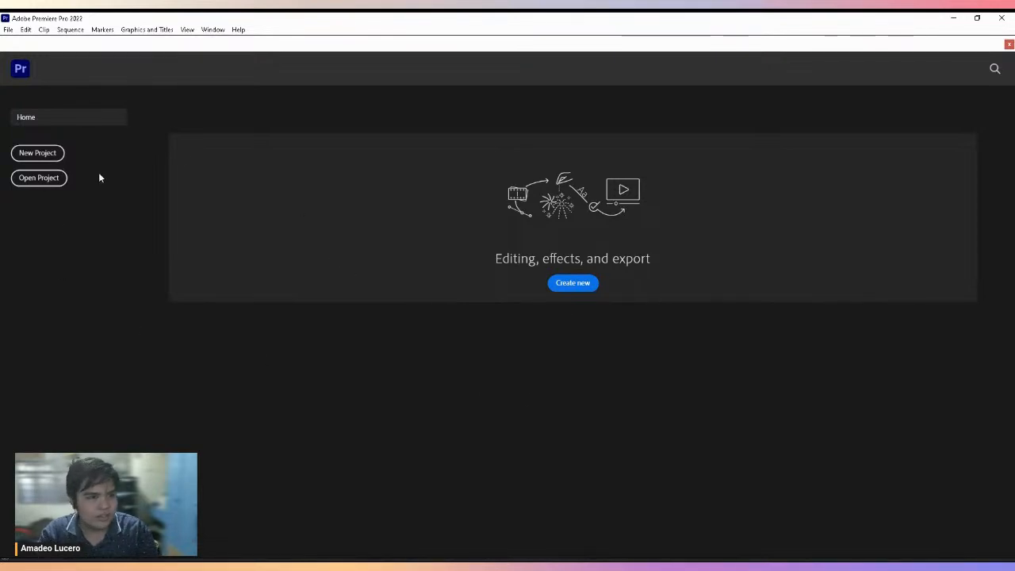
Create a new project named "Adobe tutorial" with the default location and general settings
{"action": "left_click", "coordinate": [37, 153]}
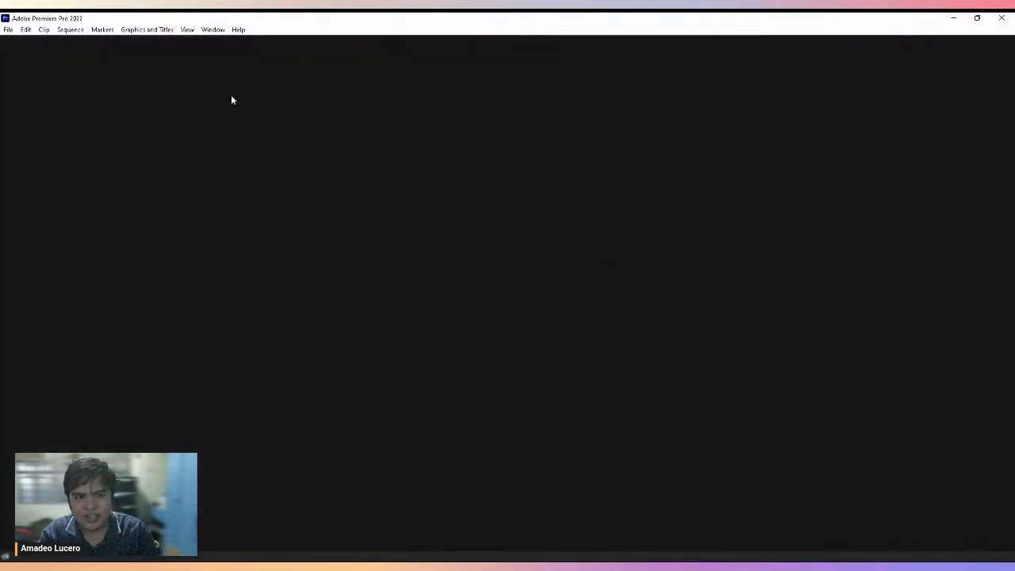
{"action": "left_click", "coordinate": [414, 125]}
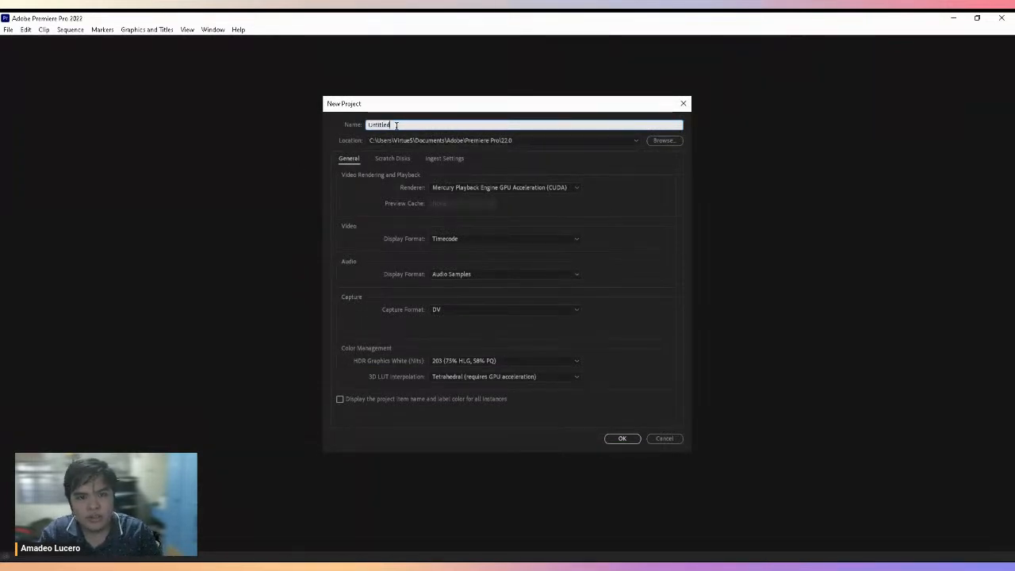
{"action": "double_click", "coordinate": [414, 125]}
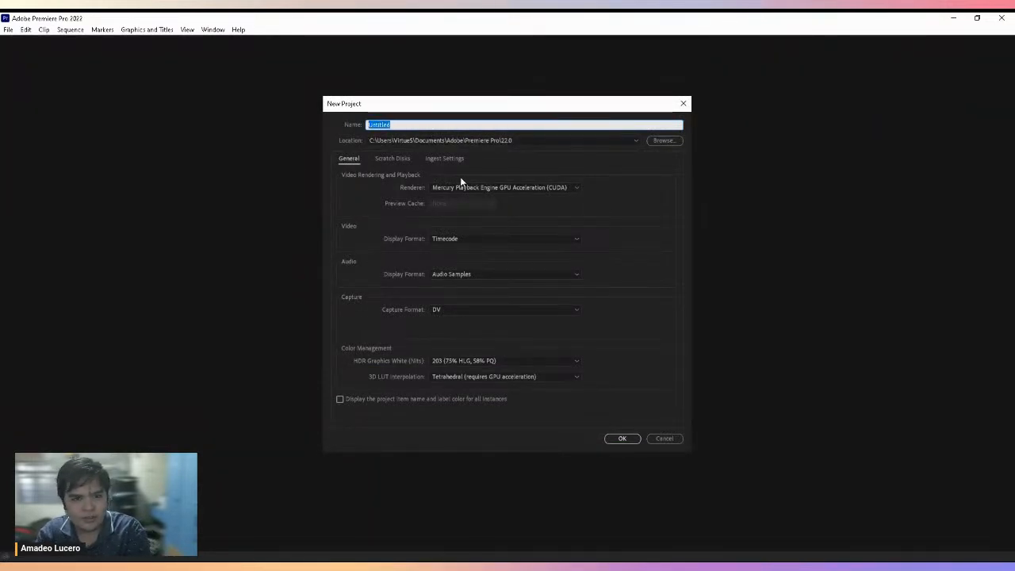
{"action": "type", "text": "A"}
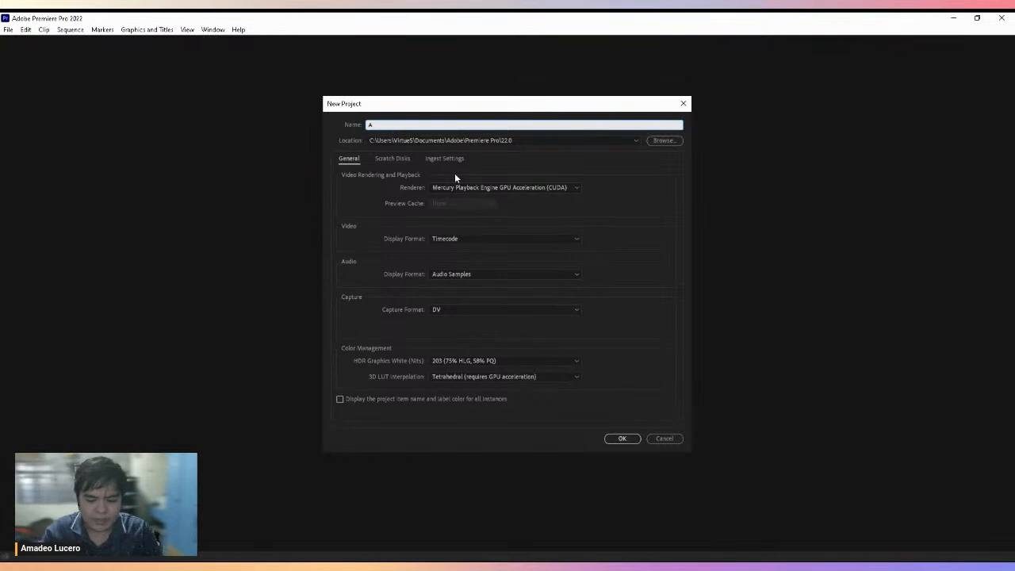
{"action": "type", "text": "dobe"}
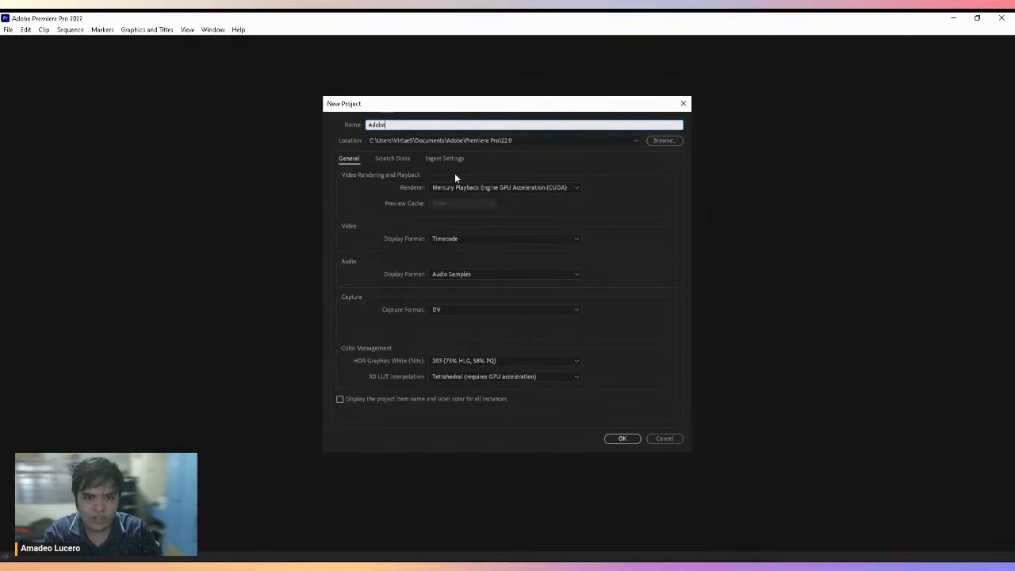
{"action": "type", "text": " tutorial"}
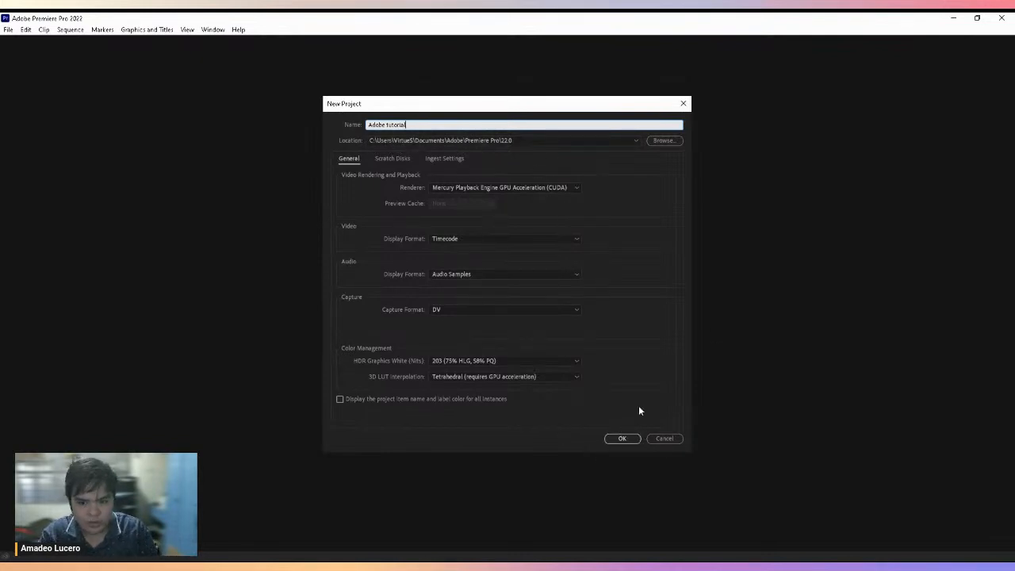
{"action": "left_click", "coordinate": [622, 440]}
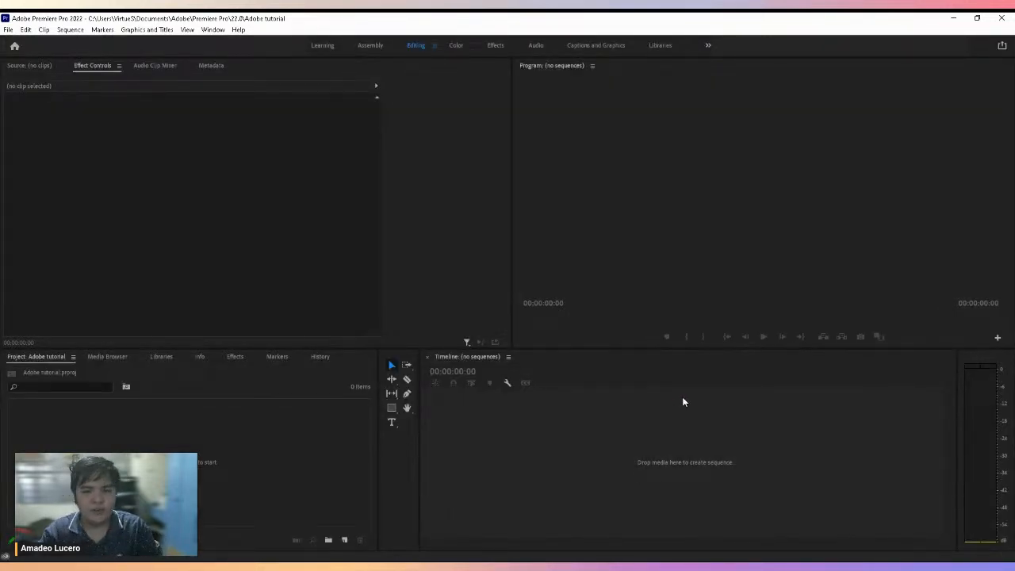
Make the project and timeline area taller, and go through the workspace's effect controls, tools, timeline and program areas
{"action": "left_click_drag", "start_coordinate": [695, 351], "coordinate": [710, 312]}
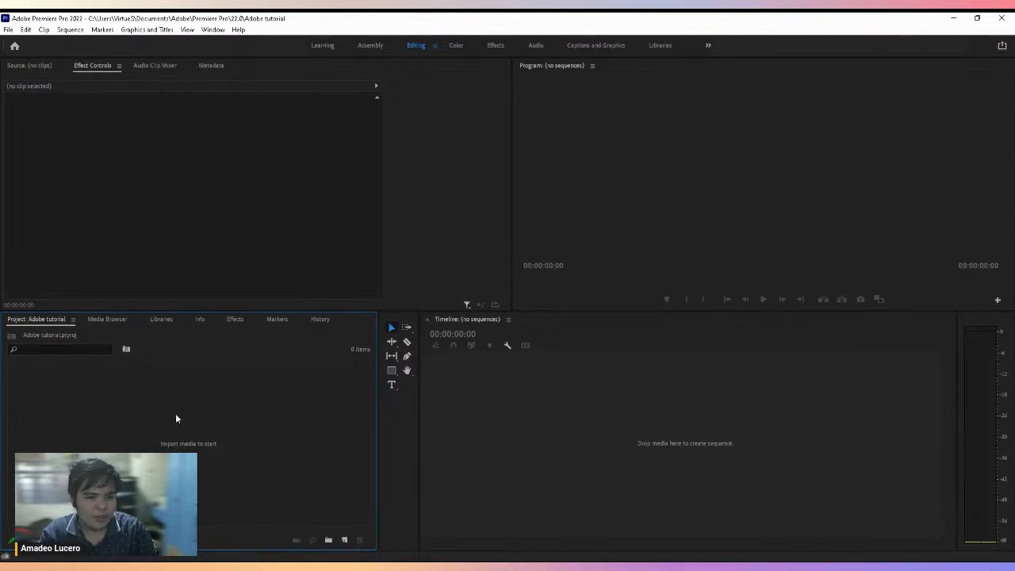
{"action": "left_click", "coordinate": [254, 222]}
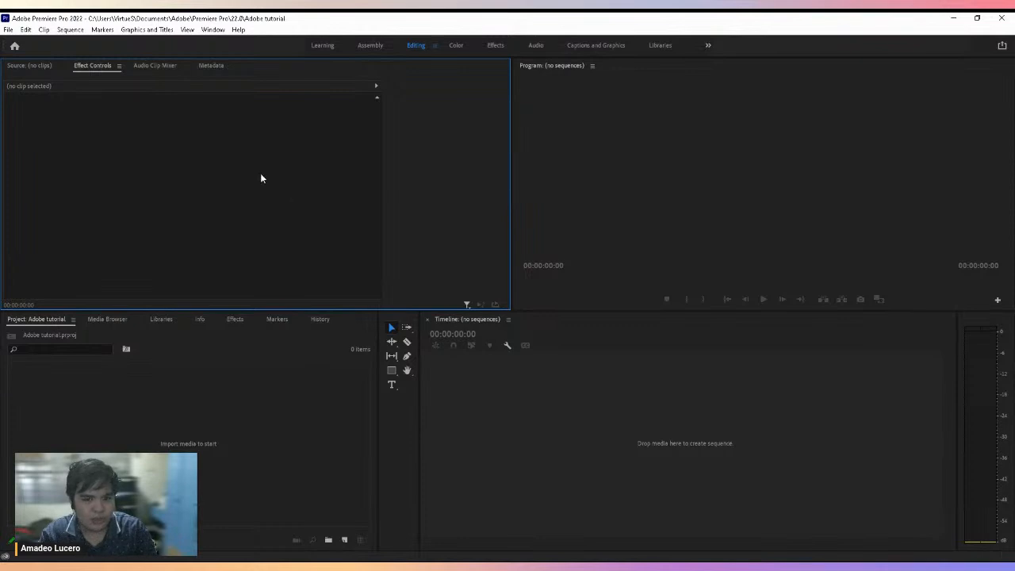
{"action": "left_click", "coordinate": [398, 414]}
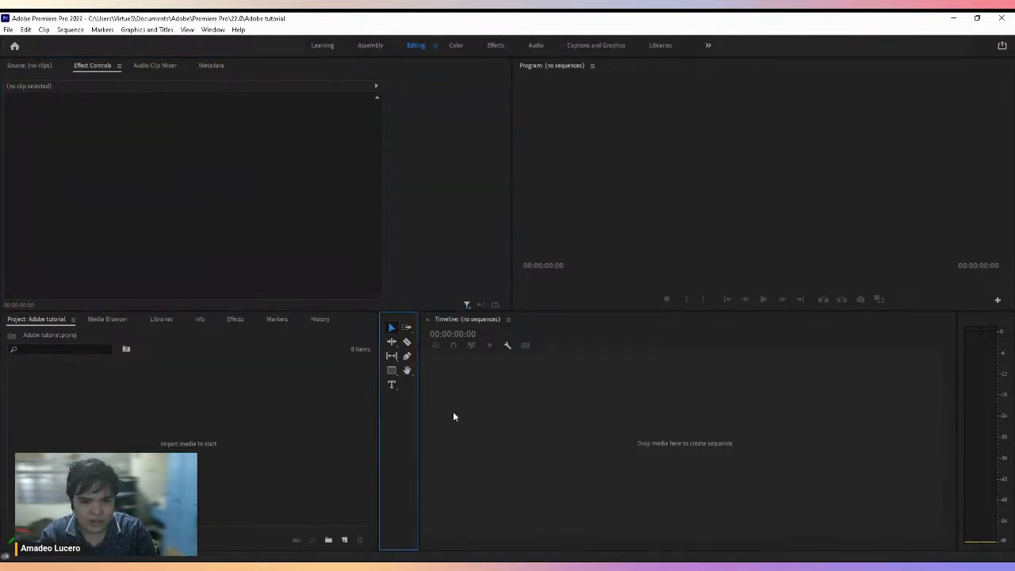
{"action": "left_click", "coordinate": [559, 436]}
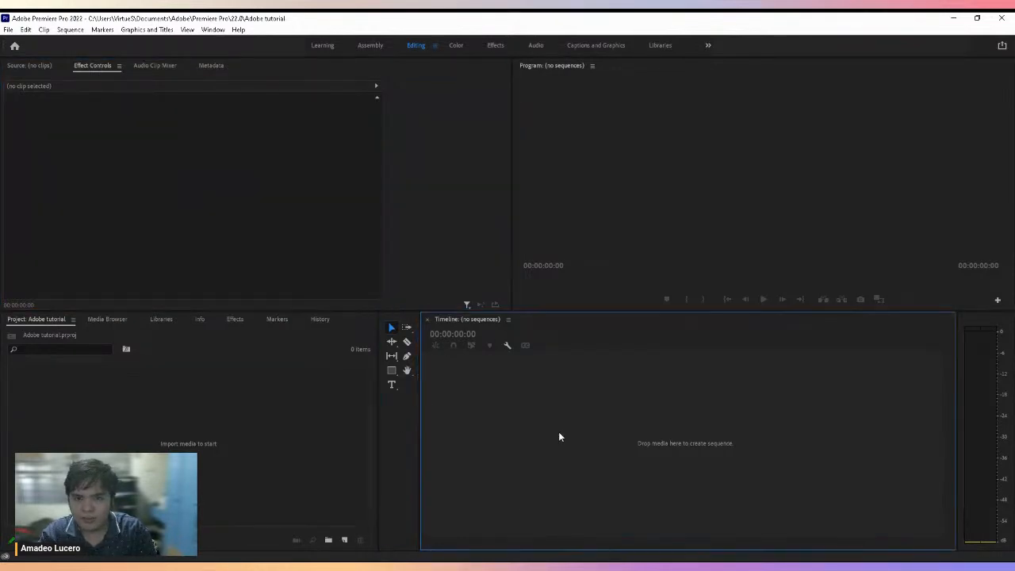
{"action": "left_click", "coordinate": [662, 222]}
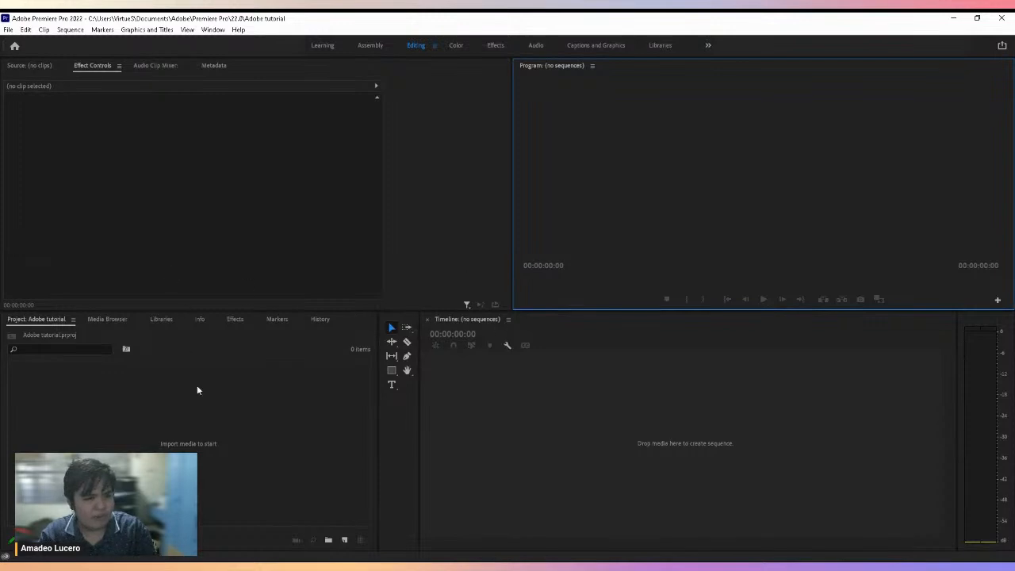
Import the 23 video, image and audio files into the project, look through their thumbnails and clear the selection
{"action": "left_click", "coordinate": [234, 405]}
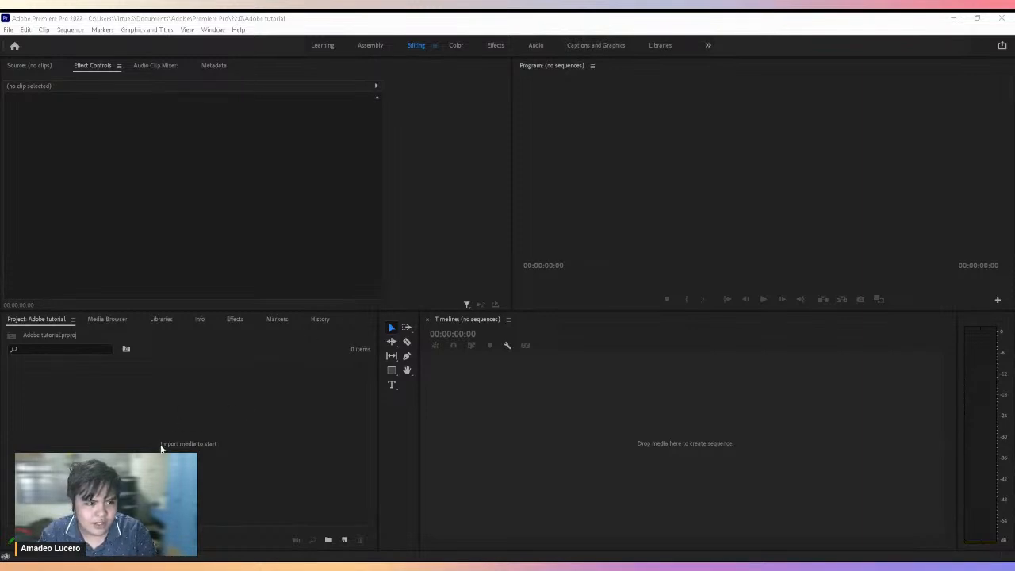
{"action": "left_click", "coordinate": [188, 443]}
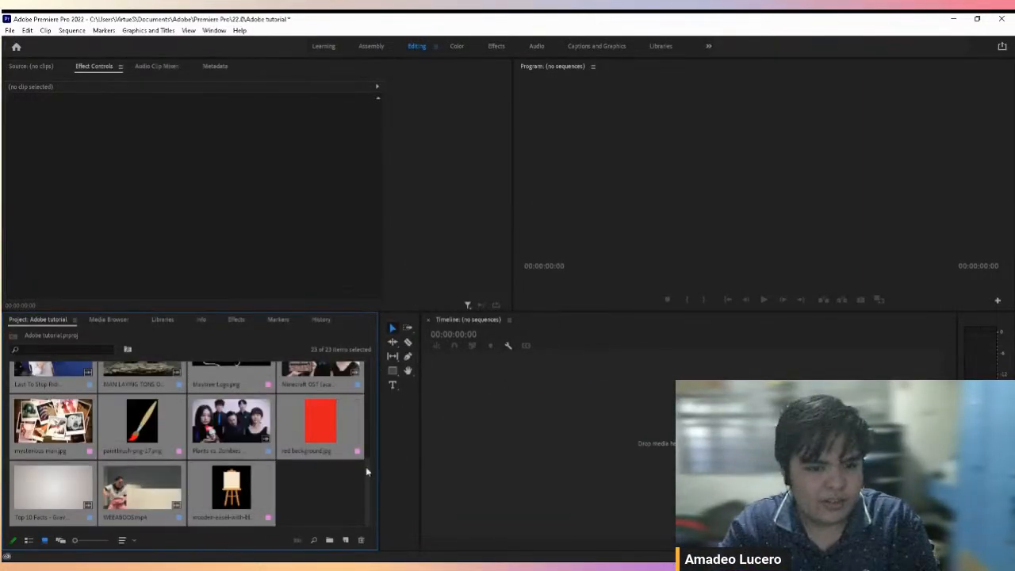
{"action": "scroll", "coordinate": [321, 499], "scroll_direction": "up", "scroll_amount": 3}
{"action": "scroll", "coordinate": [323, 500], "scroll_direction": "up", "scroll_amount": 1}
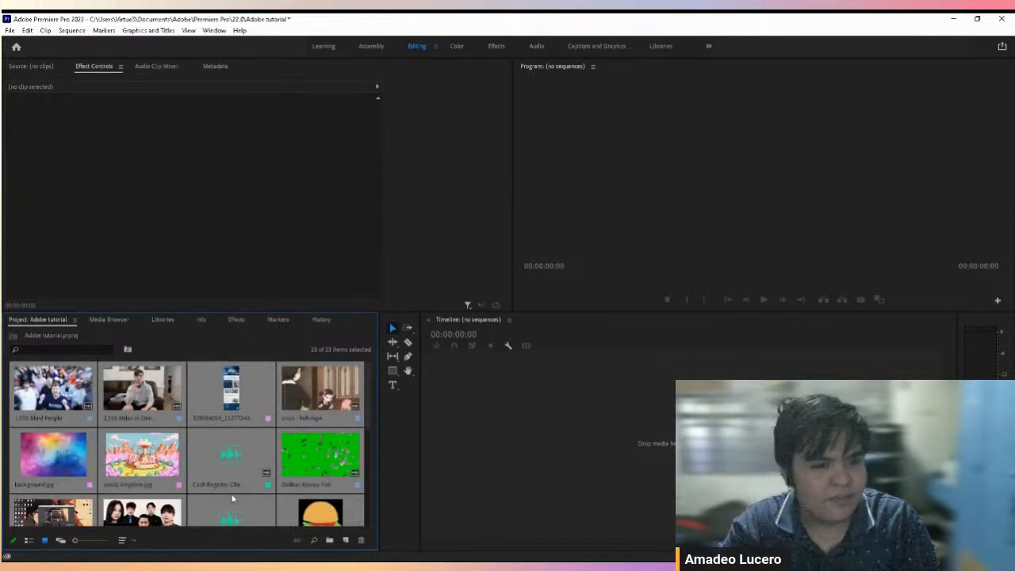
{"action": "scroll", "coordinate": [223, 465], "scroll_direction": "down", "scroll_amount": 2}
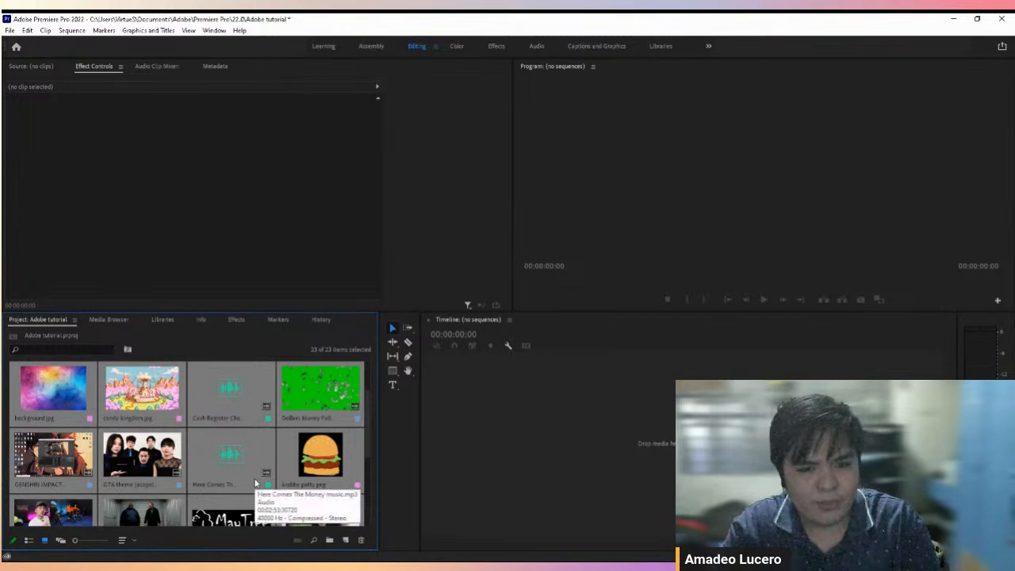
{"action": "scroll", "coordinate": [257, 483], "scroll_direction": "down", "scroll_amount": 5}
{"action": "left_click", "coordinate": [321, 501]}
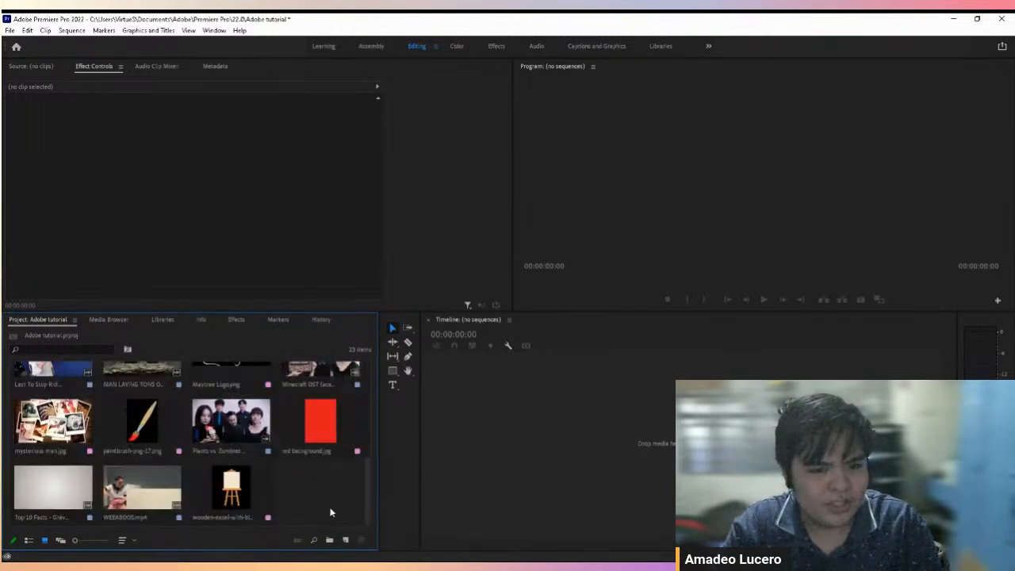
{"action": "scroll", "coordinate": [330, 507], "scroll_direction": "up", "scroll_amount": 2}
Load the Minecraft OST (acapella).mp4 clip into the source monitor and preview its first seconds
{"action": "left_click", "coordinate": [31, 67]}
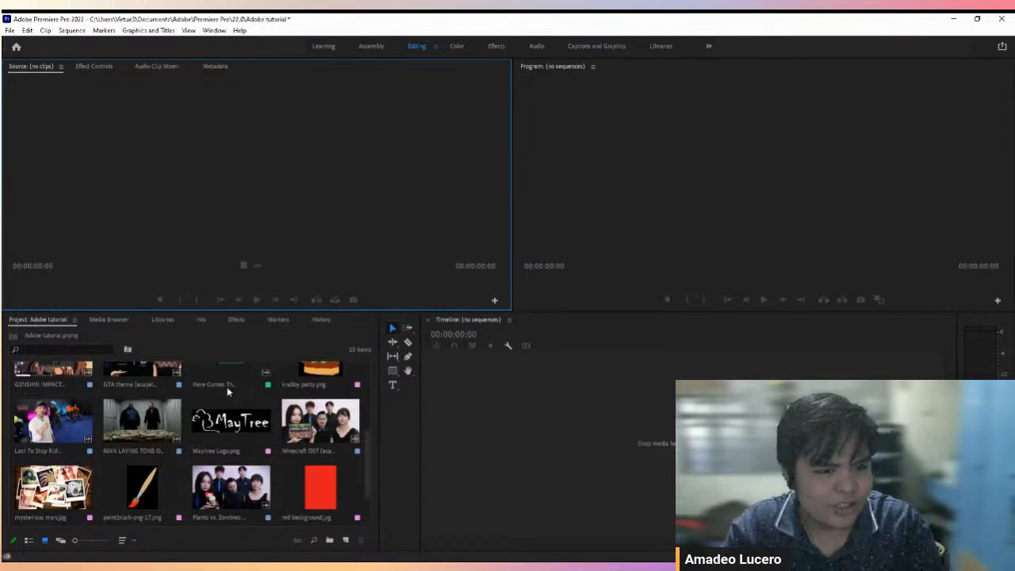
{"action": "left_click", "coordinate": [318, 401]}
{"action": "left_click_drag", "start_coordinate": [318, 401], "coordinate": [182, 181]}
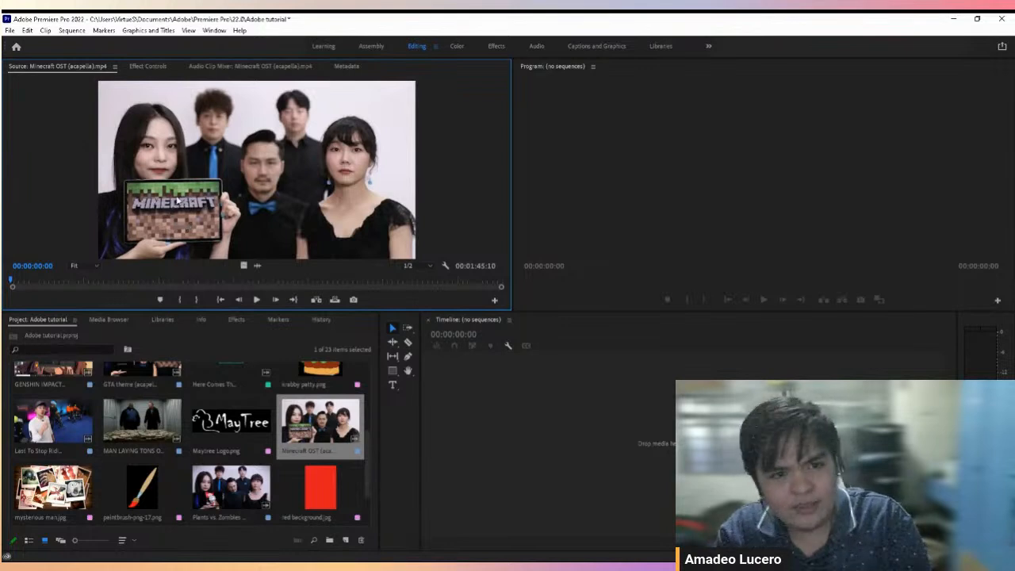
{"action": "key", "text": "b"}
{"action": "key", "text": "space"}
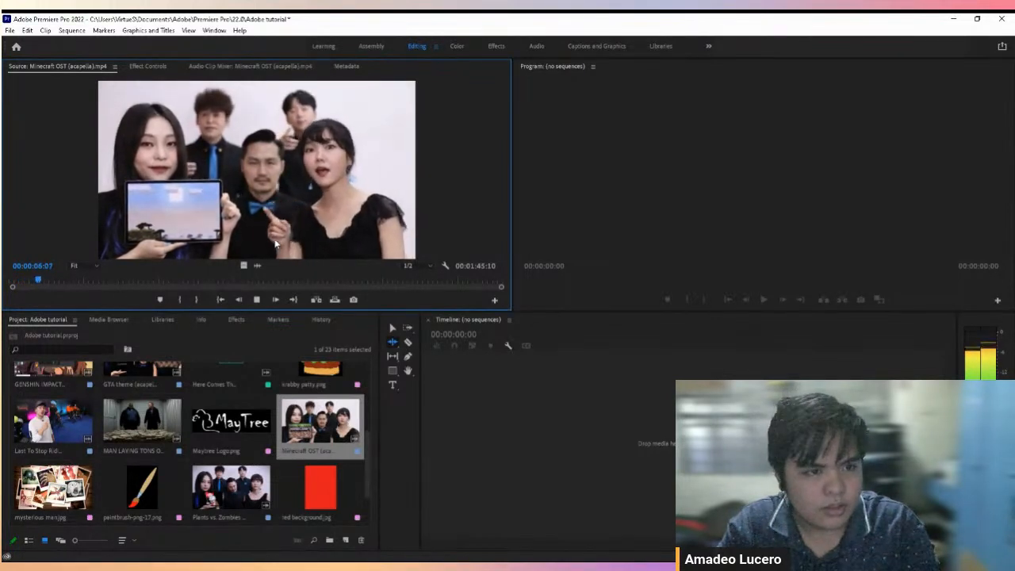
{"action": "key", "text": "space"}
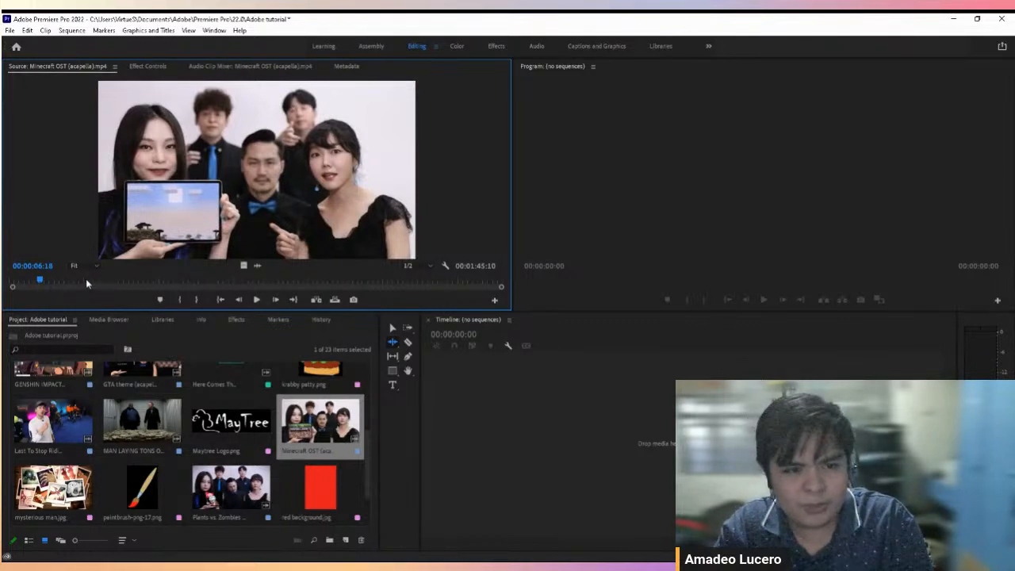
Mark the source clip's range from its start to 00:00:05:16 and return its playhead to the beginning
{"action": "left_click_drag", "start_coordinate": [39, 281], "coordinate": [8, 283]}
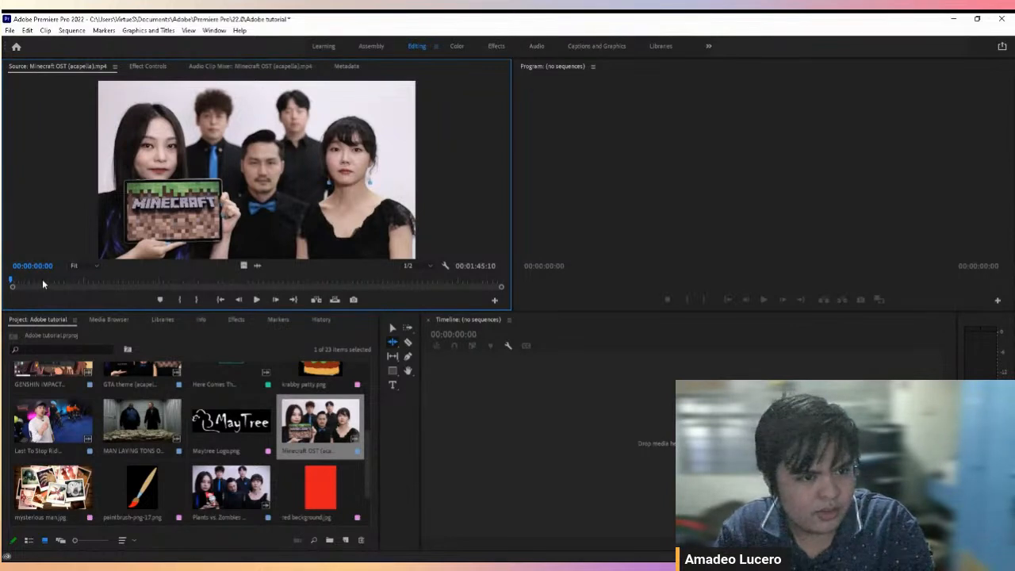
{"action": "left_click_drag", "start_coordinate": [13, 284], "coordinate": [35, 277]}
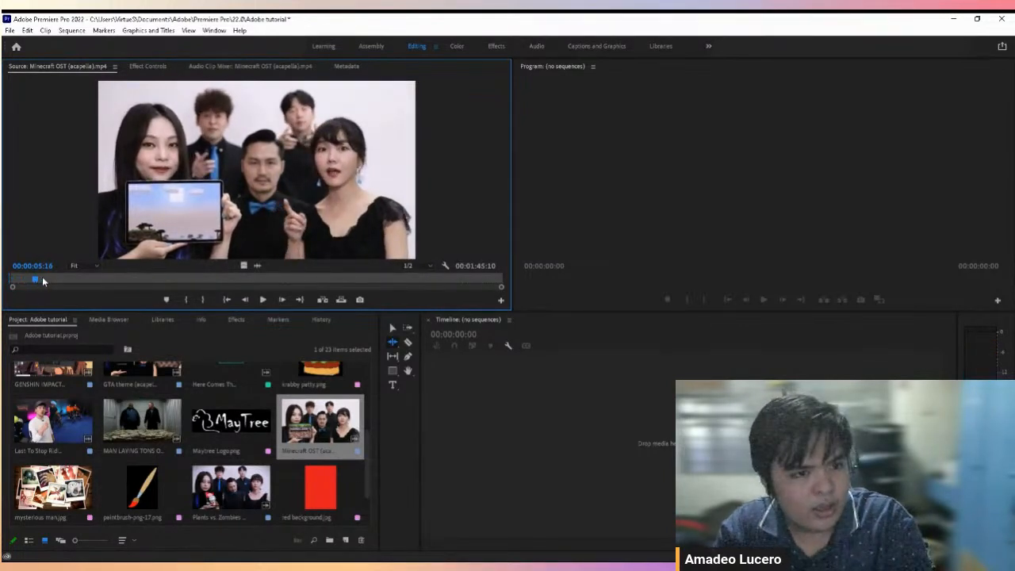
{"action": "key", "text": "o"}
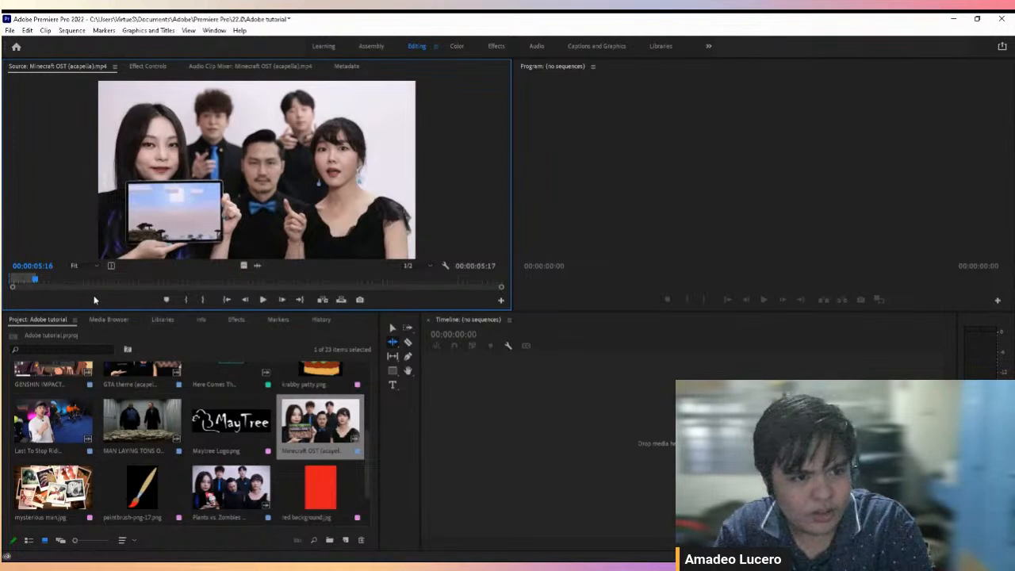
{"action": "key", "text": "Home"}
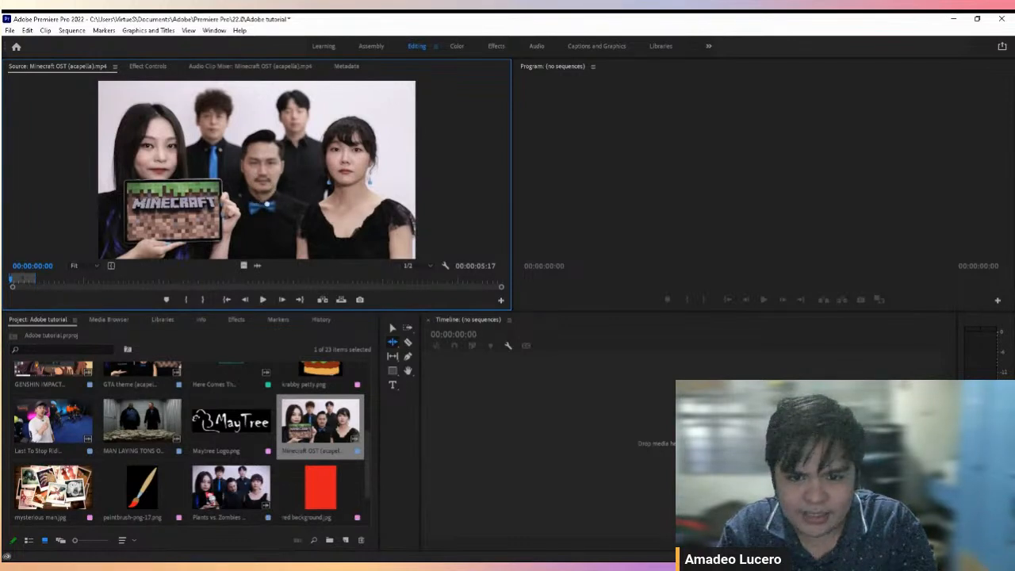
Create a sequence from the marked Minecraft clip in the timeline and make the audio tracks taller
{"action": "left_click_drag", "start_coordinate": [469, 302], "coordinate": [583, 434]}
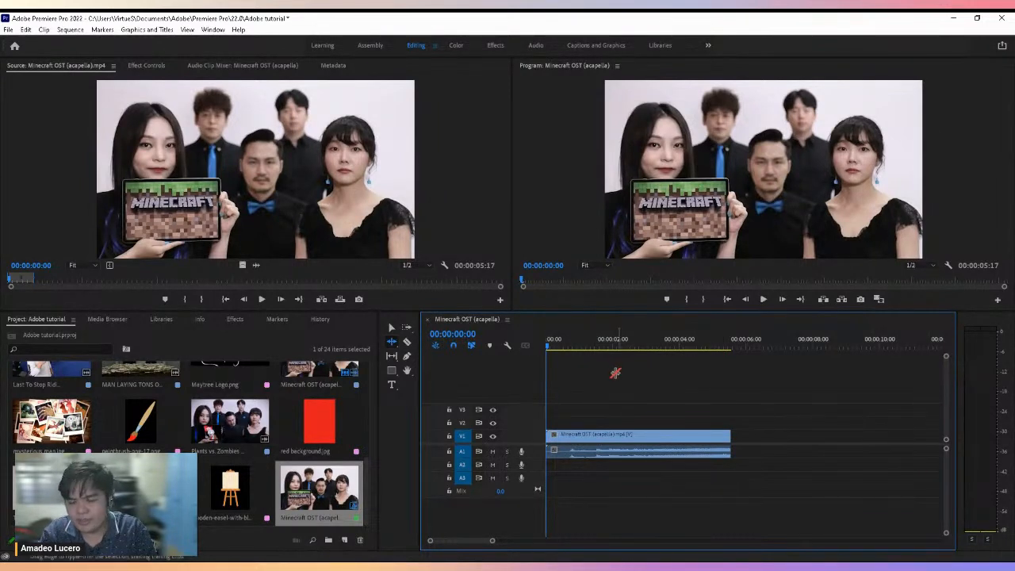
{"action": "left_click_drag", "start_coordinate": [370, 474], "coordinate": [378, 365]}
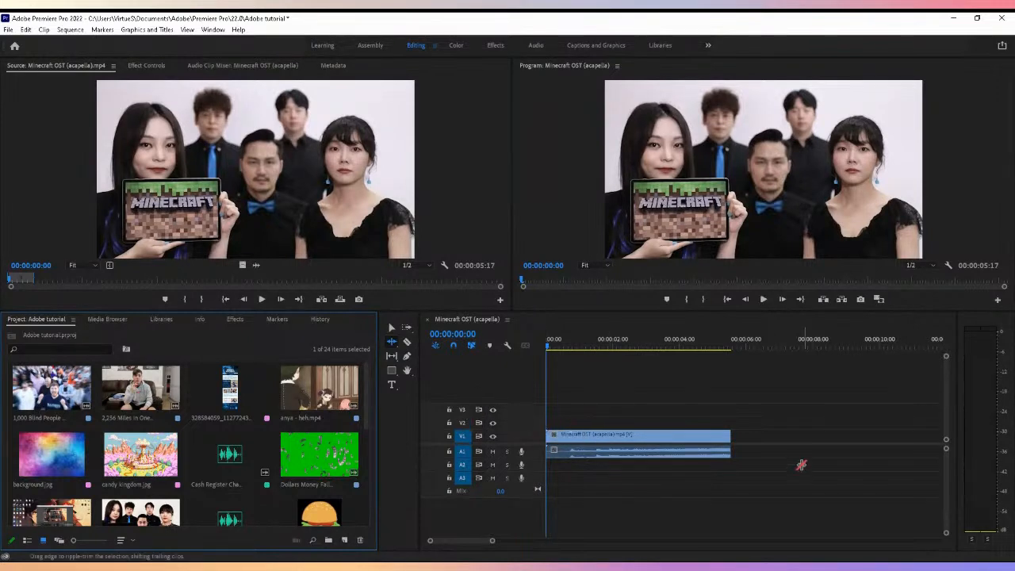
{"action": "left_click_drag", "start_coordinate": [947, 449], "coordinate": [947, 452]}
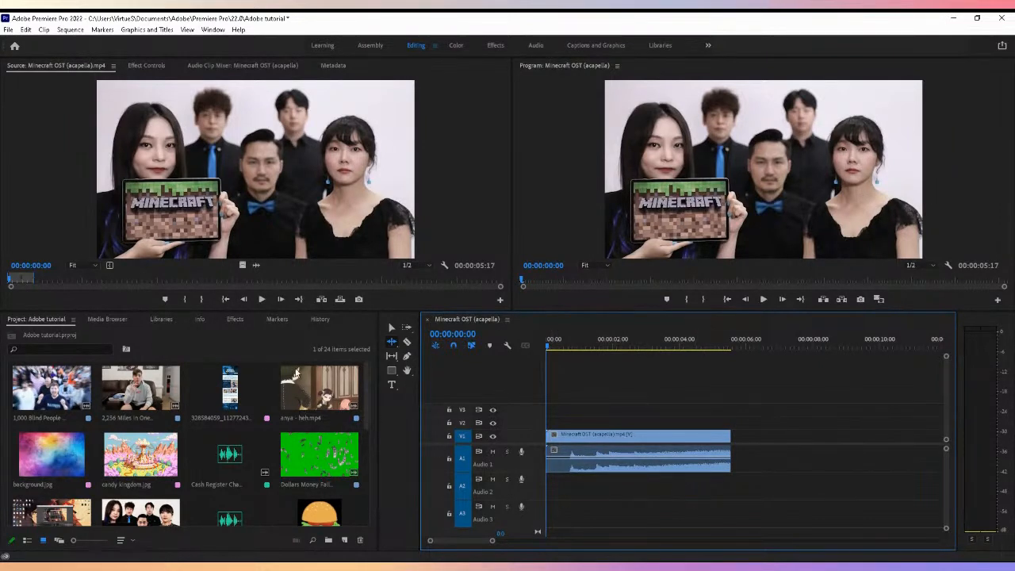
Place Maytree Logo.png on track V2 above the Minecraft clip, starting slightly after the sequence's beginning
{"action": "left_click", "coordinate": [369, 402]}
{"action": "left_click_drag", "start_coordinate": [363, 403], "coordinate": [376, 467]}
{"action": "left_click", "coordinate": [254, 428]}
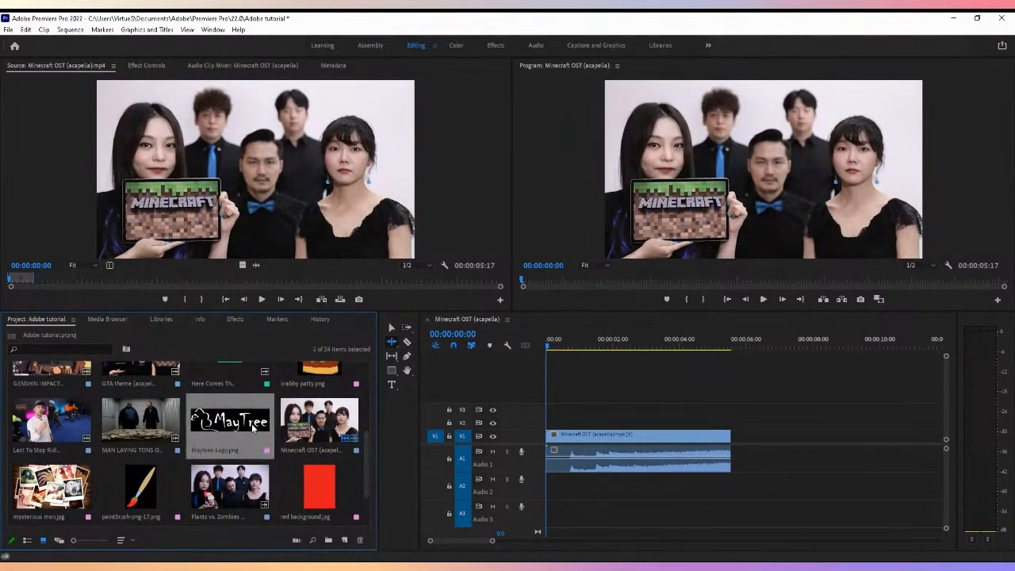
{"action": "left_click_drag", "start_coordinate": [242, 429], "coordinate": [555, 420]}
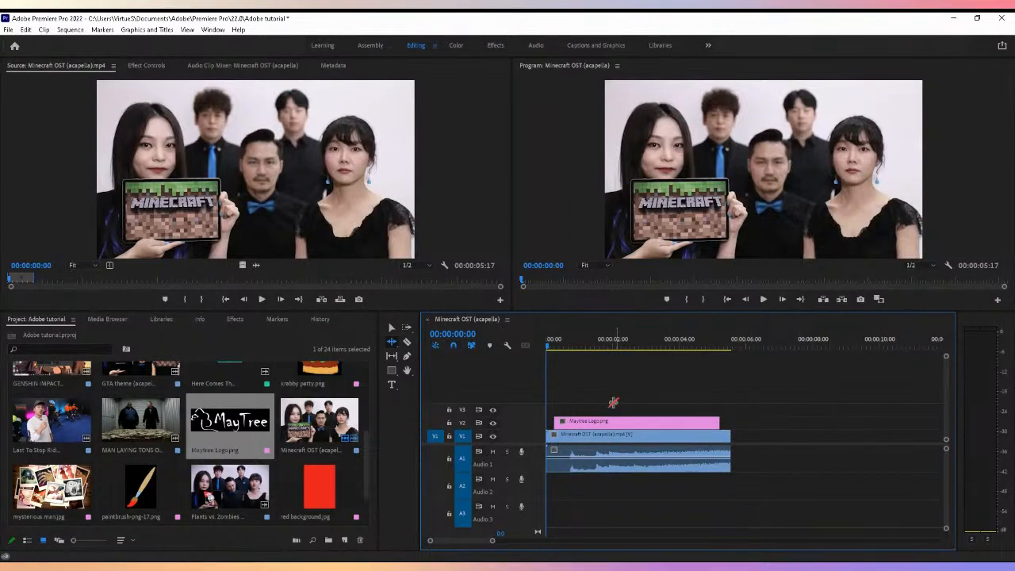
Narrow the timeline slightly so the tools form a single column, and select the Minecraft clip with the Selection tool
{"action": "left_click_drag", "start_coordinate": [421, 351], "coordinate": [412, 352]}
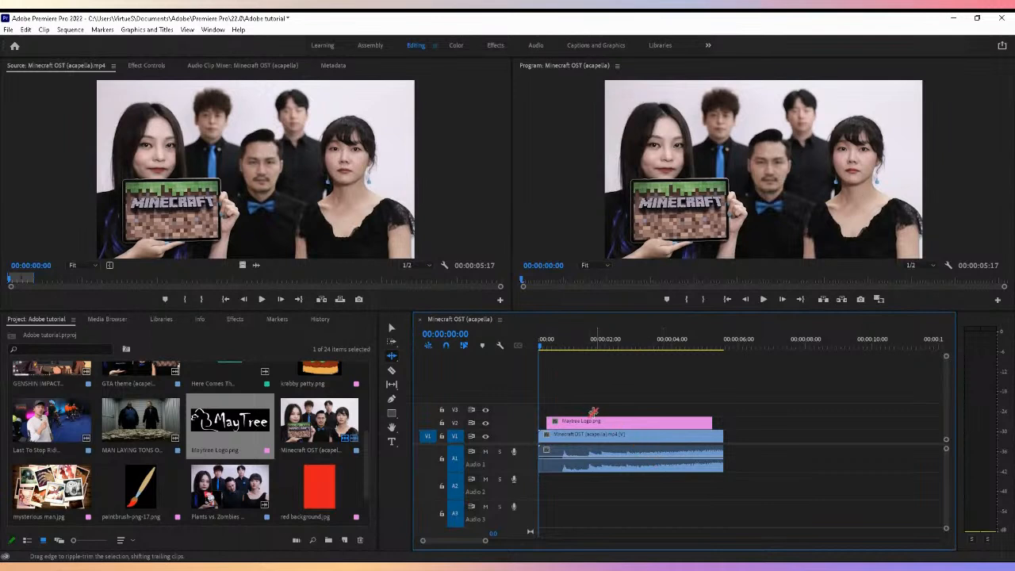
{"action": "left_click", "coordinate": [391, 328]}
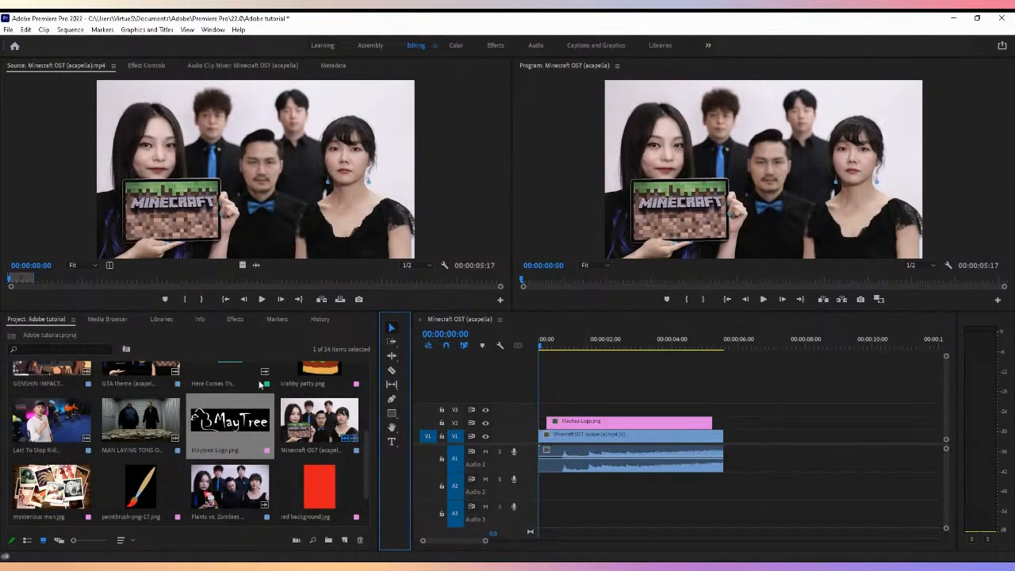
{"action": "left_click", "coordinate": [606, 422]}
{"action": "left_click_drag", "start_coordinate": [606, 421], "coordinate": [604, 443]}
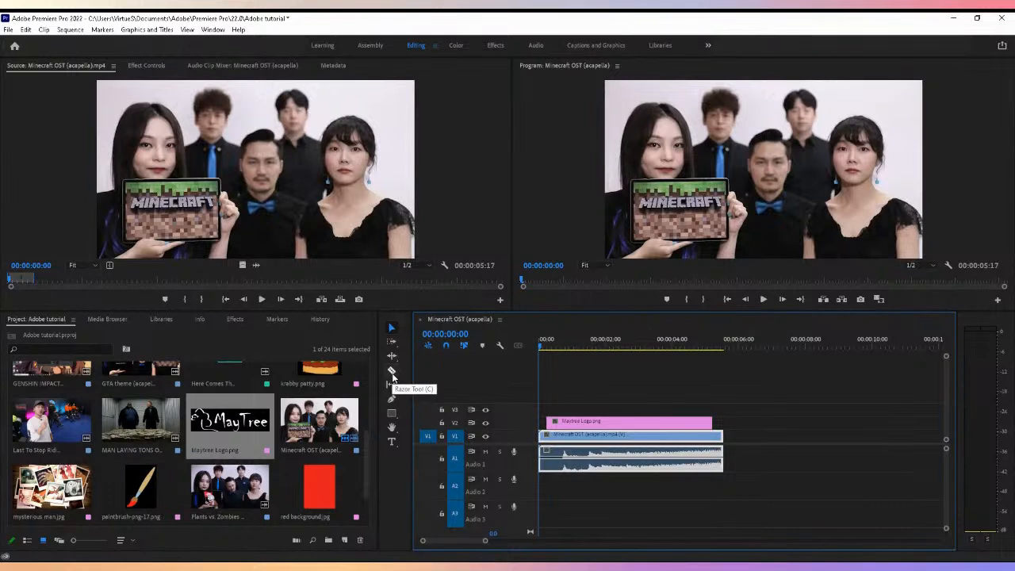
Split the Maytree Logo.png clip near its middle with the Razor tool and delete its second half
{"action": "left_click", "coordinate": [566, 339]}
{"action": "left_click", "coordinate": [566, 338]}
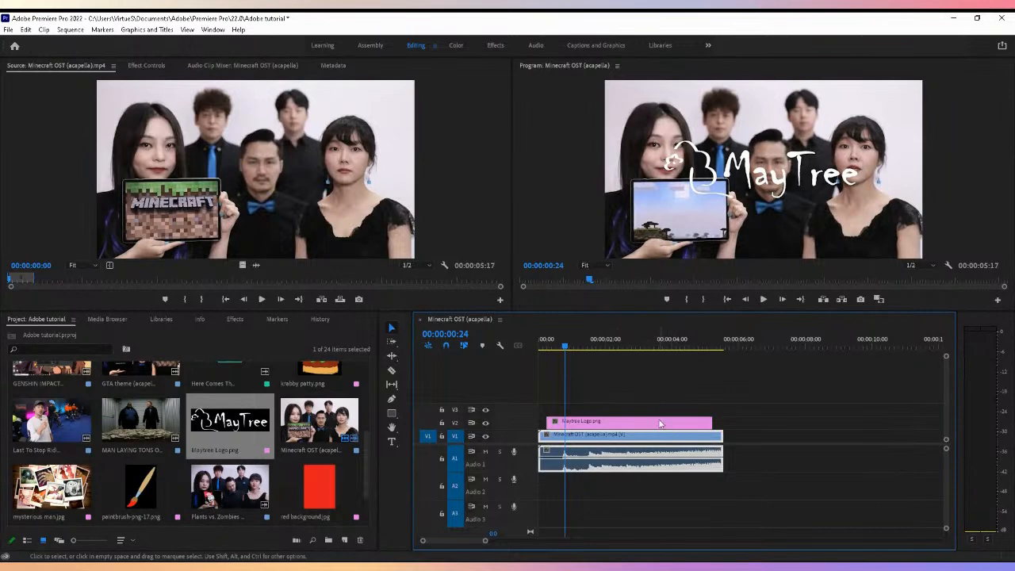
{"action": "key", "text": "c"}
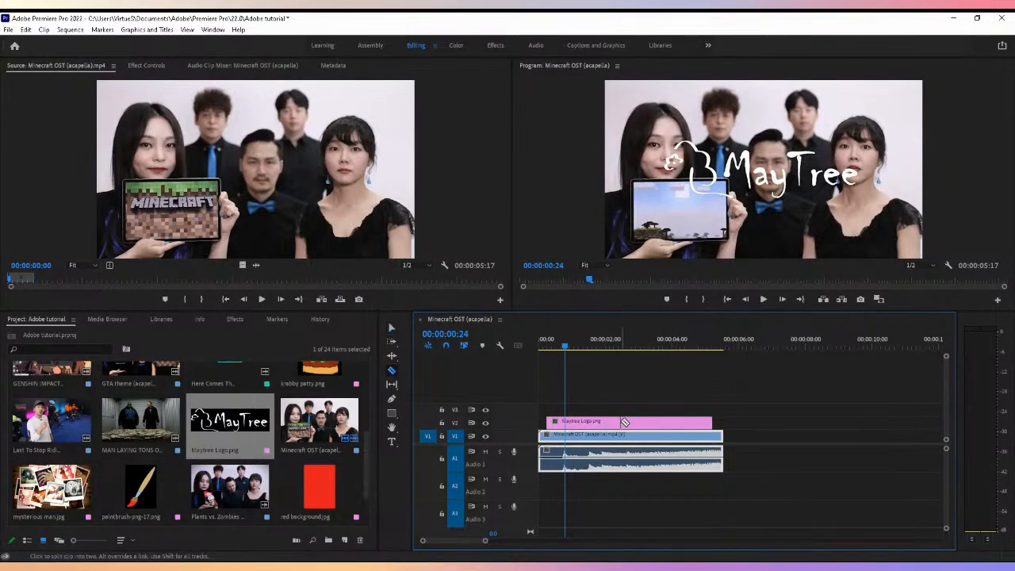
{"action": "left_click", "coordinate": [625, 421]}
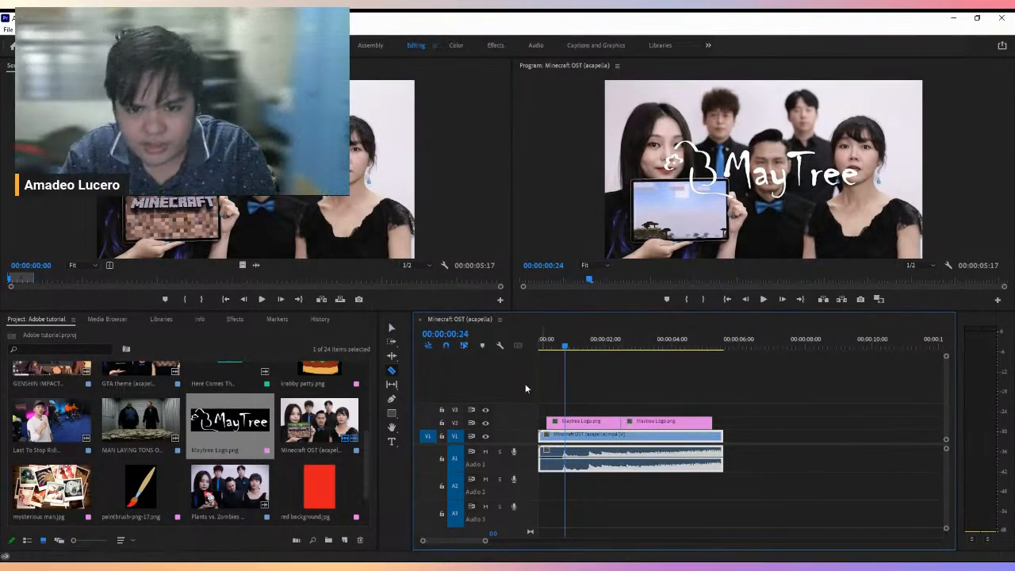
{"action": "left_click", "coordinate": [393, 327]}
{"action": "left_click_drag", "start_coordinate": [686, 426], "coordinate": [751, 427]}
{"action": "key", "text": "Delete"}
Extend the Maytree Logo.png clip to the end of the Minecraft clip and play the sequence from the beginning
{"action": "left_click_drag", "start_coordinate": [620, 422], "coordinate": [726, 422]}
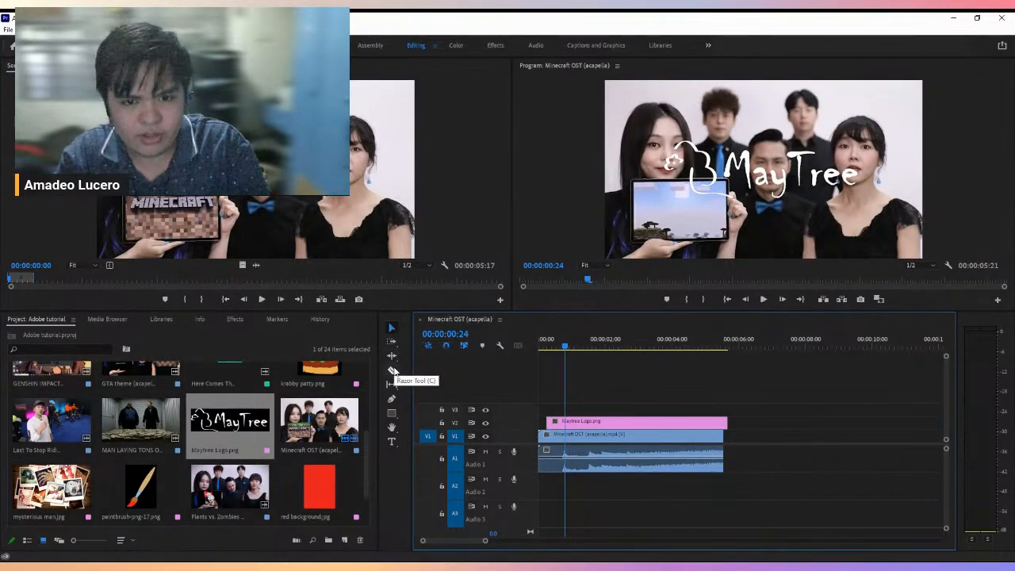
{"action": "left_click", "coordinate": [542, 339]}
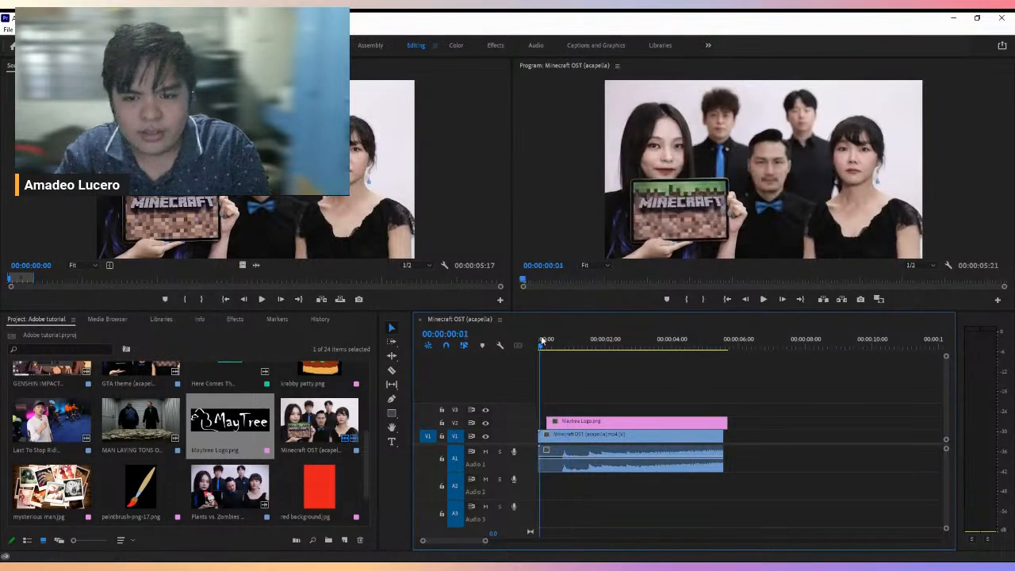
{"action": "left_click_drag", "start_coordinate": [726, 422], "coordinate": [723, 421]}
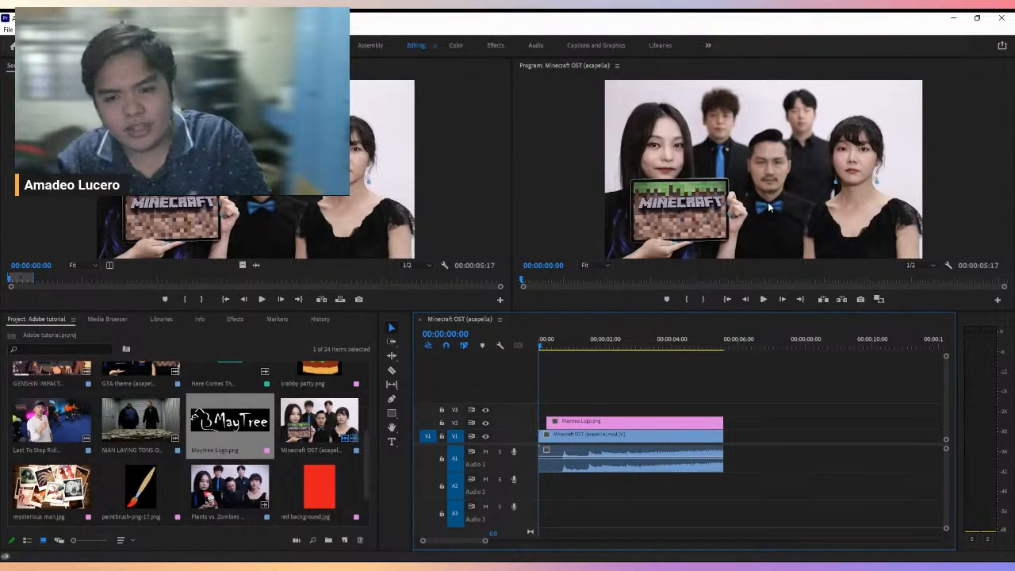
{"action": "key", "text": "space"}
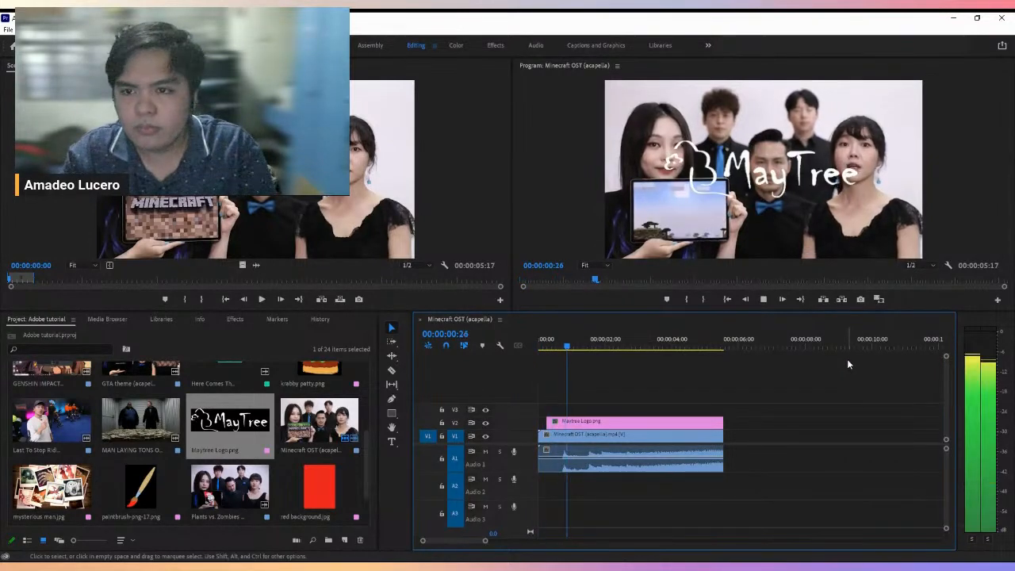
{"action": "key", "text": "space"}
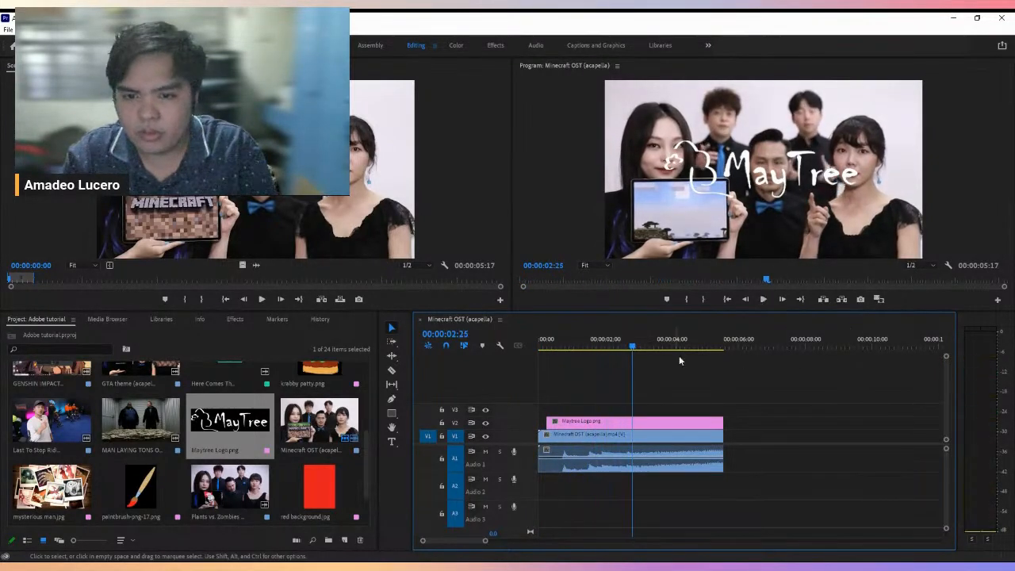
Trim the start of the Maytree Logo.png clip to about 00:00:00:24 and play the sequence from its beginning
{"action": "left_click_drag", "start_coordinate": [549, 424], "coordinate": [567, 424]}
{"action": "left_click_drag", "start_coordinate": [551, 340], "coordinate": [523, 334]}
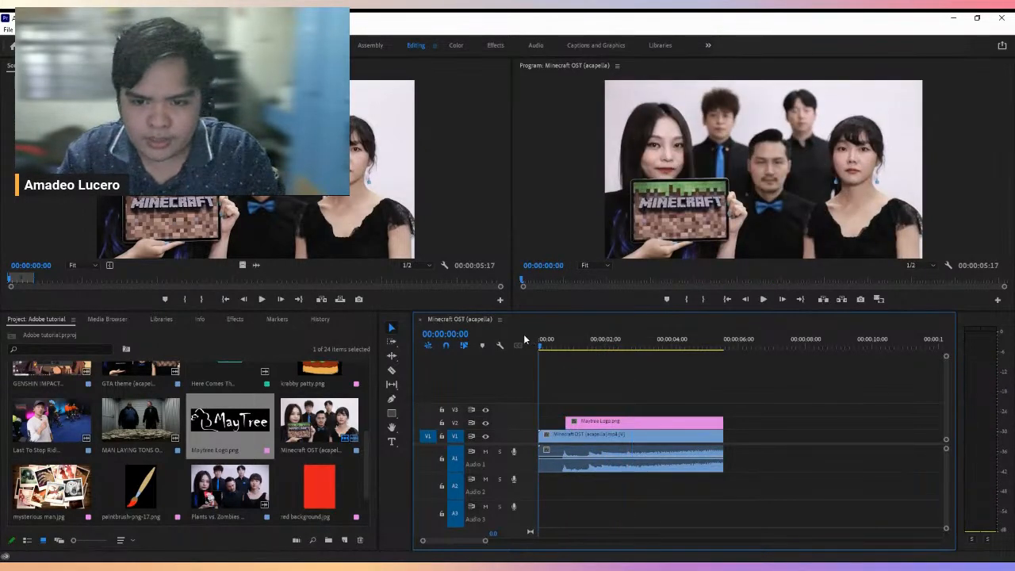
{"action": "key", "text": "space"}
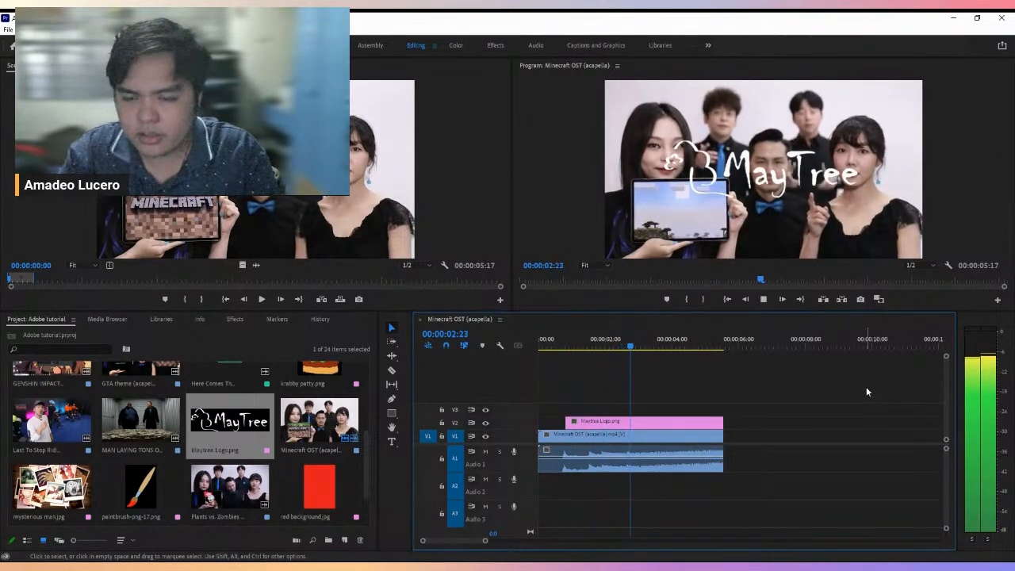
{"action": "key", "text": "space"}
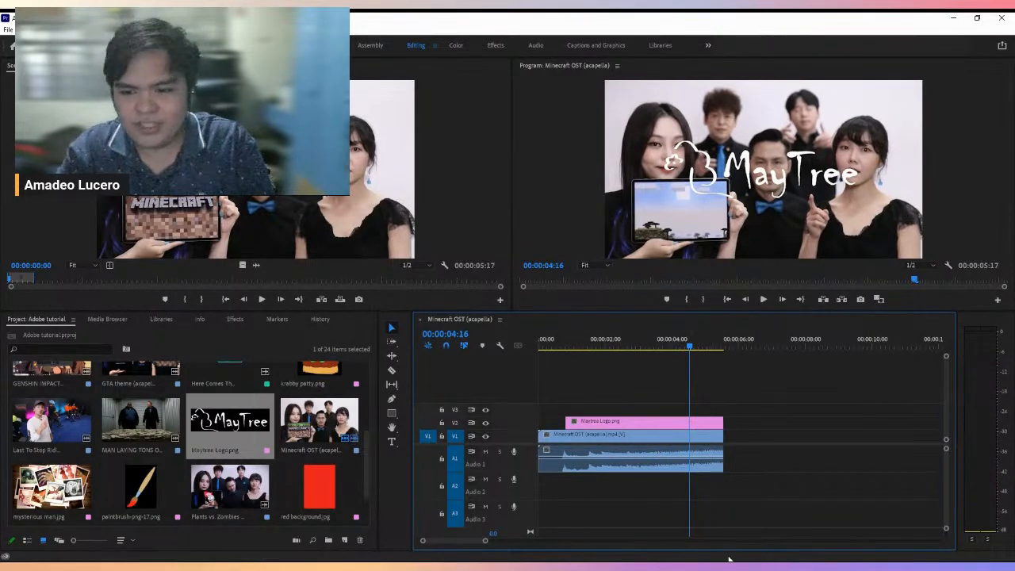
Open the GTA theme (acapella) clip in the Source monitor and set its out point at 00:00:05:08
{"action": "scroll", "coordinate": [354, 473], "scroll_direction": "up", "scroll_amount": 2}
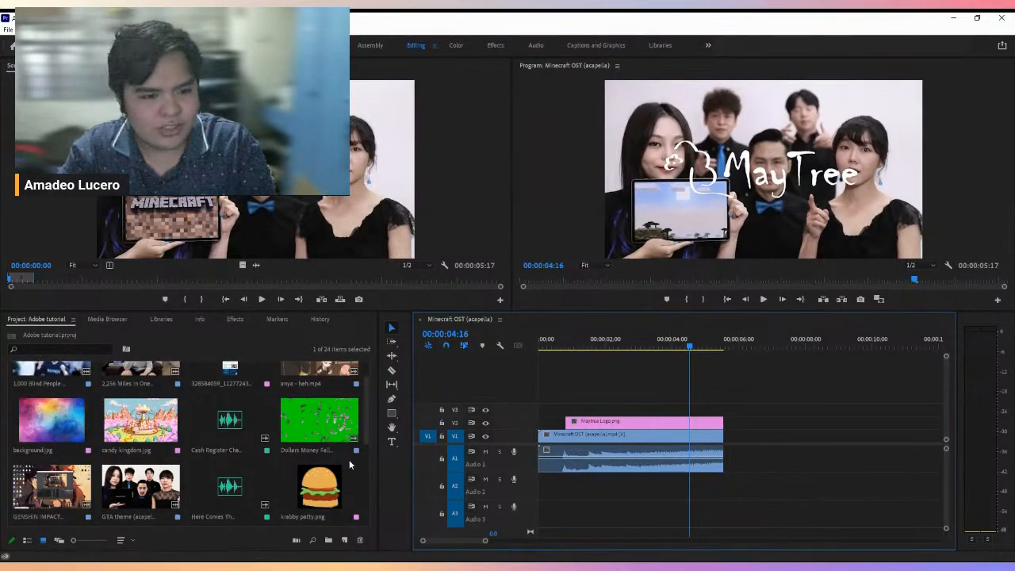
{"action": "scroll", "coordinate": [232, 482], "scroll_direction": "down", "scroll_amount": 1}
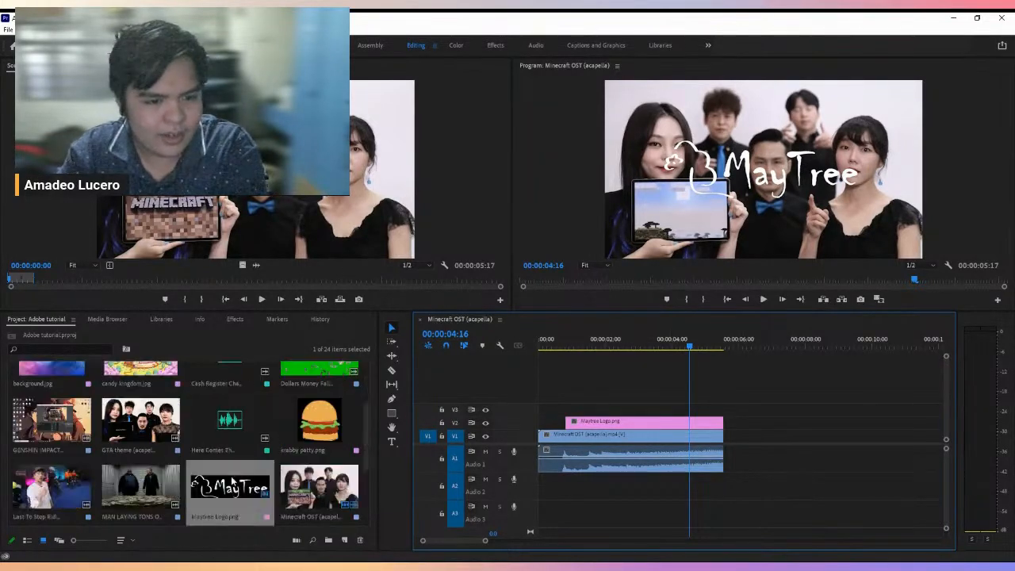
{"action": "double_click", "coordinate": [175, 434]}
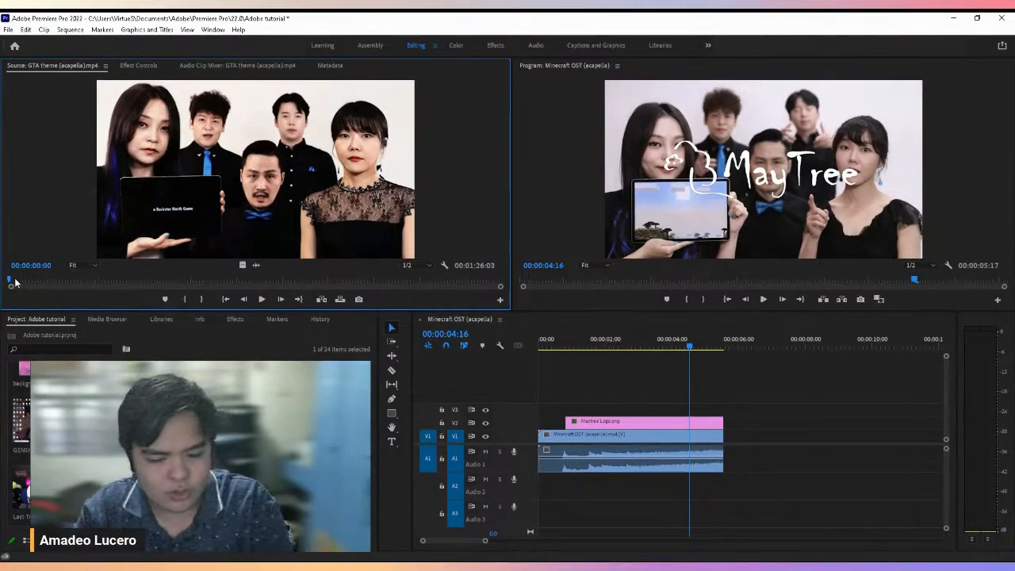
{"action": "left_click_drag", "start_coordinate": [10, 281], "coordinate": [39, 280]}
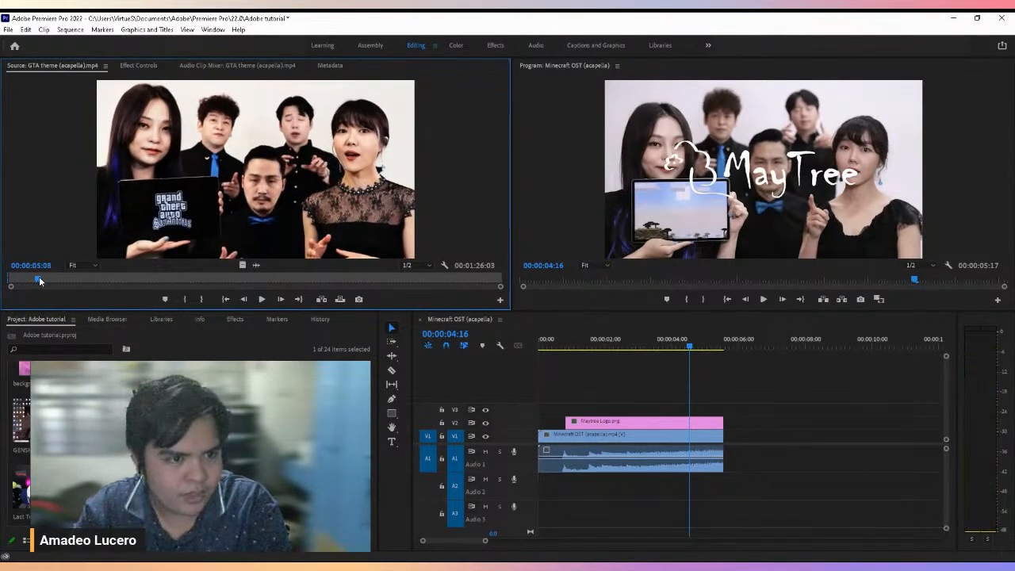
{"action": "key", "text": "o"}
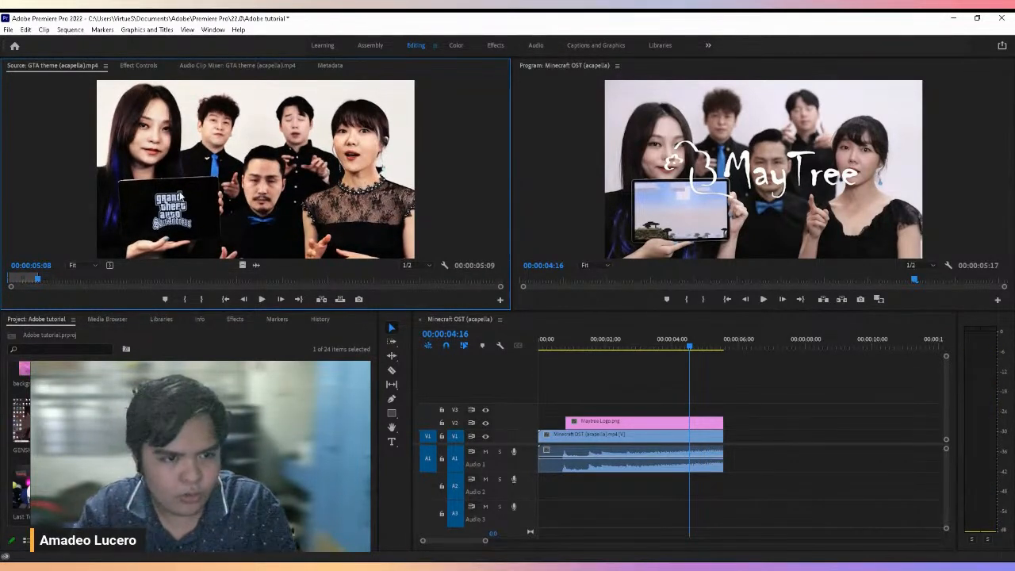
Add the marked GTA theme clip directly after the Minecraft clip on V1 and move the playhead to 00:00:11:01
{"action": "left_click_drag", "start_coordinate": [674, 316], "coordinate": [730, 452]}
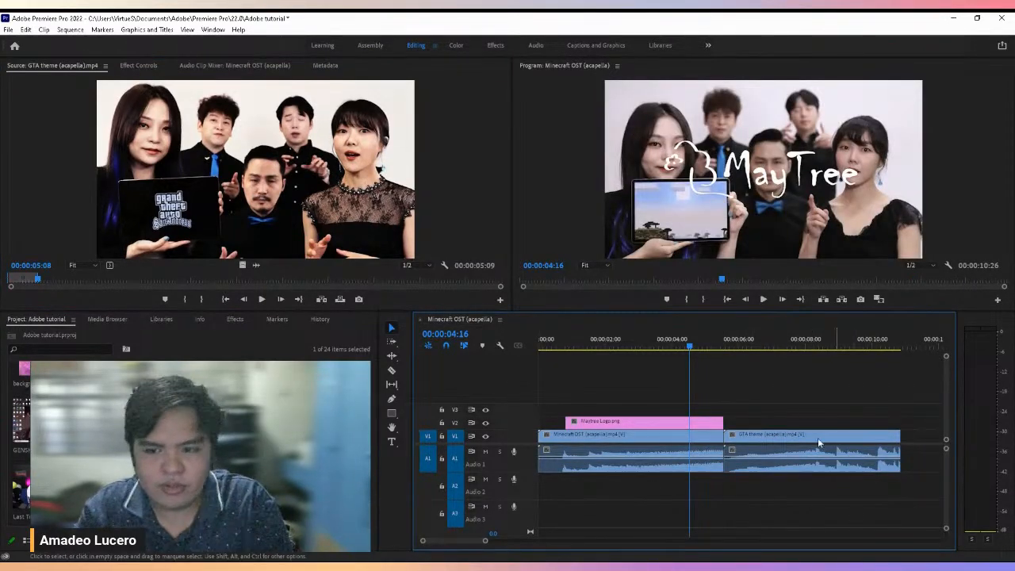
{"action": "left_click", "coordinate": [825, 349]}
{"action": "left_click_drag", "start_coordinate": [824, 352], "coordinate": [908, 353]}
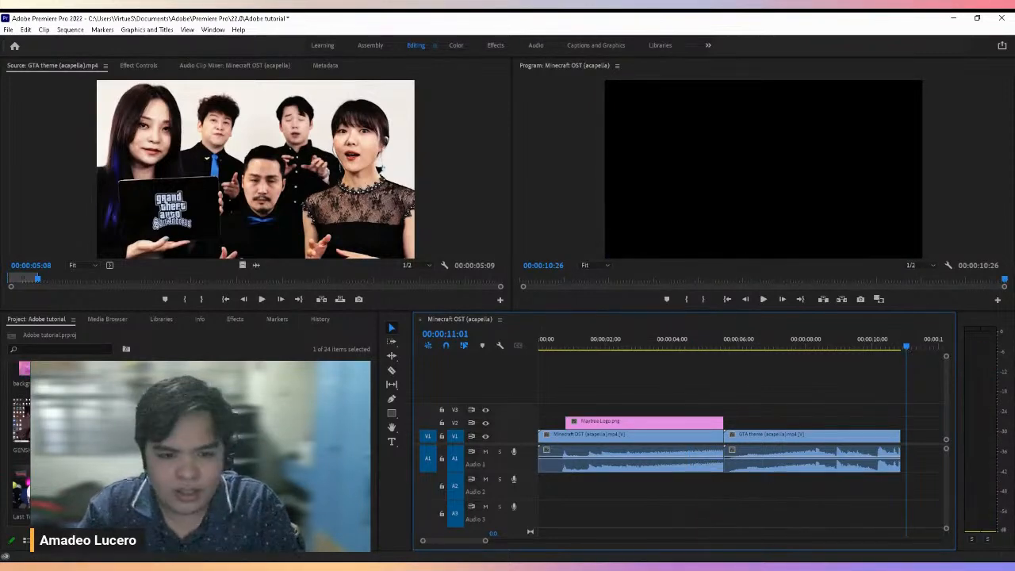
Open the Plants vs. Zombies sound effect clip in the Source monitor, play it and set its out point at 00:00:06:07
{"action": "scroll", "coordinate": [191, 444], "scroll_direction": "down", "scroll_amount": 2}
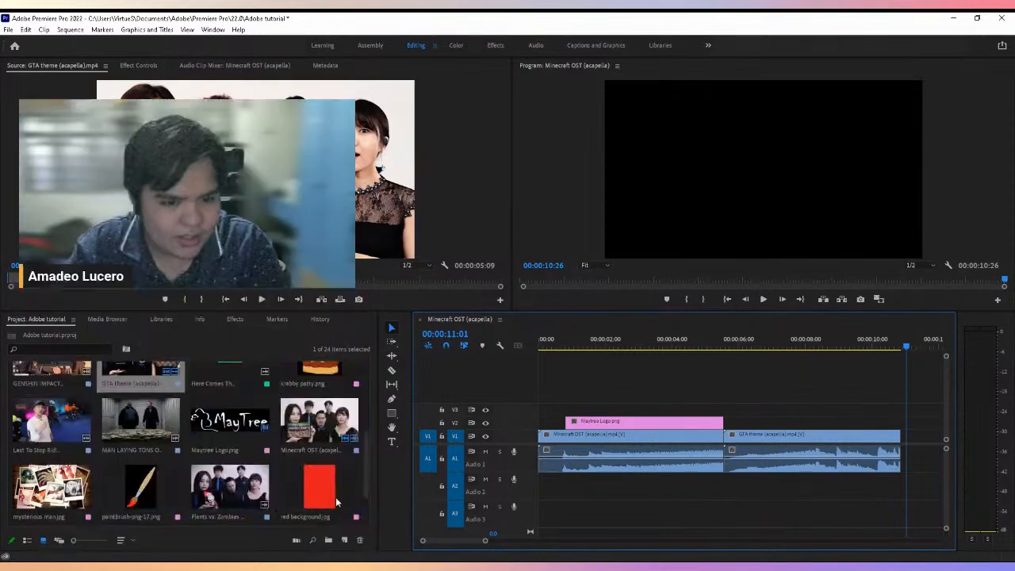
{"action": "left_click", "coordinate": [230, 488]}
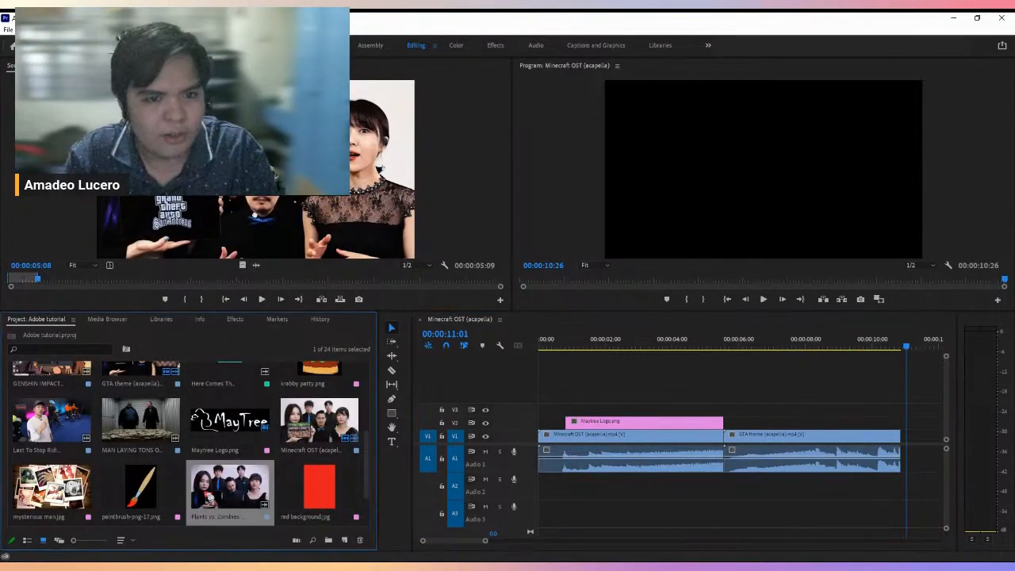
{"action": "double_click", "coordinate": [230, 487]}
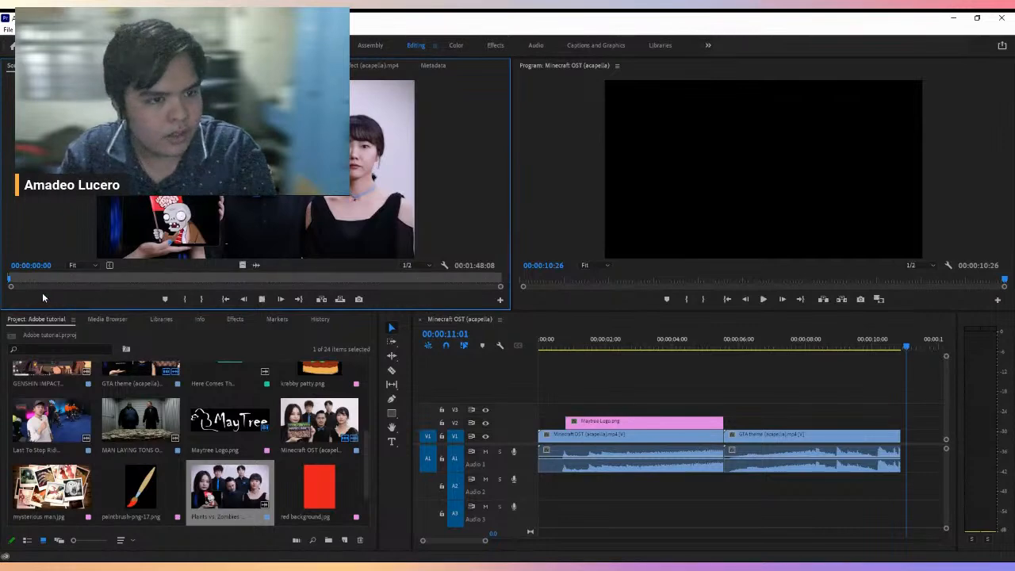
{"action": "key", "text": "space"}
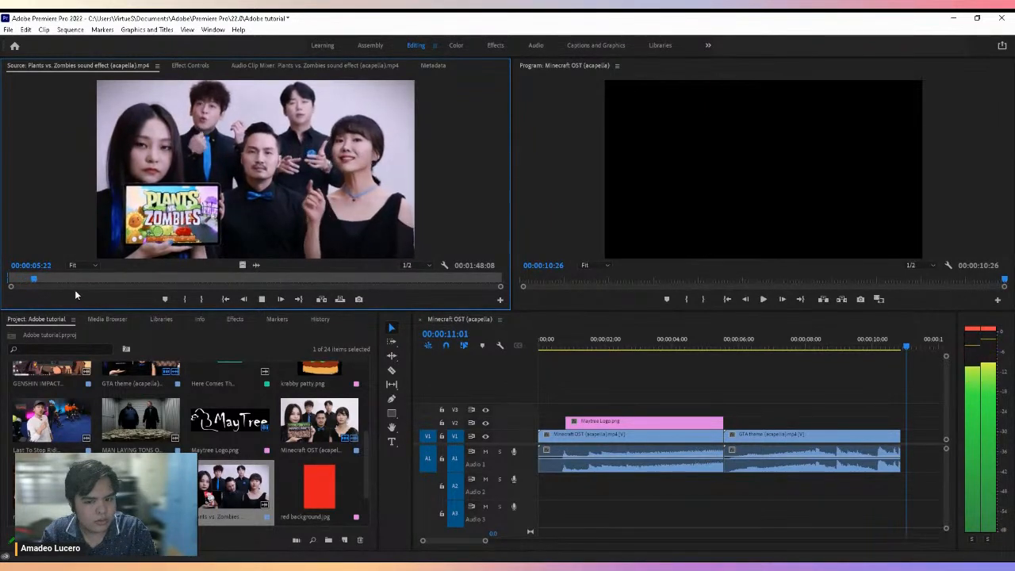
{"action": "key", "text": "space"}
{"action": "key", "text": "o"}
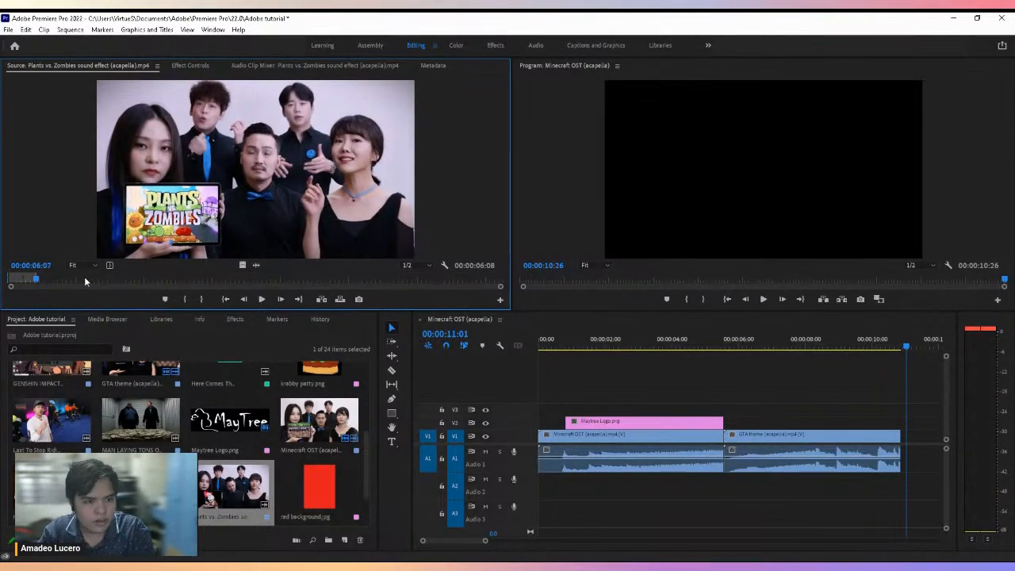
Add the marked Plants vs. Zombies clip directly after the GTA theme clip and return the playhead to the sequence's start
{"action": "left_click_drag", "start_coordinate": [354, 216], "coordinate": [926, 445]}
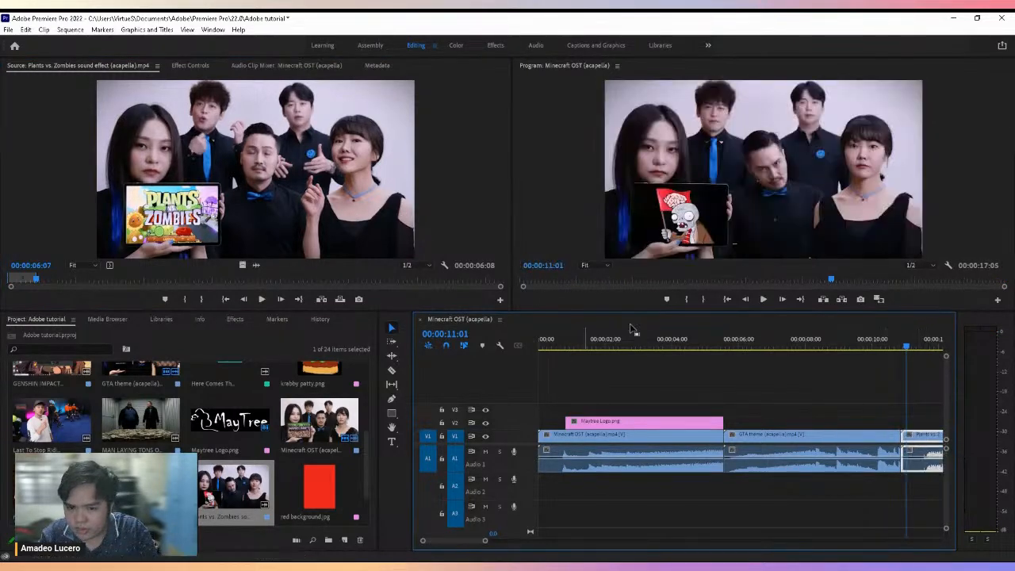
{"action": "left_click_drag", "start_coordinate": [596, 341], "coordinate": [531, 339]}
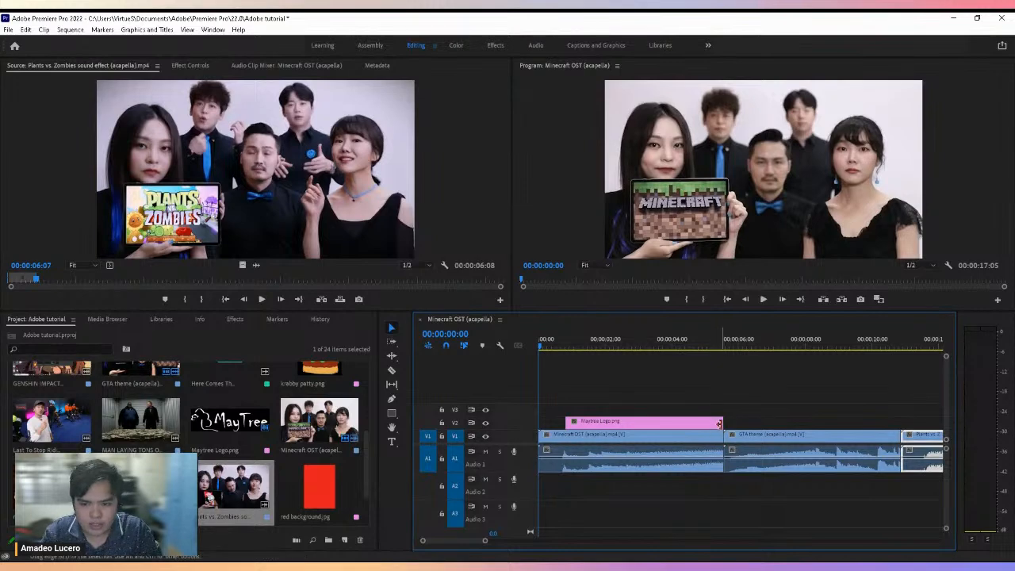
Shorten the Maytree Logo.png clip to end at about 3 seconds, play the sequence through and return the playhead near its start
{"action": "left_click_drag", "start_coordinate": [719, 422], "coordinate": [642, 426]}
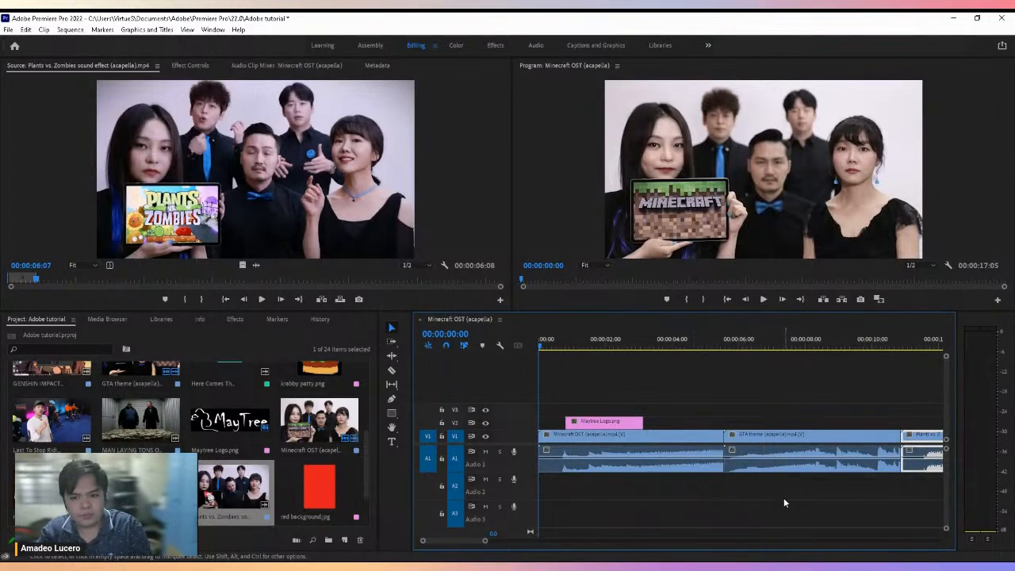
{"action": "key", "text": "space"}
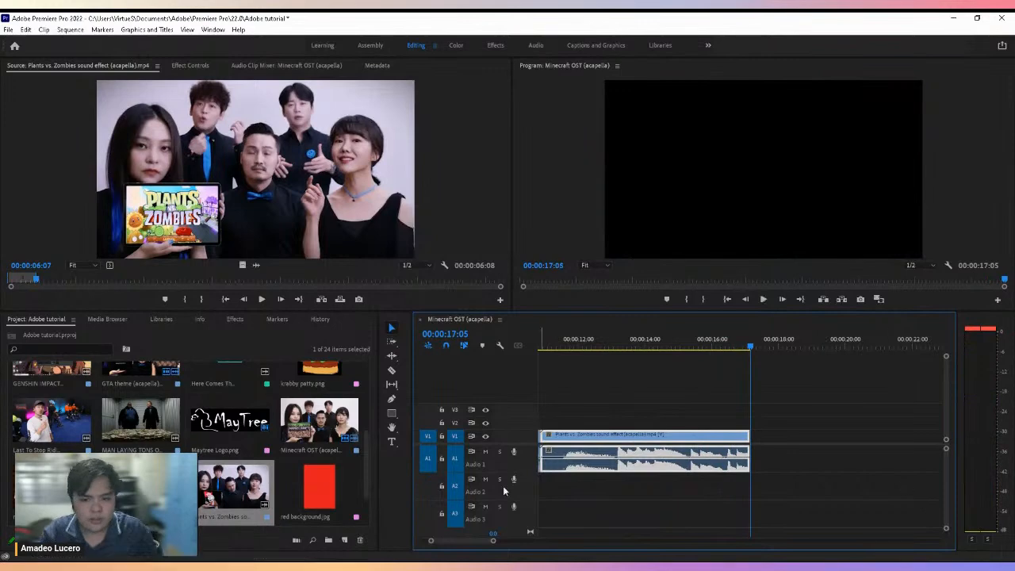
{"action": "key", "text": "space"}
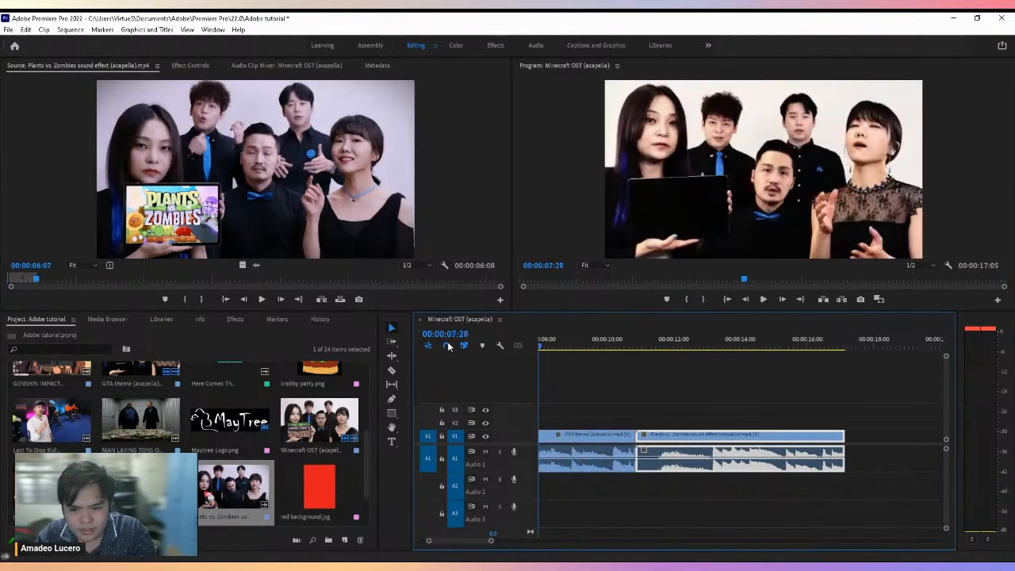
{"action": "left_click_drag", "start_coordinate": [443, 347], "coordinate": [543, 347]}
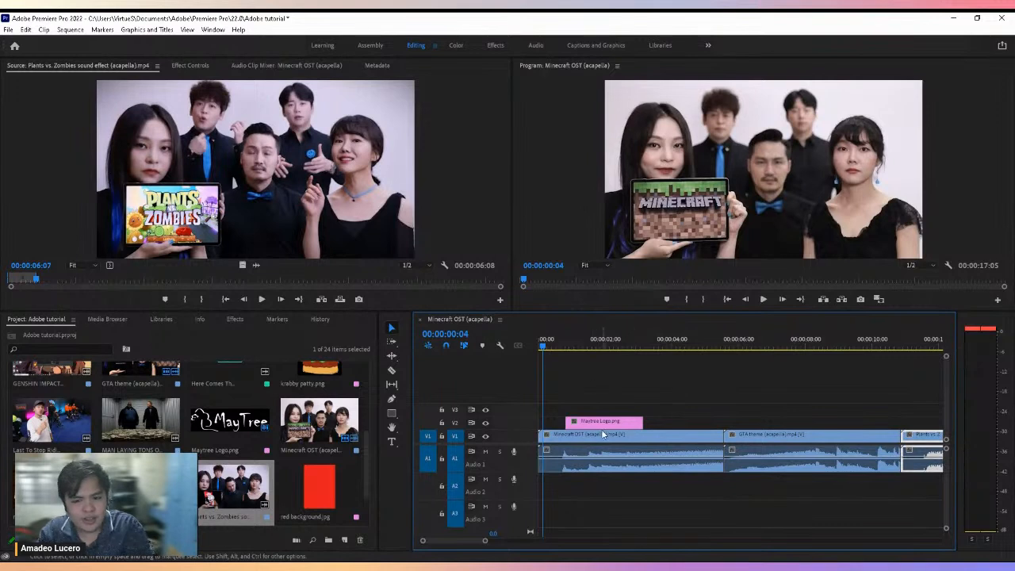
Create a text box with the Type tool across the middle of the program picture at 00:00:00:10
{"action": "left_click", "coordinate": [548, 347]}
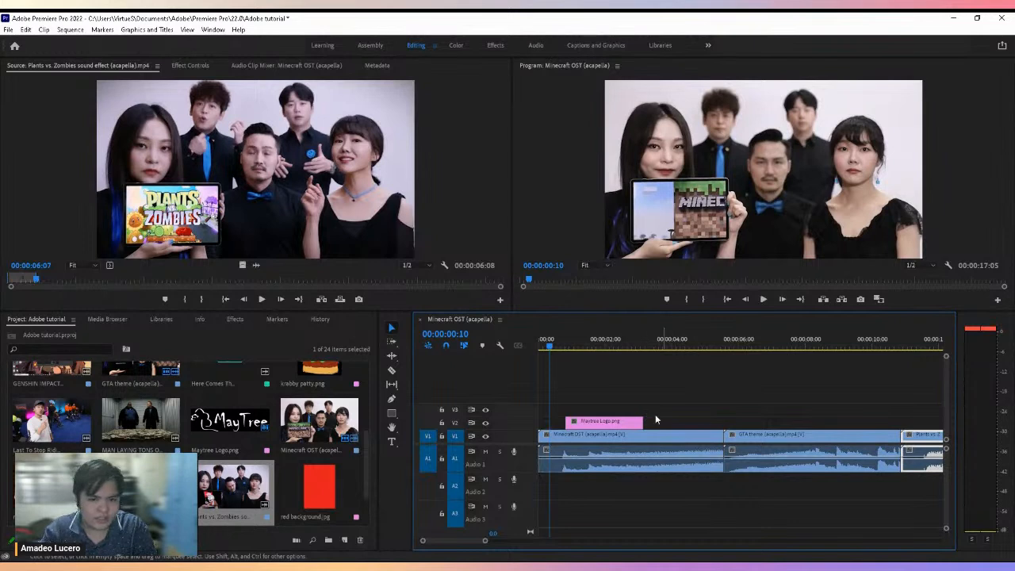
{"action": "left_click", "coordinate": [391, 443]}
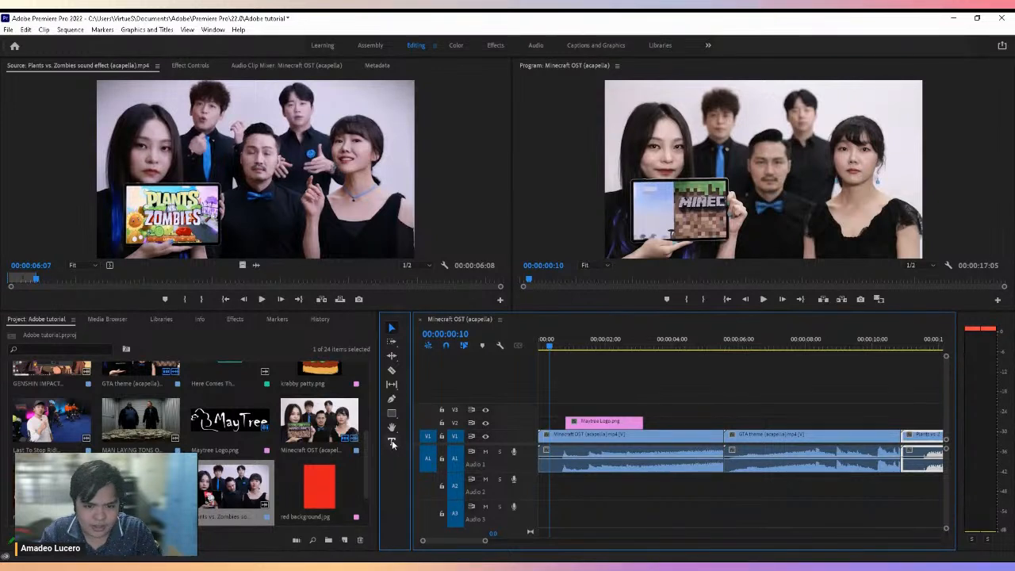
{"action": "left_click", "coordinate": [643, 117]}
{"action": "left_click_drag", "start_coordinate": [641, 116], "coordinate": [882, 216]}
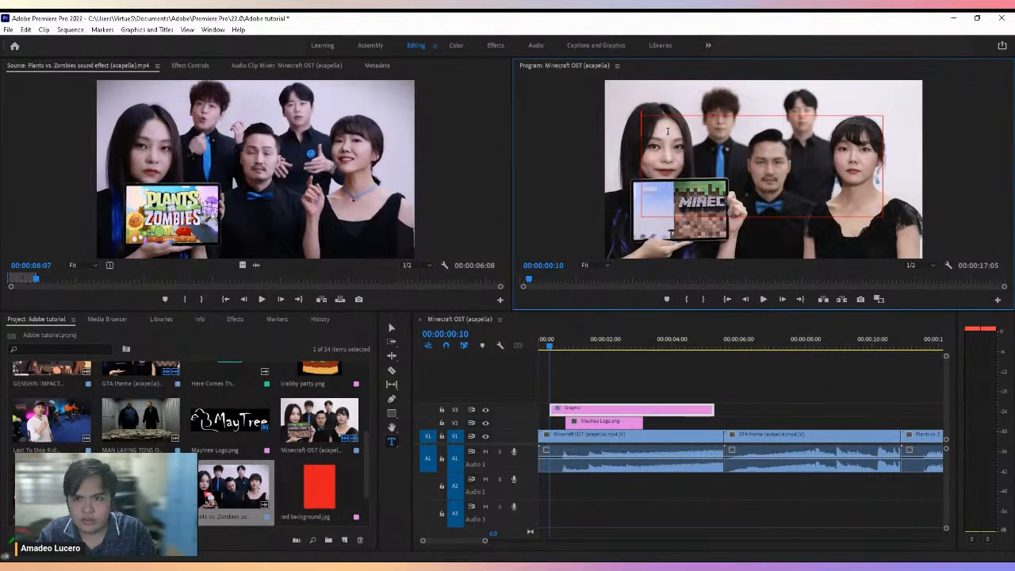
{"action": "type", "text": "sd"}
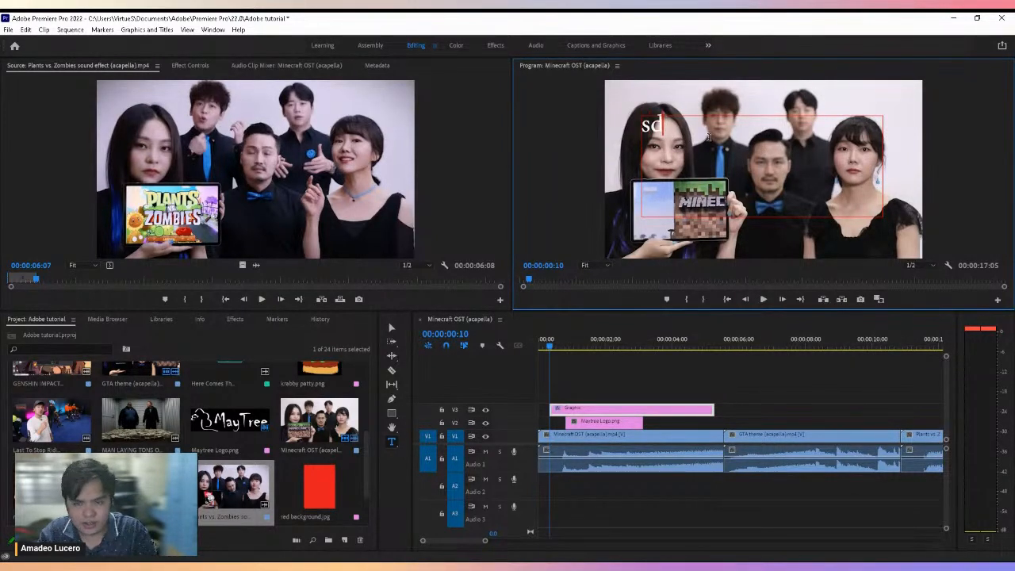
{"action": "type", "text": "ed"}
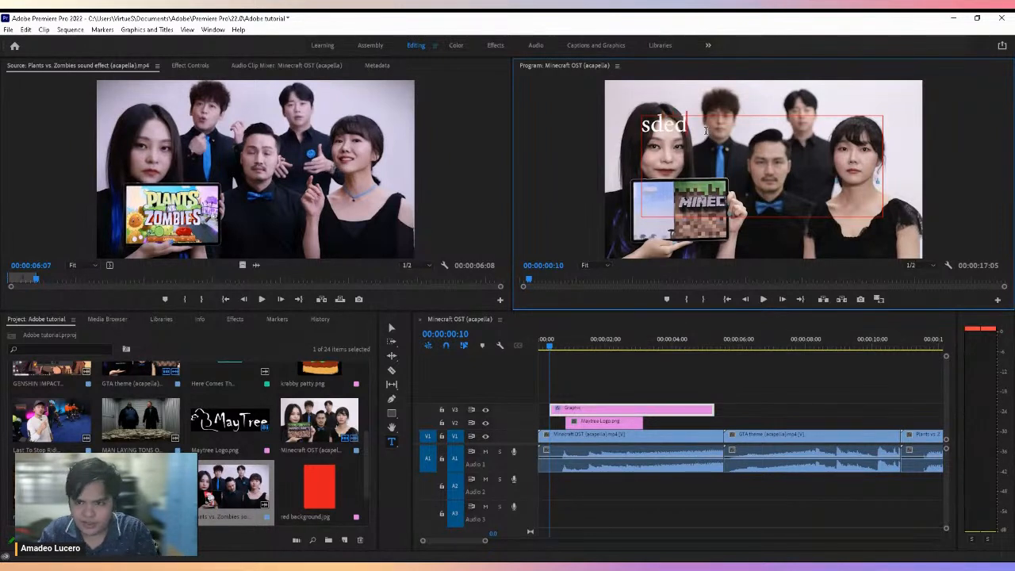
{"action": "key", "text": "BackSpace"}
{"action": "key", "text": "BackSpace"}
{"action": "key", "text": "BackSpace"}
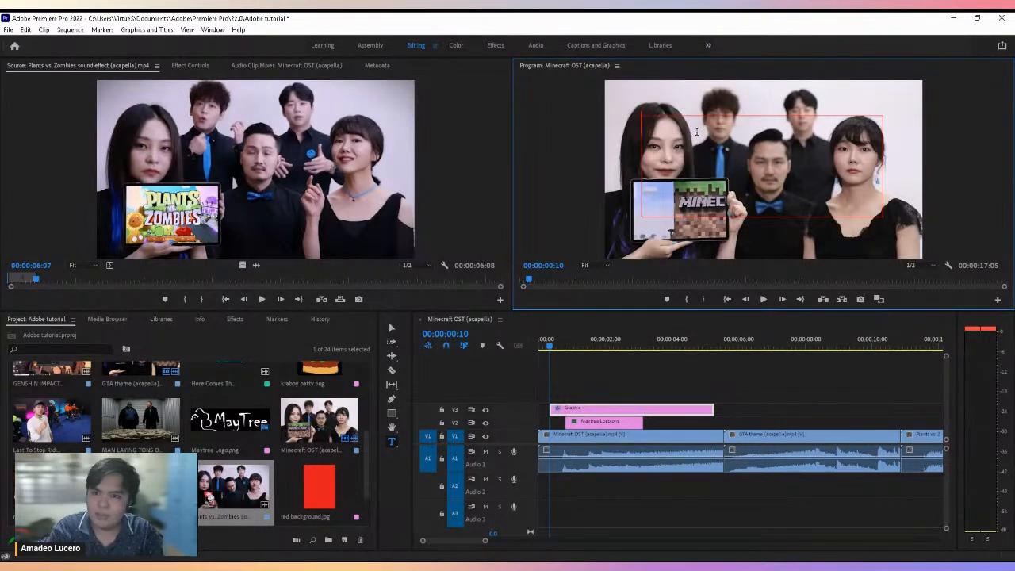
Enter "MayTree" in the new text box on the program picture
{"action": "type", "text": "MayTrree"}
{"action": "key", "text": "BackSpace"}
{"action": "key", "text": "BackSpace"}
{"action": "key", "text": "BackSpace"}
{"action": "type", "text": "ee"}
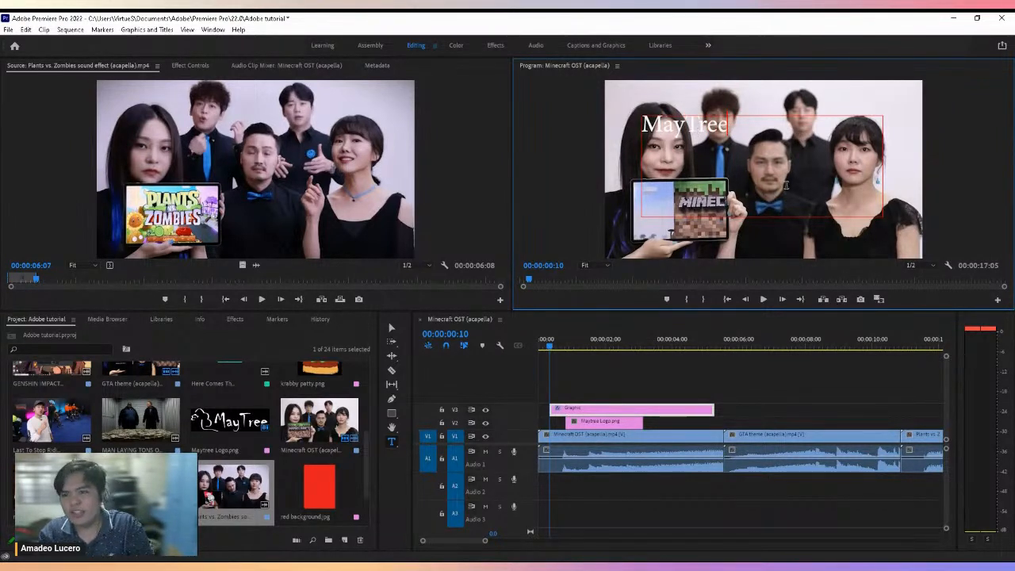
{"action": "left_click_drag", "start_coordinate": [728, 125], "coordinate": [642, 122]}
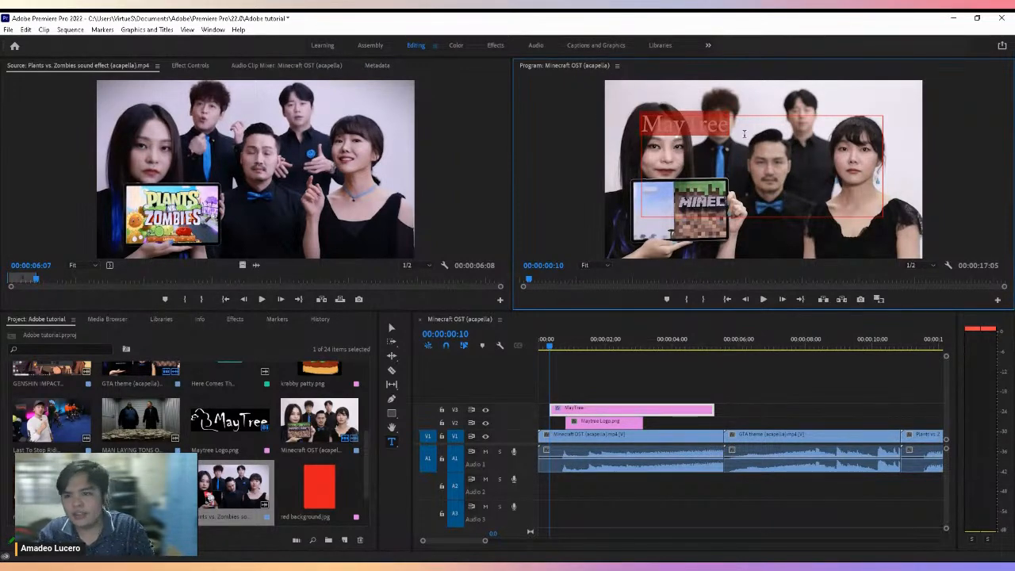
{"action": "left_click", "coordinate": [673, 106]}
Switch to the Captions and Graphics workspace and stretch the text box so MayTree sits in the picture's upper-left corner
{"action": "left_click", "coordinate": [607, 45]}
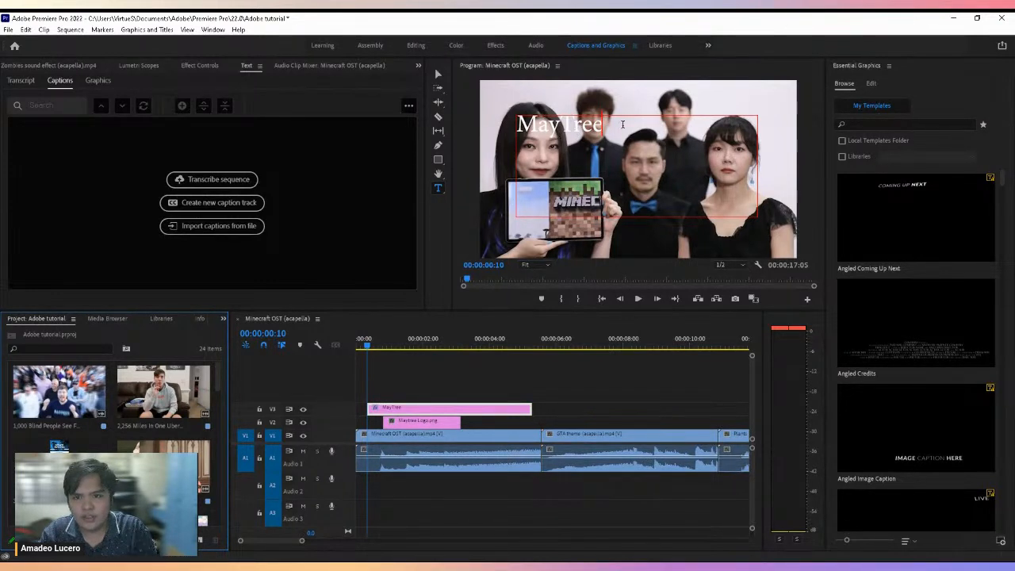
{"action": "left_click", "coordinate": [437, 73]}
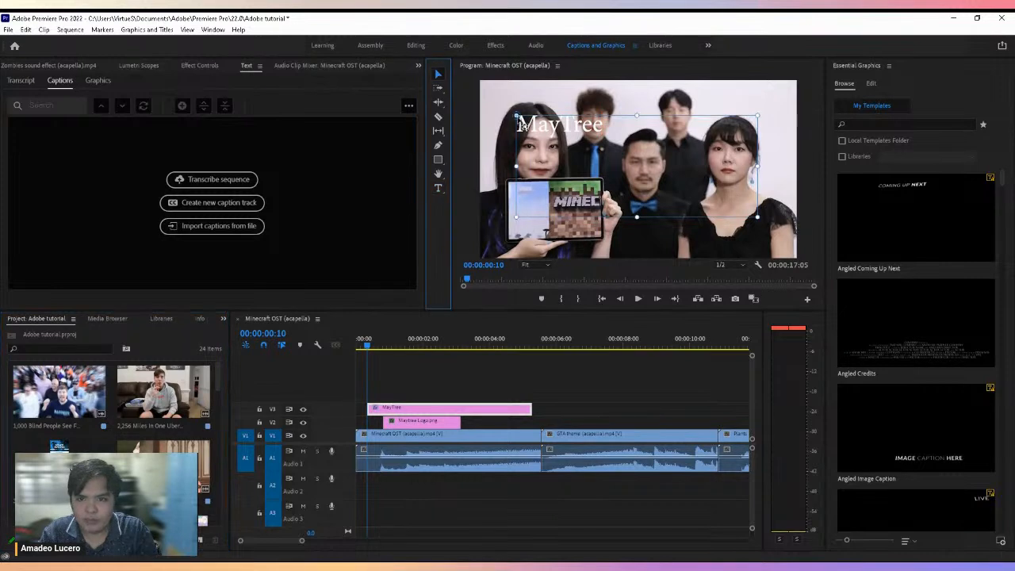
{"action": "left_click", "coordinate": [525, 125]}
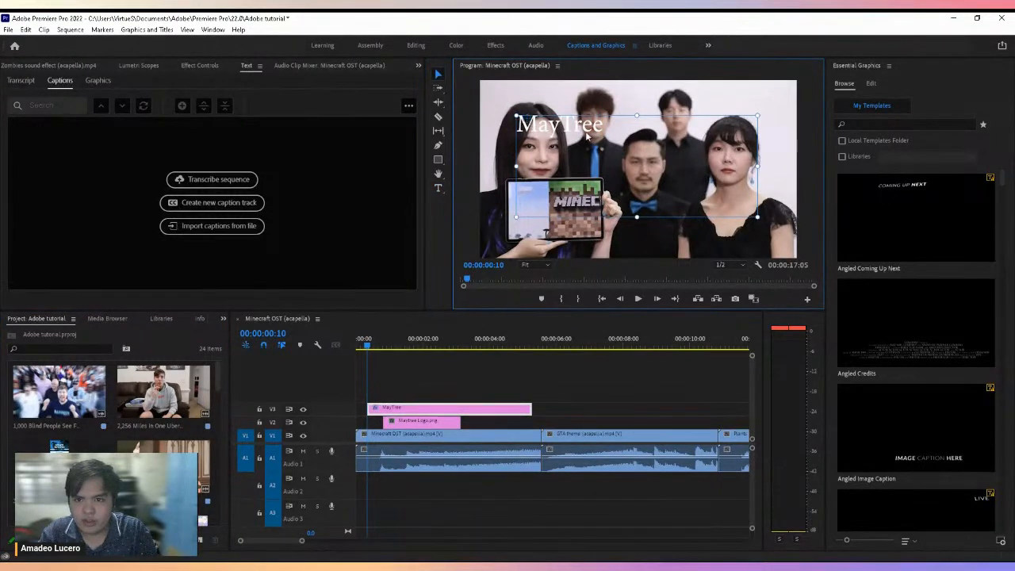
{"action": "left_click_drag", "start_coordinate": [636, 116], "coordinate": [634, 86]}
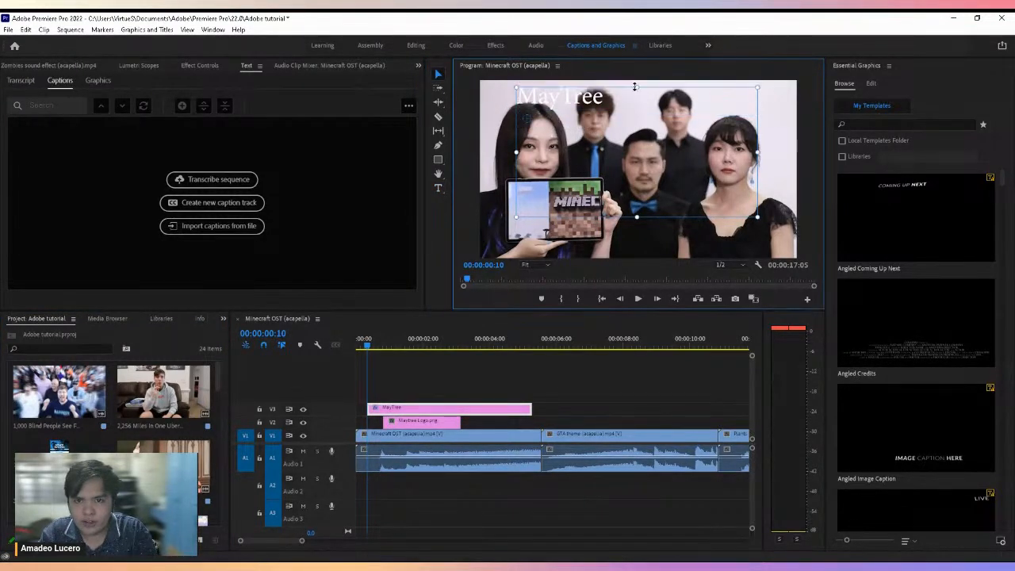
{"action": "left_click_drag", "start_coordinate": [517, 151], "coordinate": [485, 150]}
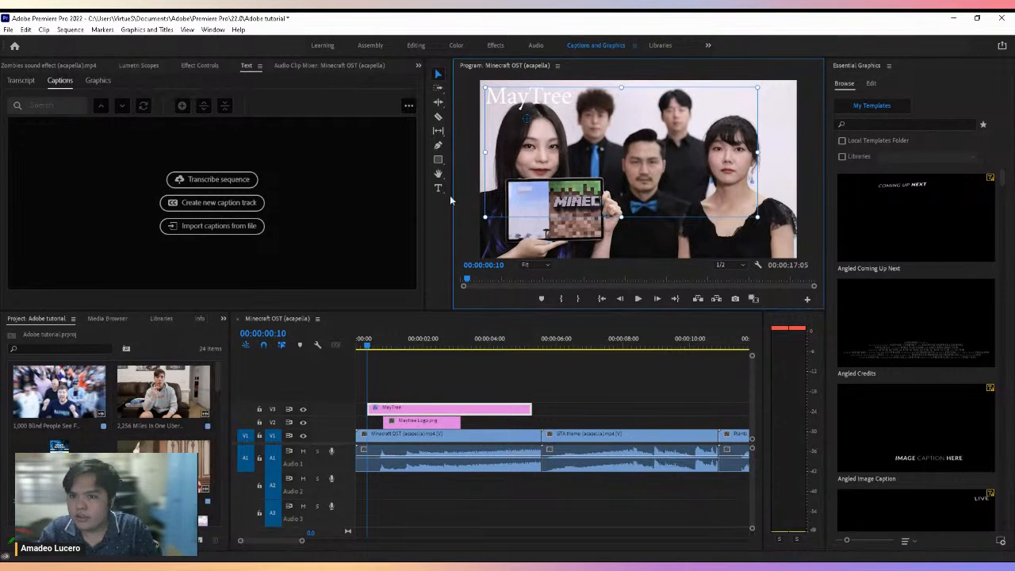
Return the playhead to 00:00:00:00 and move the MayTree text clip on V3 to the sequence's start
{"action": "left_click", "coordinate": [367, 358]}
{"action": "left_click", "coordinate": [357, 349]}
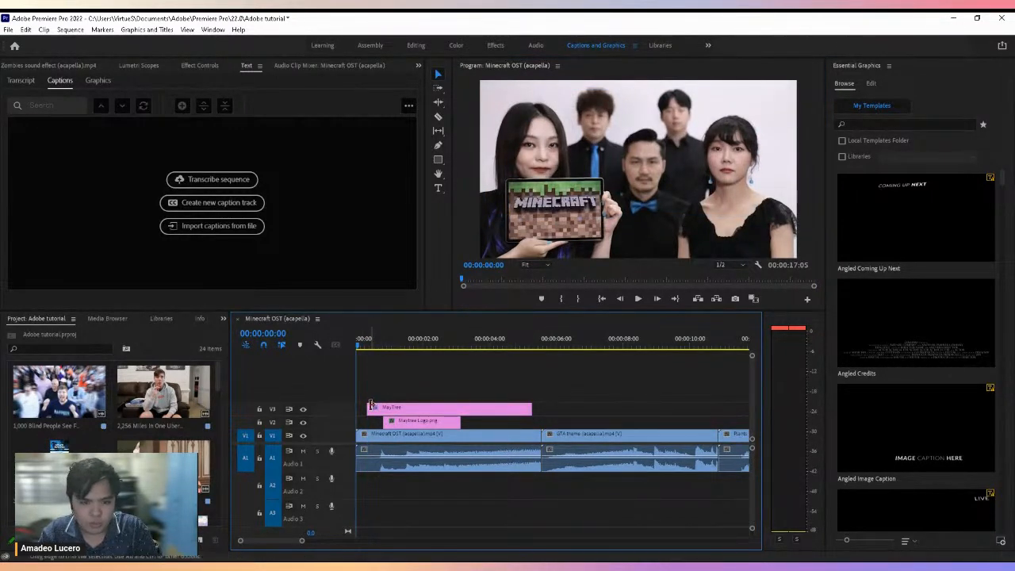
{"action": "left_click_drag", "start_coordinate": [373, 410], "coordinate": [361, 410]}
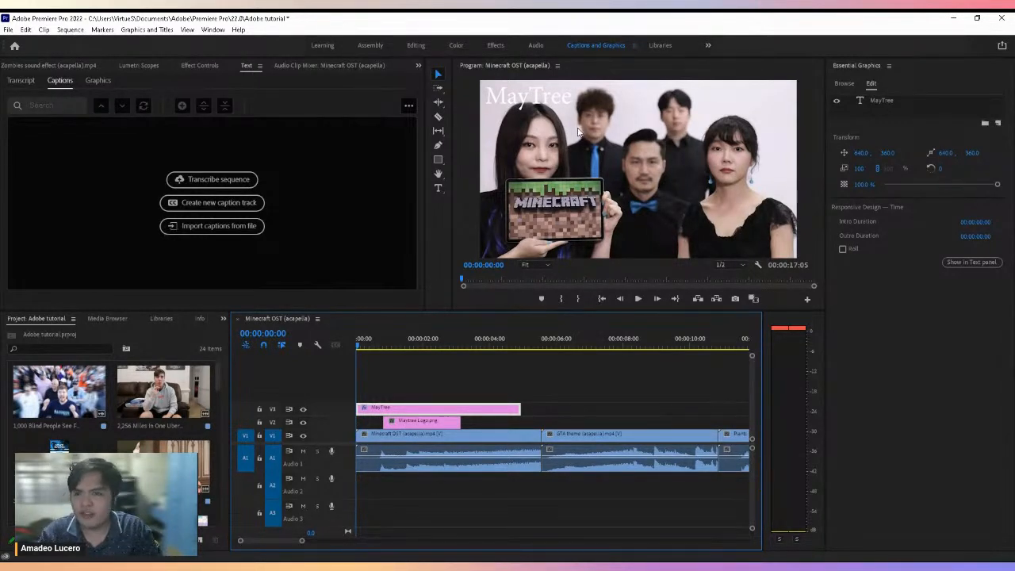
Change the on-screen text from MayTree to "Minecraft"
{"action": "double_click", "coordinate": [554, 111]}
{"action": "left_click_drag", "start_coordinate": [579, 99], "coordinate": [510, 107]}
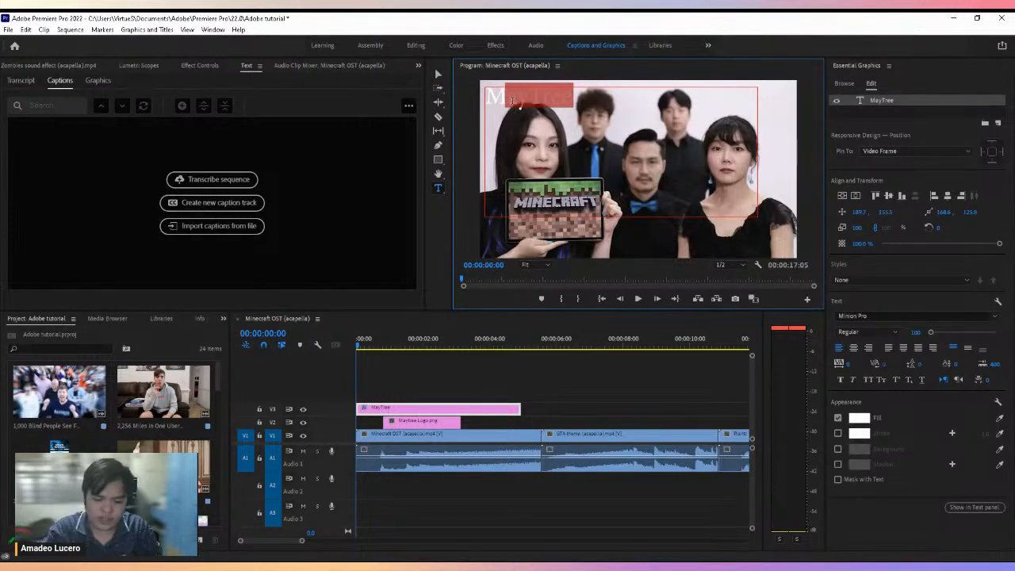
{"action": "type", "text": "onecr"}
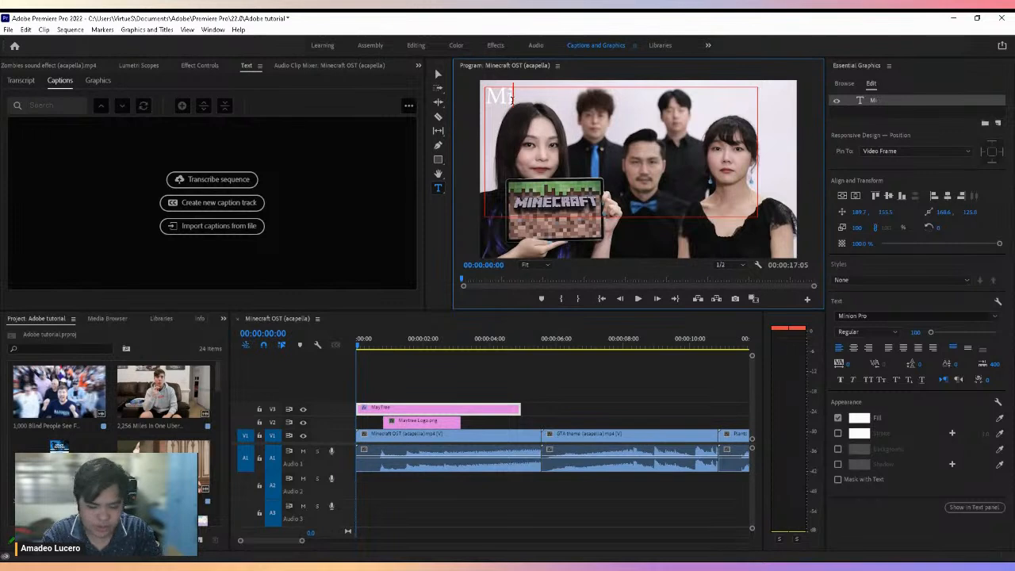
{"action": "type", "text": "aft"}
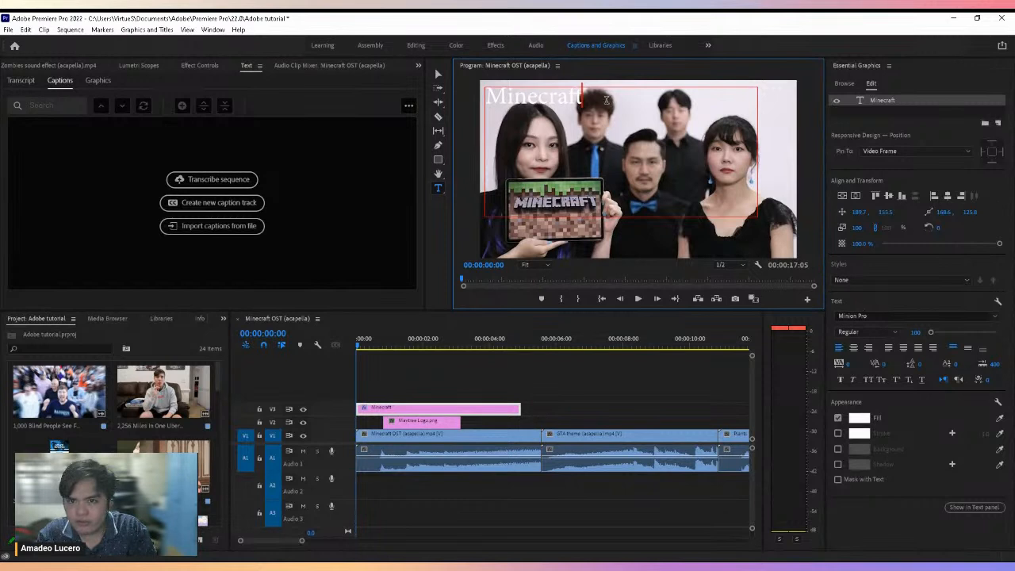
Set the font of the whole Minecraft text to American Captain
{"action": "double_click", "coordinate": [487, 96]}
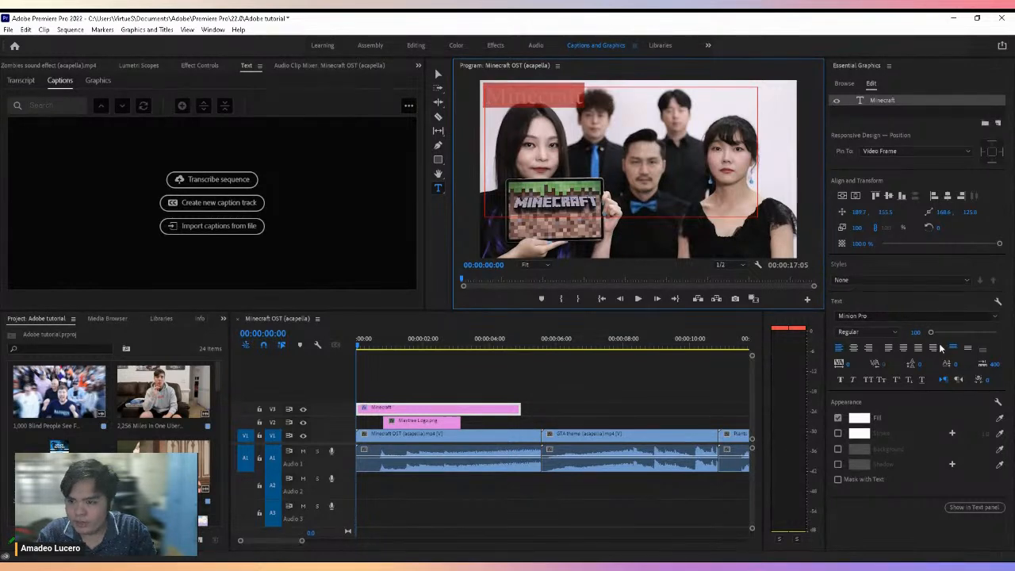
{"action": "left_click", "coordinate": [996, 319]}
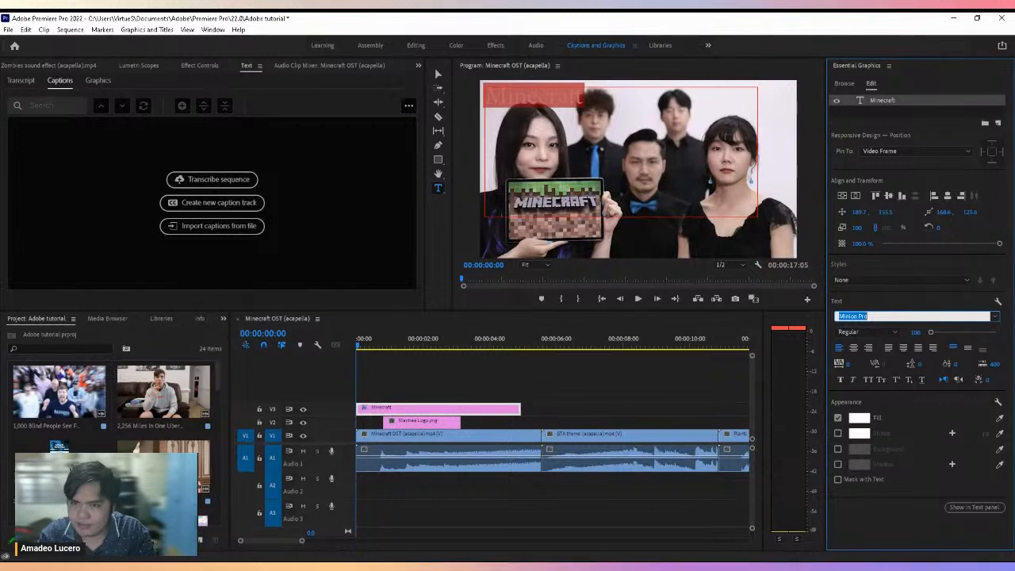
{"action": "key", "text": "Return"}
{"action": "left_click", "coordinate": [568, 99]}
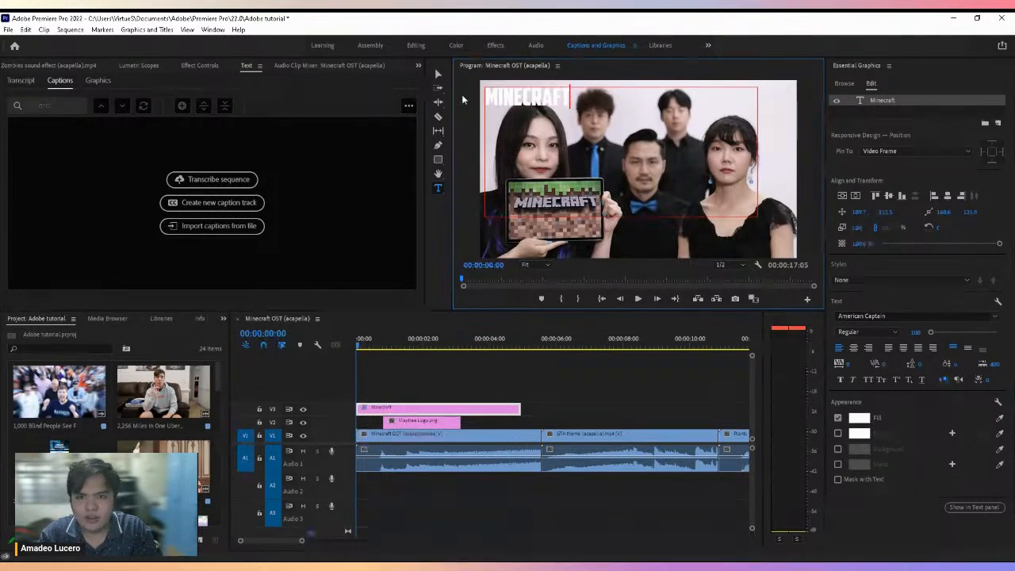
Change the fill colour of the whole Minecraft text to bright green
{"action": "key", "text": "ctrl+a"}
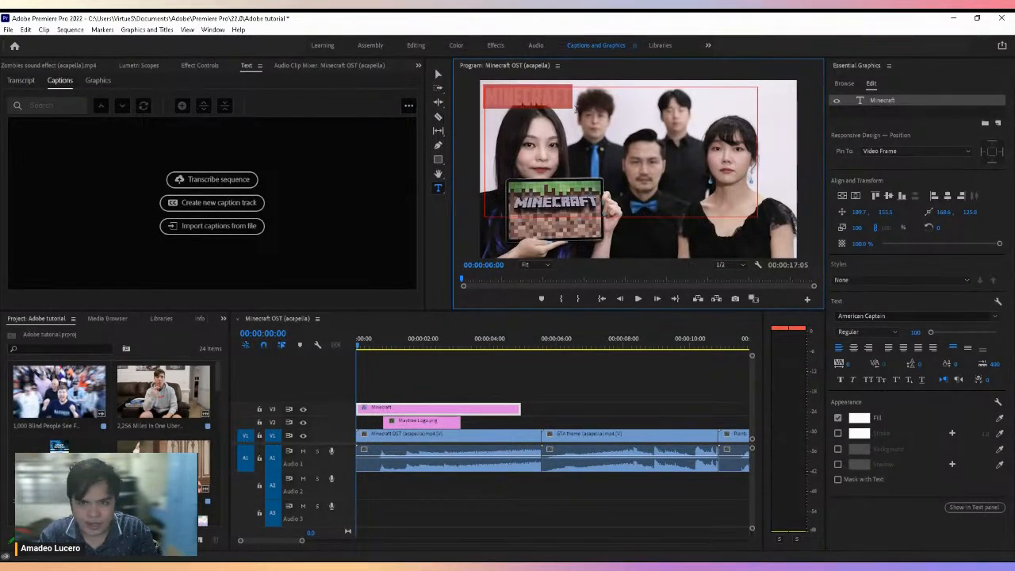
{"action": "left_click", "coordinate": [860, 418]}
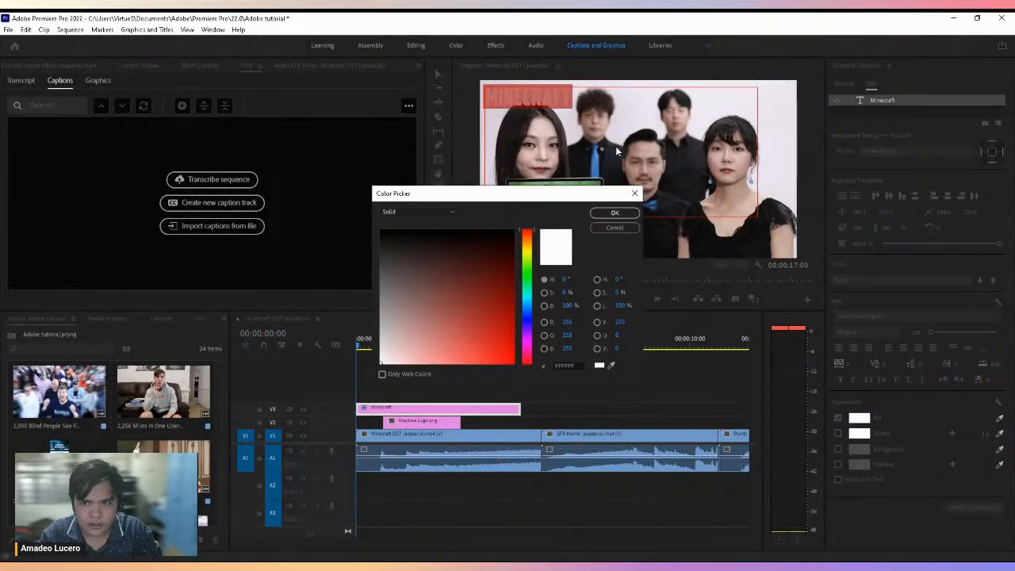
{"action": "left_click", "coordinate": [530, 266]}
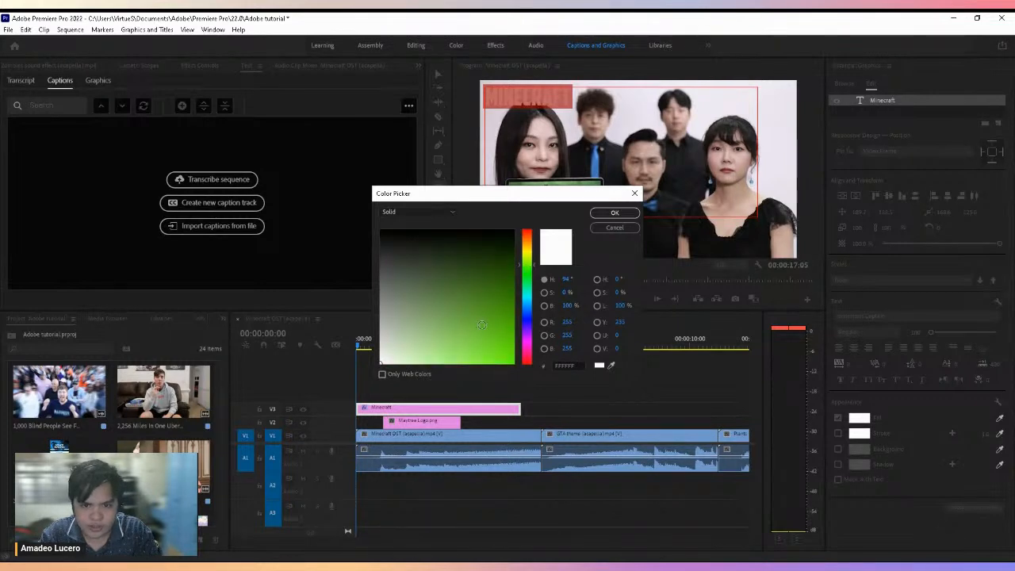
{"action": "left_click", "coordinate": [498, 338]}
{"action": "left_click", "coordinate": [613, 214]}
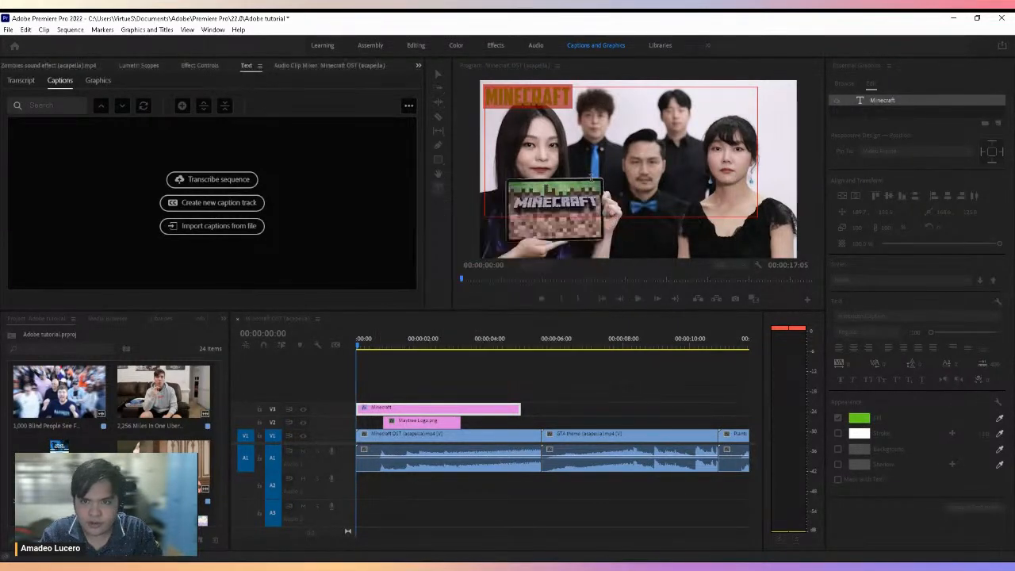
{"action": "left_click", "coordinate": [553, 102]}
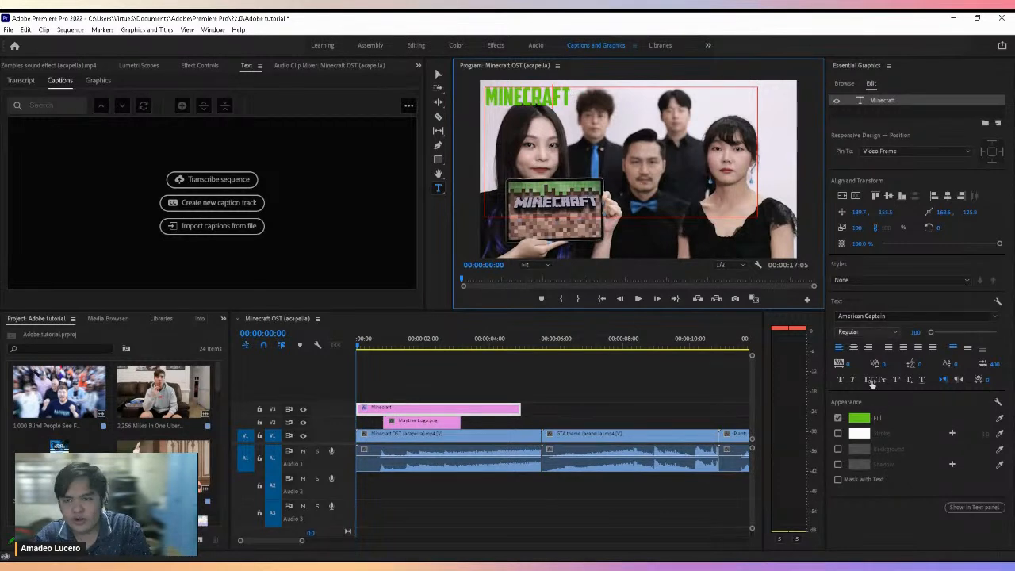
Enable a black stroke on the whole Minecraft text and set its width to 20
{"action": "left_click_drag", "start_coordinate": [567, 96], "coordinate": [486, 99]}
{"action": "left_click", "coordinate": [838, 435]}
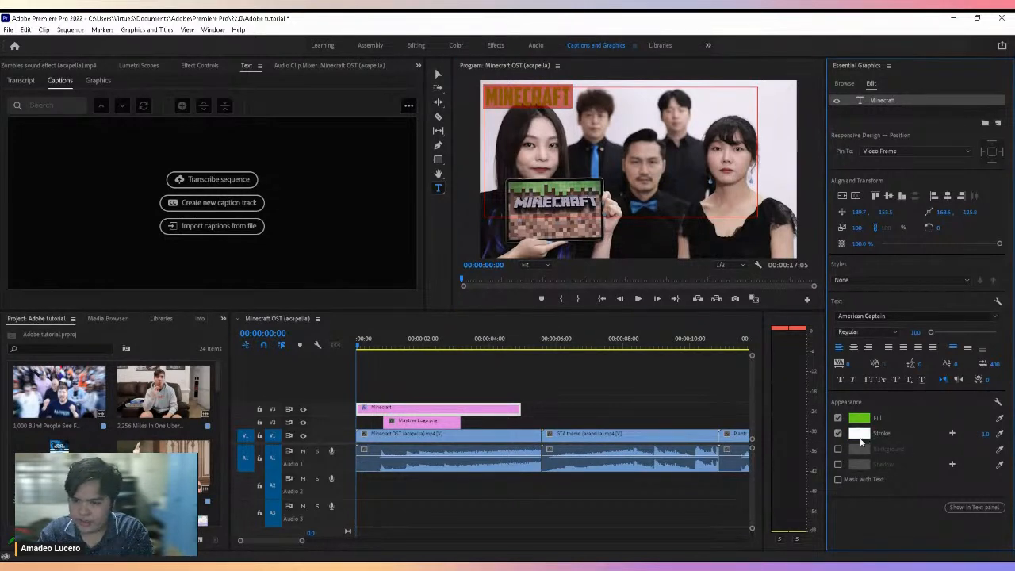
{"action": "left_click", "coordinate": [859, 434]}
{"action": "left_click_drag", "start_coordinate": [432, 252], "coordinate": [342, 217]}
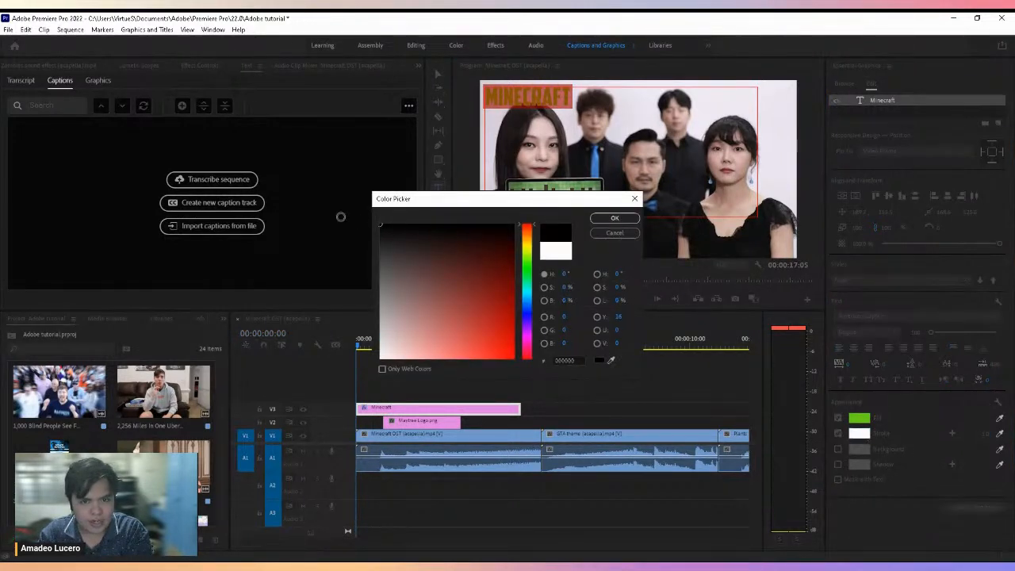
{"action": "left_click", "coordinate": [616, 219]}
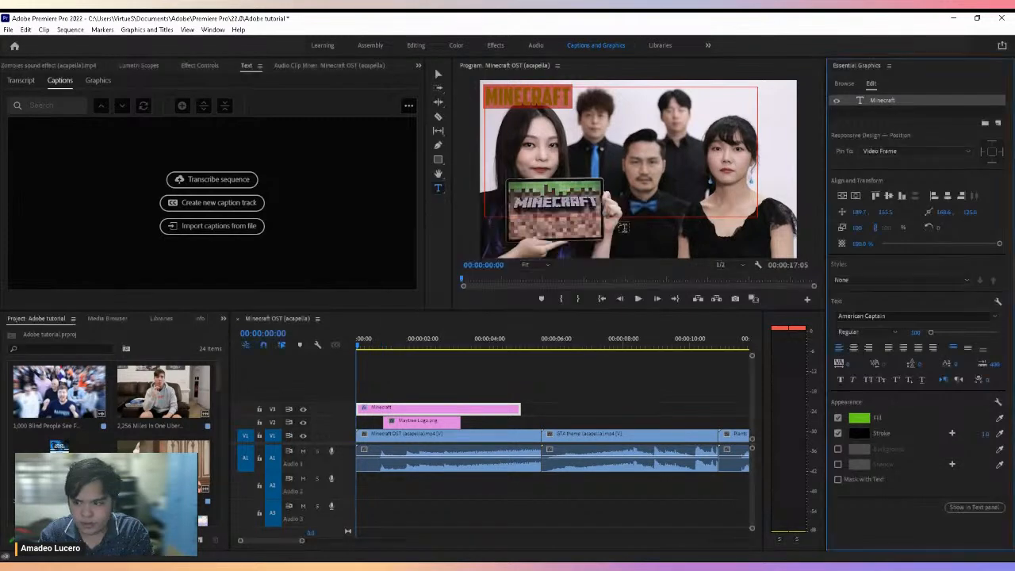
{"action": "left_click", "coordinate": [985, 435]}
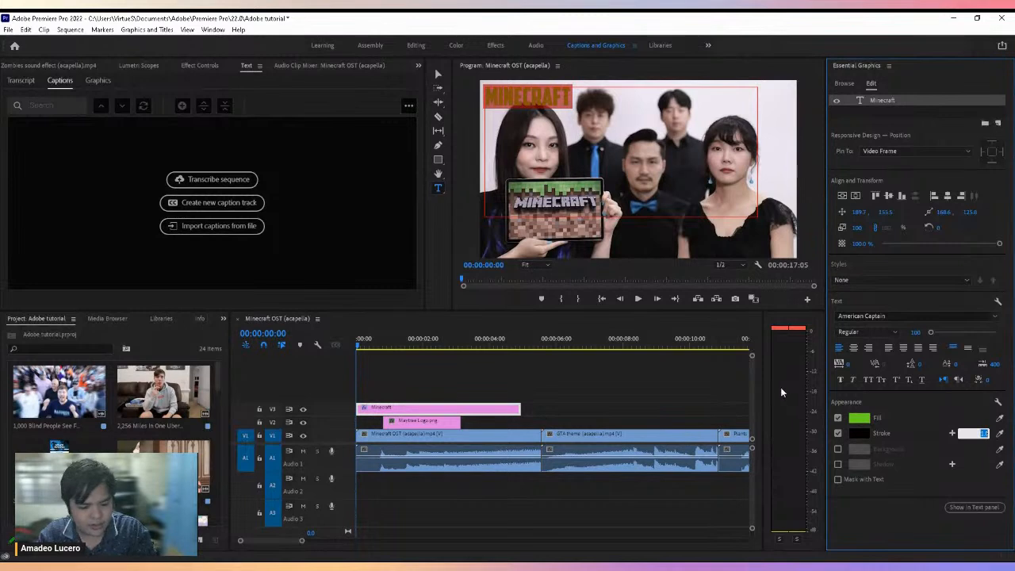
{"action": "type", "text": "20"}
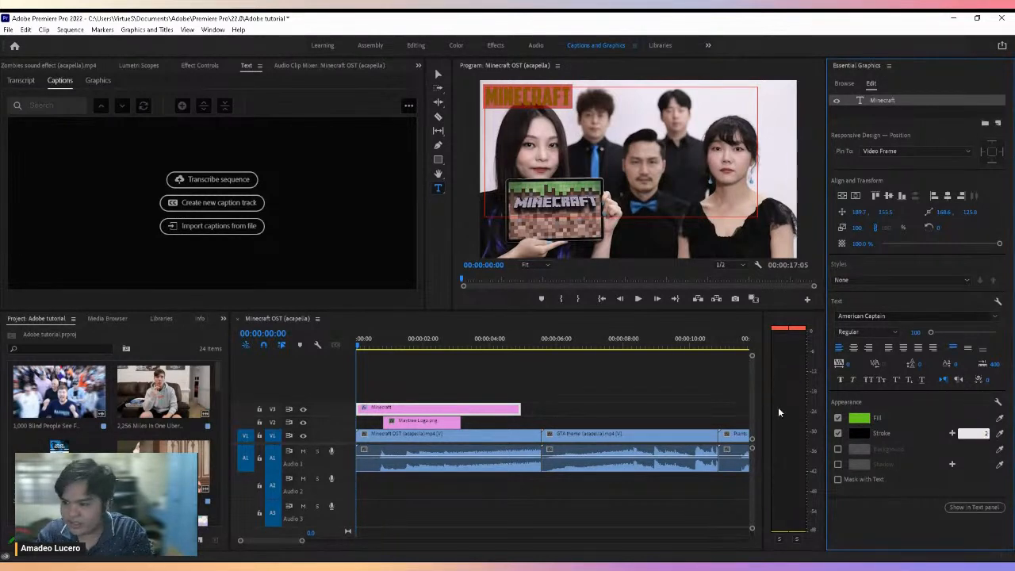
{"action": "left_click", "coordinate": [562, 90]}
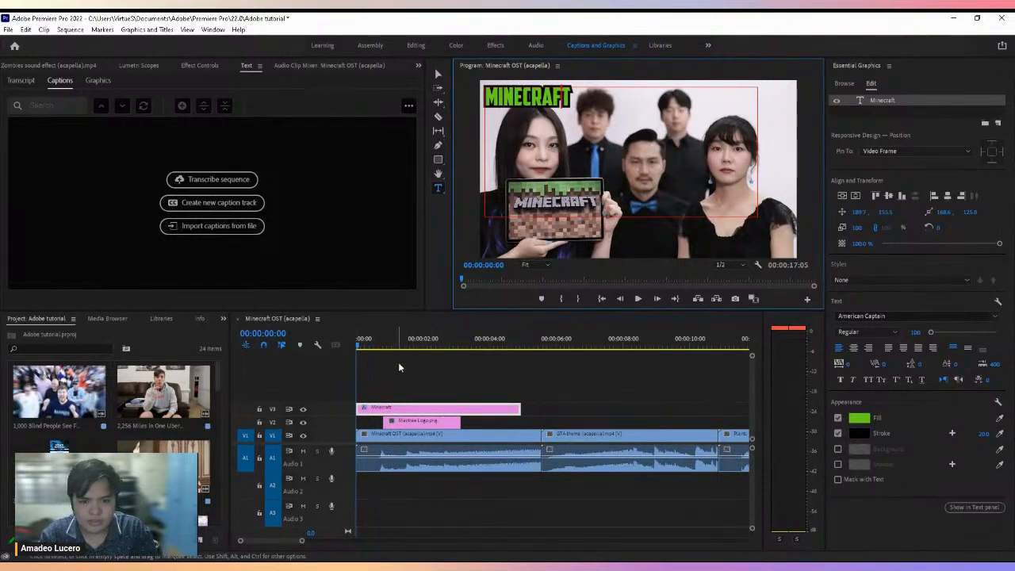
Align the Minecraft text clip's start with the Maytree Logo clip, trim its end to the Minecraft OST clip's end, and play the result
{"action": "left_click_drag", "start_coordinate": [379, 414], "coordinate": [414, 417]}
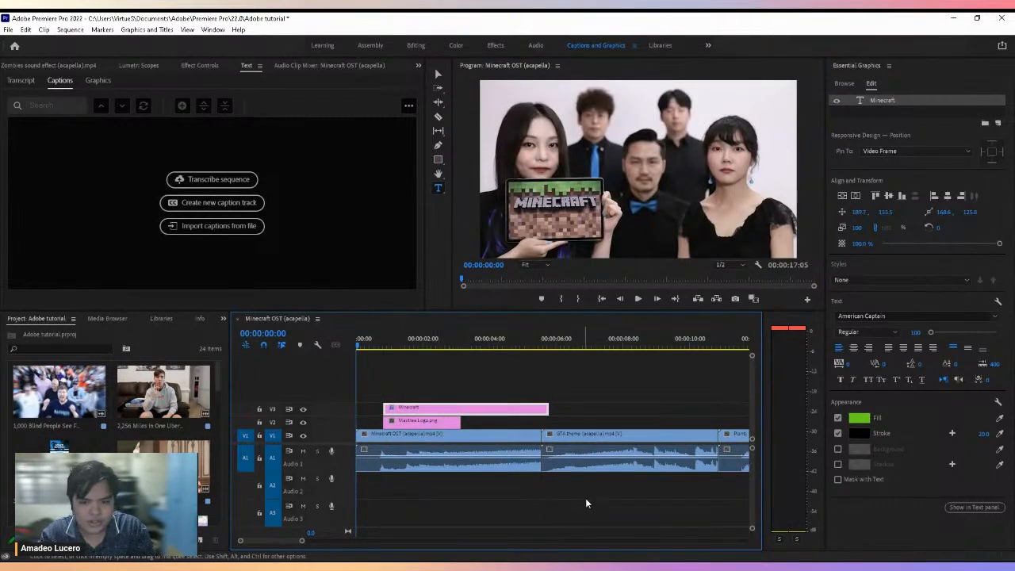
{"action": "left_click_drag", "start_coordinate": [547, 413], "coordinate": [542, 421]}
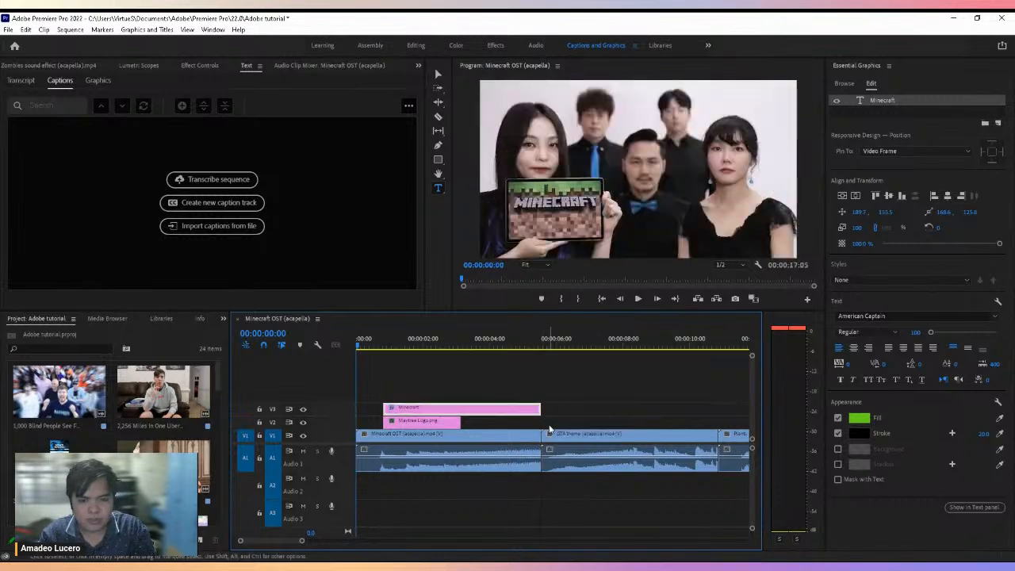
{"action": "key", "text": "space"}
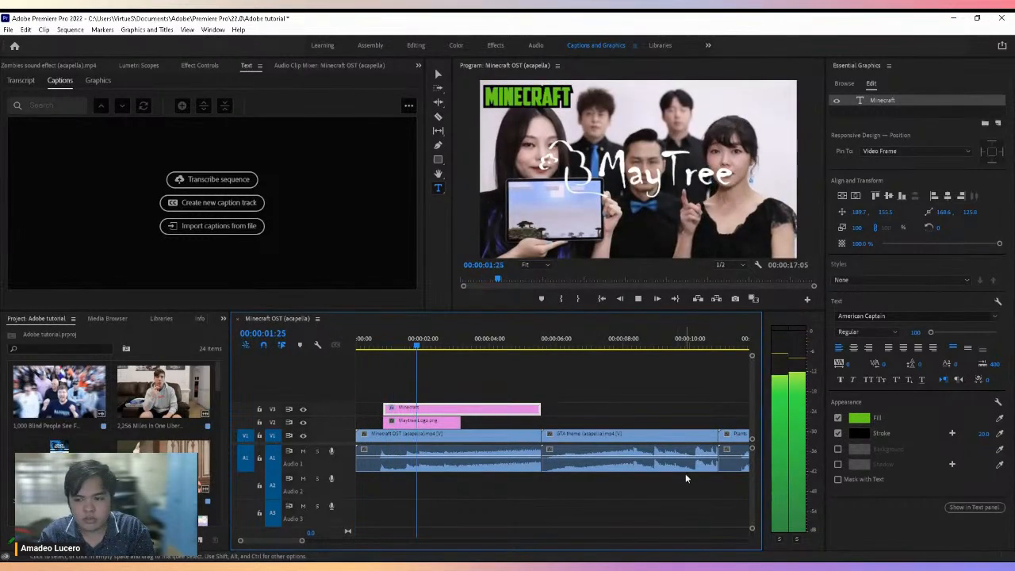
{"action": "key", "text": "space"}
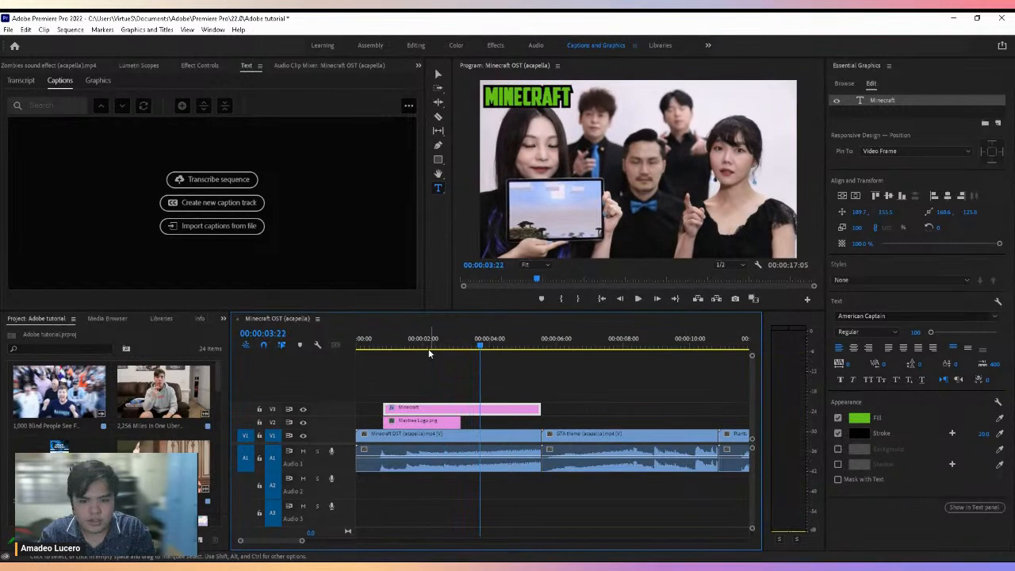
Place the playhead at 00:00:02:07 and extend the Minecraft text clip to span the whole Minecraft OST clip
{"action": "left_click", "coordinate": [431, 343]}
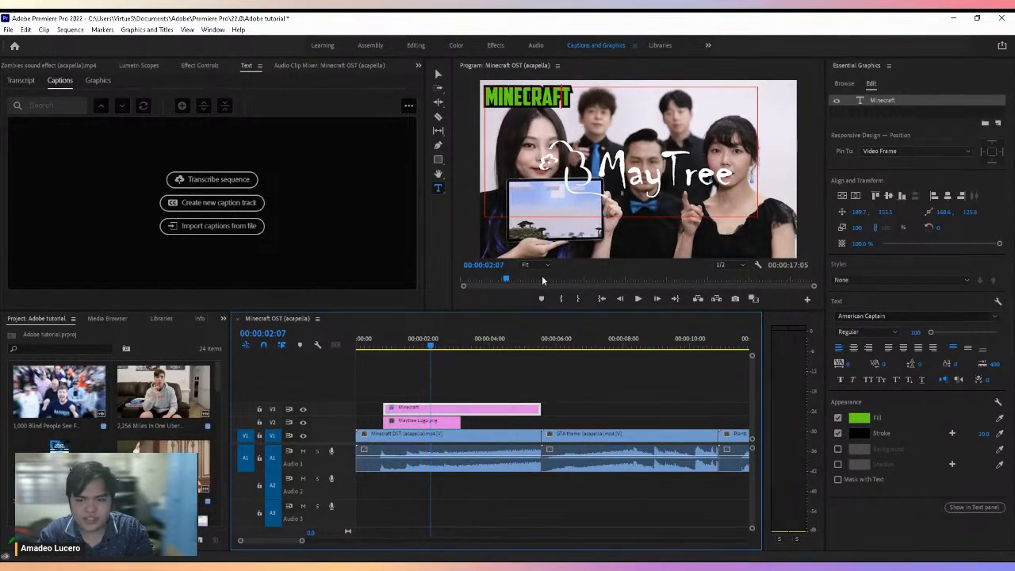
{"action": "left_click_drag", "start_coordinate": [434, 408], "coordinate": [407, 409]}
{"action": "left_click_drag", "start_coordinate": [511, 409], "coordinate": [539, 409]}
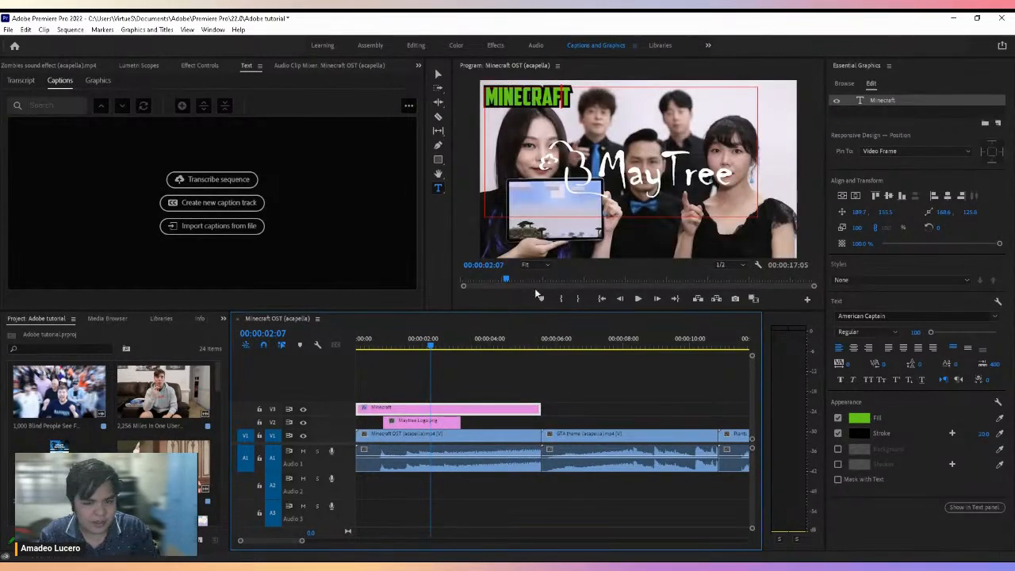
Scrub past the Minecraft OST clip's end to check the text, park the playhead at 00:00:05:00 and show the whole sequence
{"action": "left_click_drag", "start_coordinate": [448, 349], "coordinate": [564, 347]}
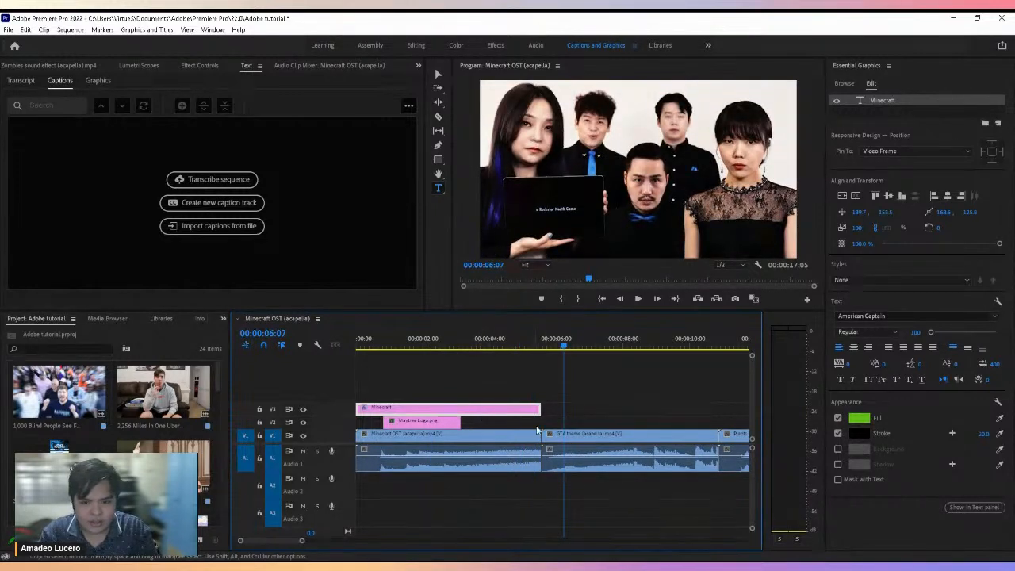
{"action": "left_click", "coordinate": [523, 341]}
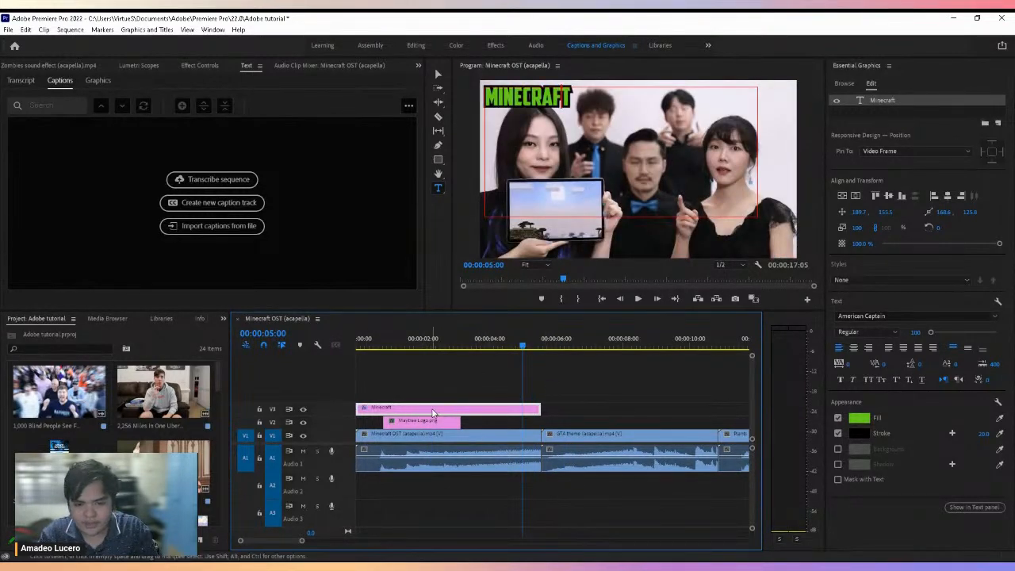
{"action": "left_click_drag", "start_coordinate": [301, 540], "coordinate": [337, 540]}
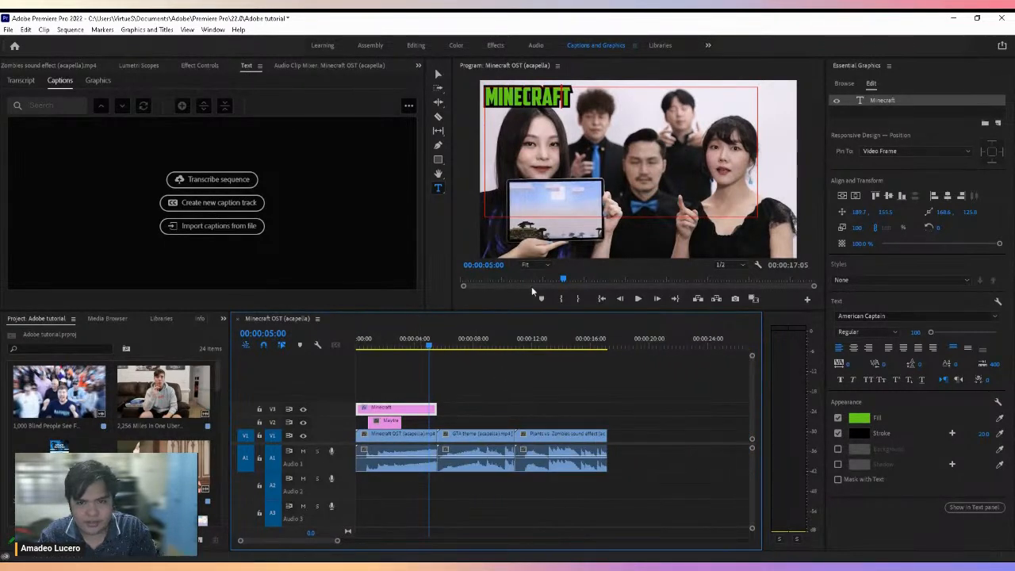
Duplicate the Minecraft text clip over the GTA theme clip, directly after the original on V3, with the playhead at 00:00:08:02
{"action": "left_click", "coordinate": [460, 341]}
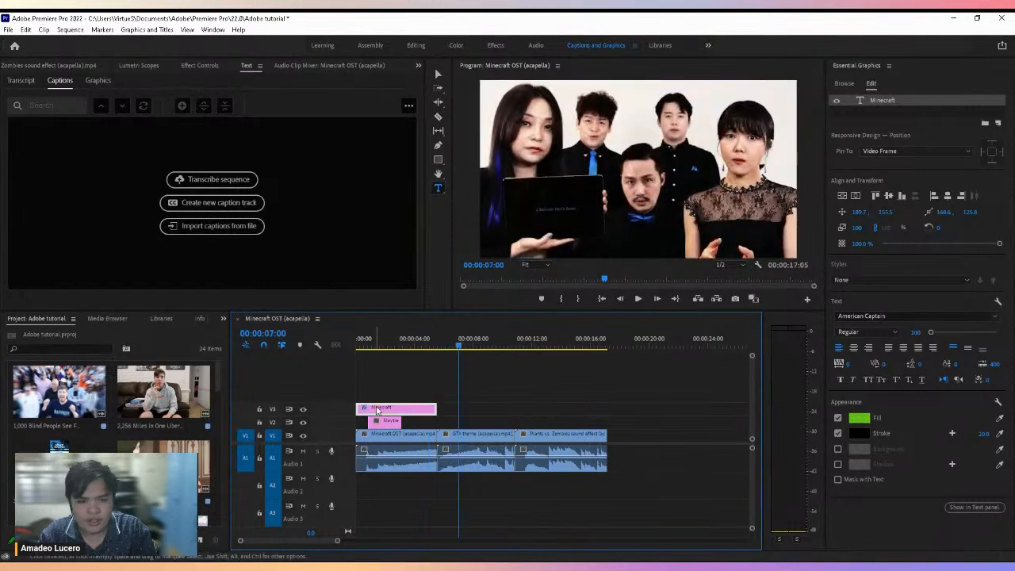
{"action": "left_click", "coordinate": [416, 340]}
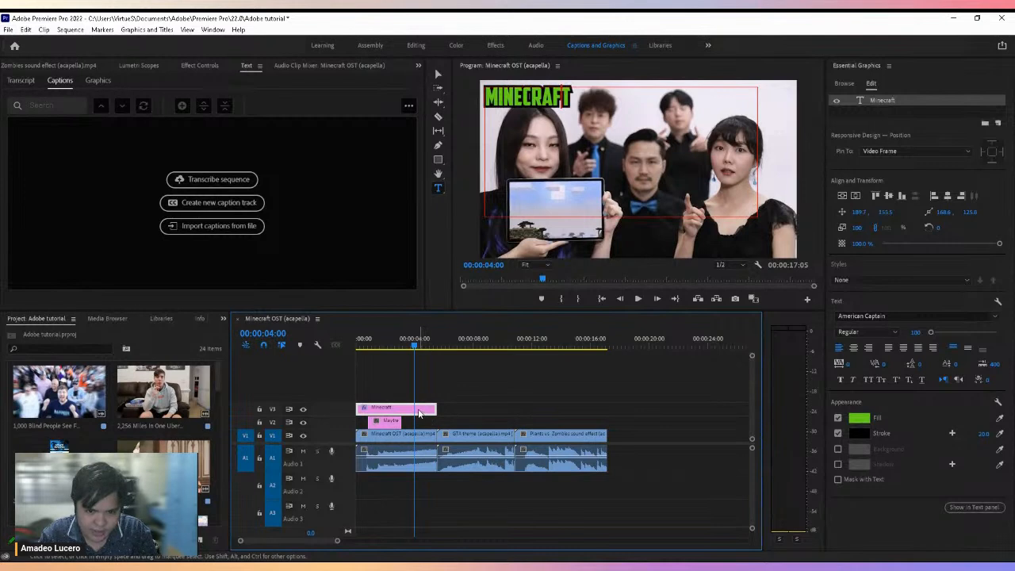
{"action": "left_click_drag", "start_coordinate": [418, 413], "coordinate": [511, 413]}
{"action": "left_click", "coordinate": [472, 346]}
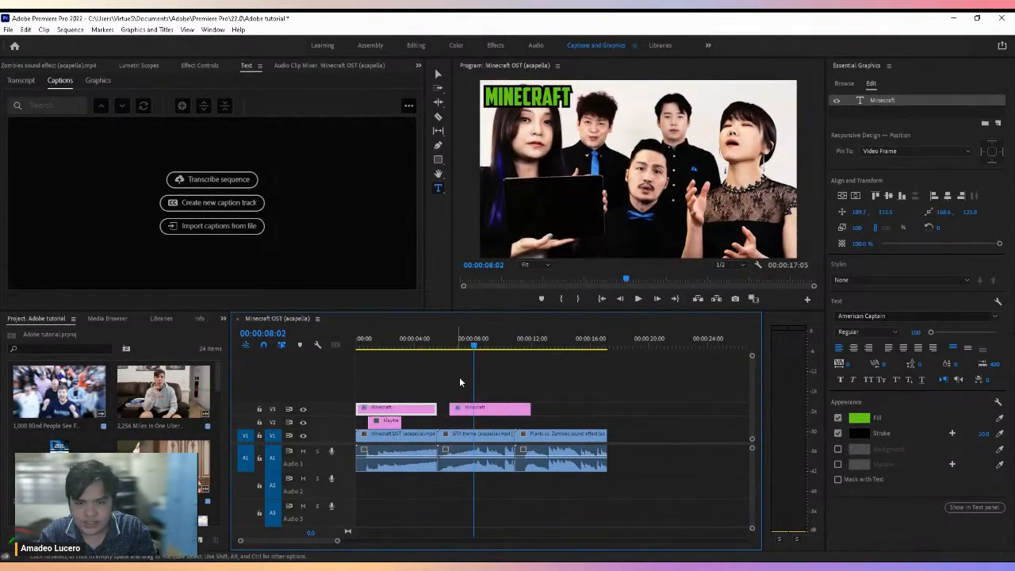
{"action": "left_click_drag", "start_coordinate": [499, 415], "coordinate": [488, 415]}
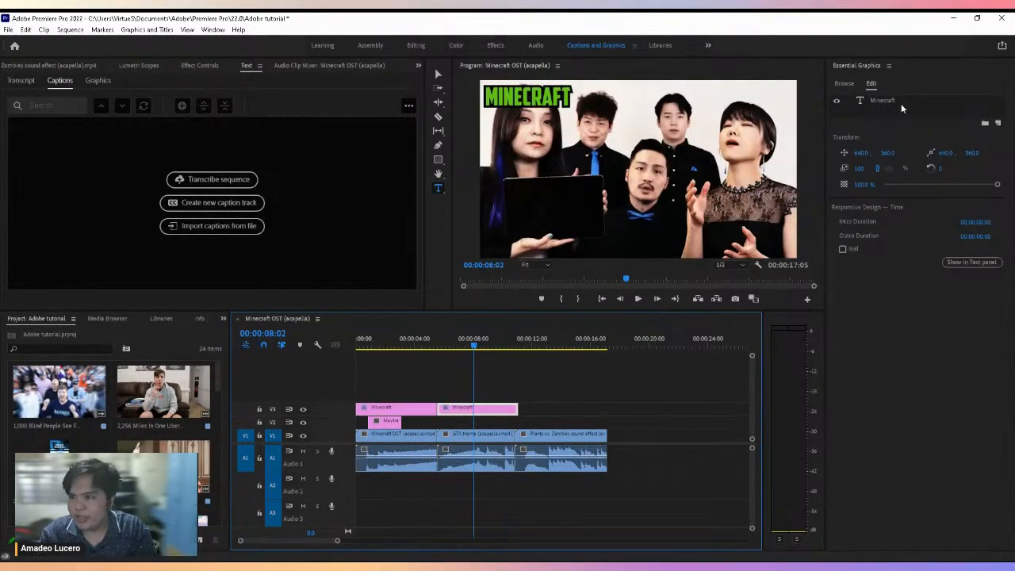
Replace the duplicated title's text with "grand theft auto"
{"action": "left_click", "coordinate": [570, 97]}
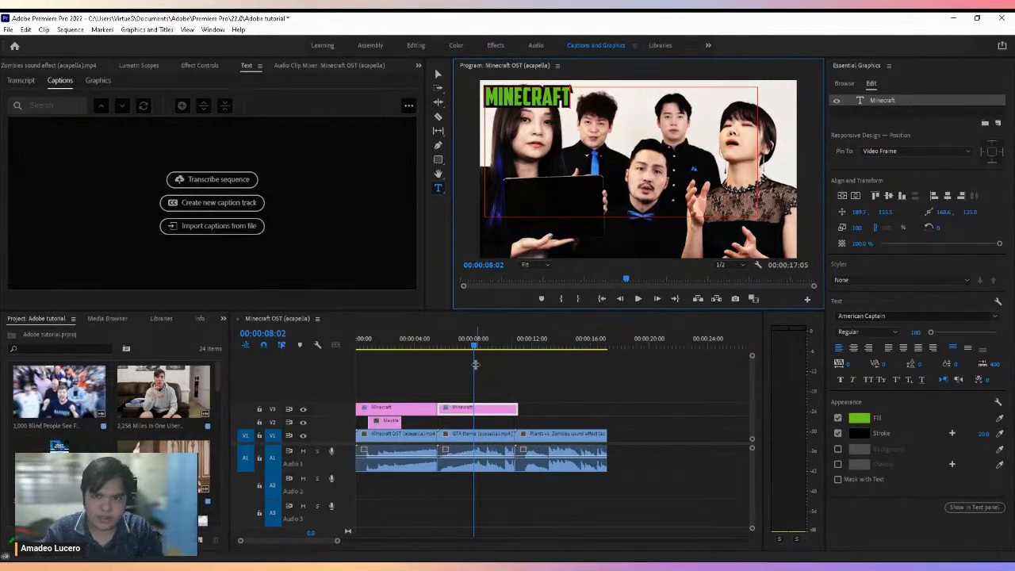
{"action": "left_click_drag", "start_coordinate": [566, 99], "coordinate": [490, 105]}
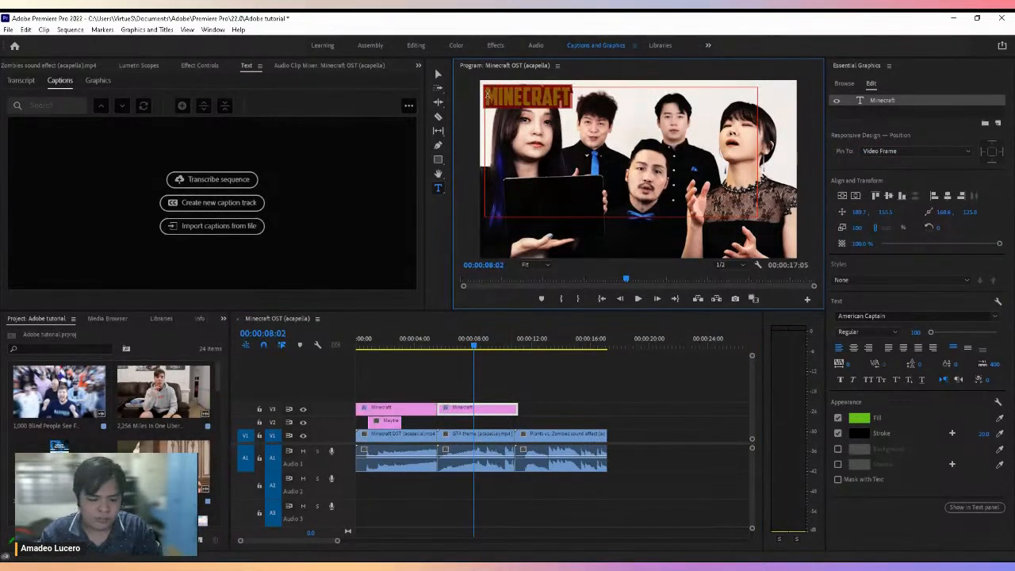
{"action": "type", "text": "gta"}
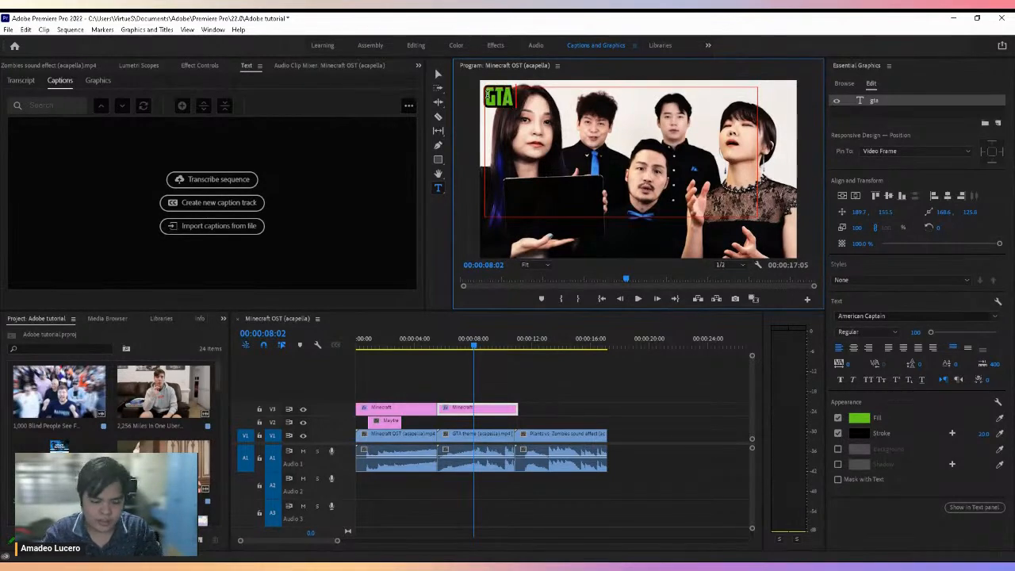
{"action": "key", "text": "BackSpace"}
{"action": "key", "text": "BackSpace"}
{"action": "type", "text": "rand theft auto"}
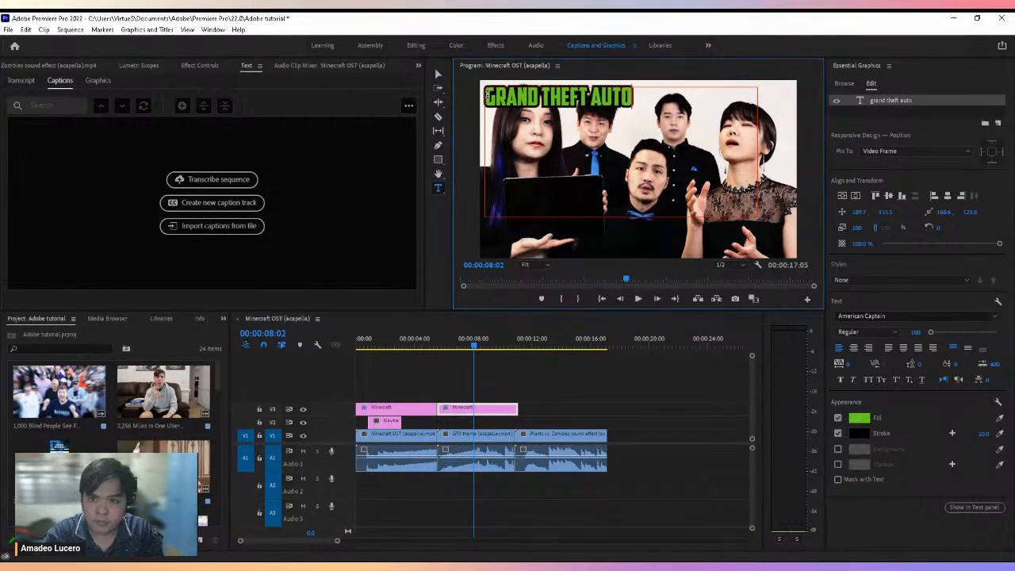
{"action": "left_click", "coordinate": [859, 419]}
{"action": "mouse_move", "coordinate": [384, 337]}
{"action": "left_mouse_down"}
{"action": "mouse_move", "coordinate": [382, 350]}
{"action": "mouse_move", "coordinate": [321, 371]}
{"action": "left_mouse_up"}
{"action": "left_click", "coordinate": [614, 228]}
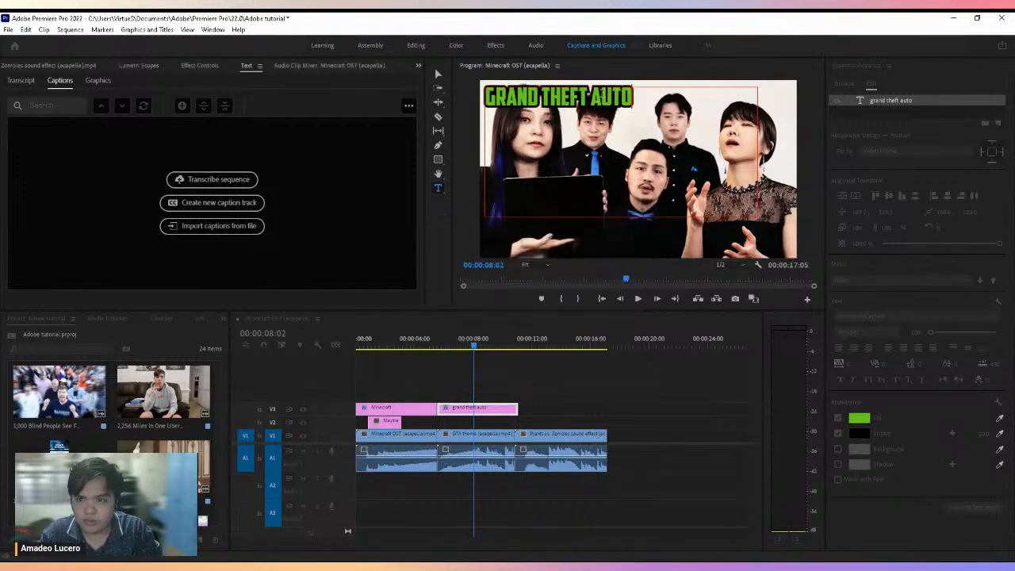
Change the fill of the whole grand theft auto text to white
{"action": "left_click_drag", "start_coordinate": [488, 95], "coordinate": [710, 299]}
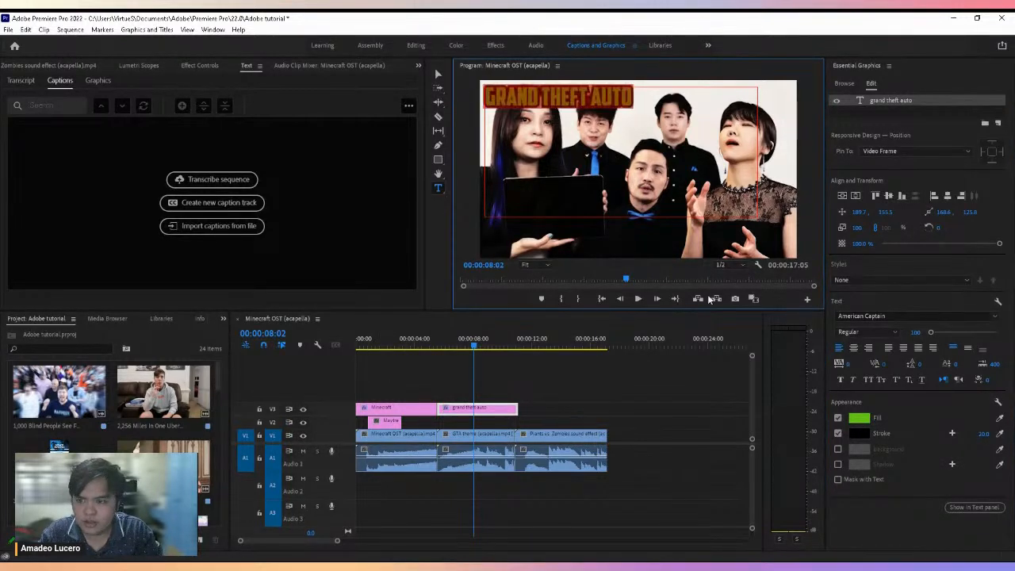
{"action": "left_click", "coordinate": [858, 419]}
{"action": "left_click_drag", "start_coordinate": [435, 321], "coordinate": [325, 381]}
{"action": "left_click", "coordinate": [619, 215]}
{"action": "left_click", "coordinate": [460, 407]}
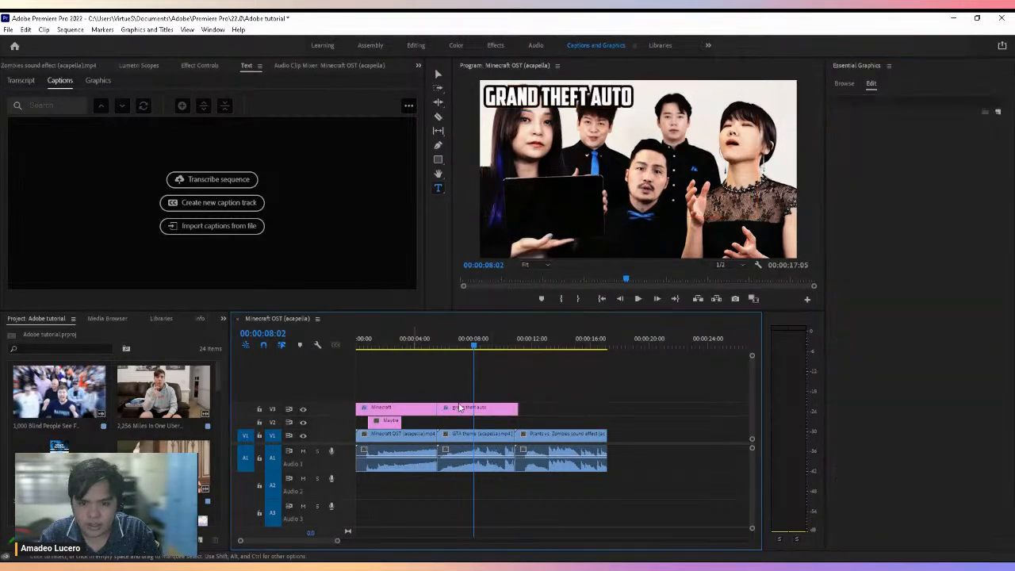
Play from 00:00:04:07 through the title change and trim the grand theft auto text clip to the GTA theme clip's end
{"action": "left_click", "coordinate": [434, 343]}
{"action": "left_click", "coordinate": [418, 341]}
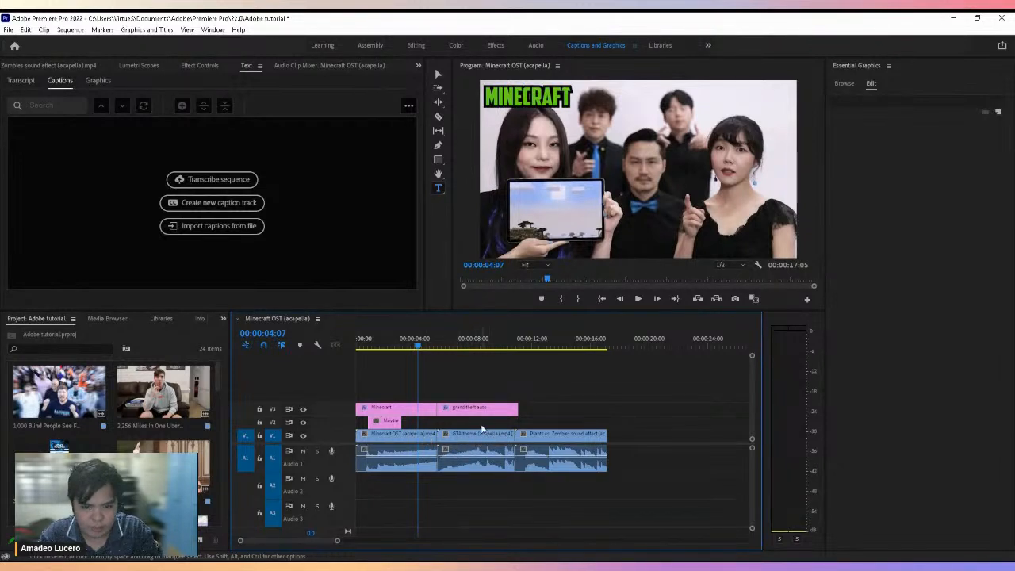
{"action": "key", "text": "space"}
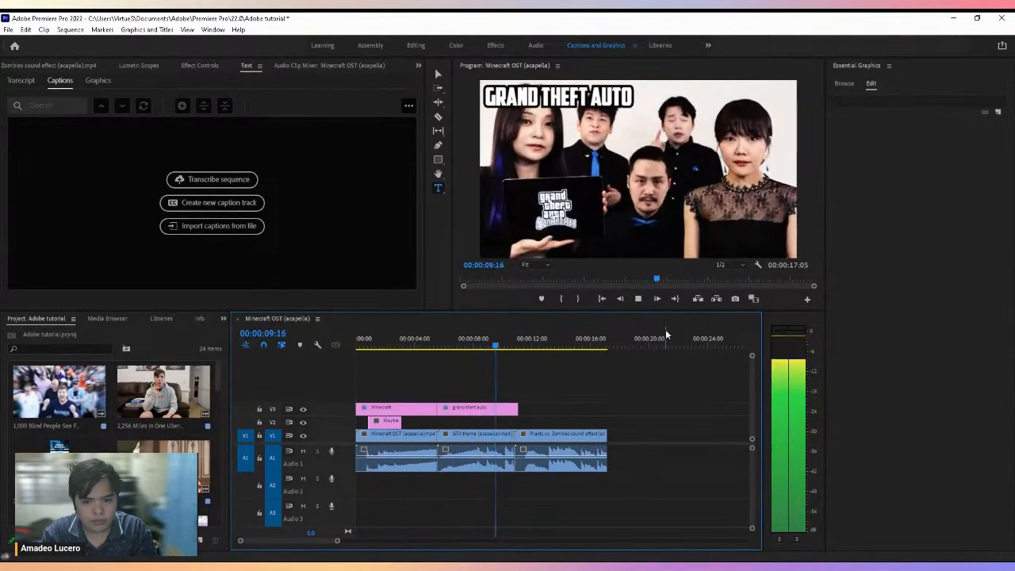
{"action": "key", "text": "space"}
{"action": "left_click_drag", "start_coordinate": [517, 409], "coordinate": [514, 408]}
{"action": "key", "text": "space"}
{"action": "left_click", "coordinate": [488, 409]}
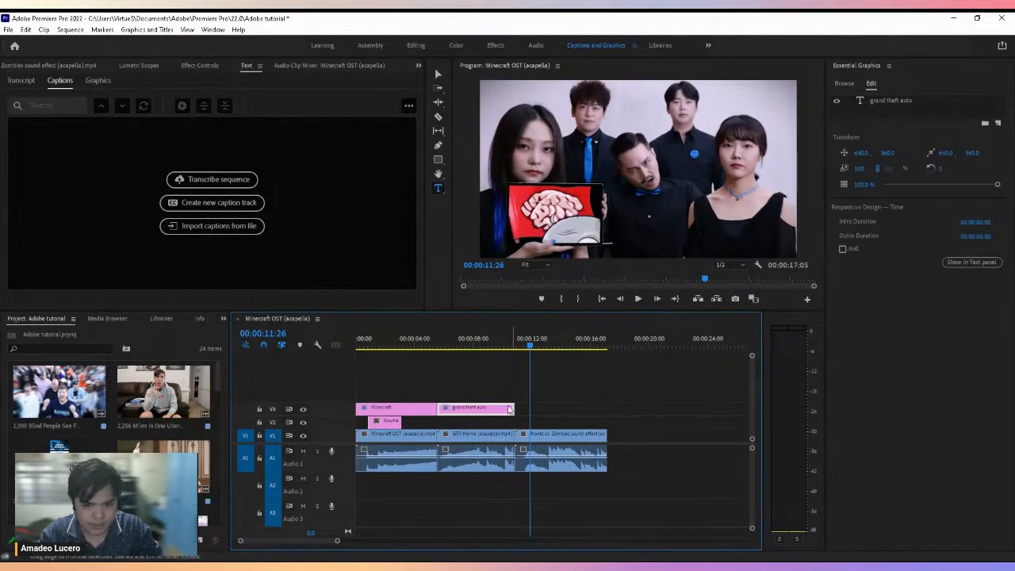
Duplicate the grand theft auto text clip to span the Plants vs. Zombies clip and place the playhead at 00:00:14:00
{"action": "left_click", "coordinate": [509, 340]}
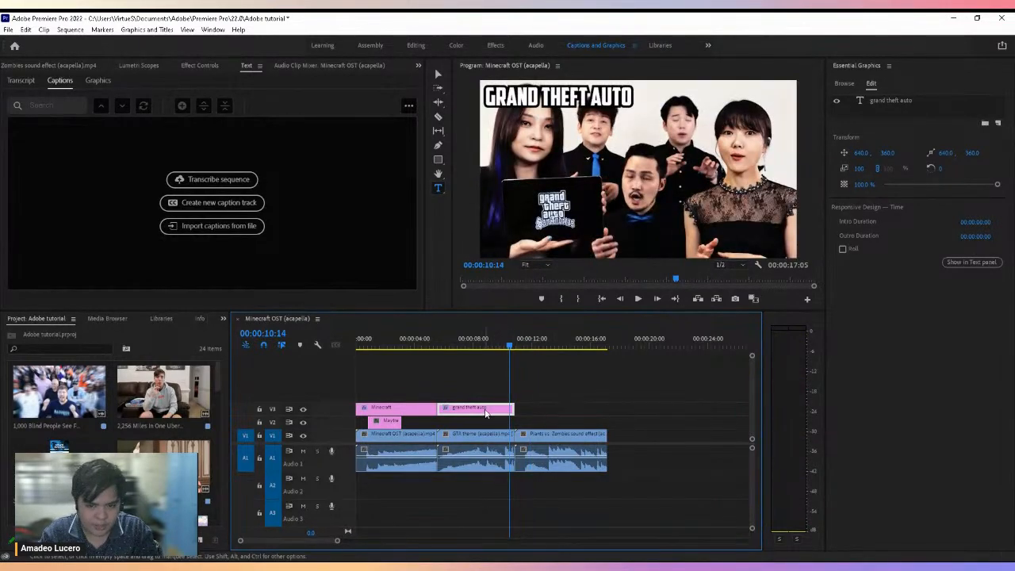
{"action": "left_click_drag", "start_coordinate": [488, 409], "coordinate": [605, 412]}
{"action": "left_click", "coordinate": [561, 341]}
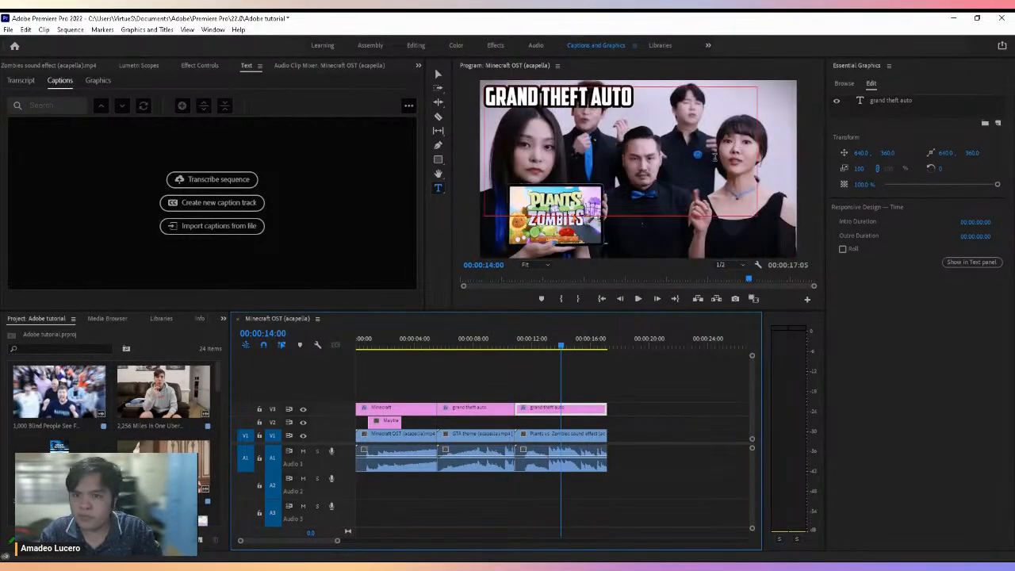
Replace the text of the title over the Plants vs. Zombies clip with "plant vs zombies"
{"action": "left_click_drag", "start_coordinate": [632, 100], "coordinate": [485, 92]}
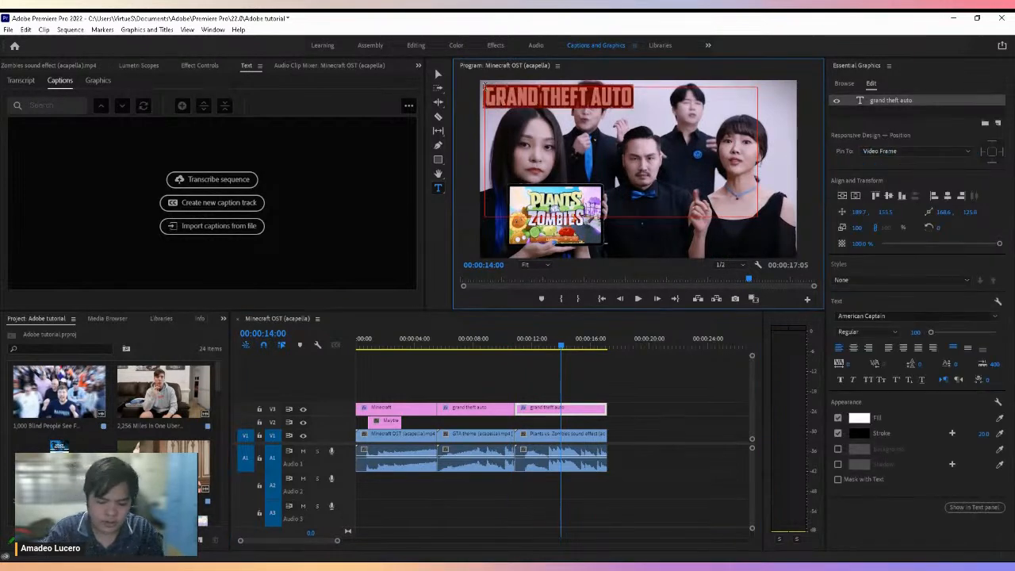
{"action": "type", "text": "plant vs zo"}
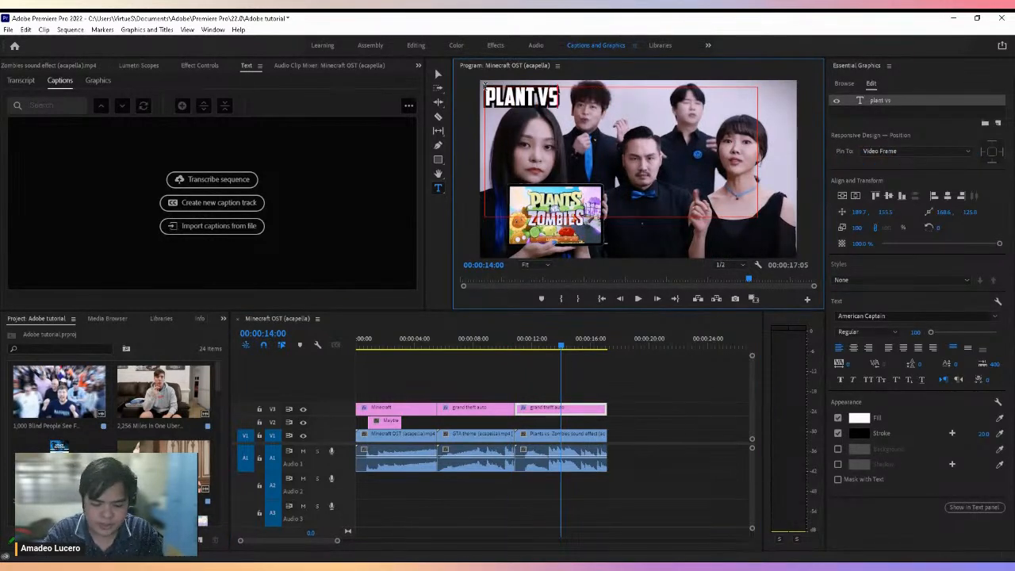
{"action": "key", "text": "BackSpace"}
{"action": "key", "text": "BackSpace"}
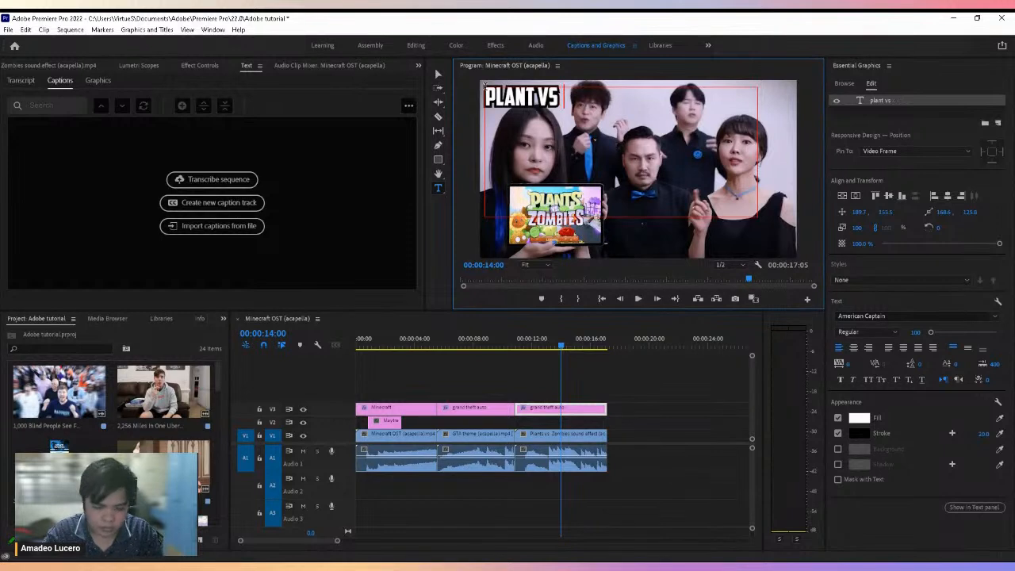
{"action": "type", "text": "zombies"}
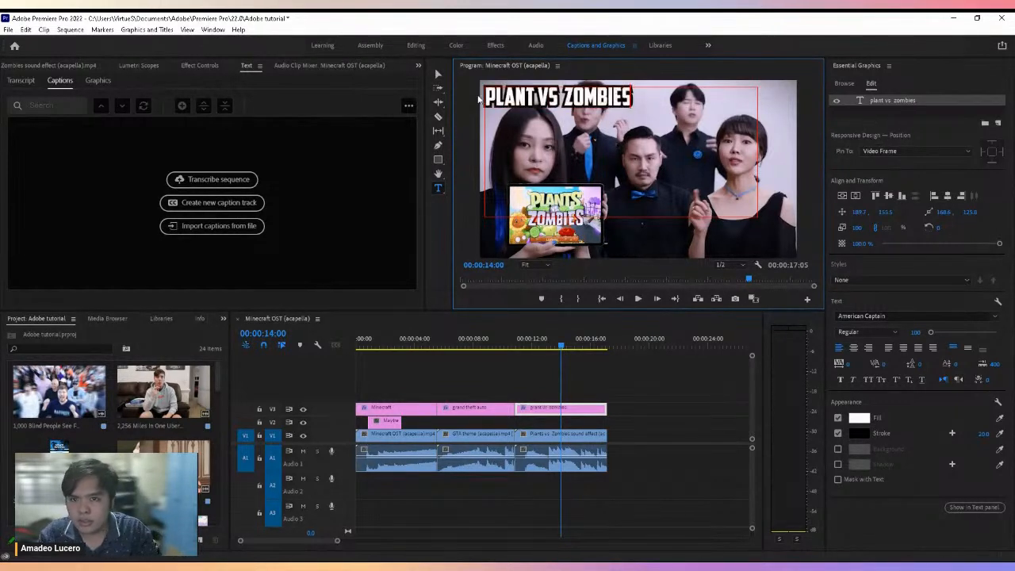
{"action": "left_click", "coordinate": [859, 417]}
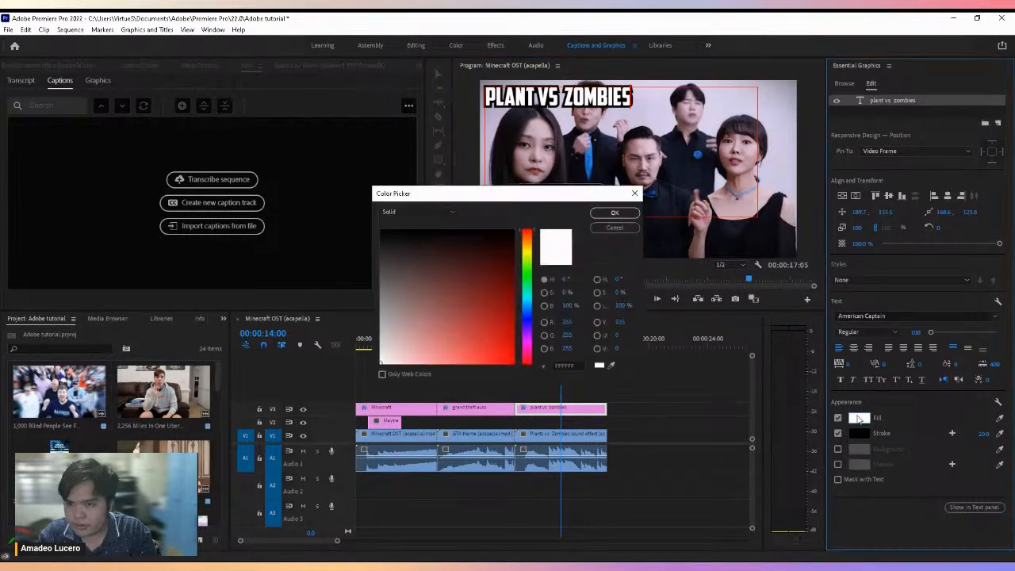
{"action": "left_click", "coordinate": [531, 264]}
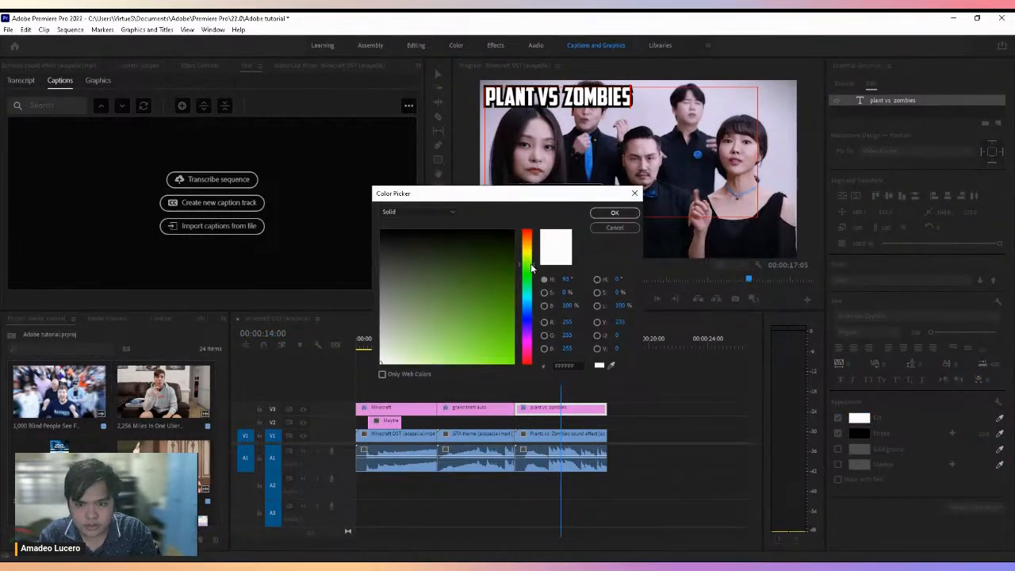
{"action": "left_click", "coordinate": [492, 336]}
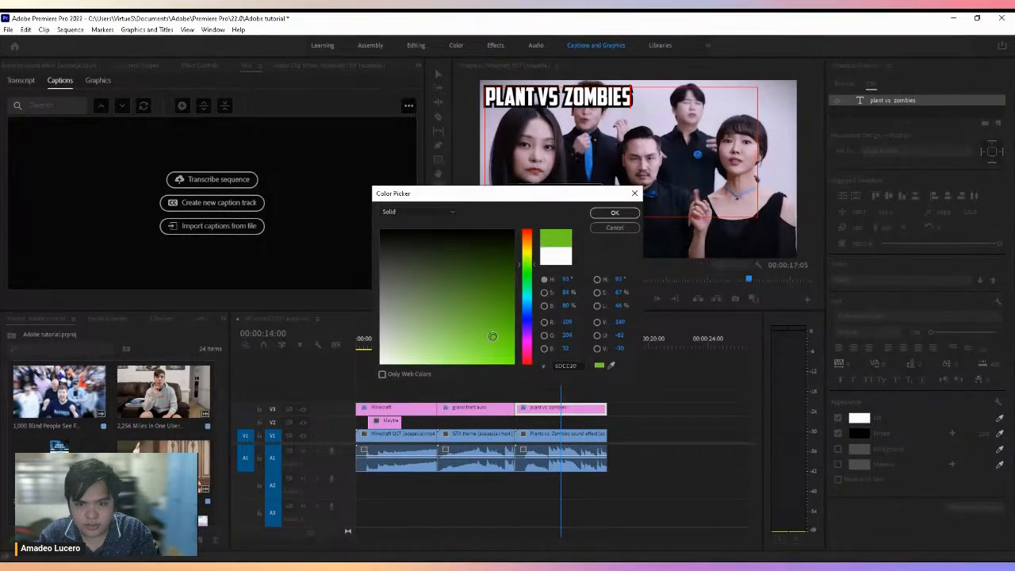
{"action": "left_click", "coordinate": [624, 228]}
Select the whole plant vs zombies text and set its fill to green 64C912
{"action": "left_click_drag", "start_coordinate": [636, 111], "coordinate": [479, 98]}
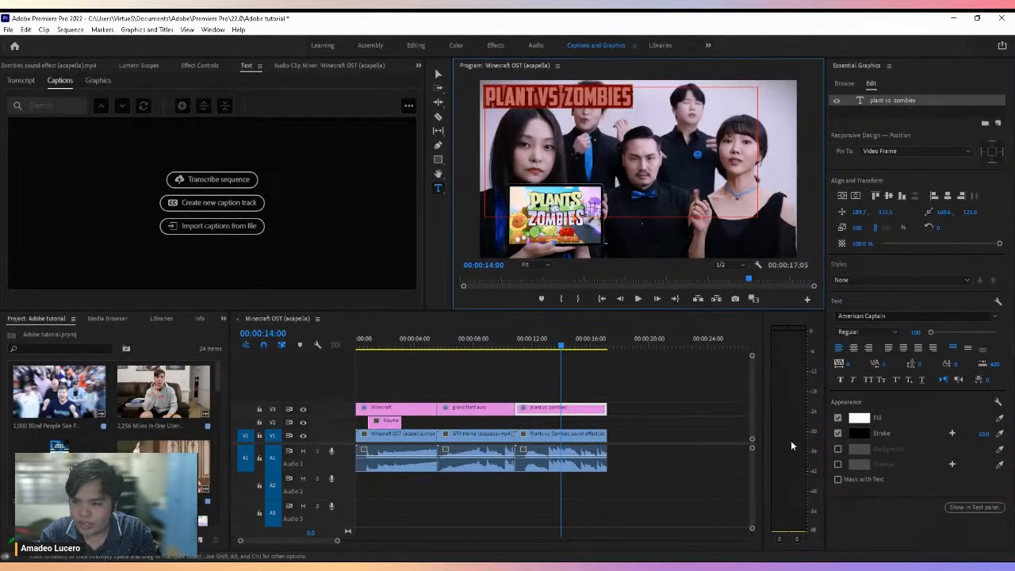
{"action": "left_click", "coordinate": [859, 417]}
{"action": "left_click_drag", "start_coordinate": [530, 283], "coordinate": [531, 267]}
{"action": "left_click", "coordinate": [502, 335]}
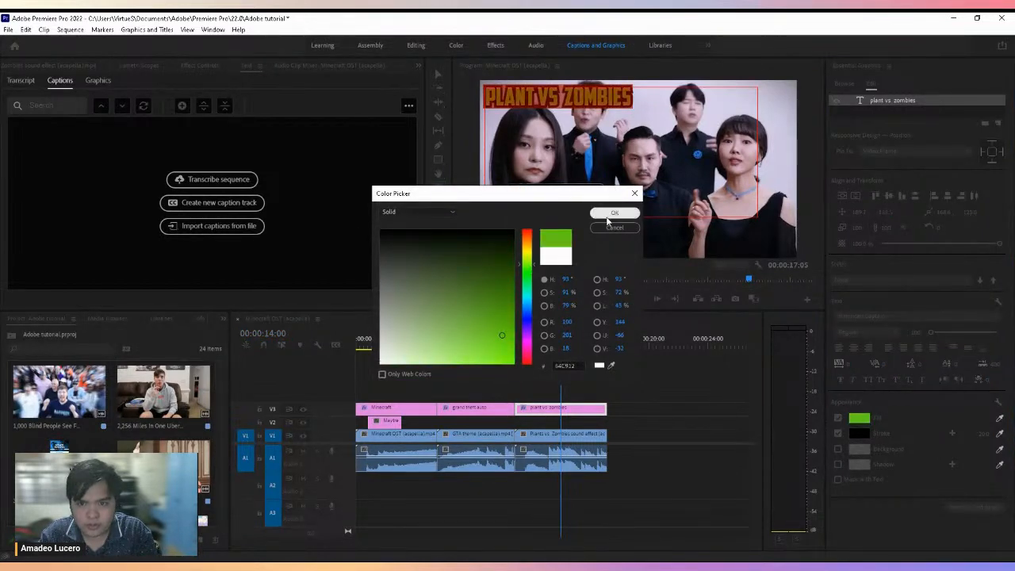
{"action": "left_click", "coordinate": [615, 212]}
{"action": "left_click", "coordinate": [676, 437]}
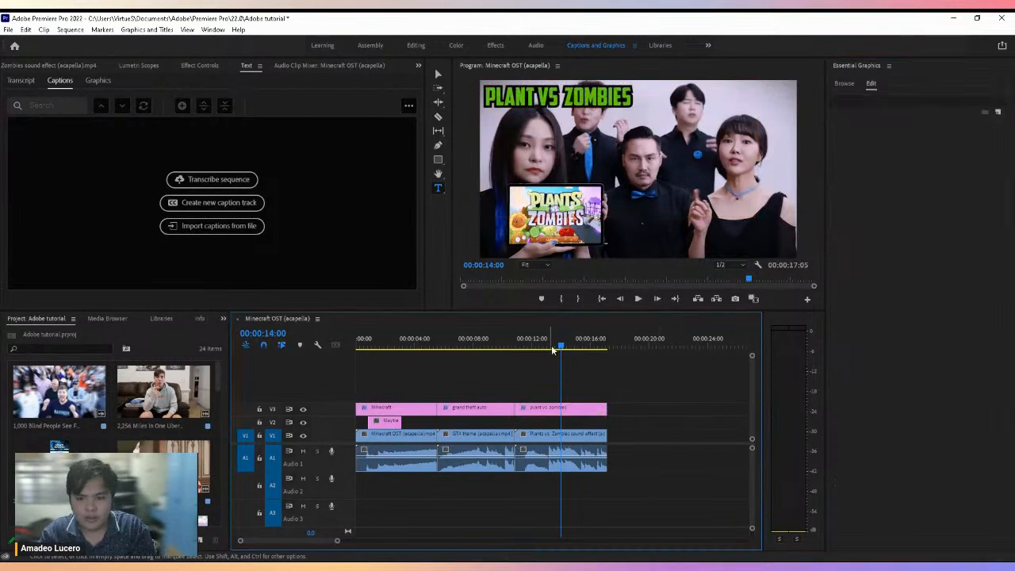
Return the playhead to the sequence start and delete the Maytree Logo clip from V2
{"action": "left_click", "coordinate": [373, 346]}
{"action": "left_click_drag", "start_coordinate": [374, 341], "coordinate": [355, 341]}
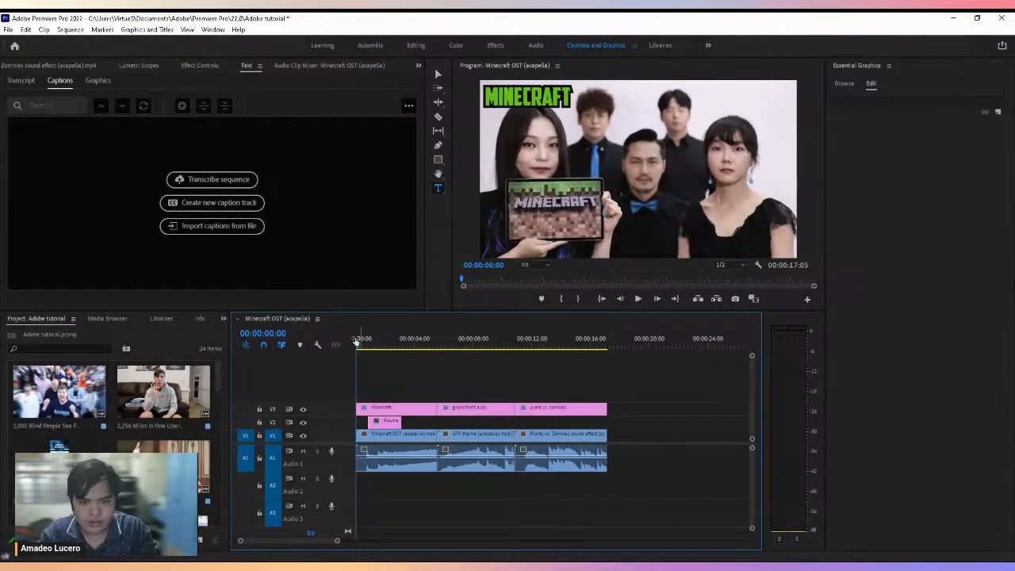
{"action": "left_click", "coordinate": [395, 424]}
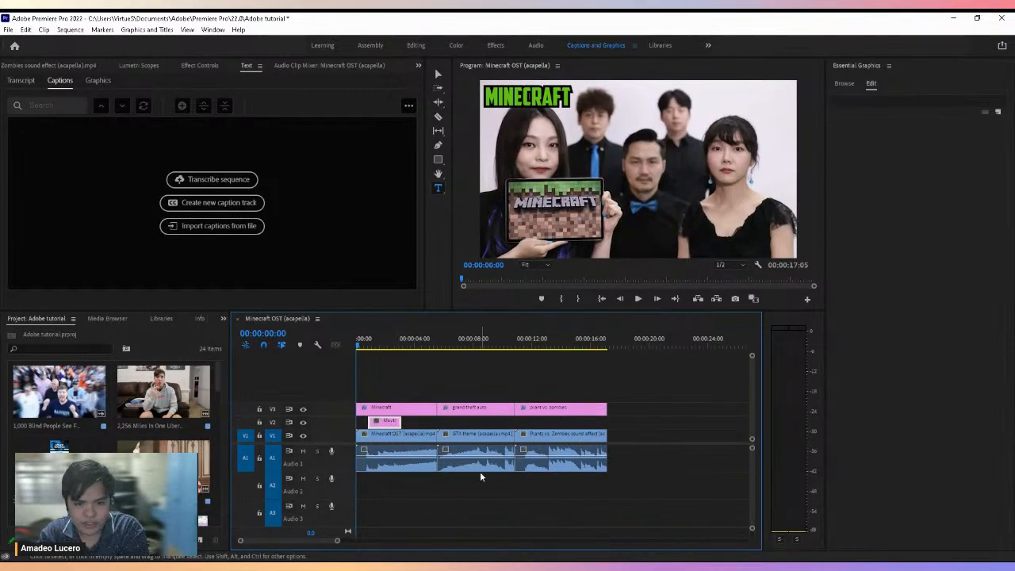
{"action": "scroll", "coordinate": [111, 396], "scroll_direction": "down", "scroll_amount": 5}
{"action": "scroll", "coordinate": [111, 396], "scroll_direction": "down", "scroll_amount": 5}
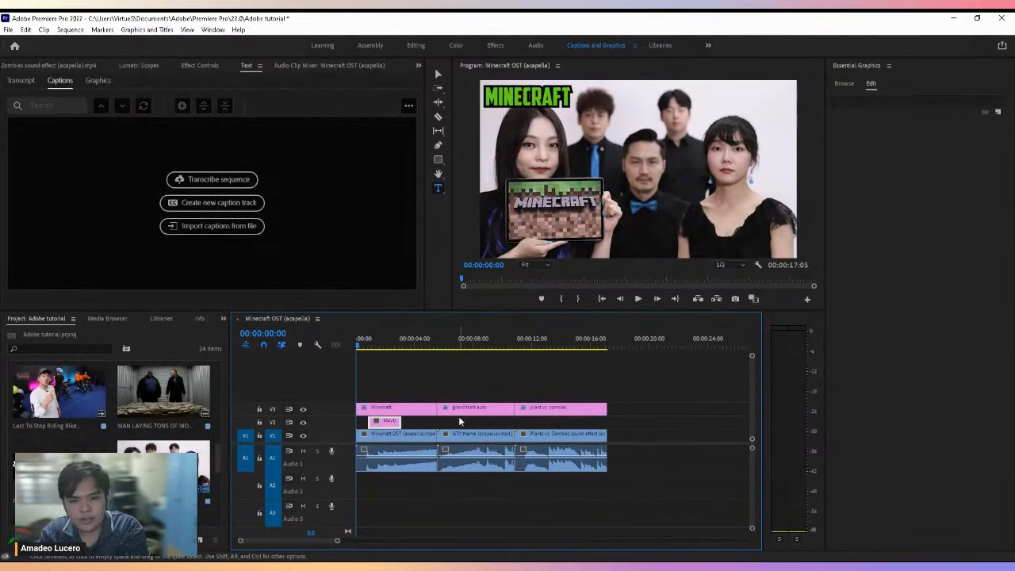
{"action": "key", "text": "Delete"}
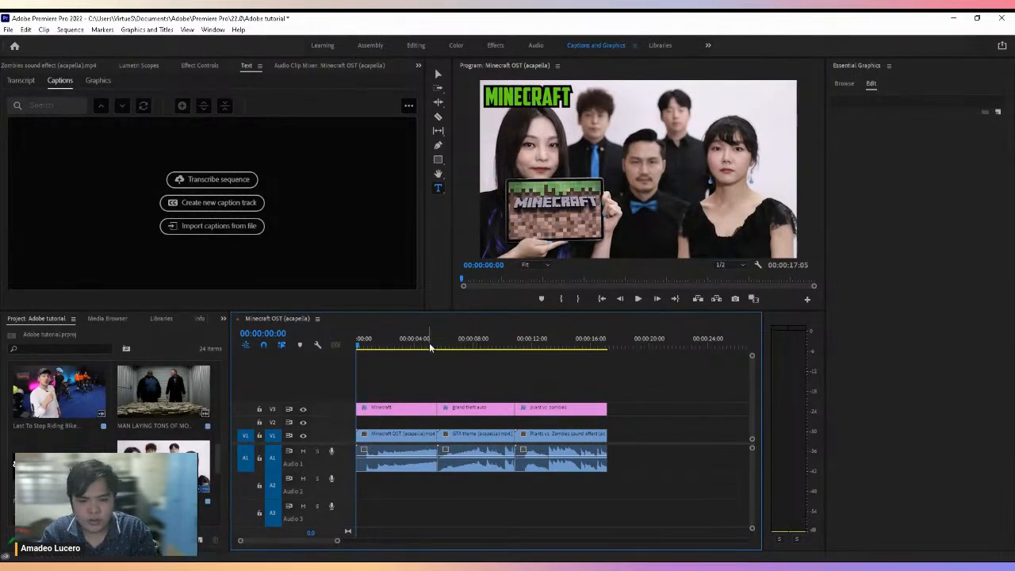
Play the whole sequence, then replay the Plants vs. Zombies section from 00:00:13:01 to check its audio level
{"action": "key", "text": "space"}
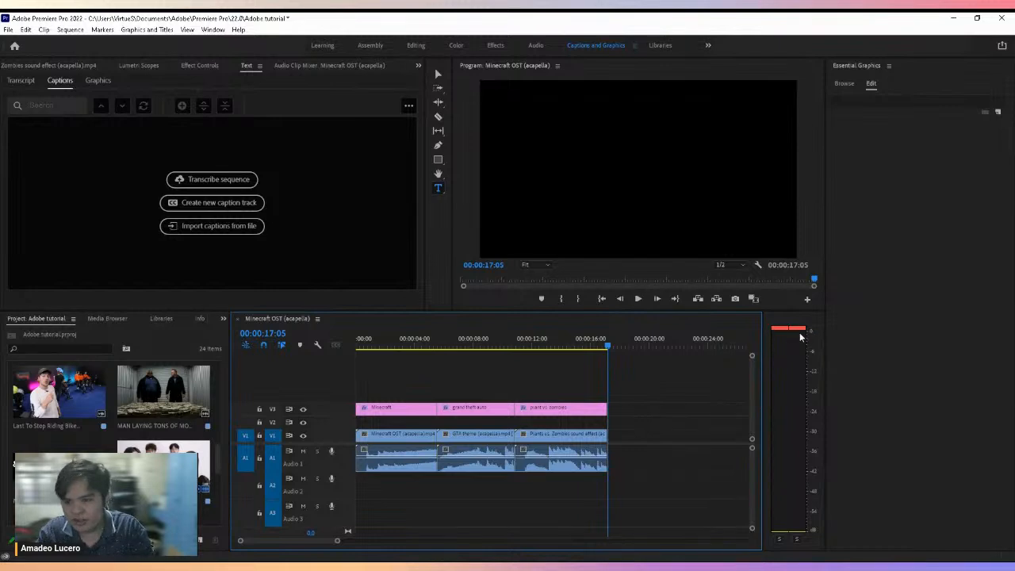
{"action": "left_click", "coordinate": [546, 345]}
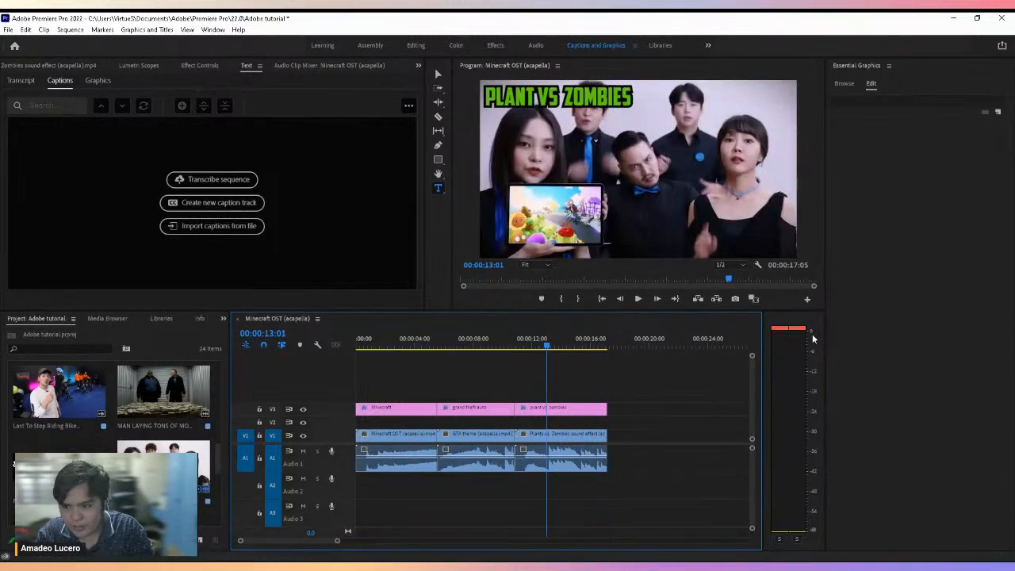
{"action": "key", "text": "space"}
{"action": "key", "text": "space"}
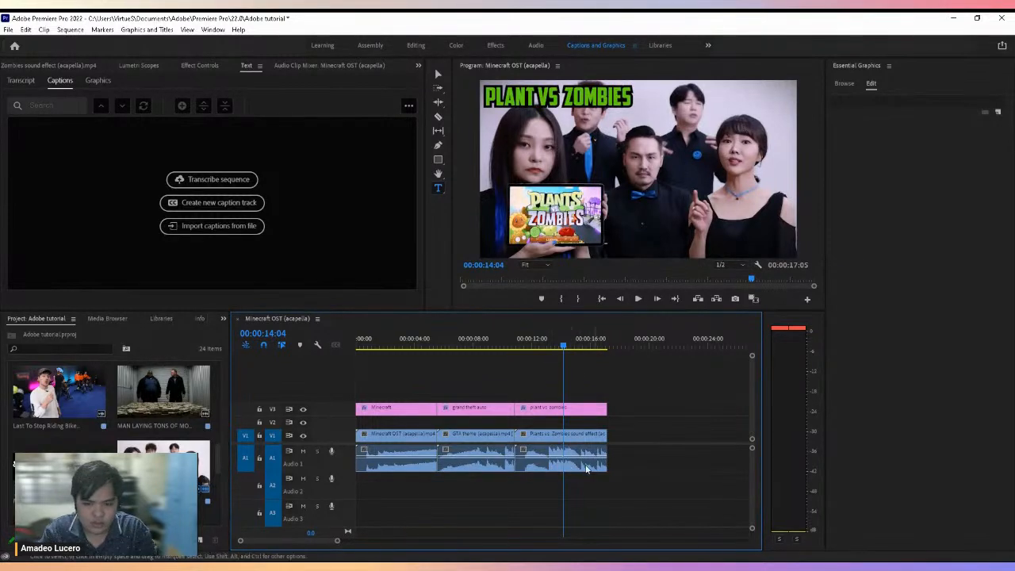
Lower the volume of the Plants vs. Zombies clip's audio on A1
{"action": "left_click_drag", "start_coordinate": [338, 541], "coordinate": [325, 541]}
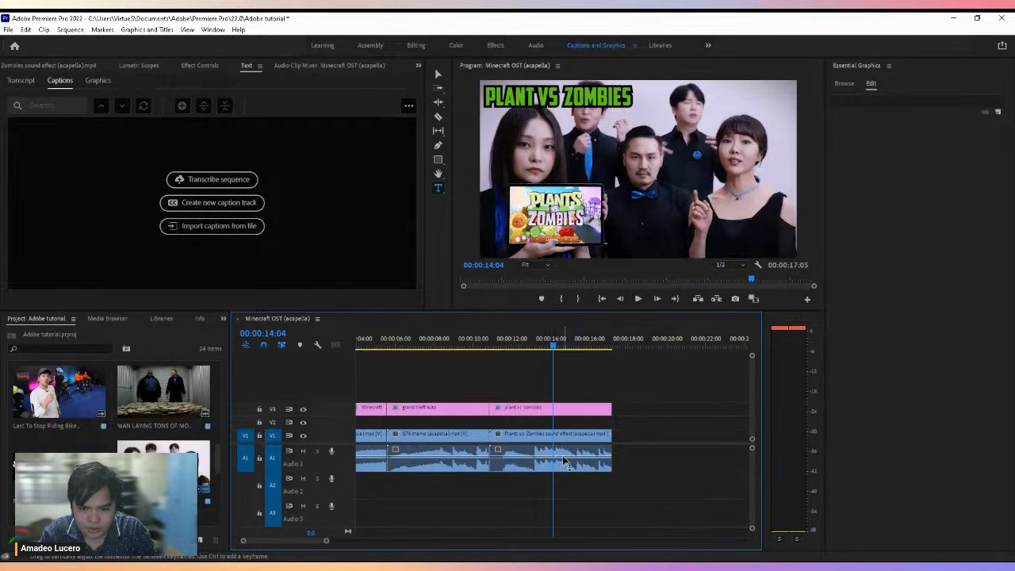
{"action": "left_click_drag", "start_coordinate": [565, 463], "coordinate": [567, 471]}
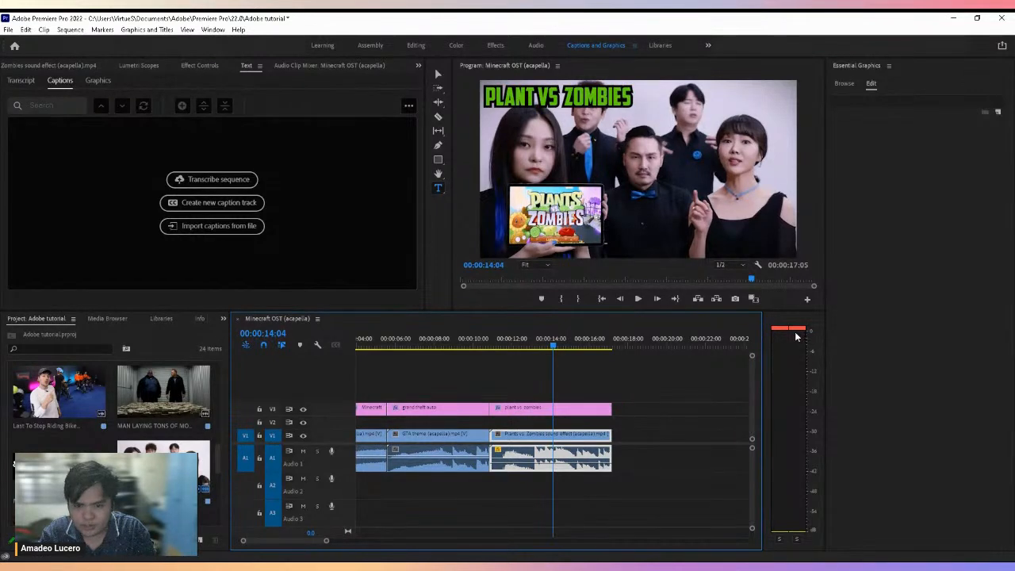
Replay the Plants vs. Zombies section to check its lowered audio level, and return the playhead to 00:00:11:16
{"action": "left_click", "coordinate": [531, 345]}
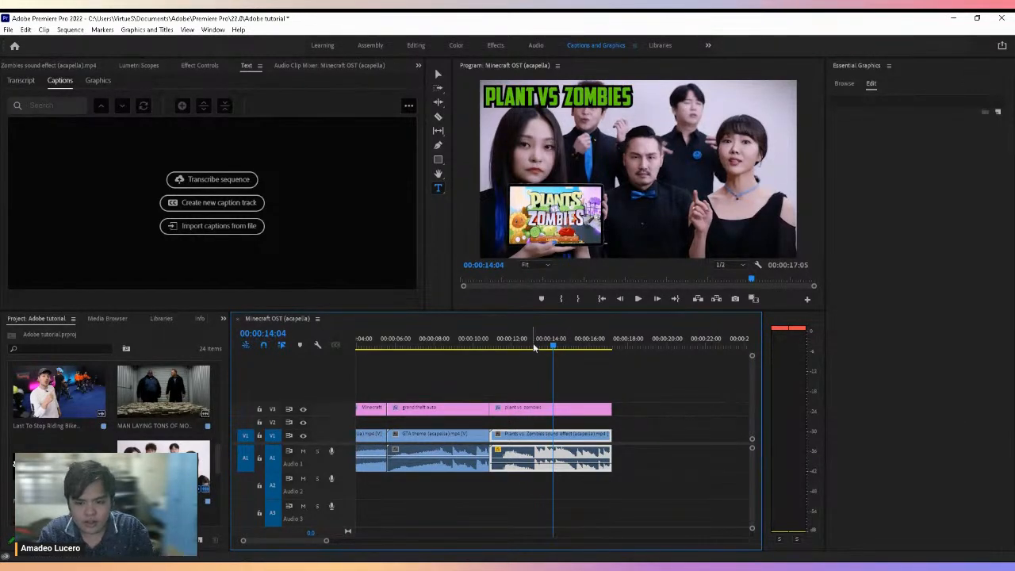
{"action": "key", "text": "space"}
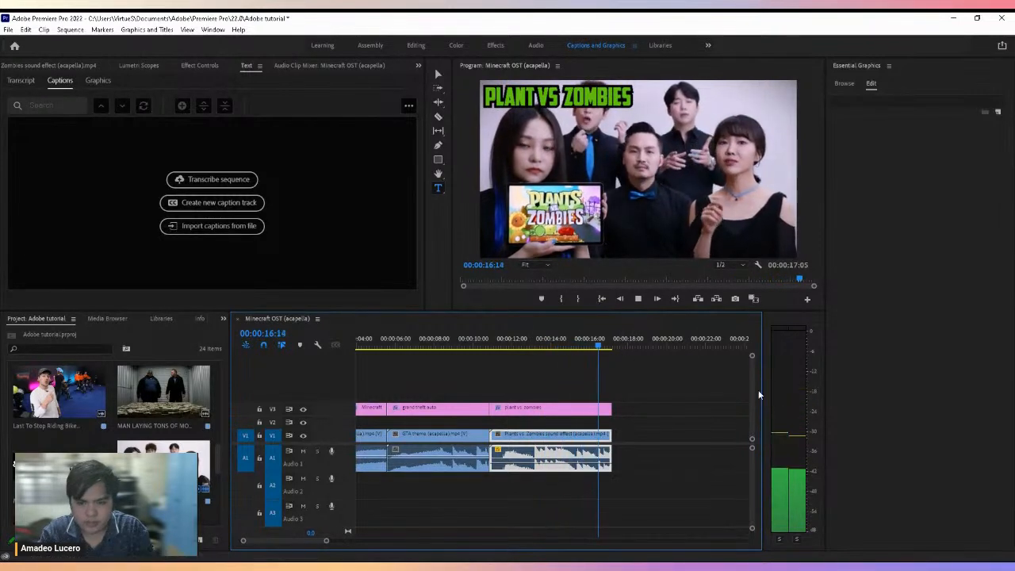
{"action": "left_click", "coordinate": [505, 333]}
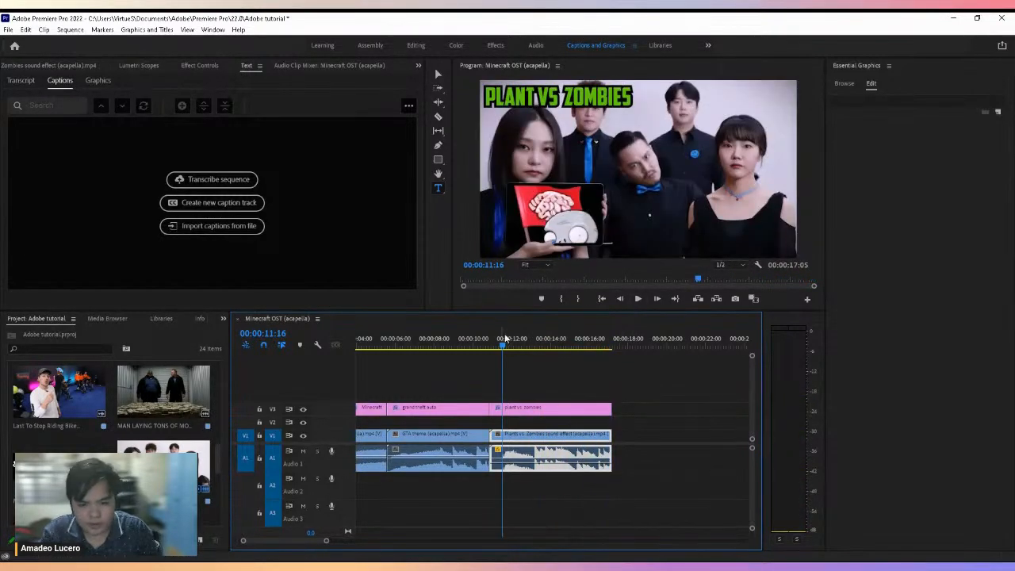
{"action": "left_click_drag", "start_coordinate": [326, 540], "coordinate": [366, 541]}
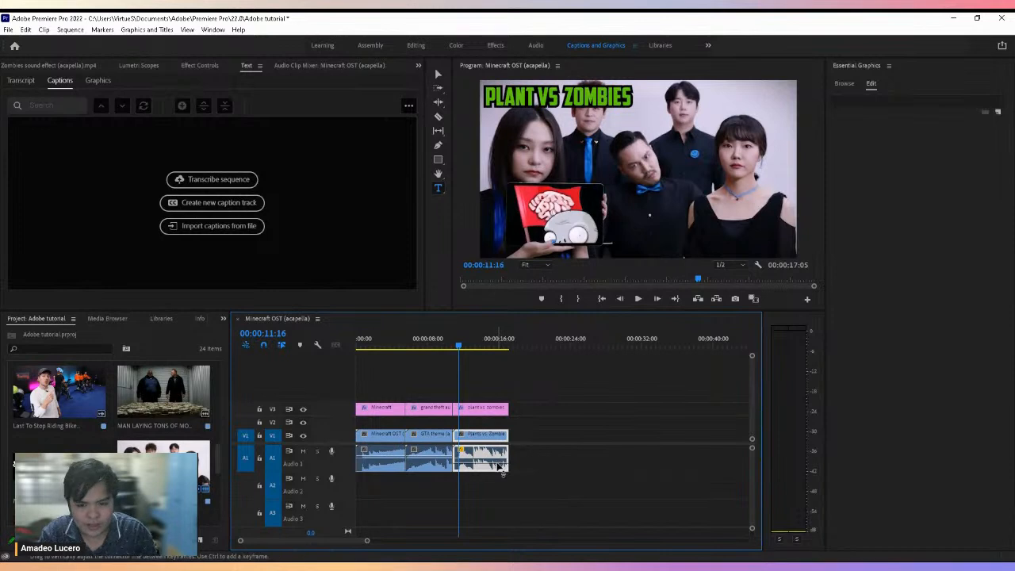
{"action": "left_click", "coordinate": [371, 339]}
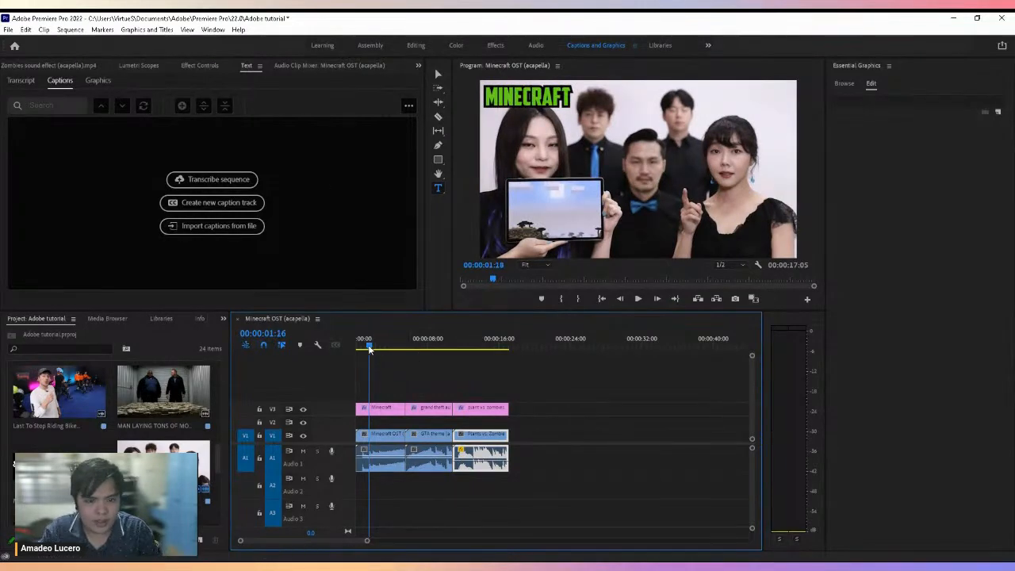
{"action": "left_click_drag", "start_coordinate": [370, 345], "coordinate": [366, 345]}
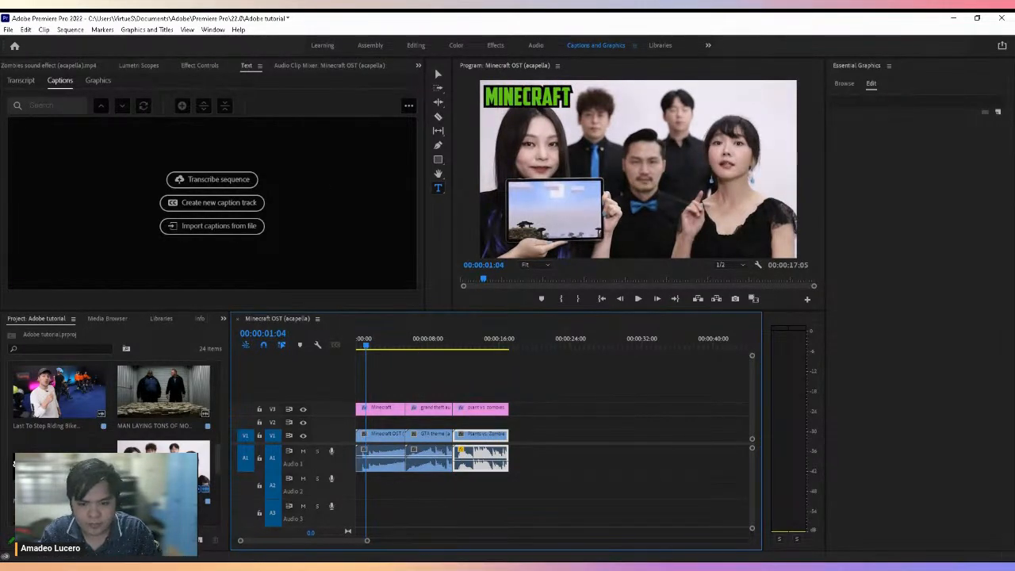
{"action": "key", "text": "alt+Tab"}
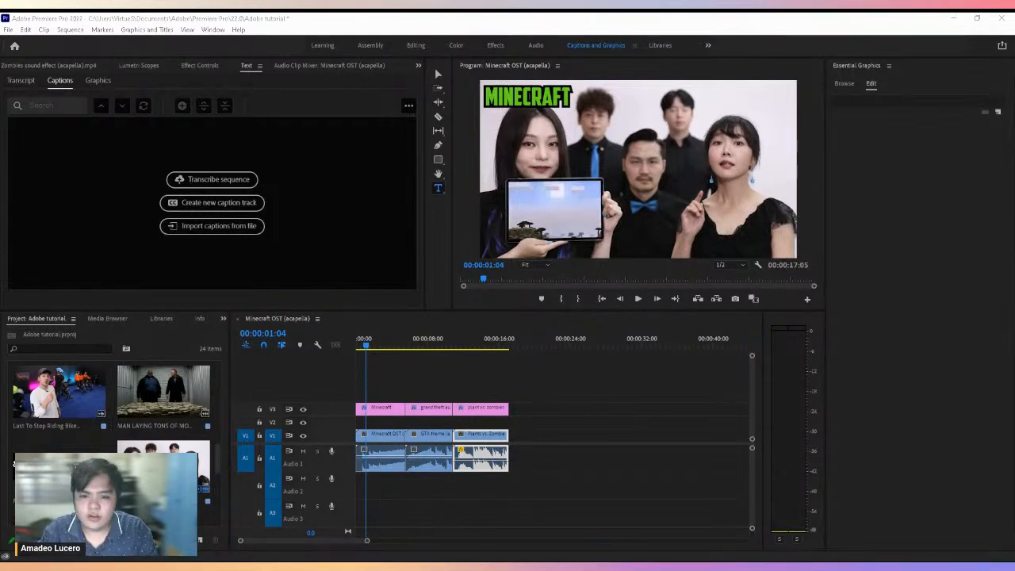
{"action": "key", "text": "alt+Tab"}
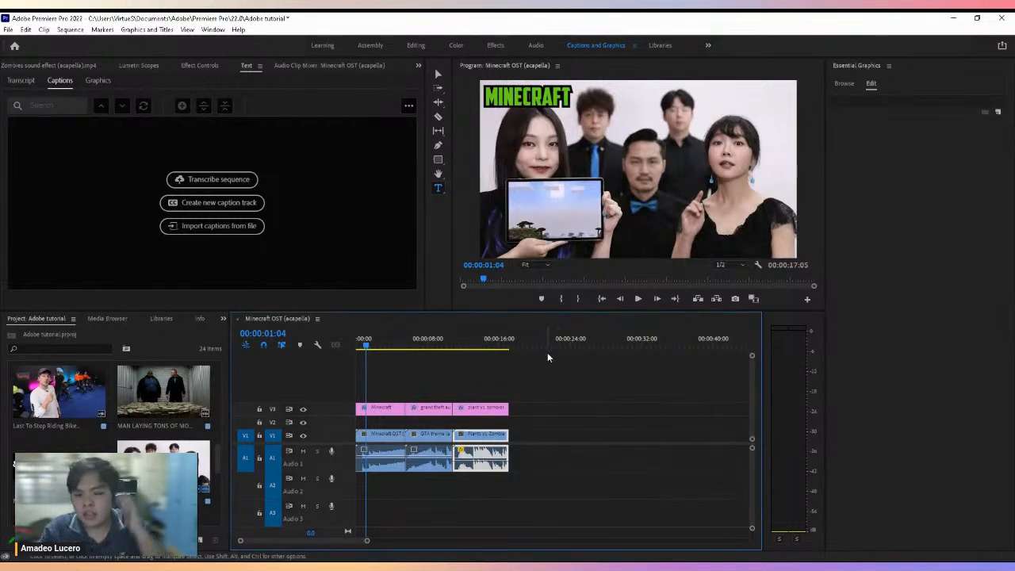
{"action": "left_click", "coordinate": [364, 344]}
{"action": "left_click_drag", "start_coordinate": [367, 540], "coordinate": [310, 544]}
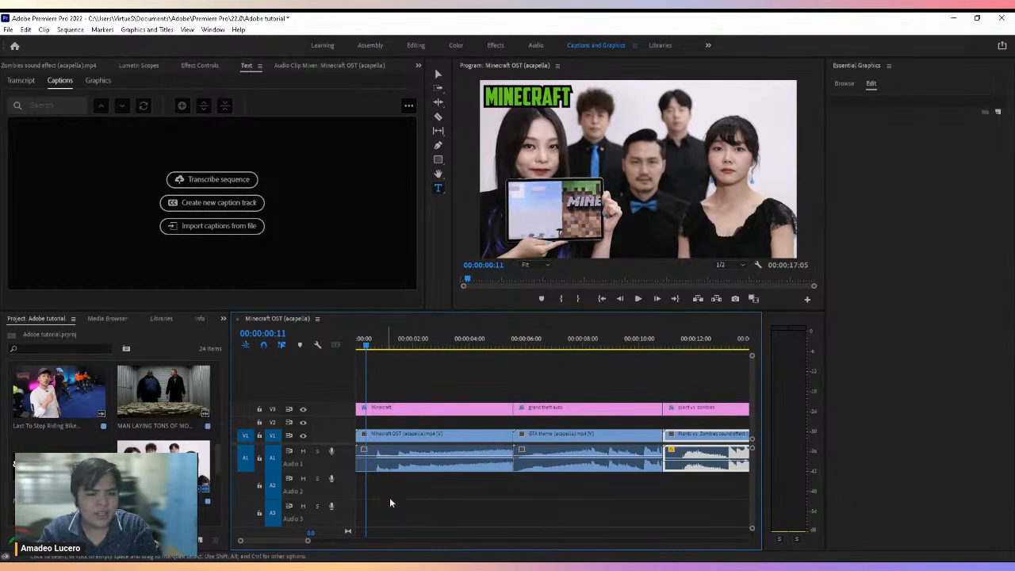
Browse the Essential Graphics templates and add Angled Presents to V2 at the sequence start, accepting the font substitution
{"action": "left_click", "coordinate": [861, 68]}
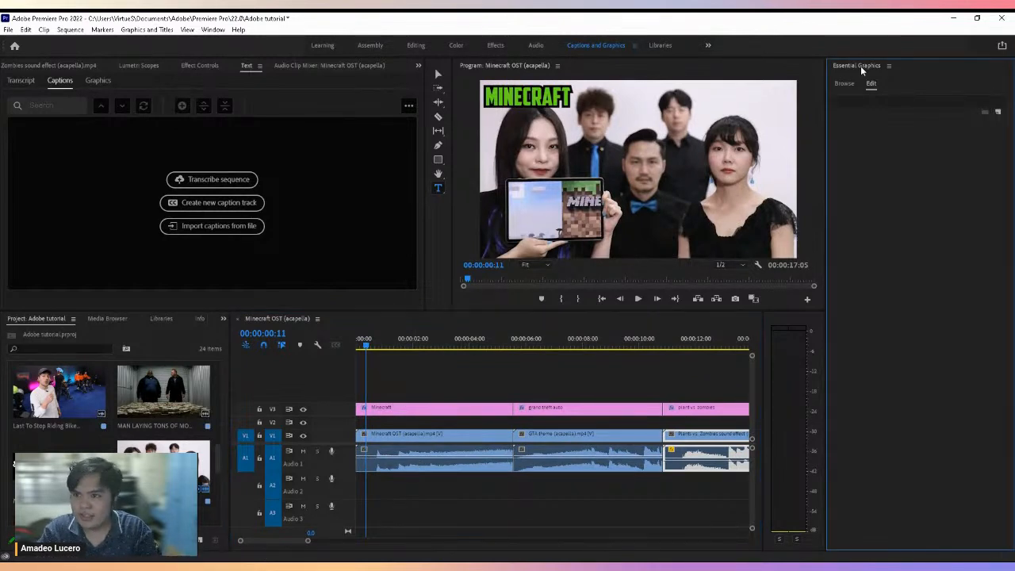
{"action": "left_click", "coordinate": [849, 83]}
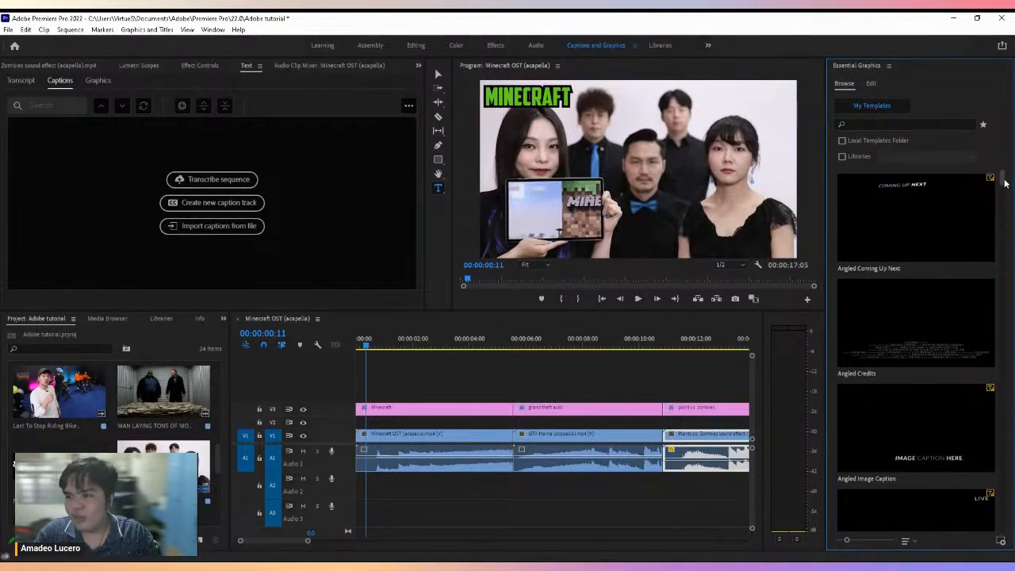
{"action": "scroll", "coordinate": [1008, 198], "scroll_direction": "down", "scroll_amount": 3}
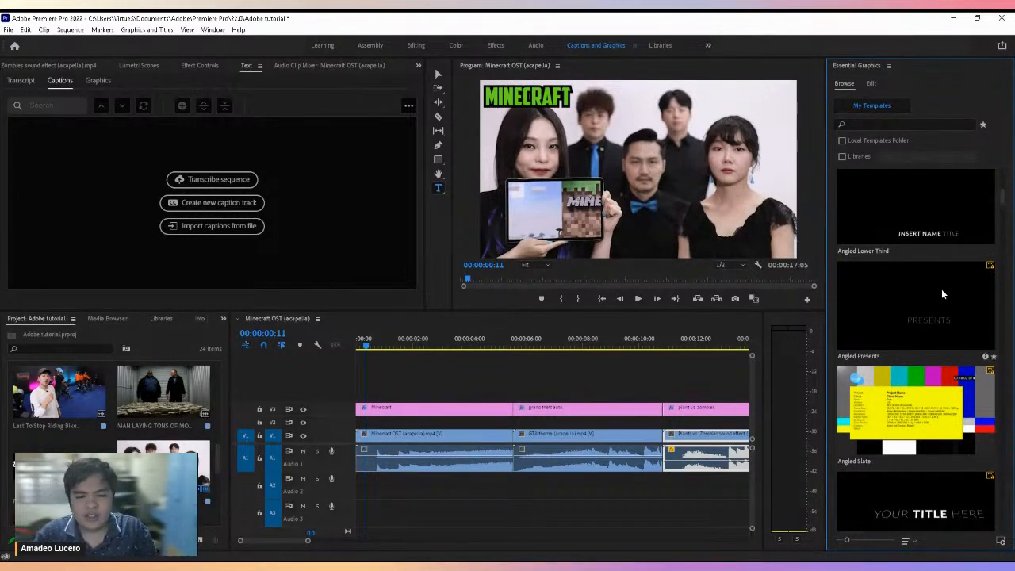
{"action": "scroll", "coordinate": [1000, 202], "scroll_direction": "down", "scroll_amount": 4}
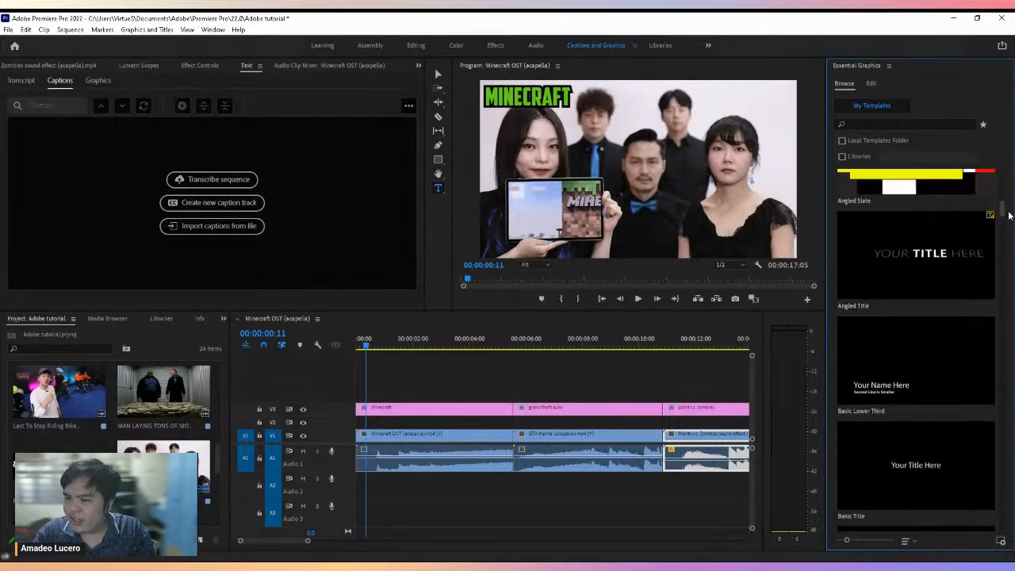
{"action": "scroll", "coordinate": [1011, 221], "scroll_direction": "down", "scroll_amount": 5}
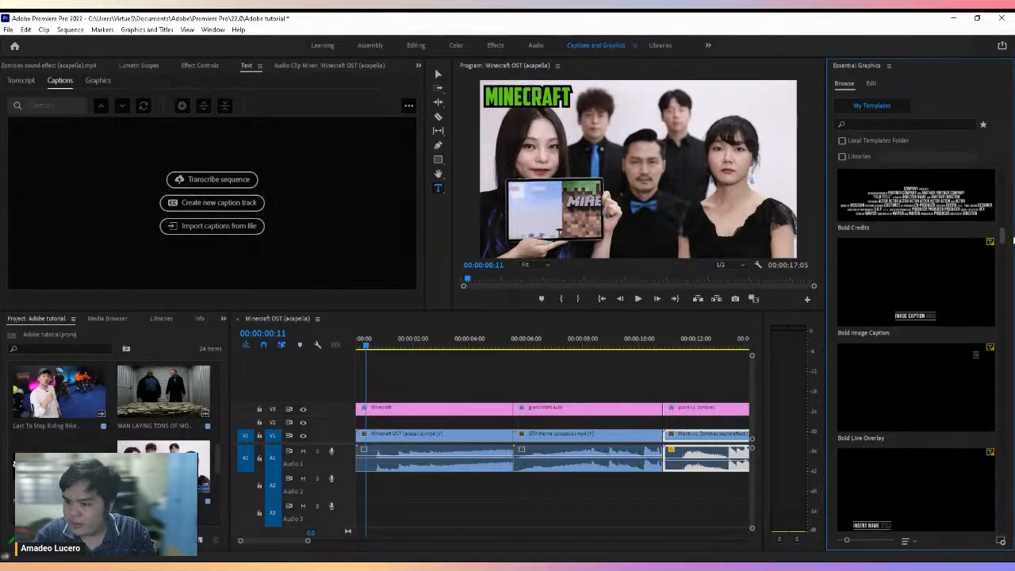
{"action": "left_click_drag", "start_coordinate": [1013, 245], "coordinate": [1014, 200]}
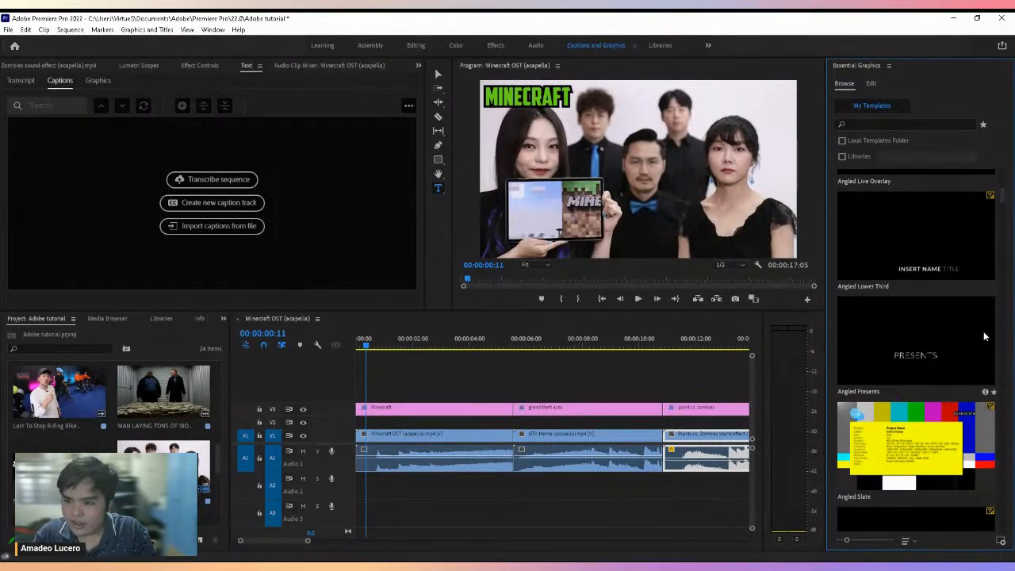
{"action": "left_click_drag", "start_coordinate": [914, 341], "coordinate": [359, 428]}
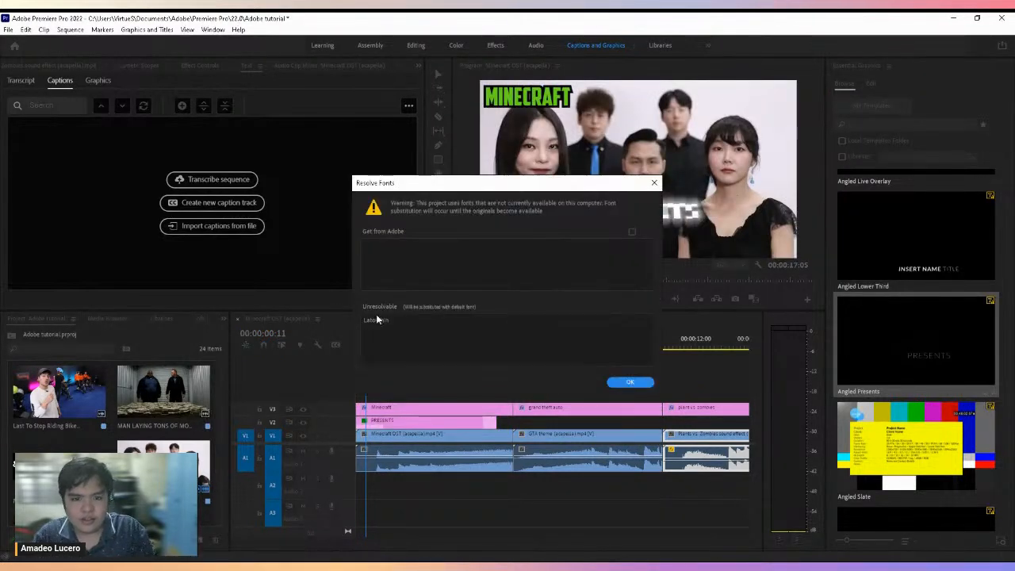
{"action": "left_click", "coordinate": [629, 381]}
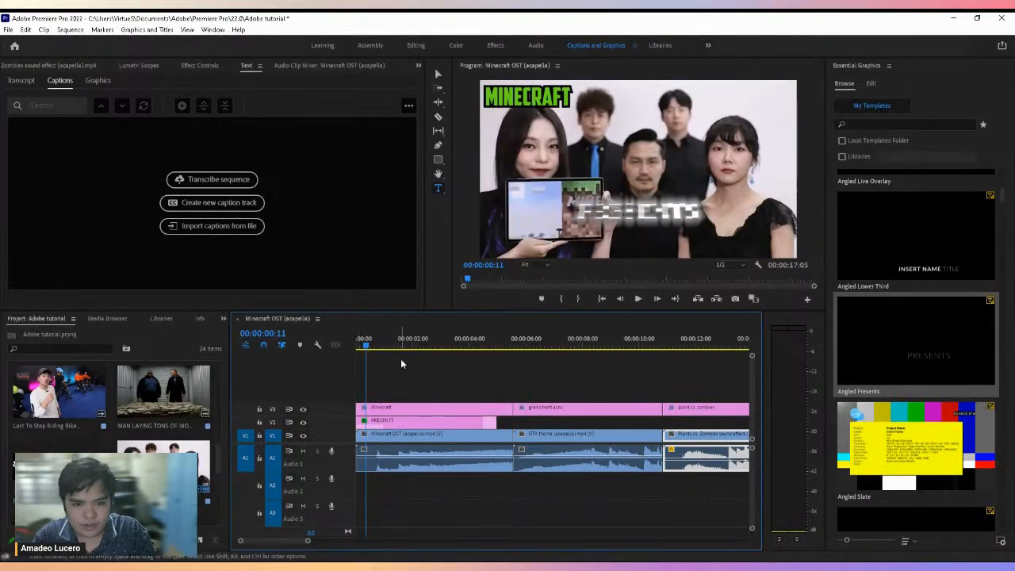
Return the playhead to the sequence start and shift the PRESENTS clip on V2 to end together with the Minecraft clip
{"action": "left_click", "coordinate": [359, 349]}
{"action": "left_click_drag", "start_coordinate": [359, 349], "coordinate": [349, 345]}
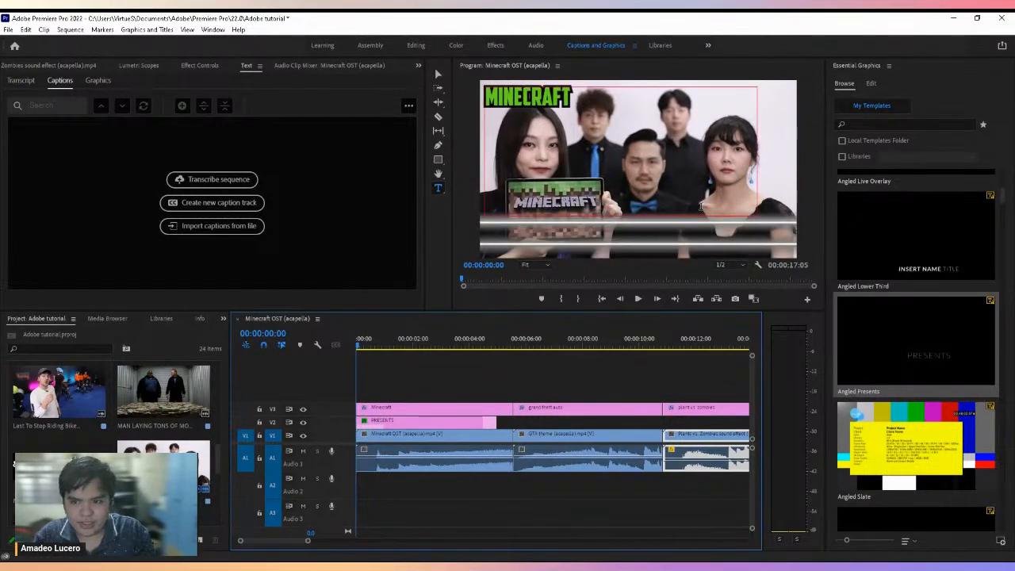
{"action": "left_click_drag", "start_coordinate": [388, 420], "coordinate": [404, 421]}
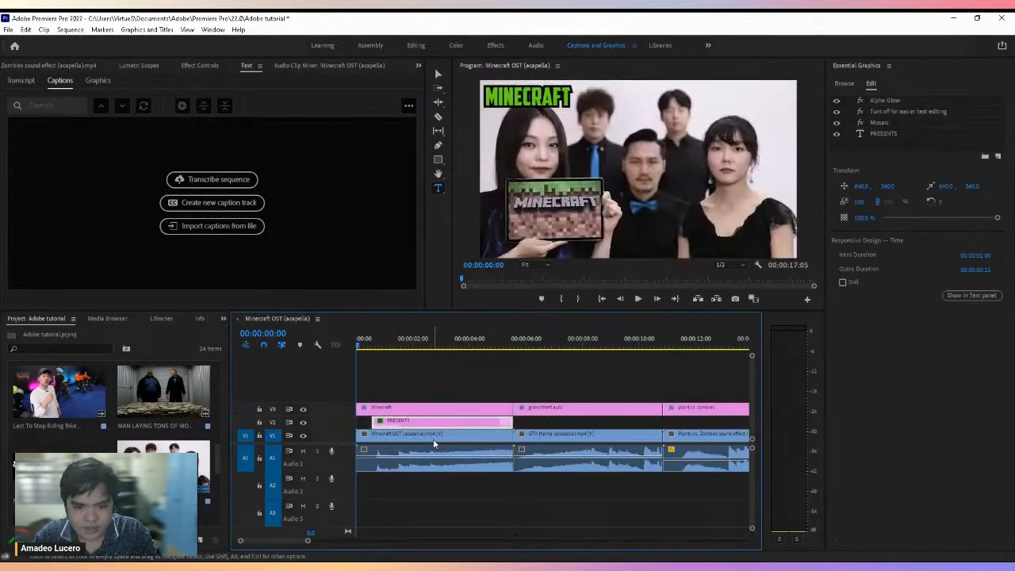
Hide the V3 title track and play the sequence from the start to preview the PRESENTS title animation
{"action": "left_click", "coordinate": [304, 409]}
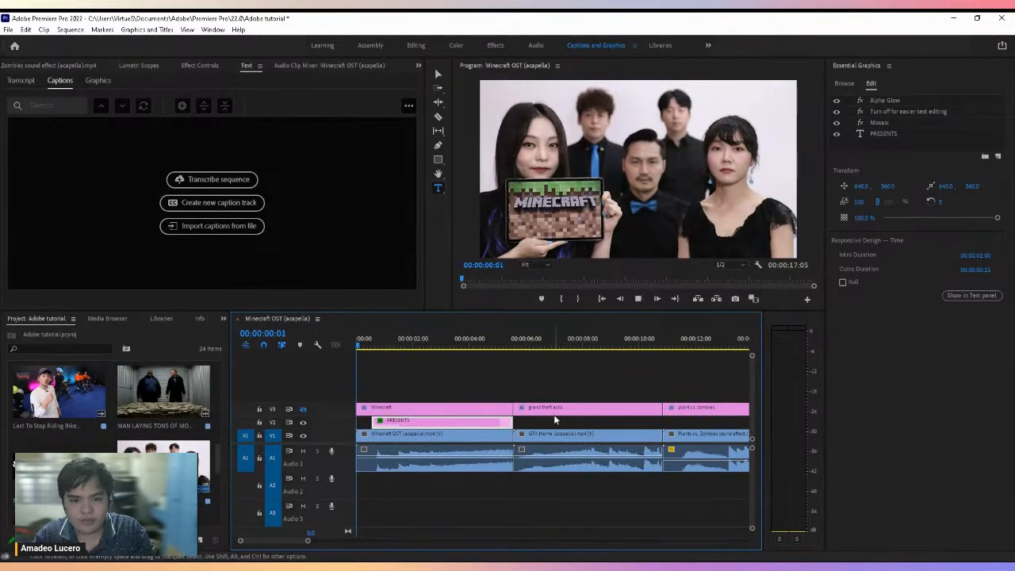
{"action": "key", "text": "space"}
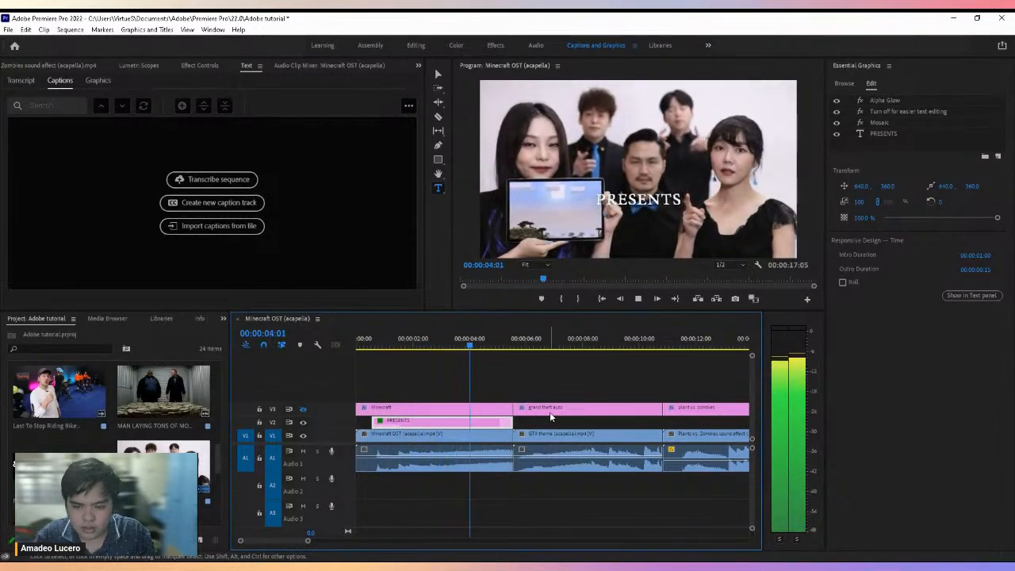
{"action": "key", "text": "space"}
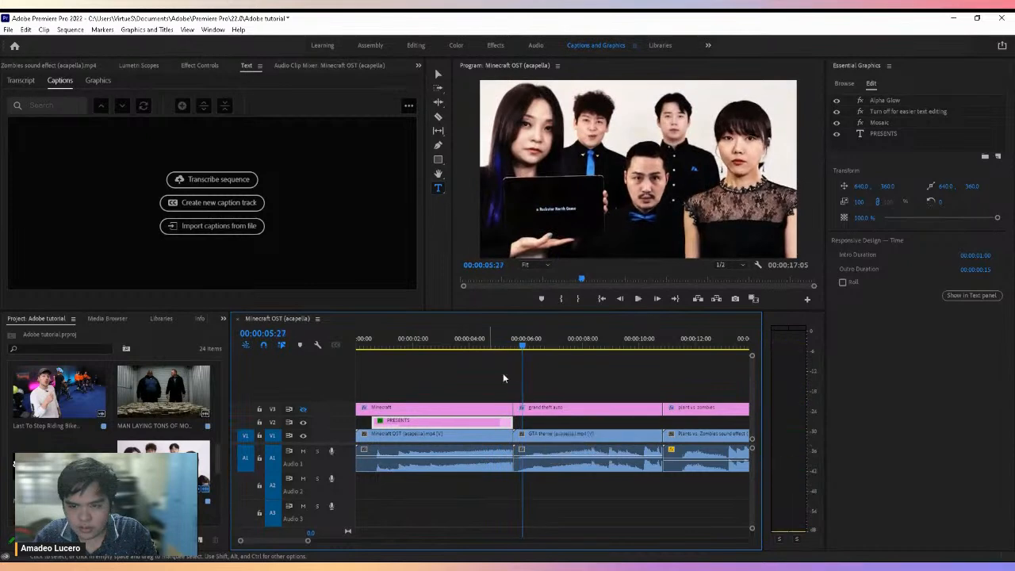
{"action": "left_click", "coordinate": [426, 345]}
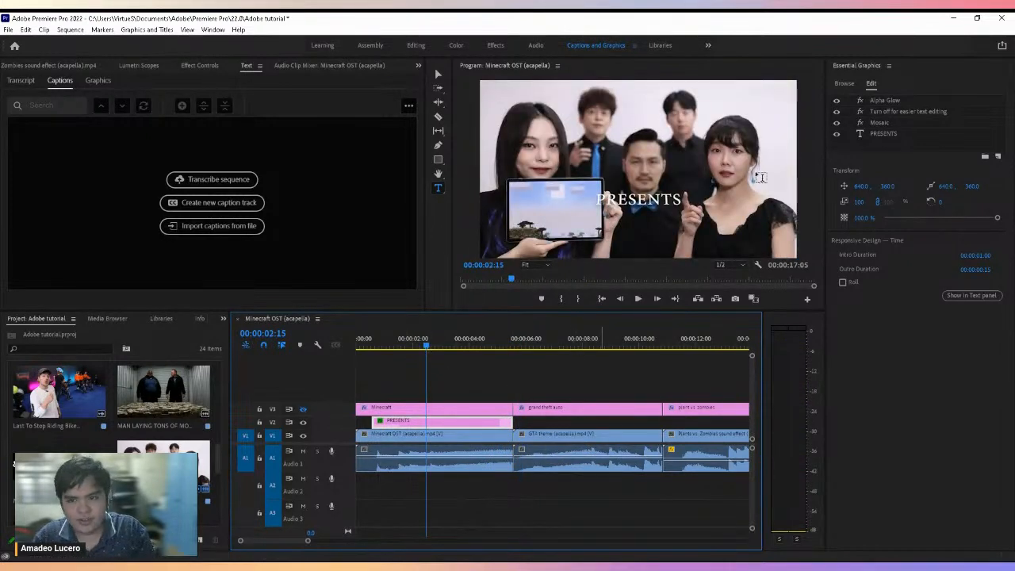
Move the PRESENTS clip on V2 to start at 00:00:00:10 and trim its end to just before the 3-second mark
{"action": "left_click", "coordinate": [373, 347]}
{"action": "left_click", "coordinate": [851, 83]}
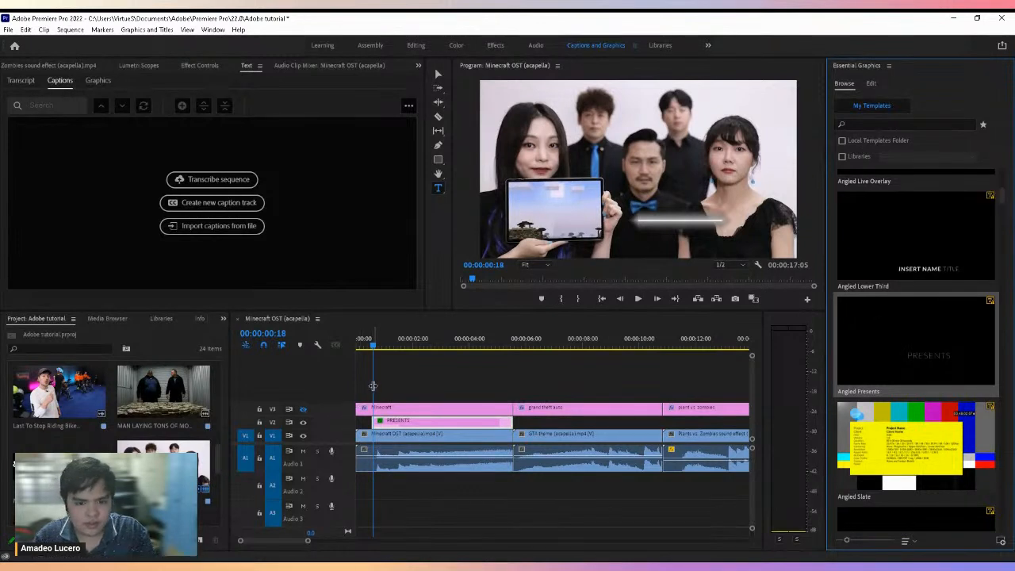
{"action": "left_click", "coordinate": [364, 347]}
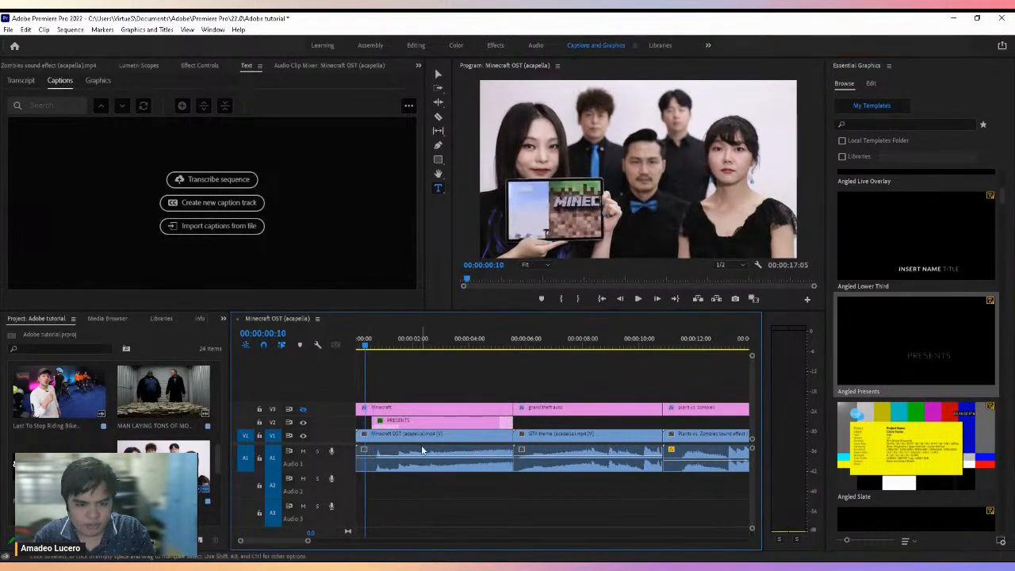
{"action": "left_click", "coordinate": [409, 422]}
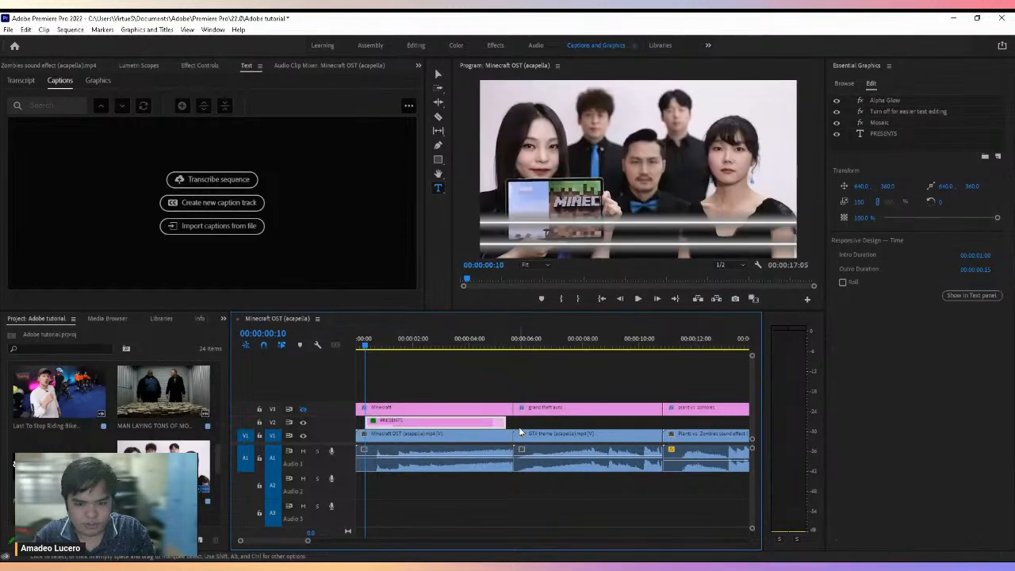
{"action": "left_click_drag", "start_coordinate": [504, 421], "coordinate": [431, 434]}
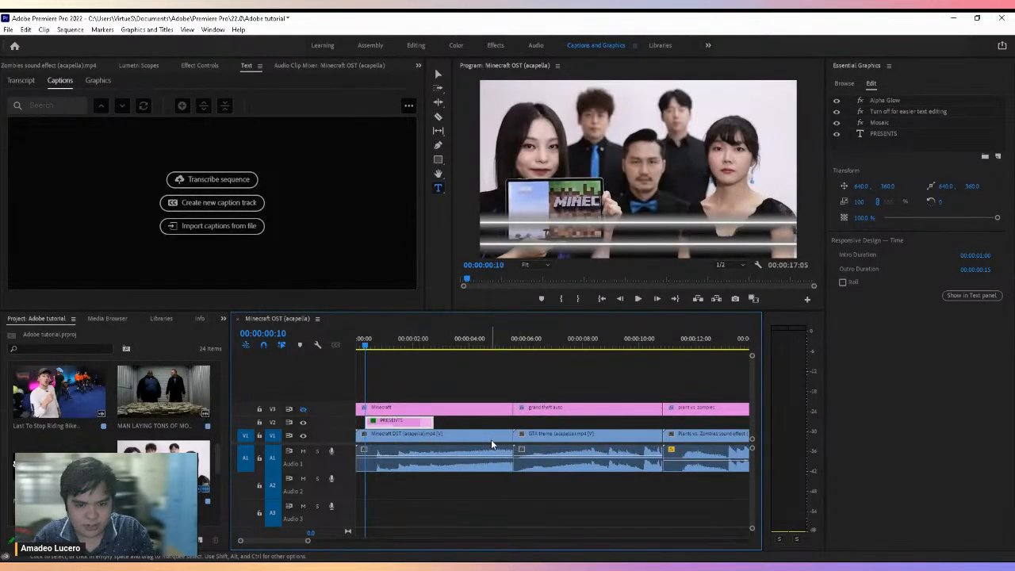
Play back the shortened PRESENTS title and bring the playhead back to 00:00:01:13 within it
{"action": "key", "text": "space"}
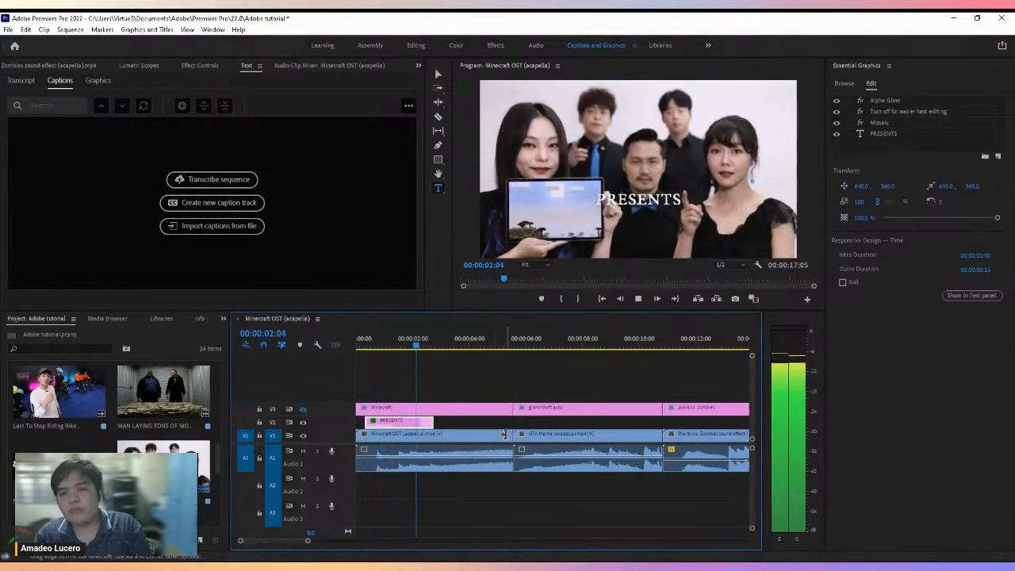
{"action": "key", "text": "space"}
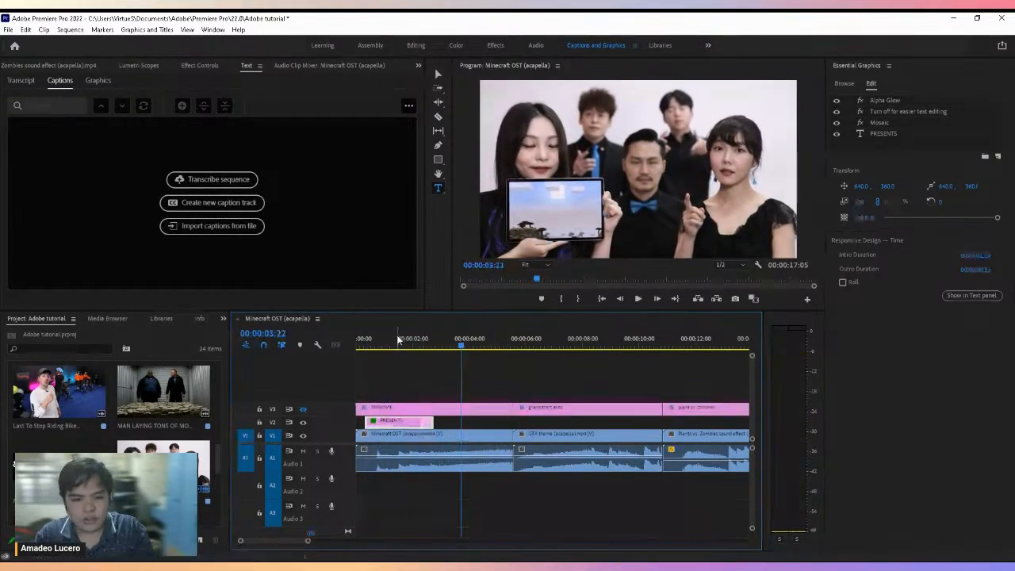
{"action": "left_click", "coordinate": [396, 341]}
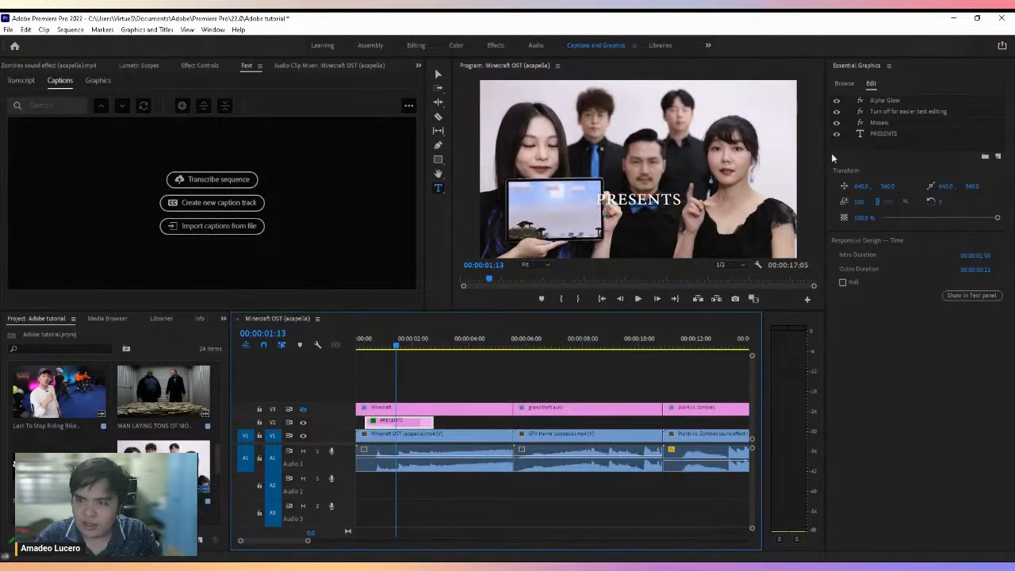
Change the PRESENTS title text to read MAYTREE PRESENTS
{"action": "left_click", "coordinate": [628, 200]}
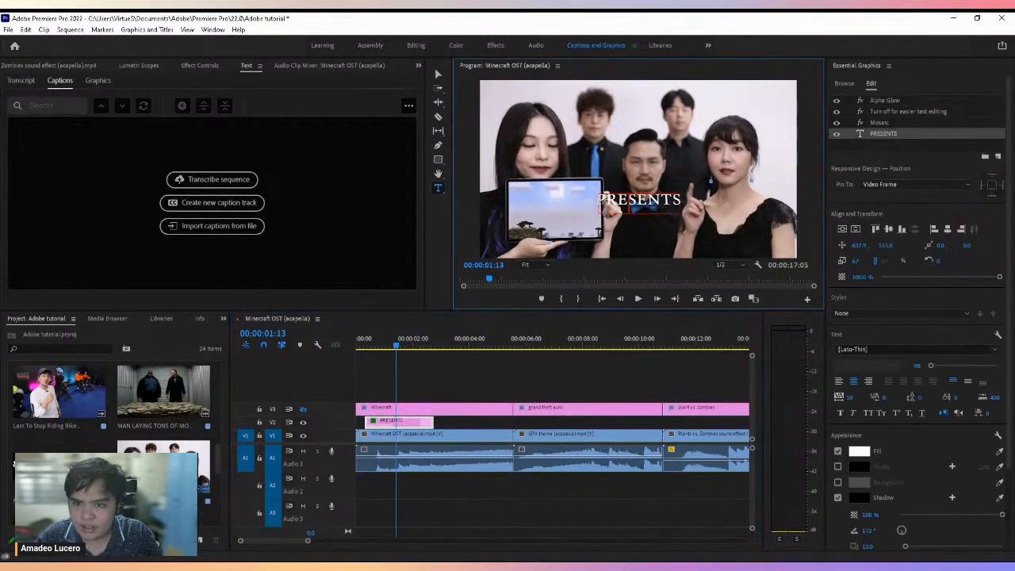
{"action": "left_click_drag", "start_coordinate": [598, 199], "coordinate": [680, 201]}
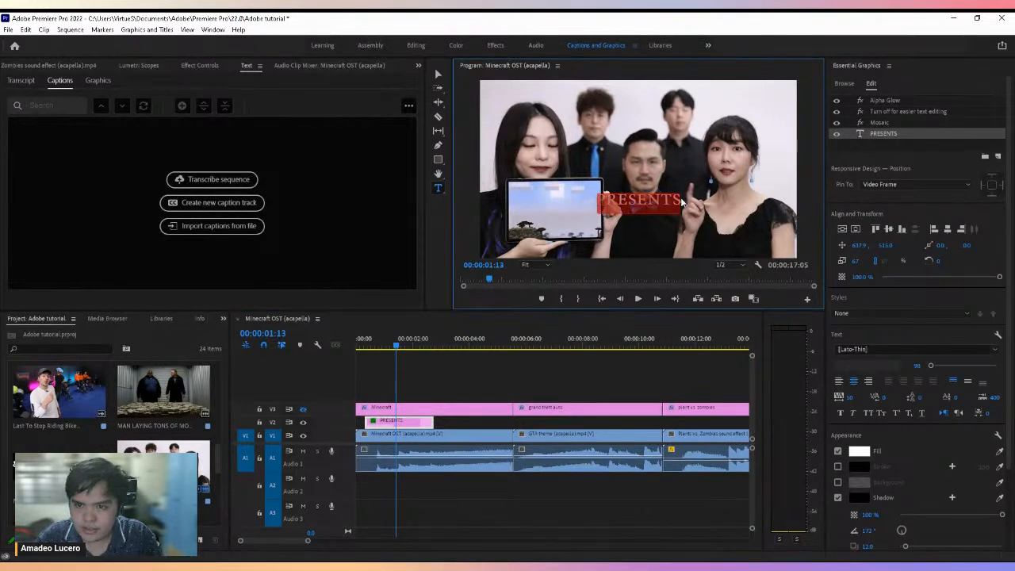
{"action": "left_click", "coordinate": [599, 204]}
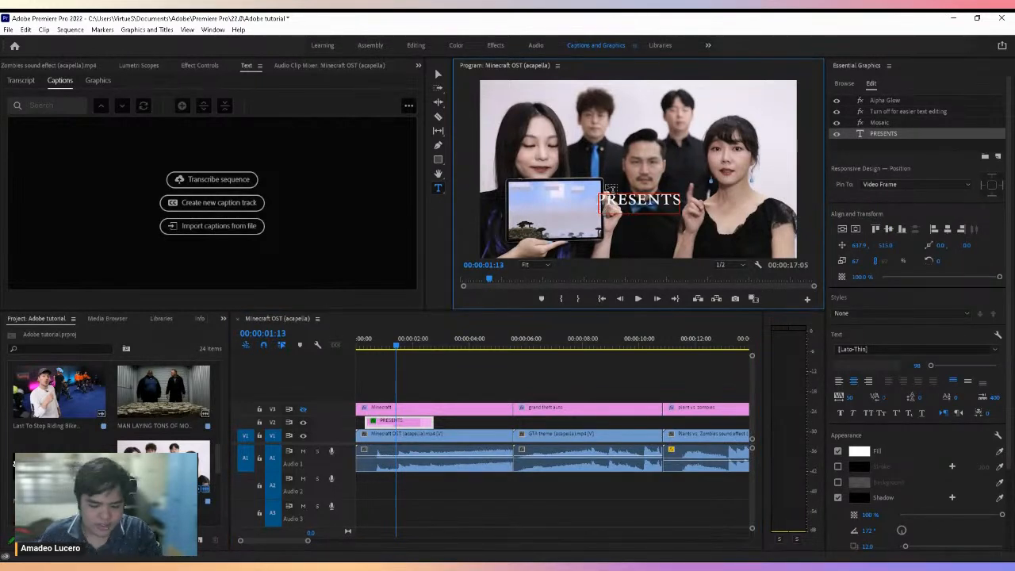
{"action": "type", "text": "M"}
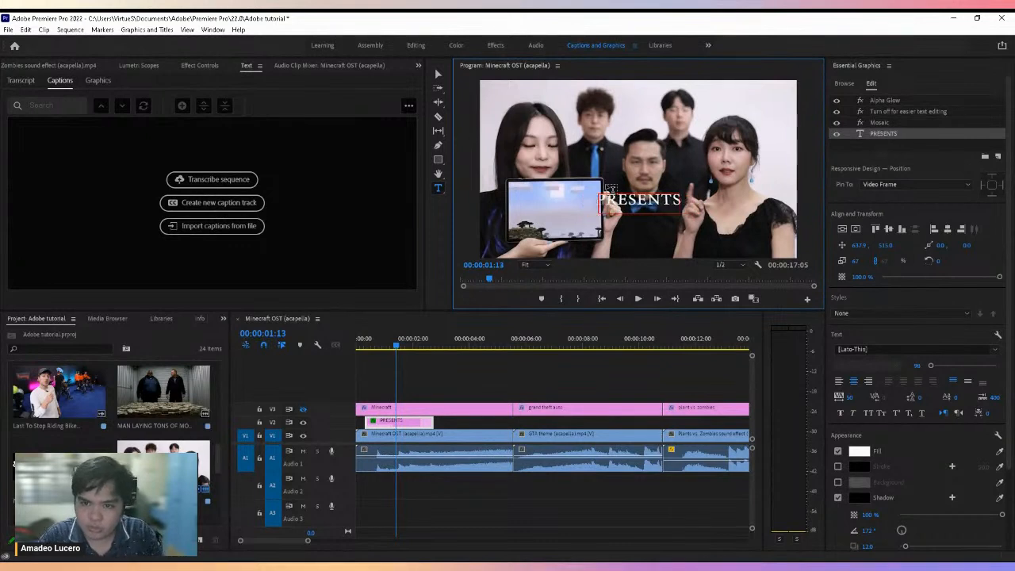
{"action": "type", "text": "AY P"}
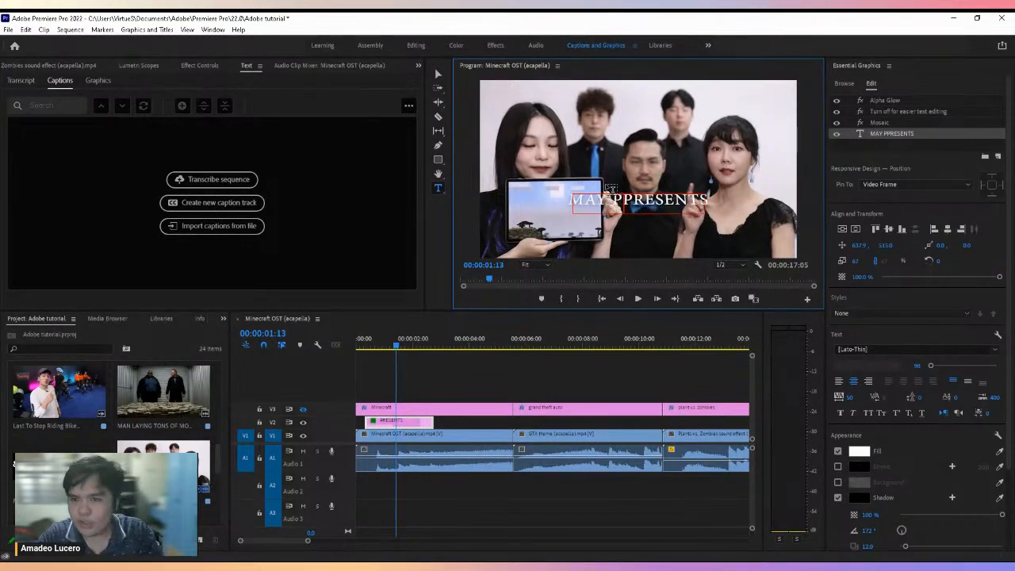
{"action": "key", "text": "BackSpace"}
{"action": "key", "text": "BackSpace"}
{"action": "key", "text": "BackSpace"}
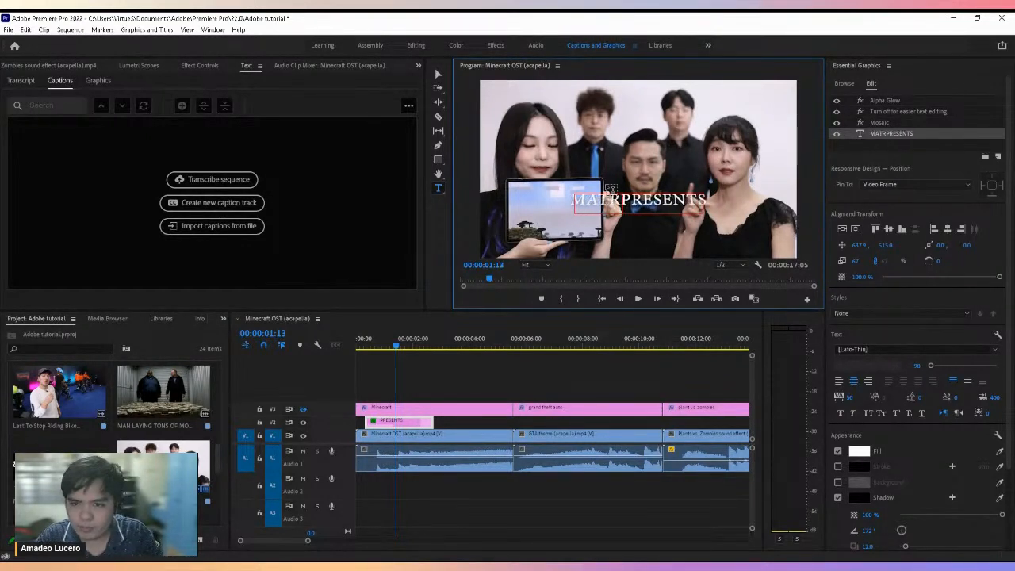
{"action": "type", "text": "YTREE"}
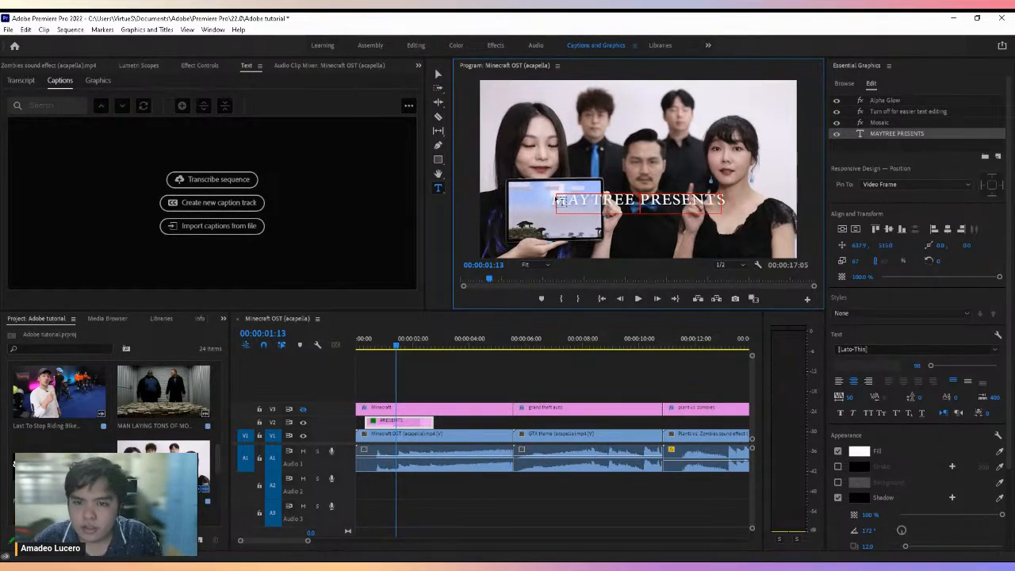
Set the whole MAYTREE PRESENTS title in the Anime Ace 2.0 BB font and add a thick black stroke
{"action": "left_click_drag", "start_coordinate": [555, 200], "coordinate": [743, 201]}
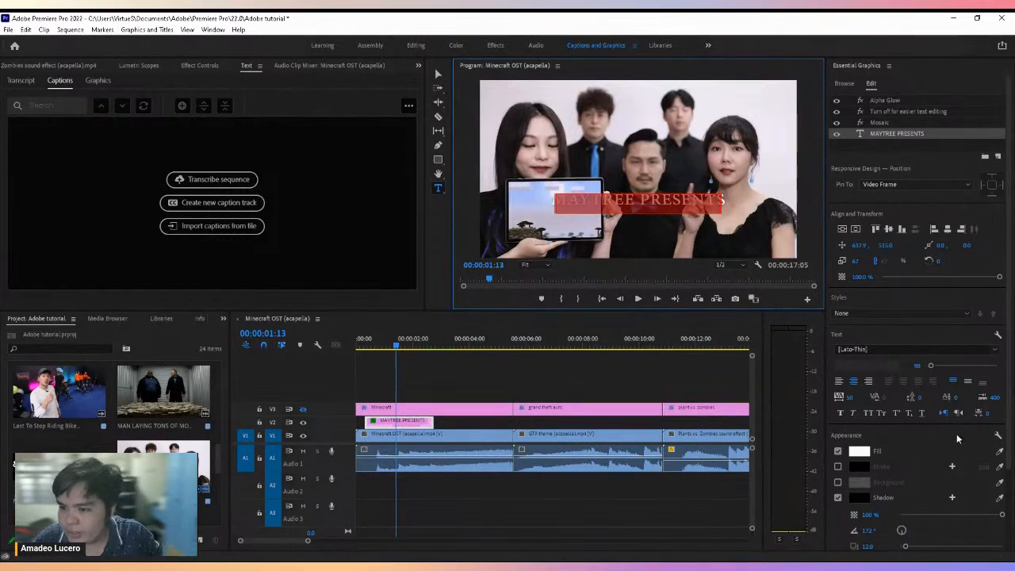
{"action": "left_click", "coordinate": [927, 352]}
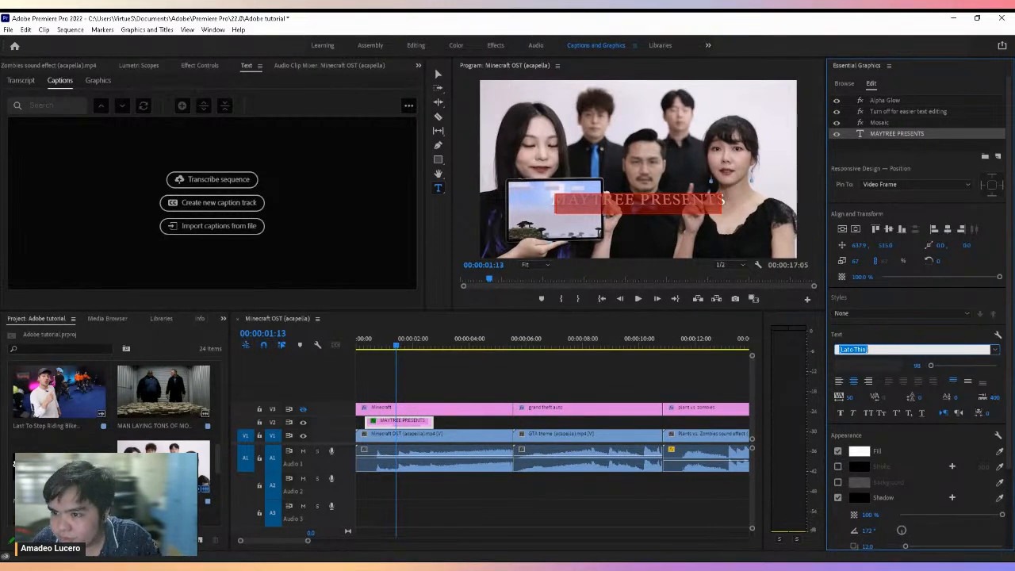
{"action": "left_click", "coordinate": [897, 296]}
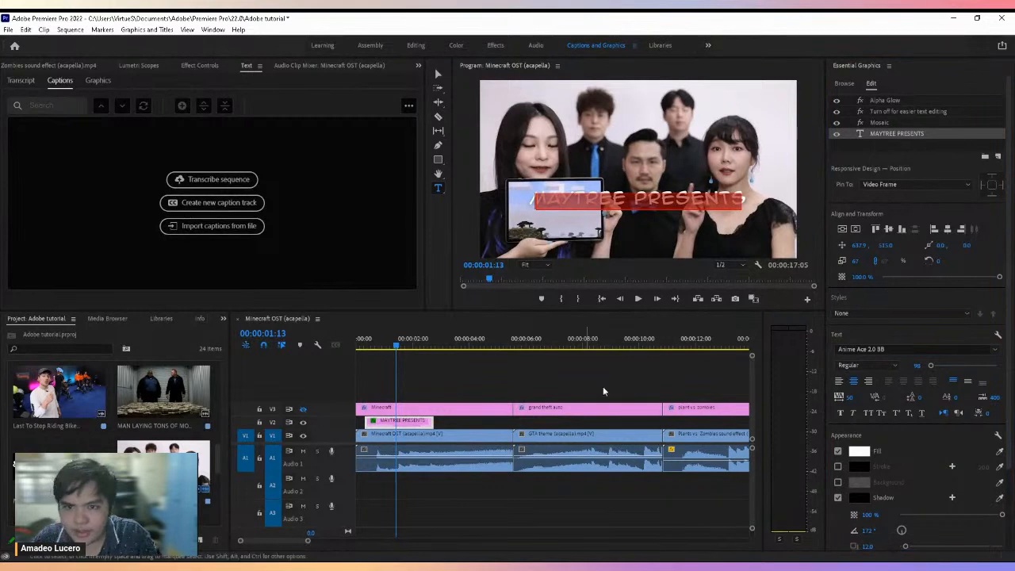
{"action": "left_click", "coordinate": [839, 466]}
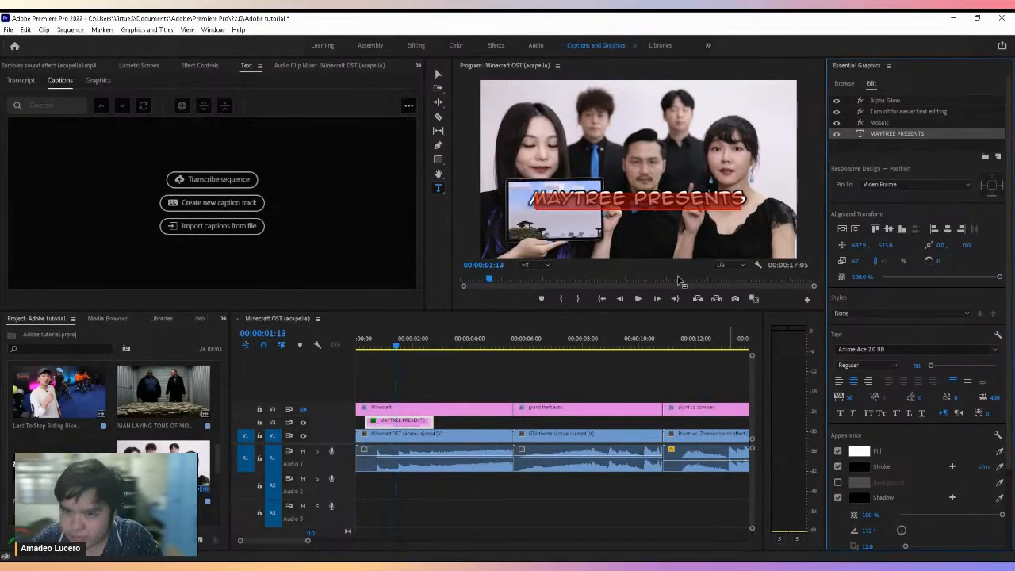
{"action": "left_click", "coordinate": [982, 466]}
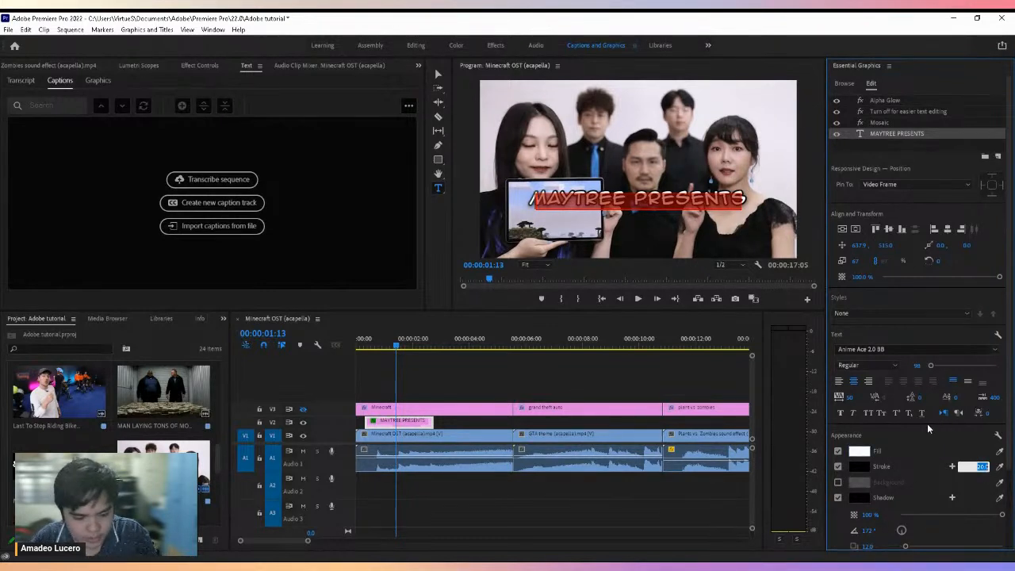
{"action": "left_click", "coordinate": [380, 363]}
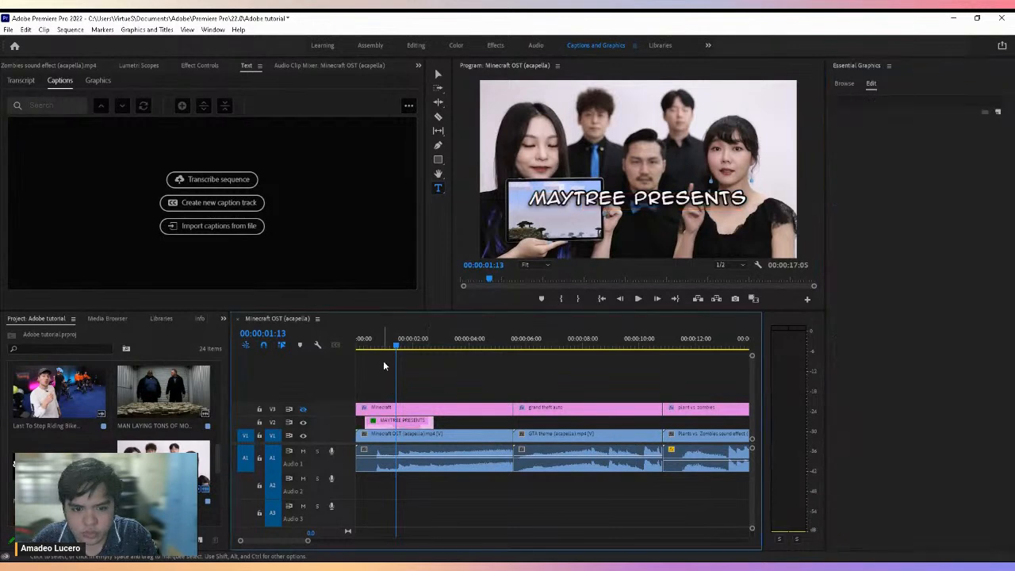
Move the Minecraft, grand theft auto and plant vs. zombies titles together from V3 up to a new V4 track
{"action": "left_click", "coordinate": [426, 420]}
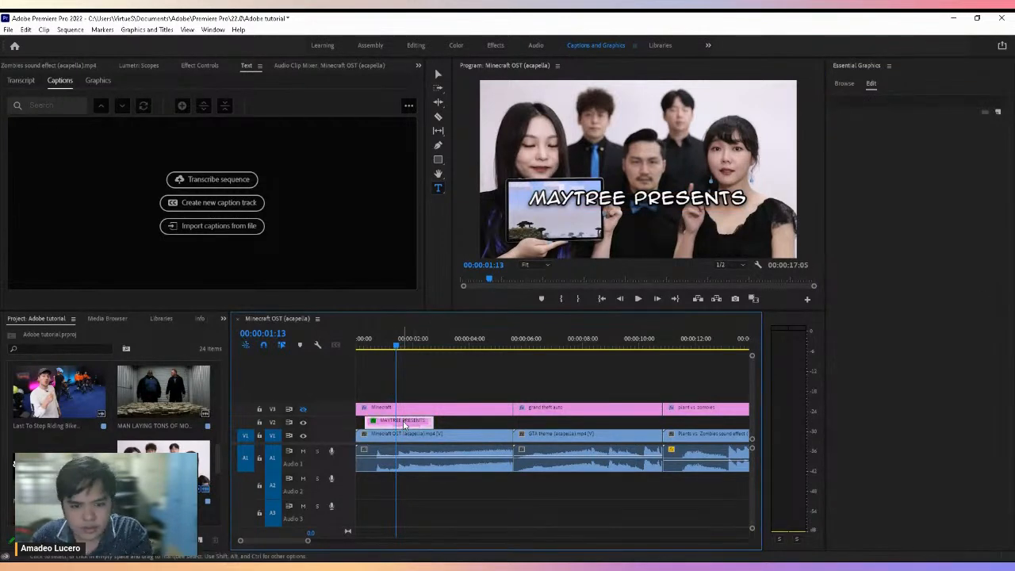
{"action": "left_click", "coordinate": [365, 339]}
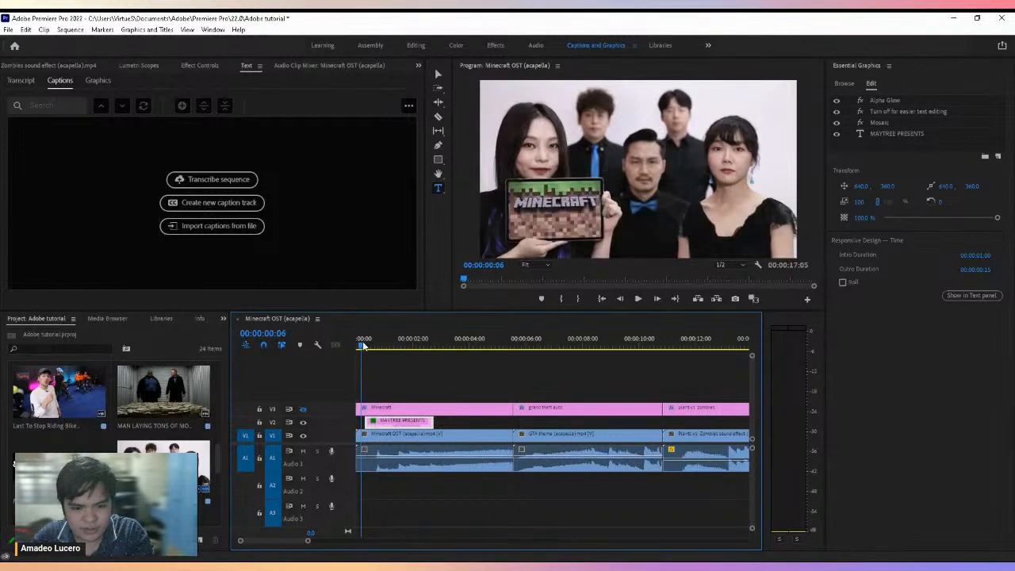
{"action": "left_click_drag", "start_coordinate": [493, 372], "coordinate": [710, 411]}
{"action": "left_click_drag", "start_coordinate": [471, 413], "coordinate": [486, 393]}
{"action": "left_click", "coordinate": [507, 414]}
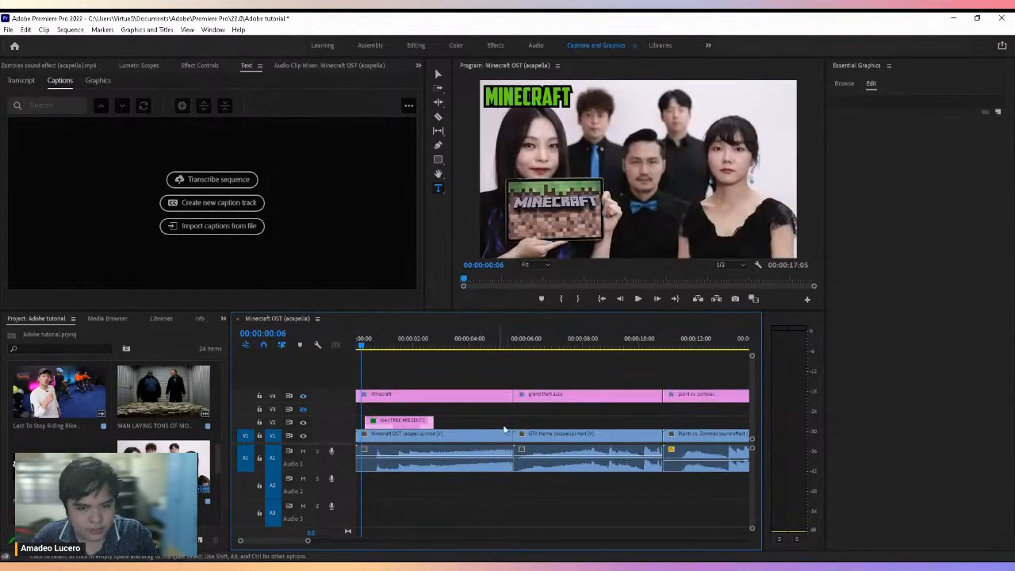
Place Maytree Logo.png on V3, starting together with the MAYTREE PRESENTS clip, and make the V3 track visible
{"action": "left_click_drag", "start_coordinate": [60, 476], "coordinate": [400, 415]}
{"action": "left_click", "coordinate": [379, 341]}
{"action": "key", "text": "space"}
{"action": "key", "text": "space"}
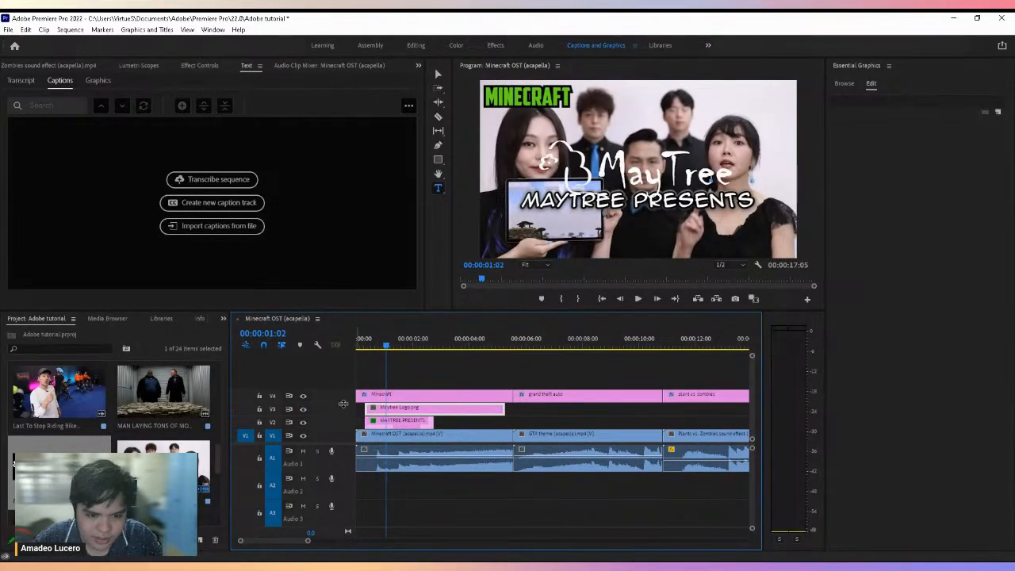
Play back the logo and title together from 00:00:00:19 and stop at 00:00:02:15
{"action": "left_click", "coordinate": [364, 343]}
{"action": "left_click_drag", "start_coordinate": [364, 346], "coordinate": [373, 345]}
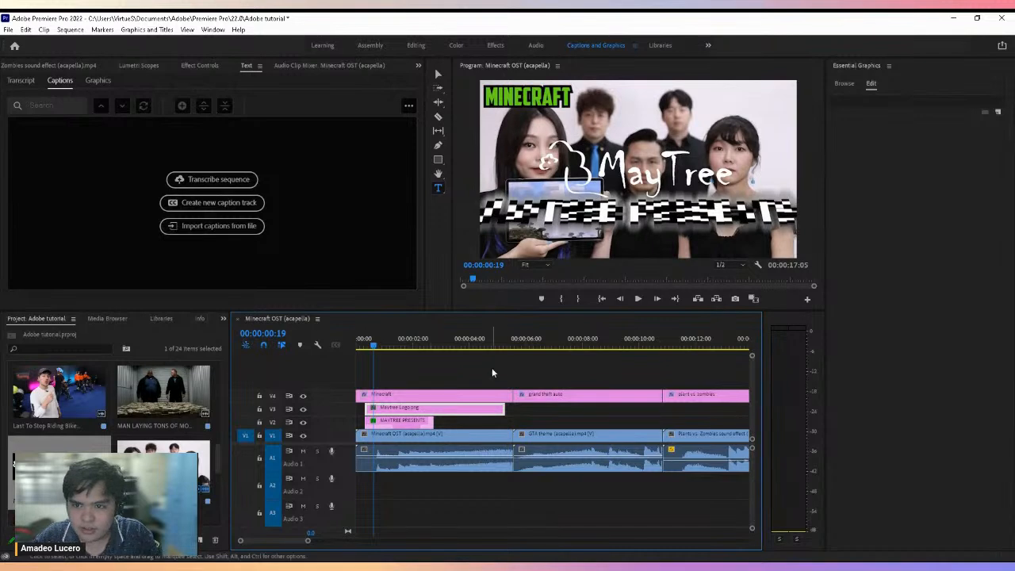
{"action": "key", "text": "space"}
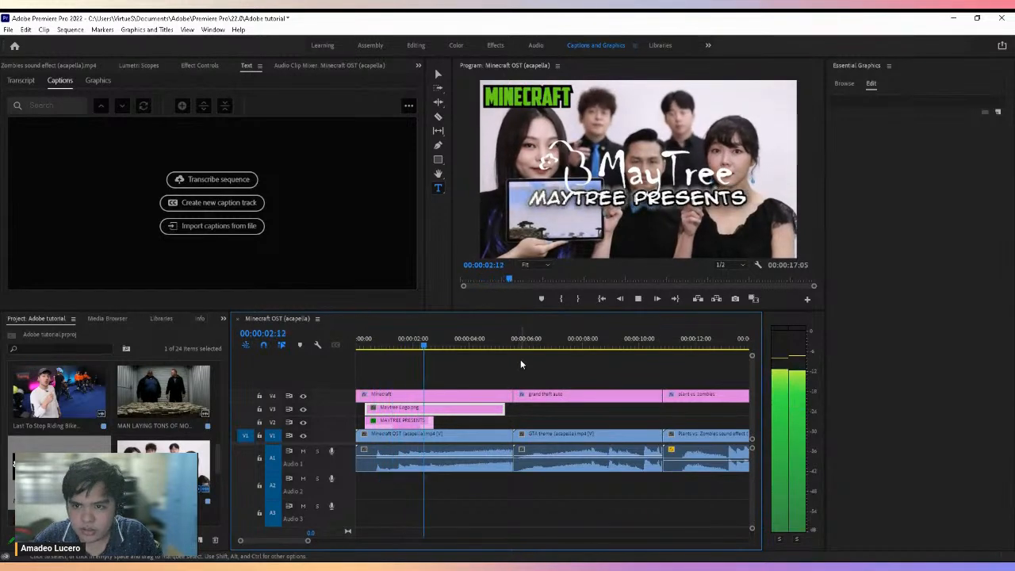
{"action": "key", "text": "space"}
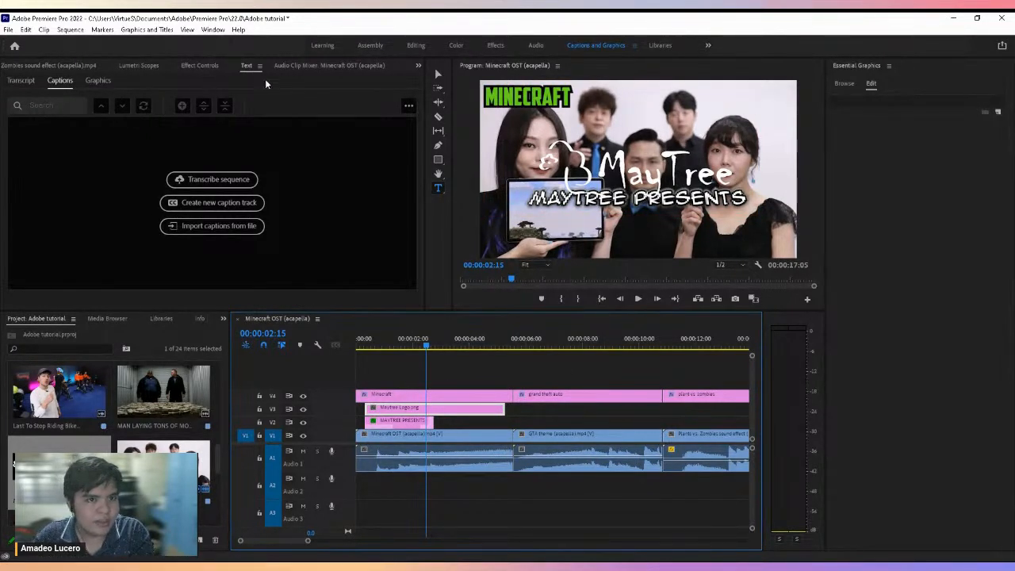
Scale the Maytree logo to 63 and set its vertical position to 341 so it sits above the title
{"action": "left_click", "coordinate": [208, 67]}
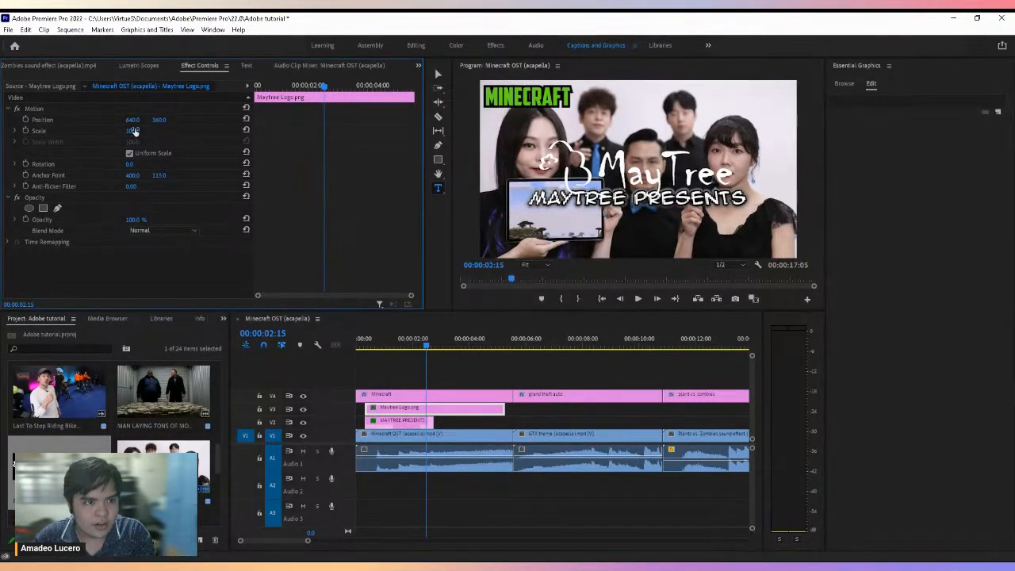
{"action": "mouse_move", "coordinate": [135, 131]}
{"action": "left_mouse_down"}
{"action": "mouse_move", "coordinate": [135, 288]}
{"action": "mouse_move", "coordinate": [145, 130]}
{"action": "left_mouse_up"}
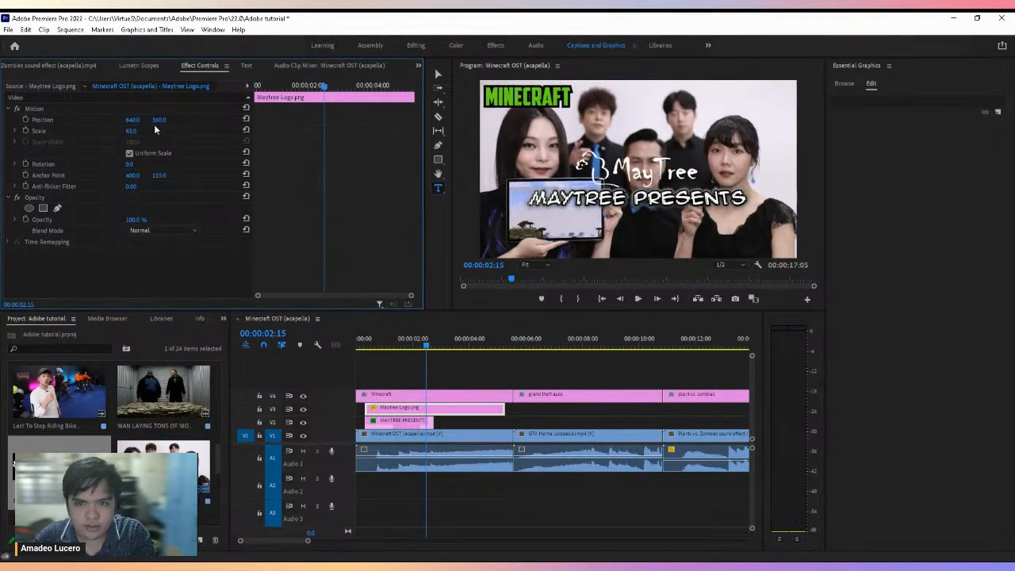
{"action": "left_click", "coordinate": [129, 120]}
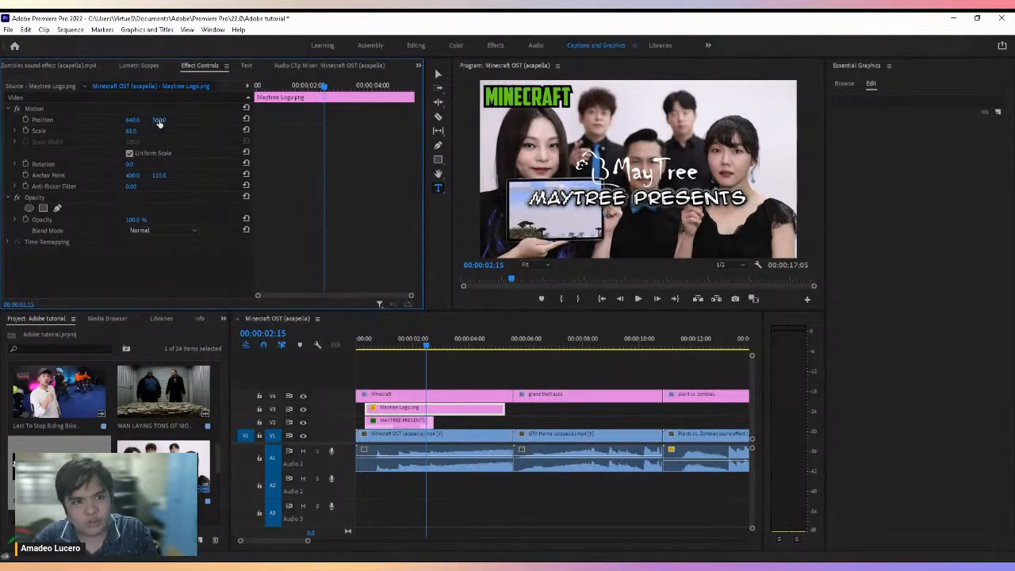
{"action": "left_click_drag", "start_coordinate": [157, 206], "coordinate": [143, 107]}
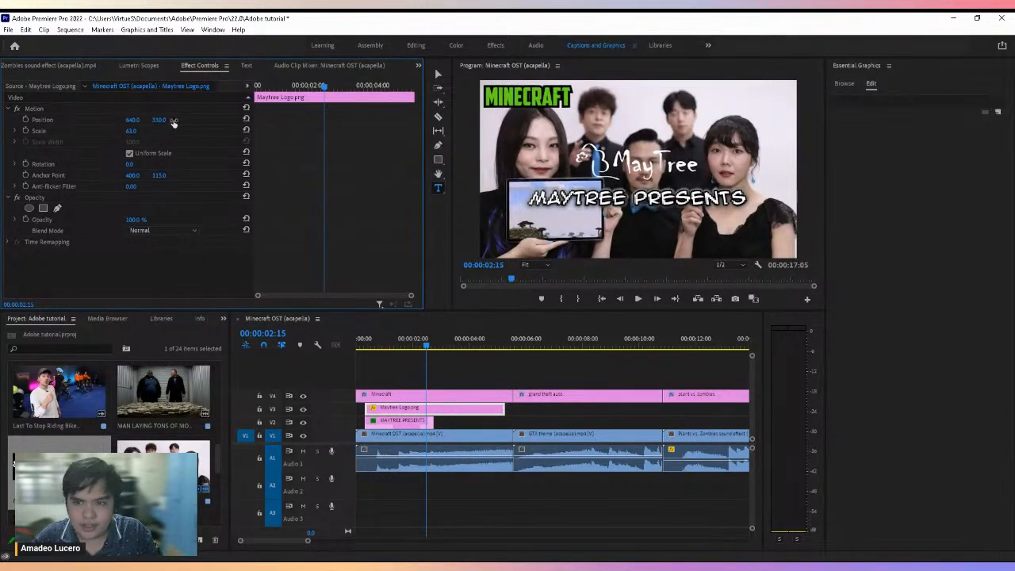
{"action": "left_click_drag", "start_coordinate": [169, 34], "coordinate": [165, 127]}
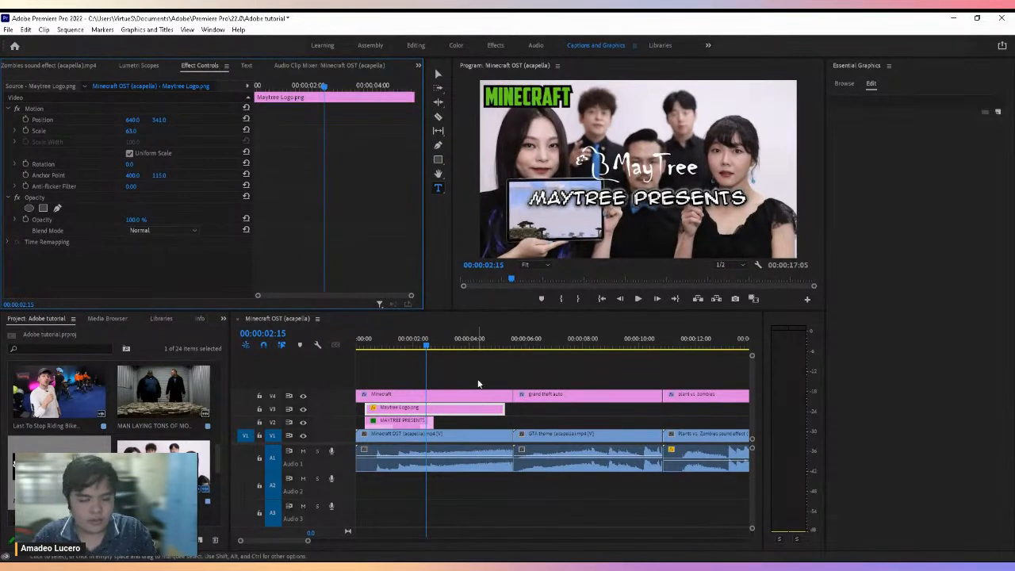
Trim the end of the Maytree logo clip to match the MAYTREE PRESENTS clip and return the playhead to the sequence start
{"action": "left_click_drag", "start_coordinate": [508, 408], "coordinate": [434, 405]}
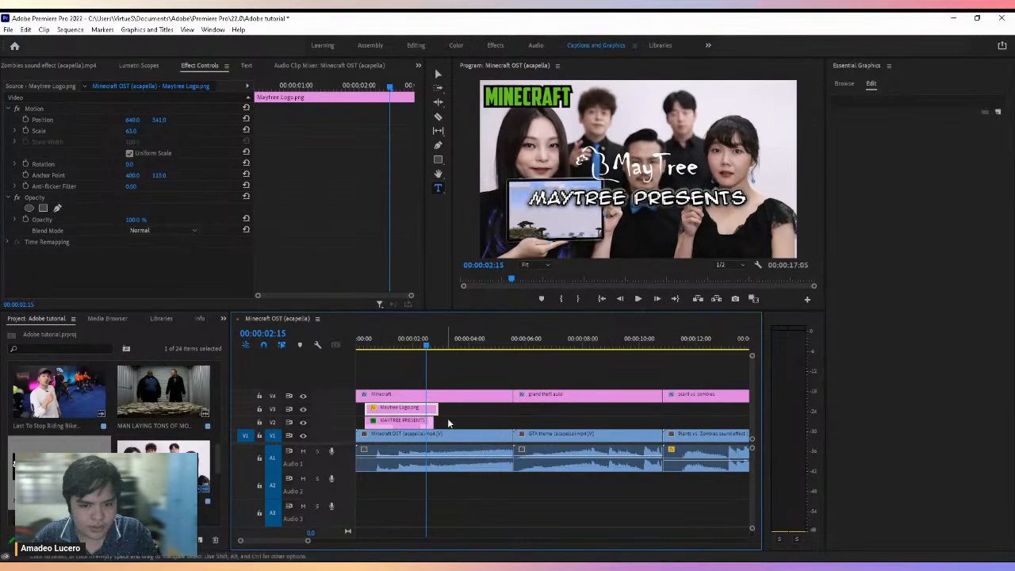
{"action": "left_click", "coordinate": [377, 344]}
{"action": "left_click_drag", "start_coordinate": [378, 344], "coordinate": [338, 344]}
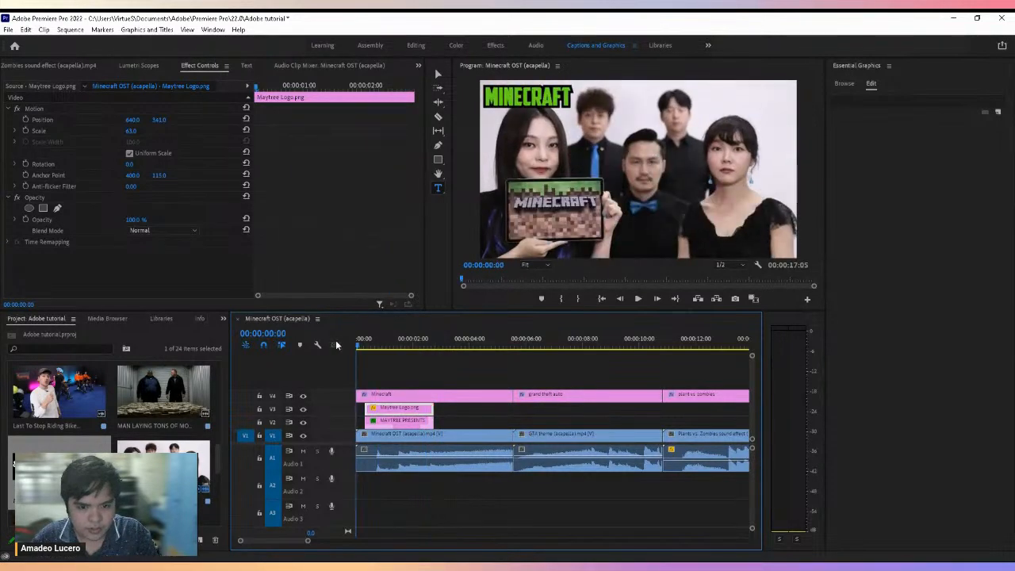
Play the sequence from the start through the grand theft auto part to preview the titles and logo
{"action": "left_click_drag", "start_coordinate": [309, 540], "coordinate": [334, 540]}
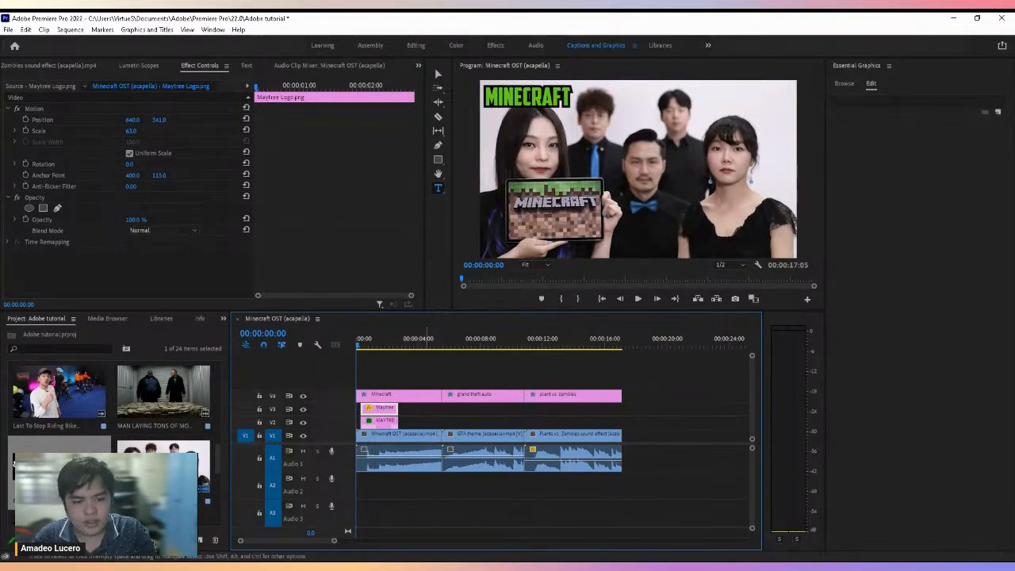
{"action": "left_click_drag", "start_coordinate": [333, 543], "coordinate": [311, 540]}
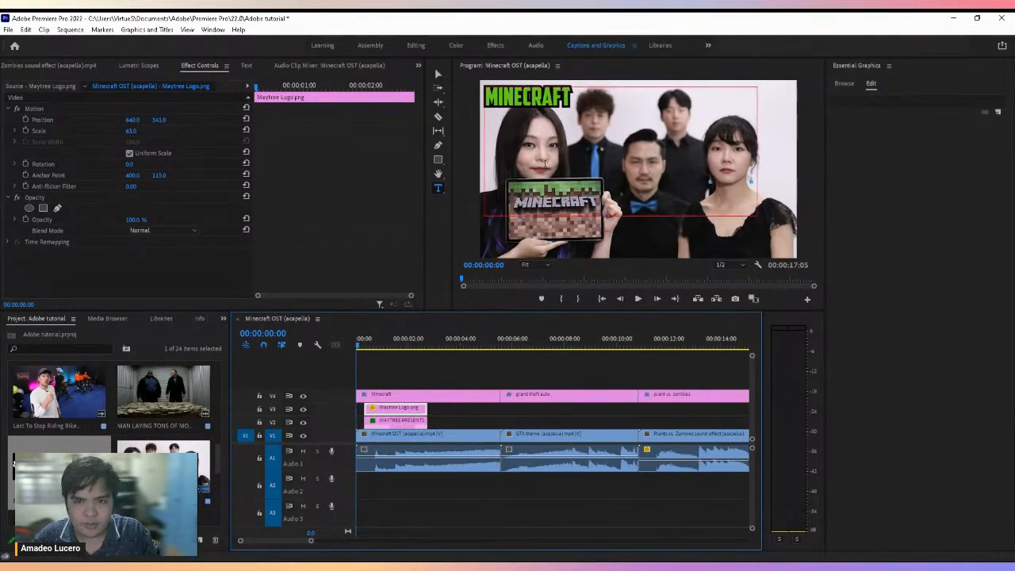
{"action": "key", "text": "space"}
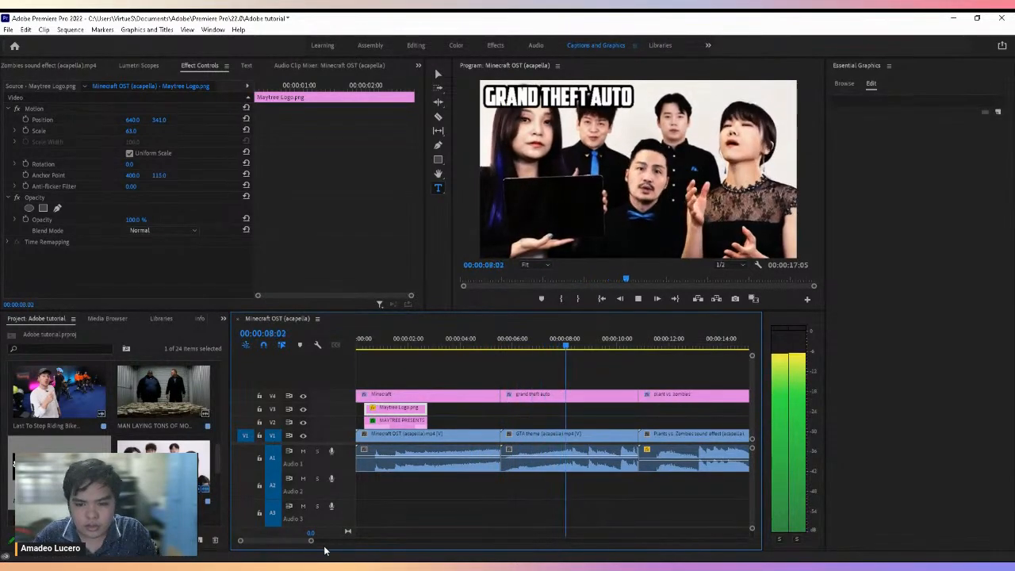
{"action": "key", "text": "space"}
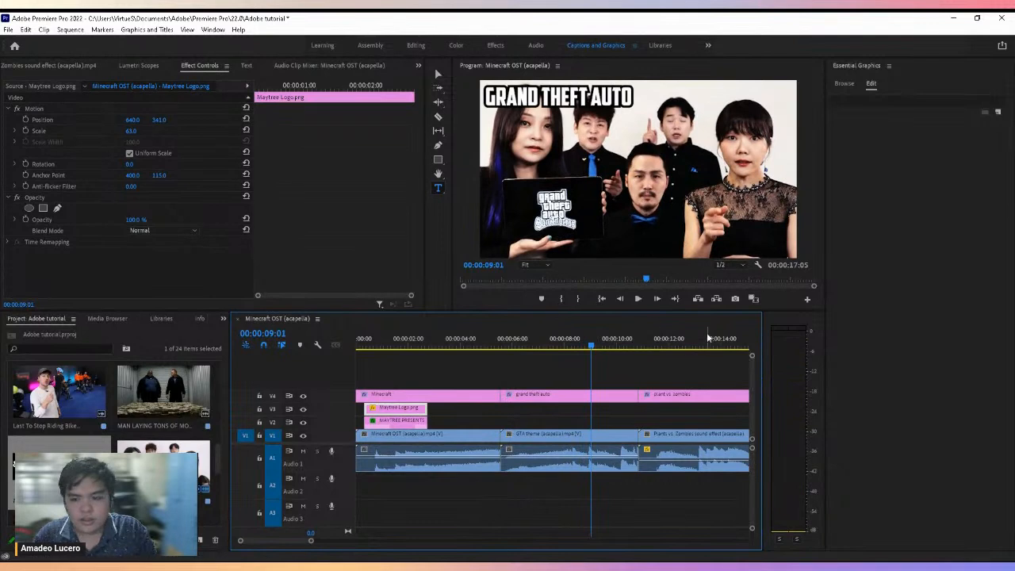
Add the Bold Image Caption template to track V2 at 00:00:02:29, after the MAYTREE PRESENTS clip, and accept the font substitution
{"action": "left_click", "coordinate": [413, 339]}
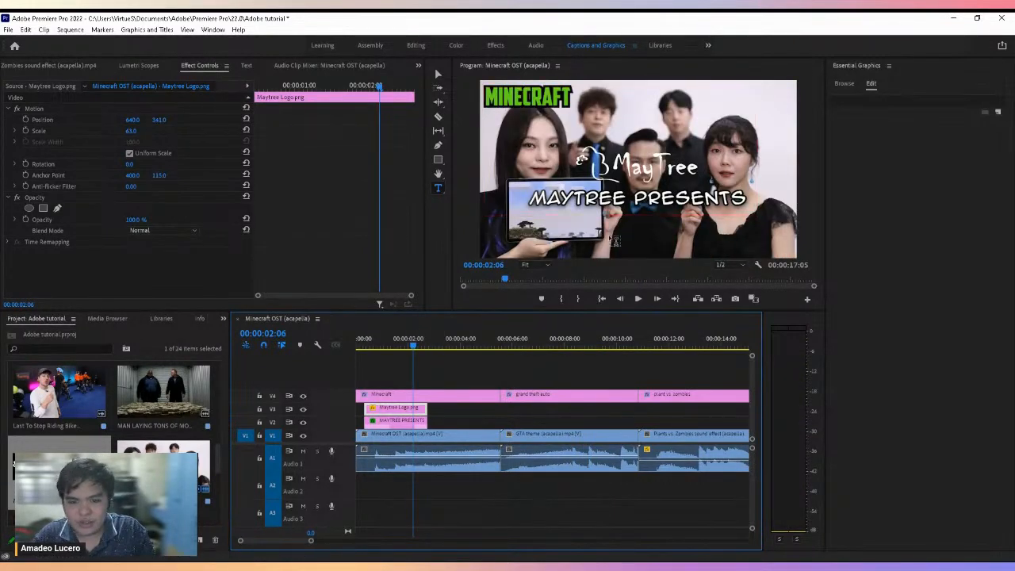
{"action": "left_click_drag", "start_coordinate": [420, 343], "coordinate": [433, 343]}
{"action": "left_click", "coordinate": [843, 84]}
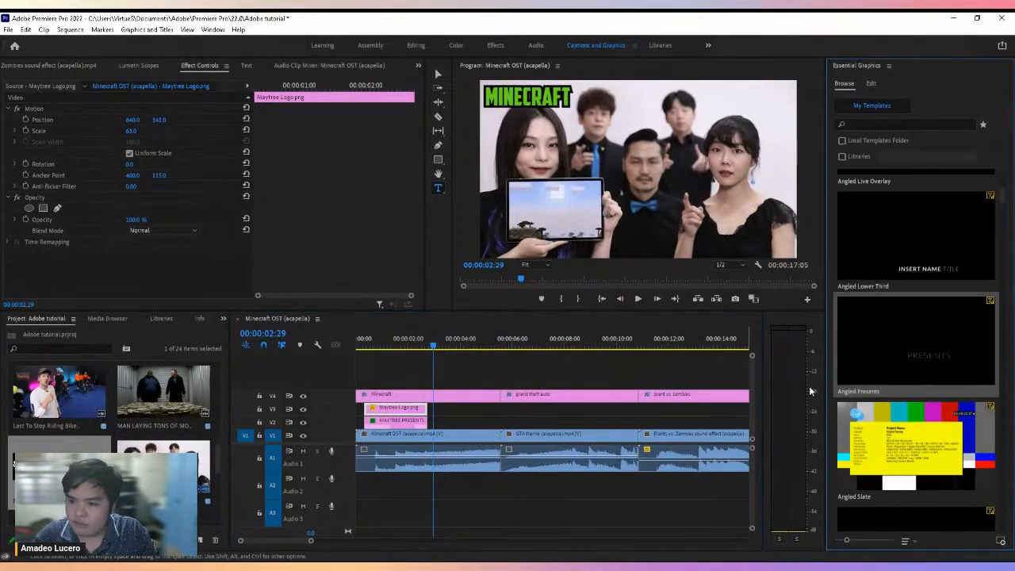
{"action": "scroll", "coordinate": [954, 365], "scroll_direction": "down", "scroll_amount": 2}
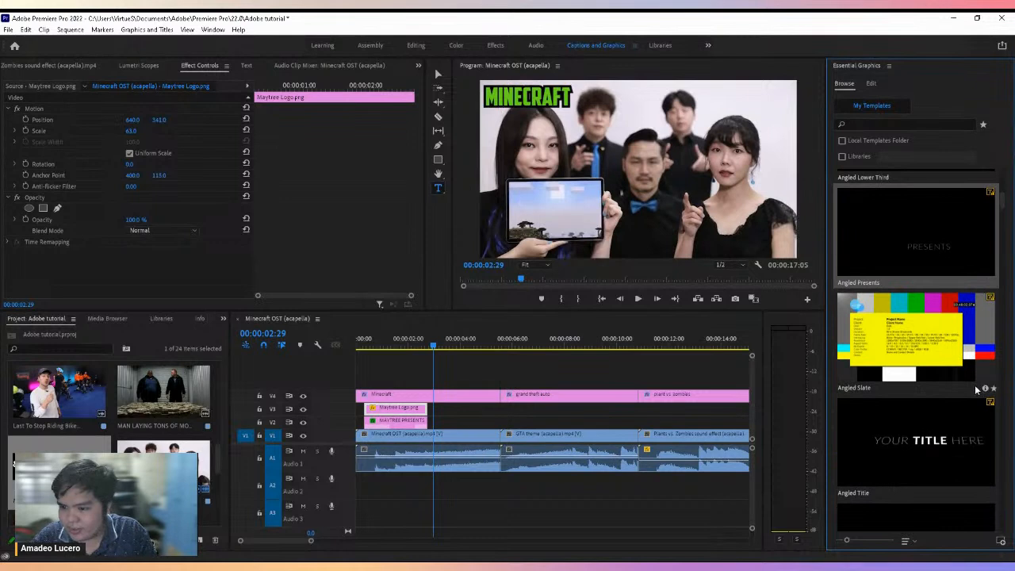
{"action": "scroll", "coordinate": [975, 393], "scroll_direction": "down", "scroll_amount": 5}
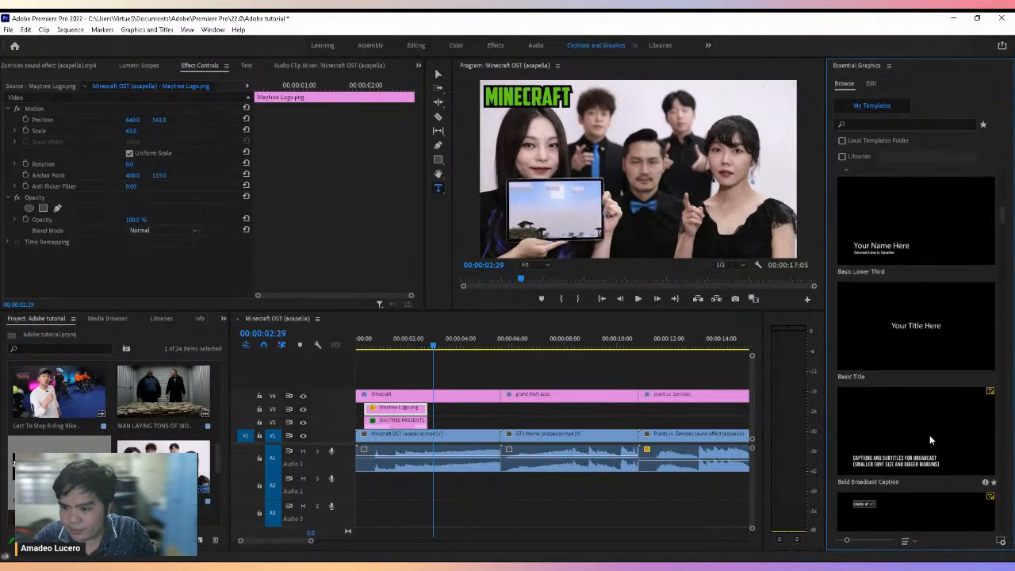
{"action": "scroll", "coordinate": [920, 438], "scroll_direction": "down", "scroll_amount": 4}
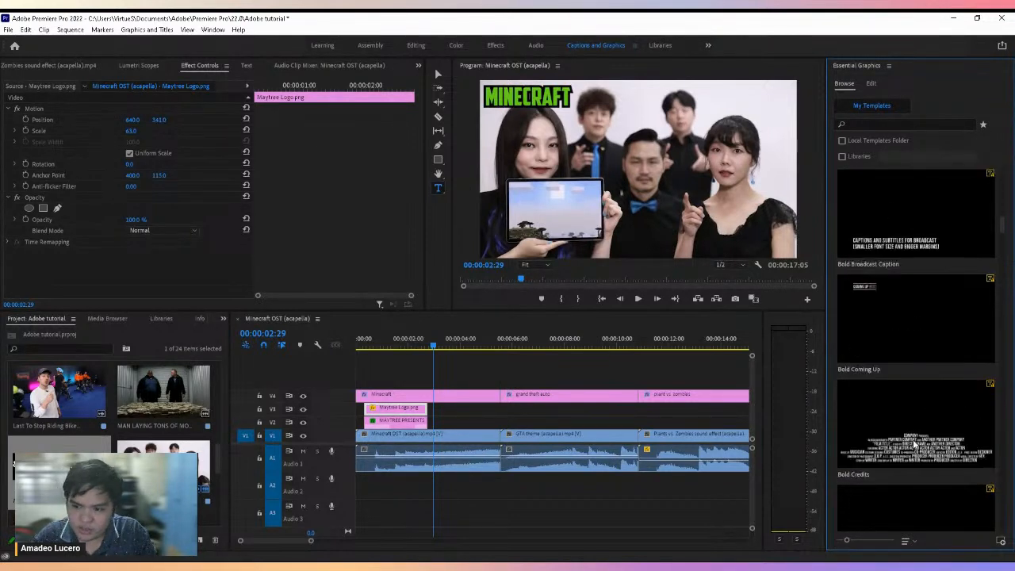
{"action": "scroll", "coordinate": [907, 435], "scroll_direction": "down", "scroll_amount": 4}
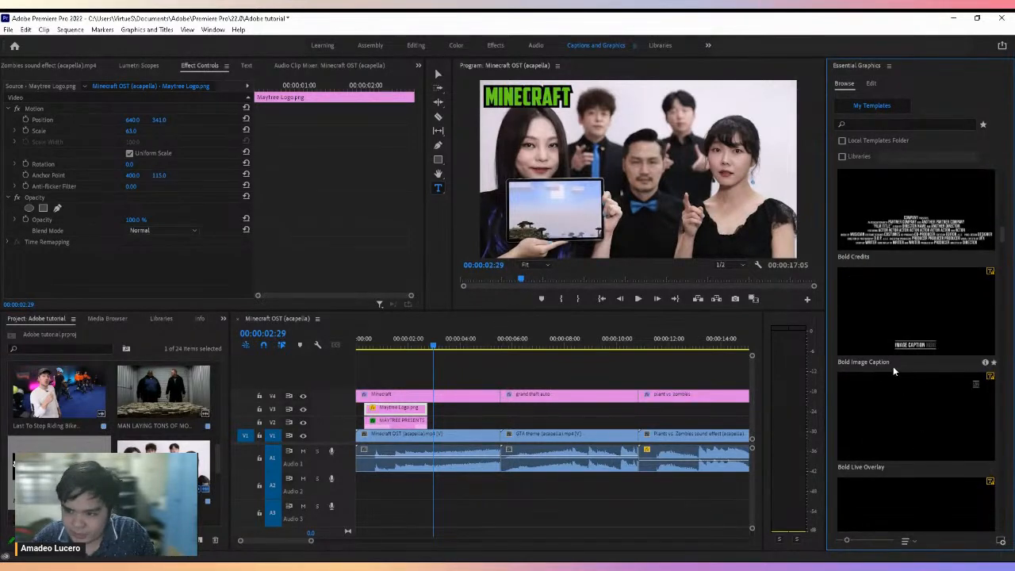
{"action": "scroll", "coordinate": [937, 397], "scroll_direction": "up", "scroll_amount": 2}
{"action": "left_click_drag", "start_coordinate": [912, 444], "coordinate": [444, 426]}
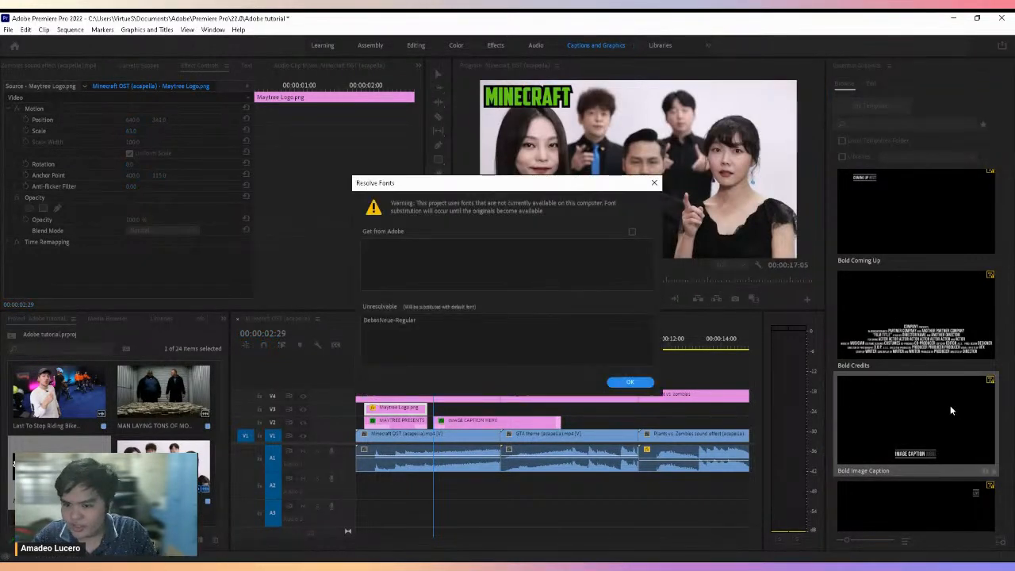
{"action": "left_click", "coordinate": [630, 382]}
Play back the image caption graphic up to 00:00:04:24 and delete its clip from track V2
{"action": "left_click", "coordinate": [431, 342]}
{"action": "key", "text": "space"}
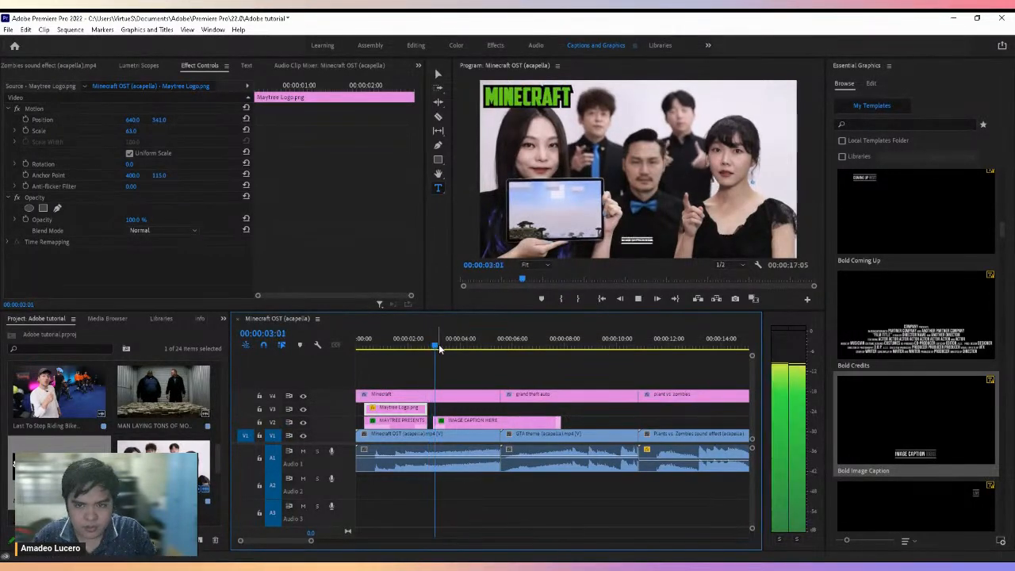
{"action": "key", "text": "space"}
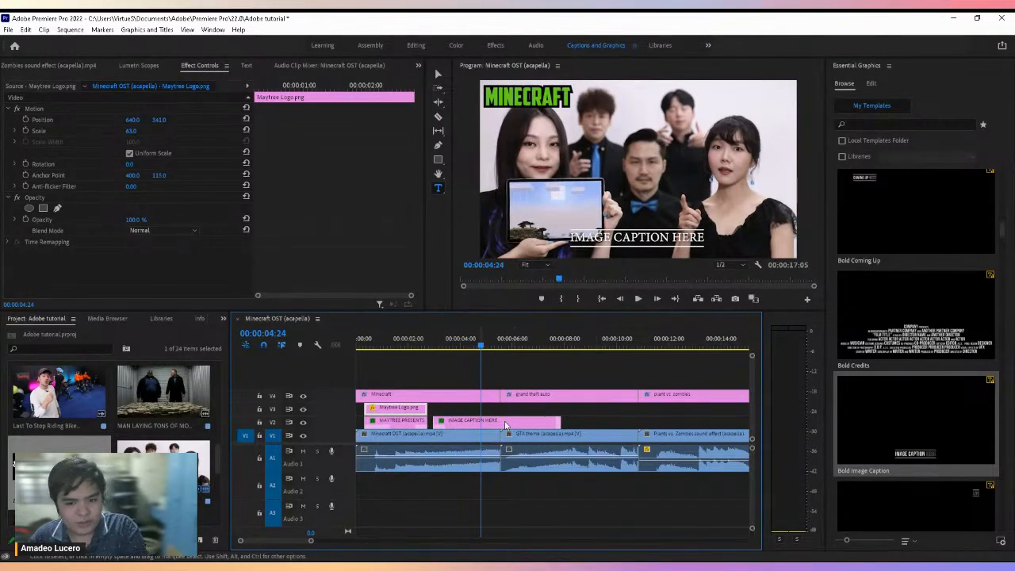
{"action": "left_click", "coordinate": [537, 420]}
{"action": "key", "text": "Delete"}
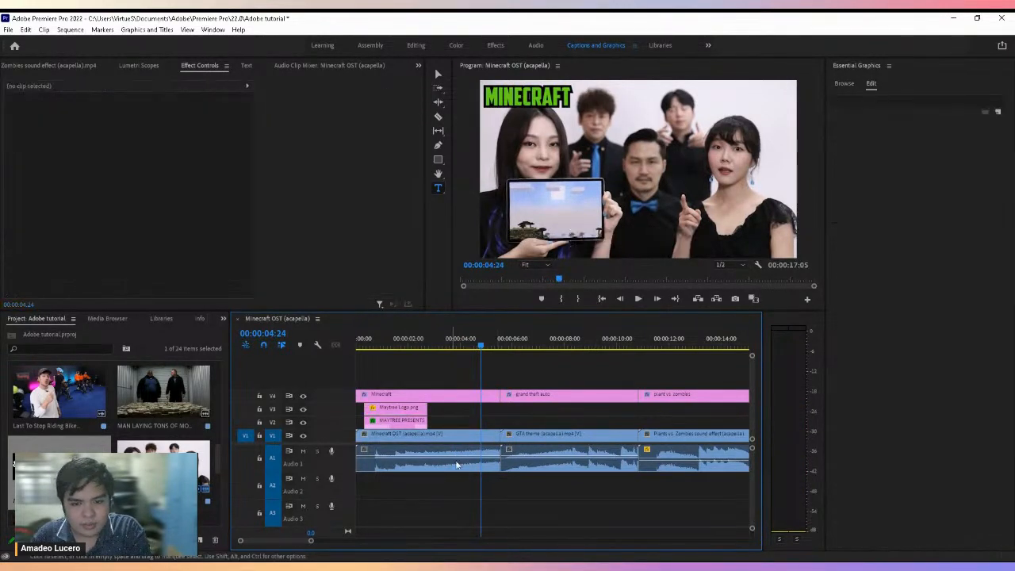
{"action": "left_click_drag", "start_coordinate": [315, 543], "coordinate": [338, 543]}
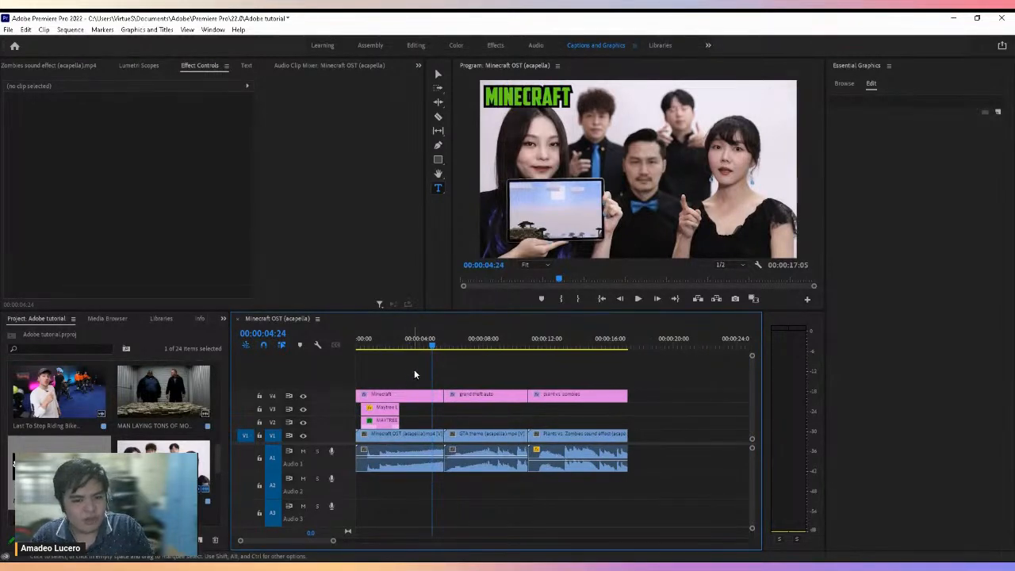
{"action": "left_click", "coordinate": [364, 337]}
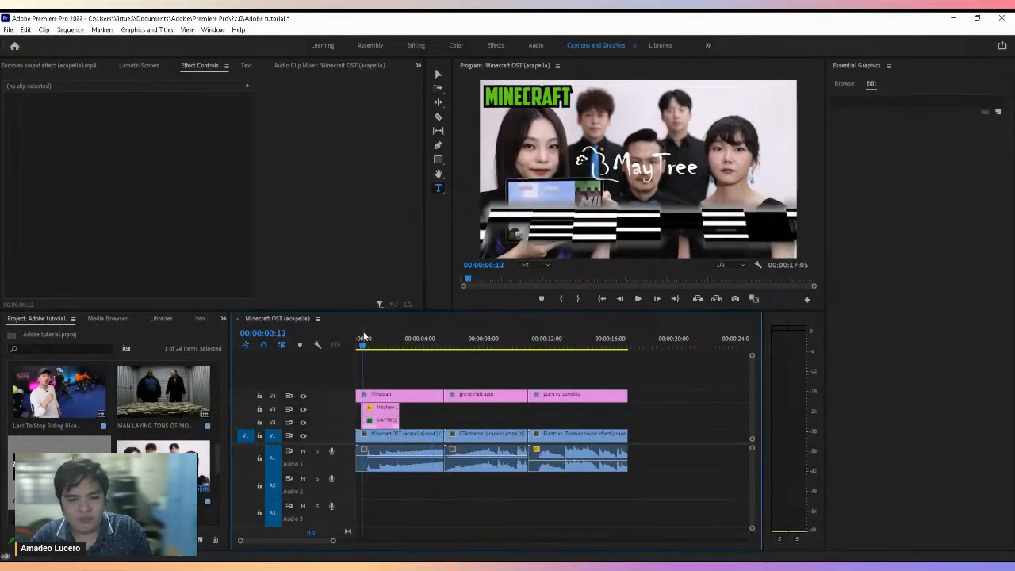
{"action": "left_click", "coordinate": [358, 341]}
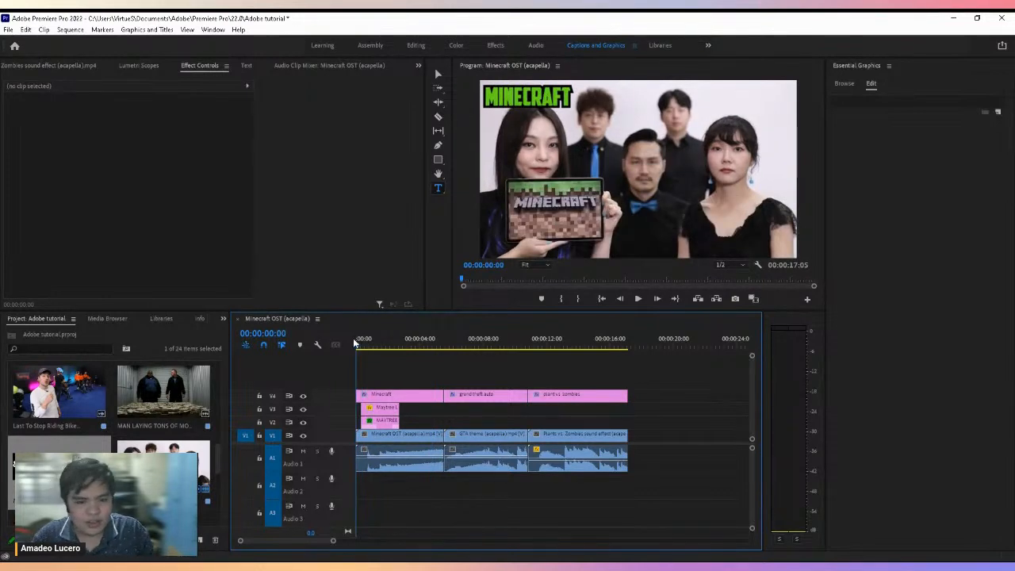
{"action": "left_click_drag", "start_coordinate": [333, 540], "coordinate": [279, 540]}
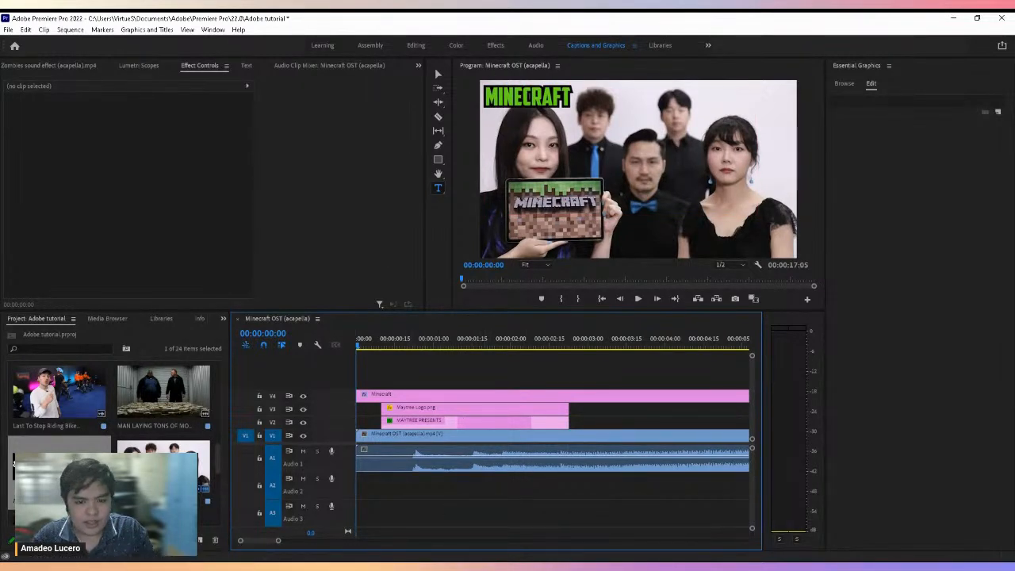
{"action": "left_click_drag", "start_coordinate": [279, 542], "coordinate": [312, 544]}
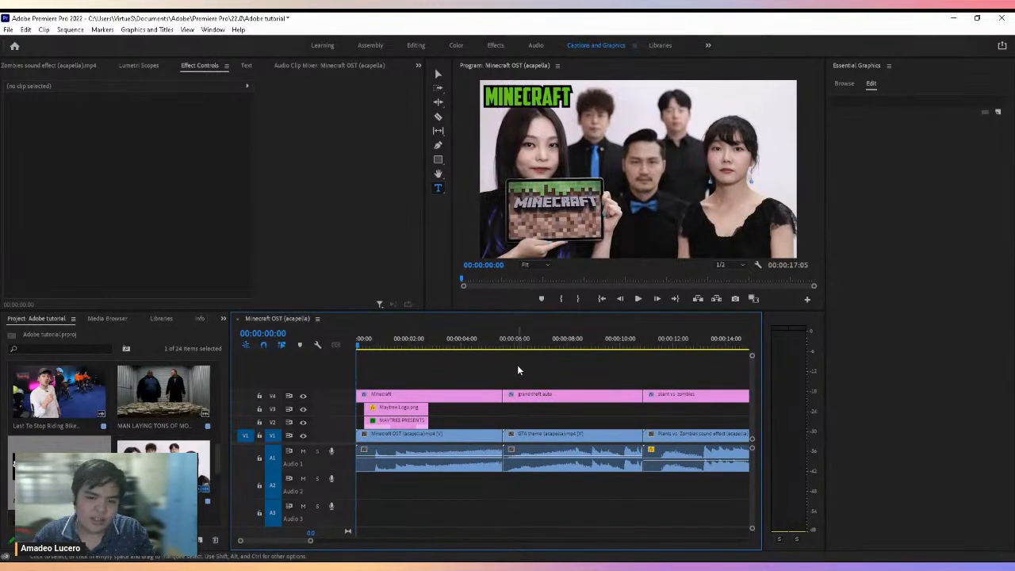
Play the cut between the Minecraft and grand theft auto parts from 00:00:05:09 to 00:00:07:07
{"action": "left_click", "coordinate": [499, 343]}
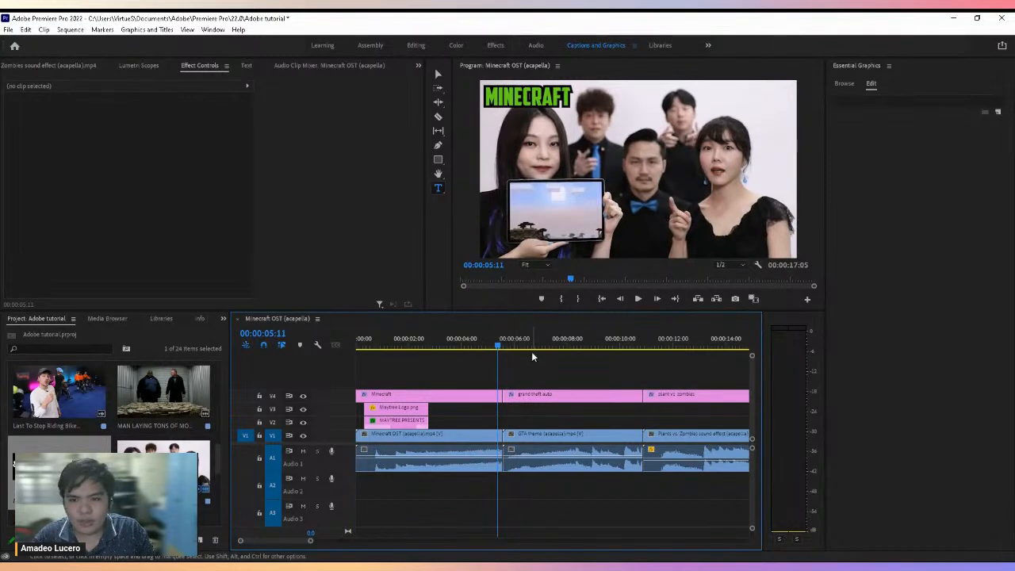
{"action": "left_click", "coordinate": [495, 343]}
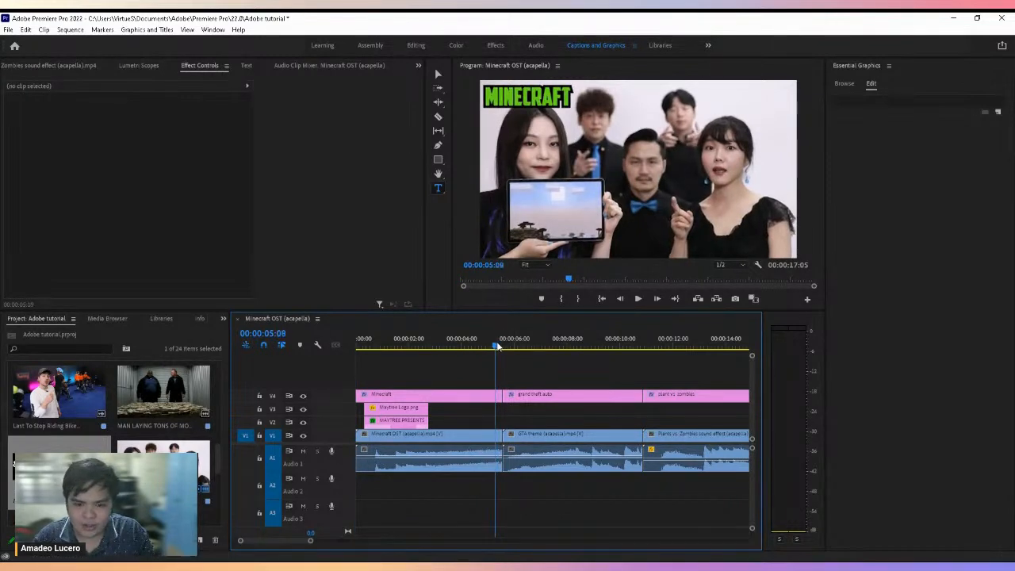
{"action": "key", "text": "space"}
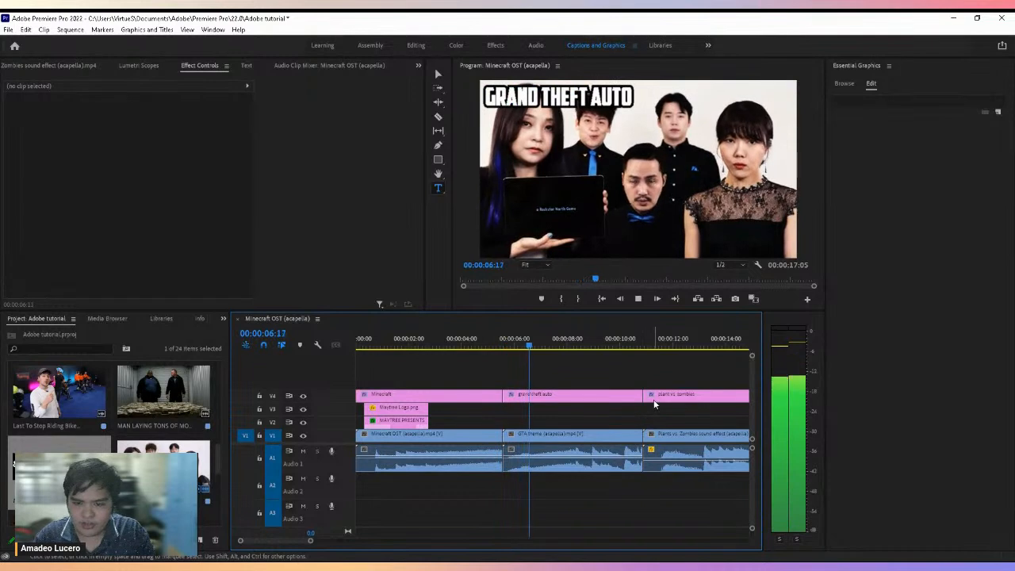
{"action": "key", "text": "space"}
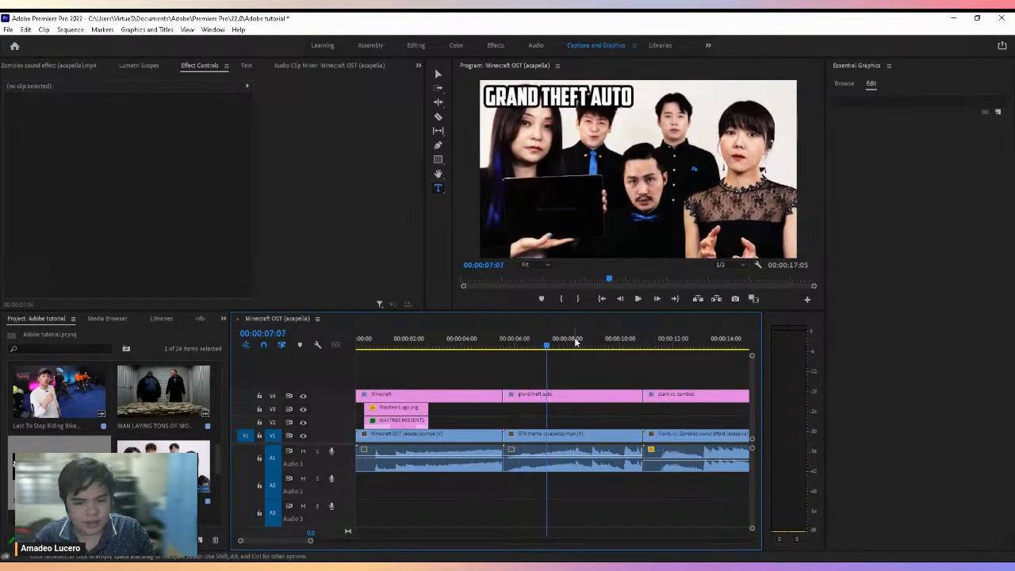
Apply the Push video transition at the start of the GTA theme clip on V1 and play it back from 00:00:05:04
{"action": "left_click", "coordinate": [492, 345]}
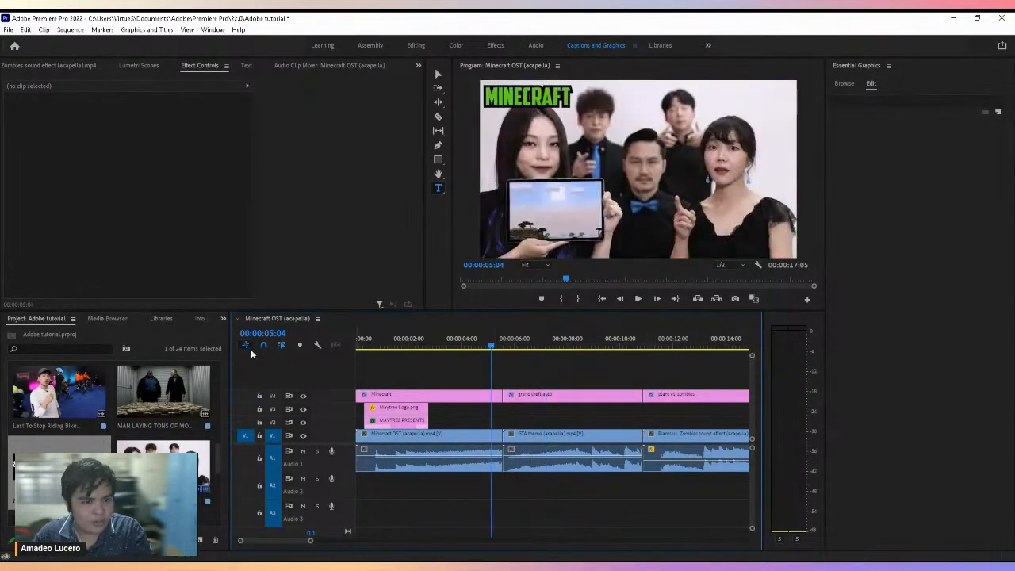
{"action": "left_click_drag", "start_coordinate": [230, 341], "coordinate": [316, 341]}
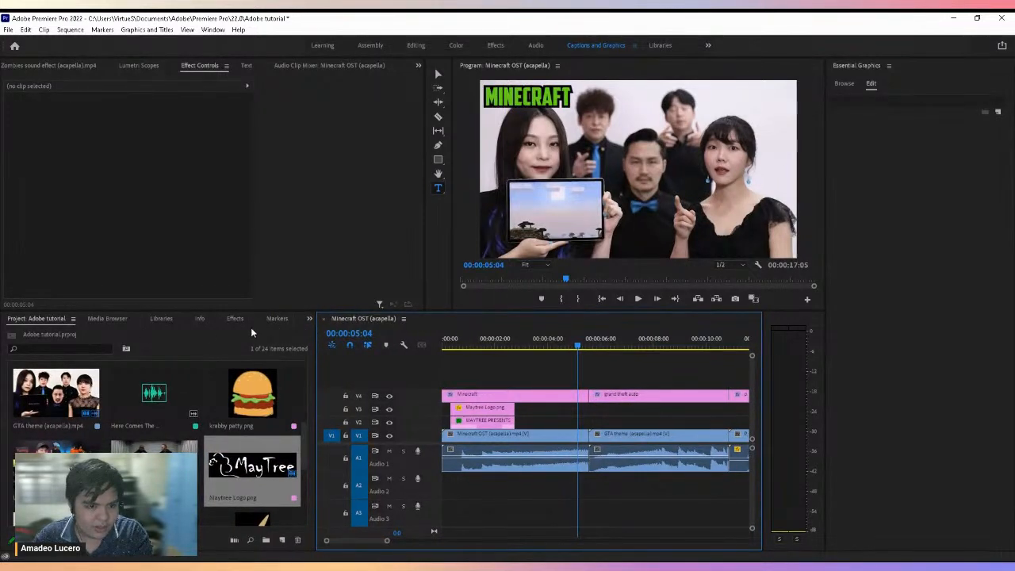
{"action": "left_click", "coordinate": [234, 318]}
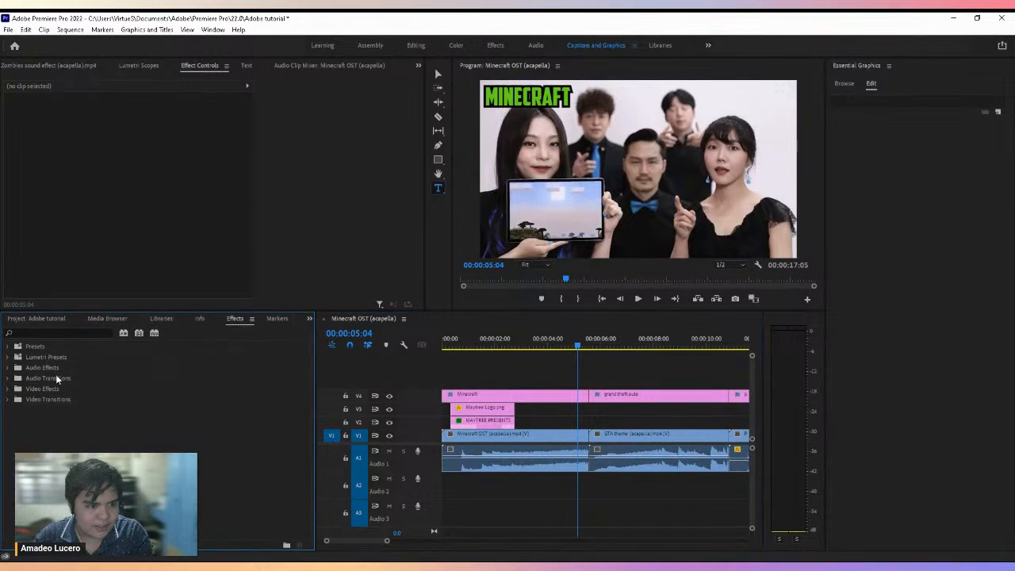
{"action": "left_click", "coordinate": [8, 400]}
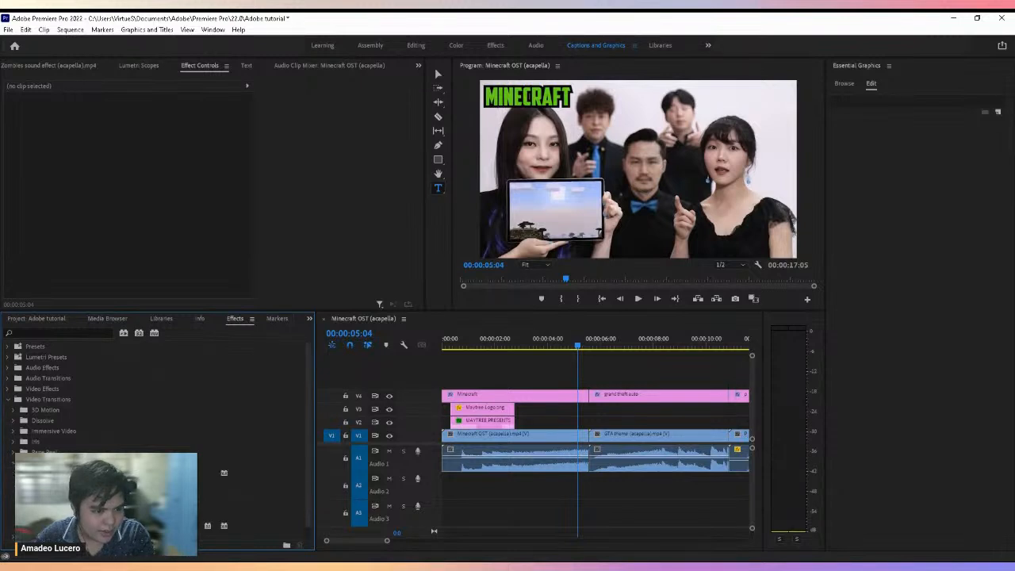
{"action": "scroll", "coordinate": [159, 396], "scroll_direction": "down", "scroll_amount": 1}
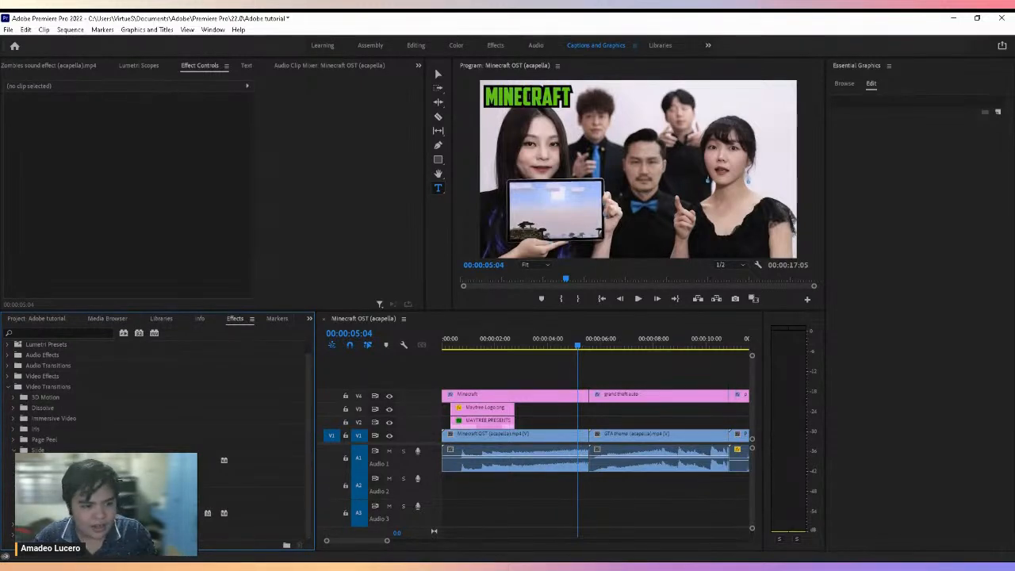
{"action": "left_click_drag", "start_coordinate": [63, 481], "coordinate": [599, 441]}
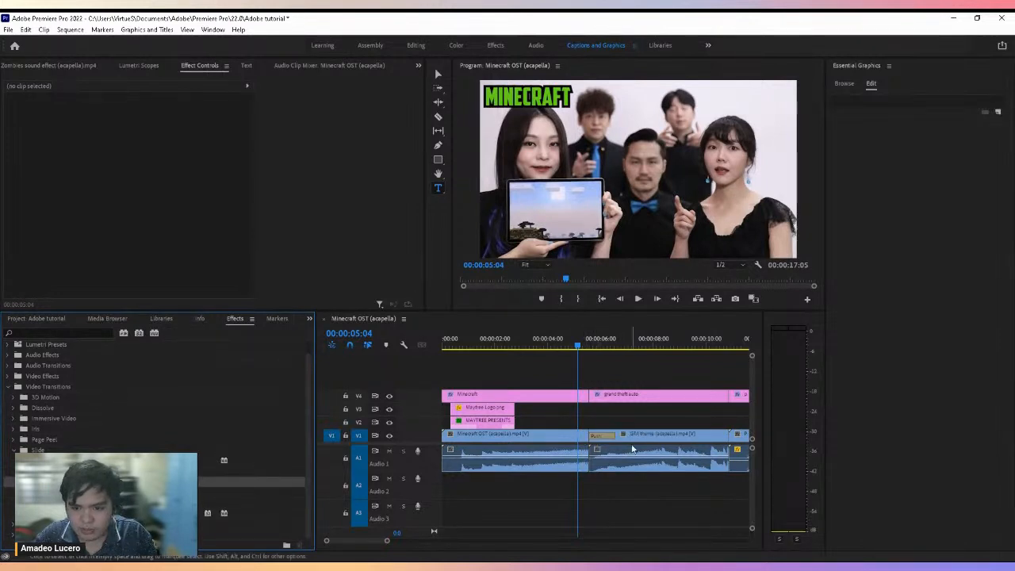
{"action": "key", "text": "space"}
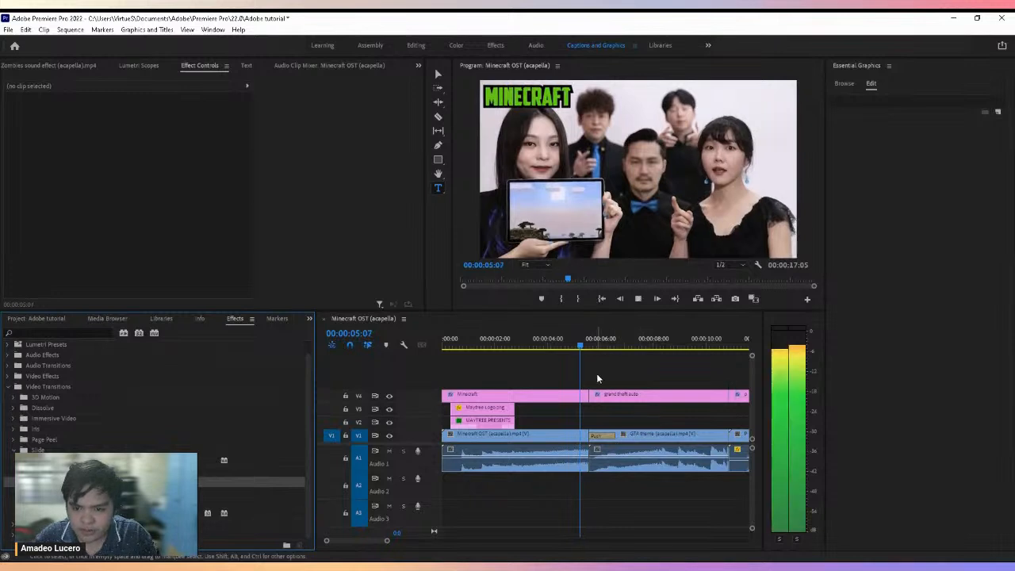
{"action": "key", "text": "space"}
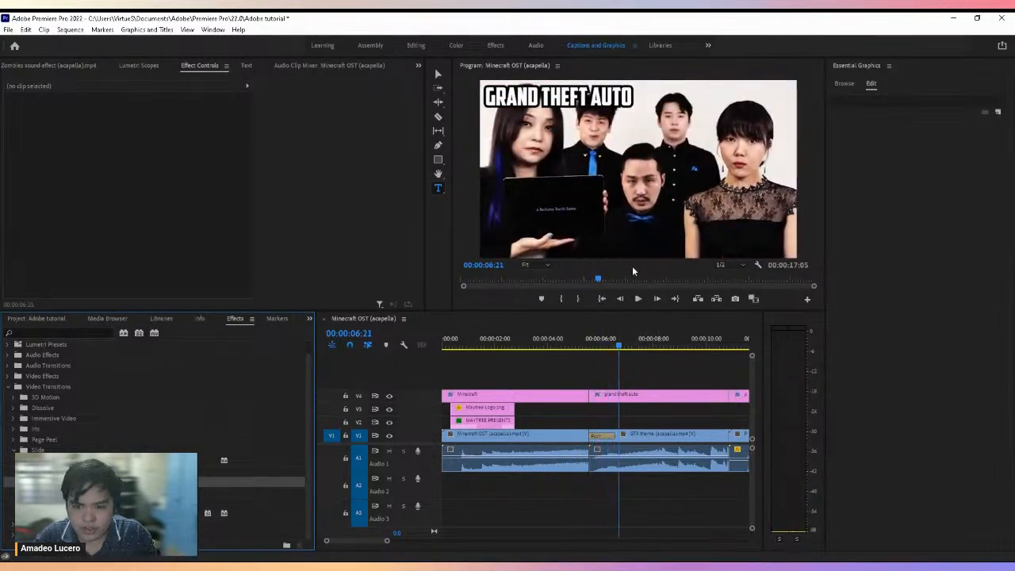
Shorten the Push transition between the Minecraft OST and GTA theme clips to a duration of 00:00:00:12
{"action": "left_click_drag", "start_coordinate": [389, 541], "coordinate": [366, 541]}
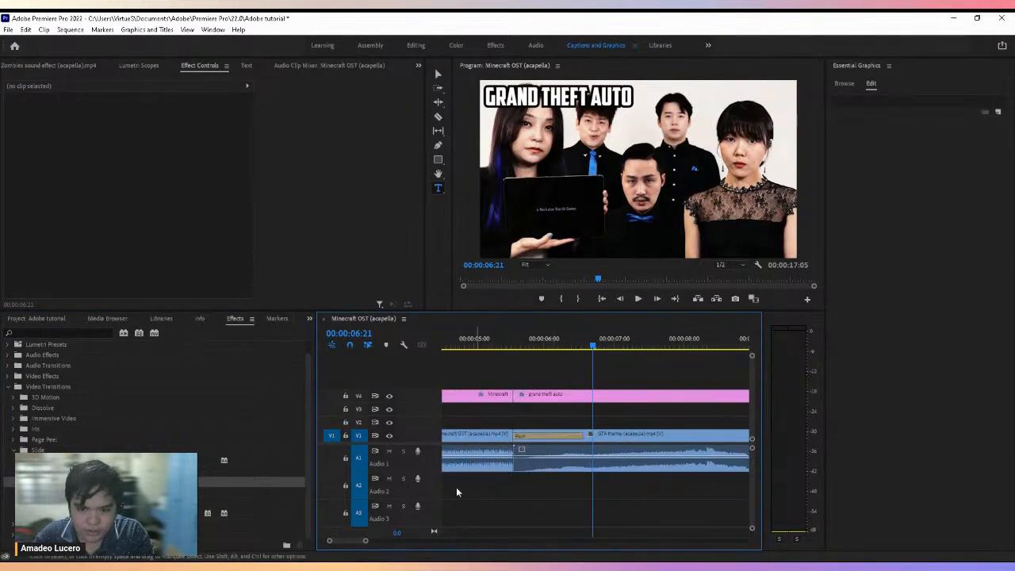
{"action": "left_click", "coordinate": [546, 435]}
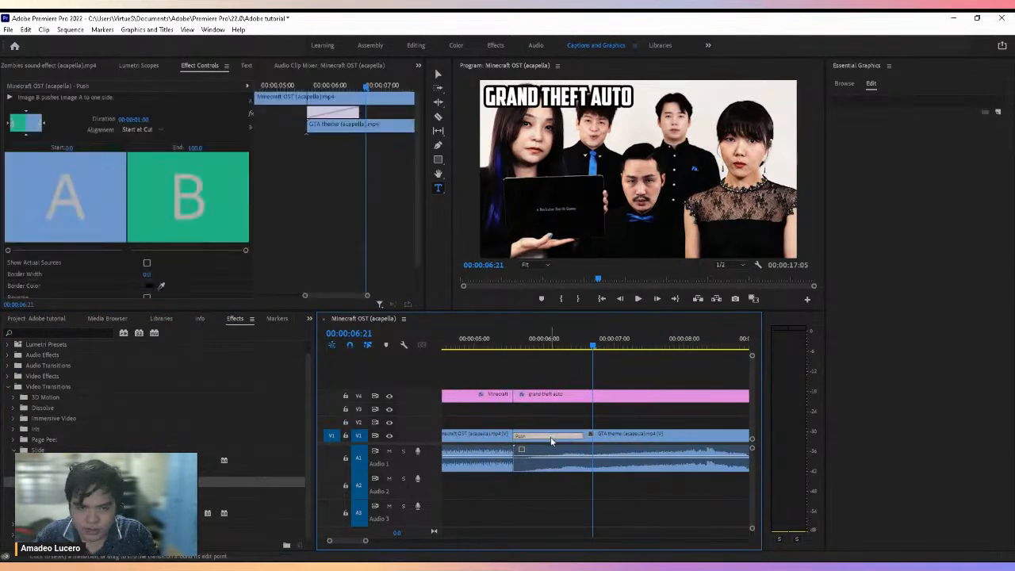
{"action": "left_click", "coordinate": [558, 357]}
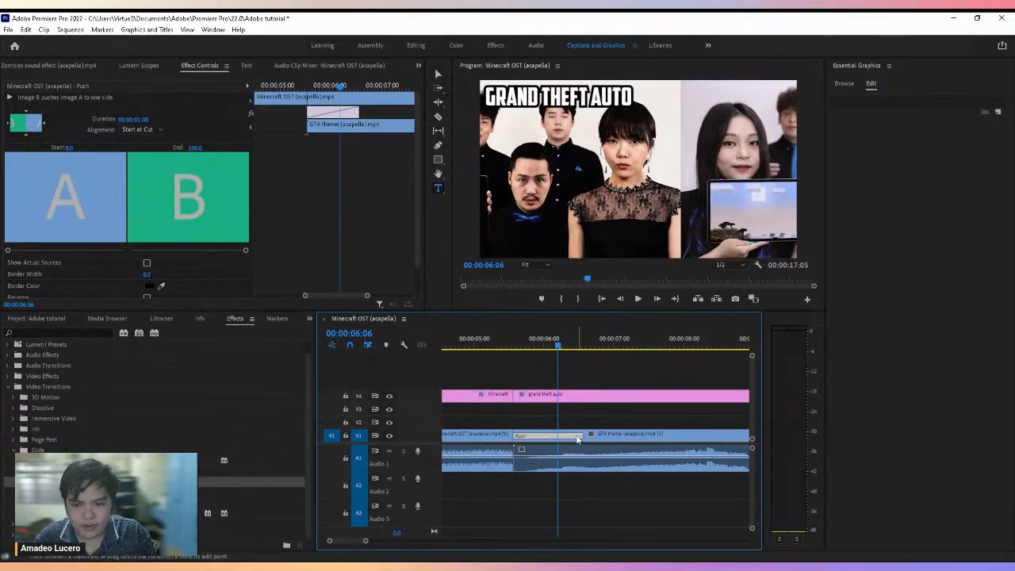
{"action": "left_click_drag", "start_coordinate": [582, 435], "coordinate": [542, 436]}
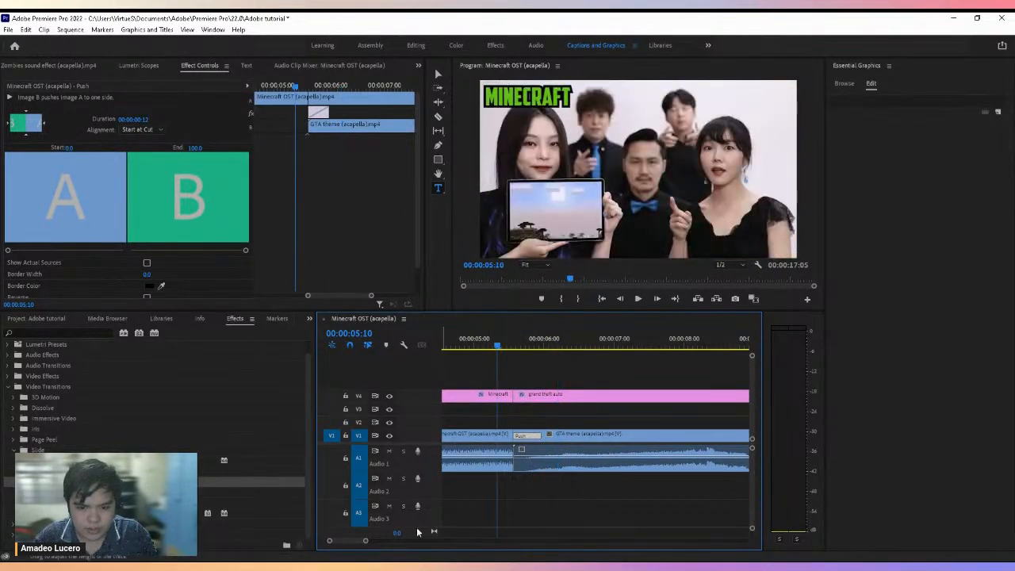
Mute the Audio 1 track and play back the shortened Push transition from 00:00:04:22 to 00:00:07:28
{"action": "left_click_drag", "start_coordinate": [365, 542], "coordinate": [413, 541]}
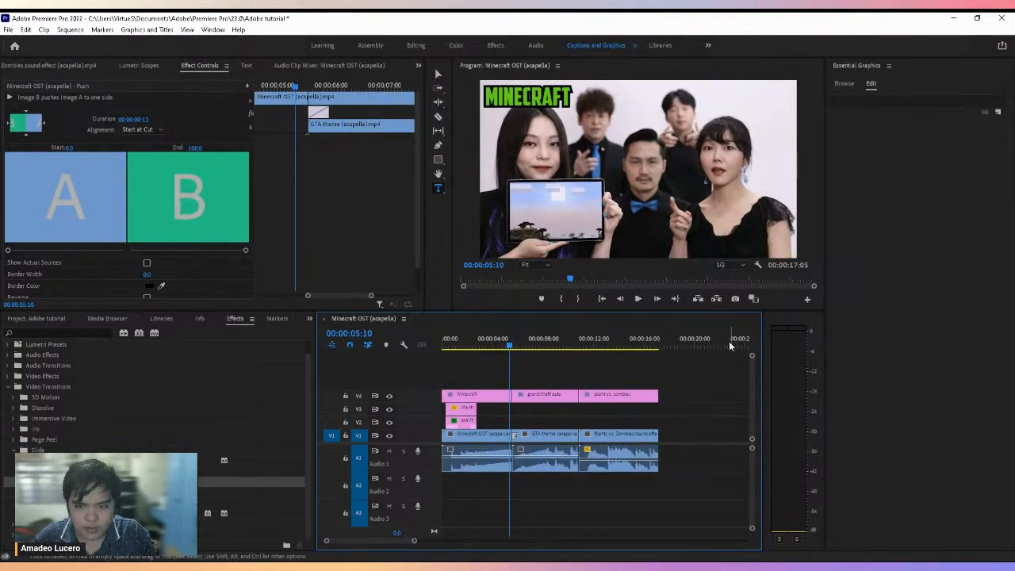
{"action": "left_click_drag", "start_coordinate": [508, 333], "coordinate": [501, 339]}
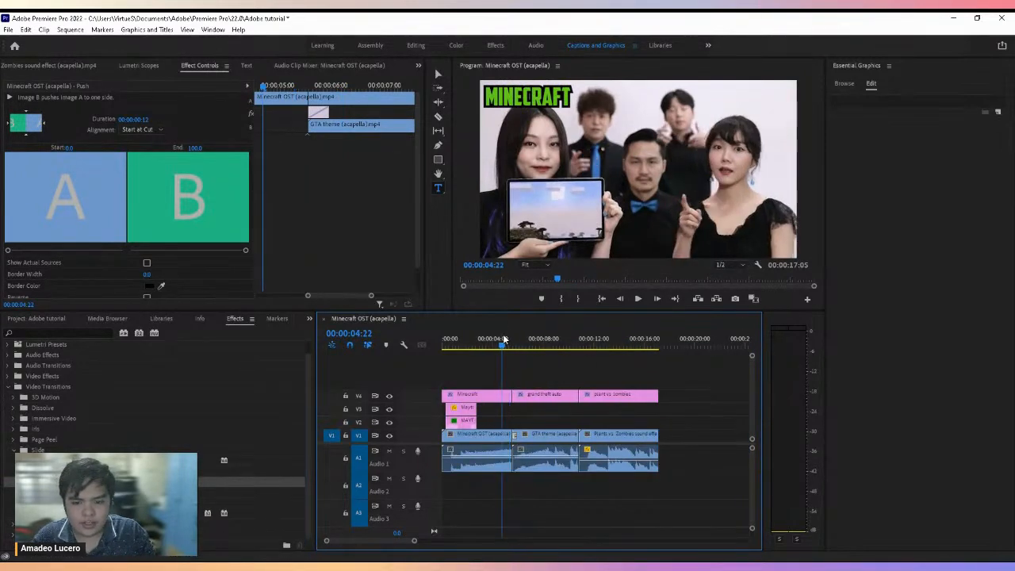
{"action": "left_click", "coordinate": [390, 451]}
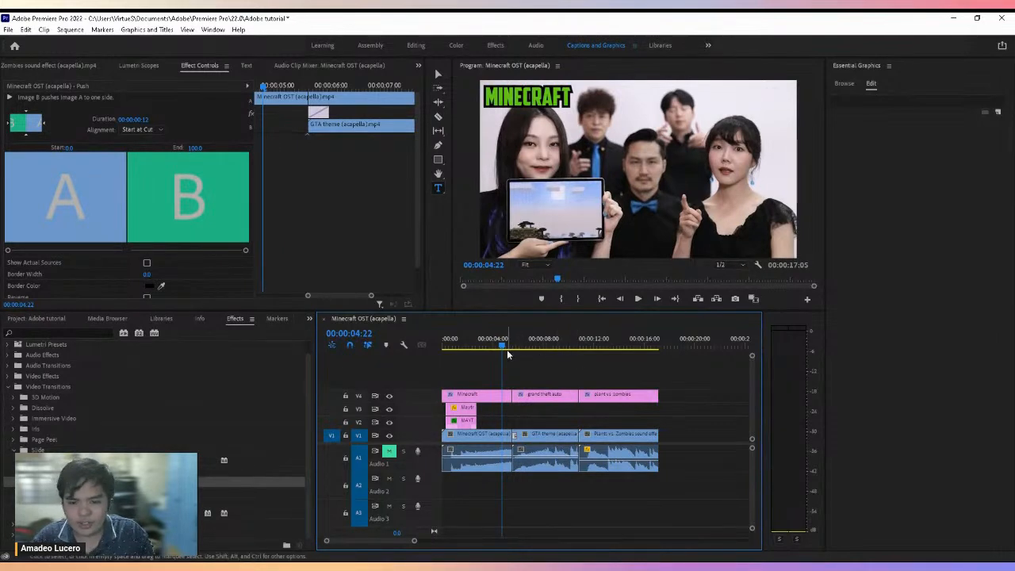
{"action": "key", "text": "space"}
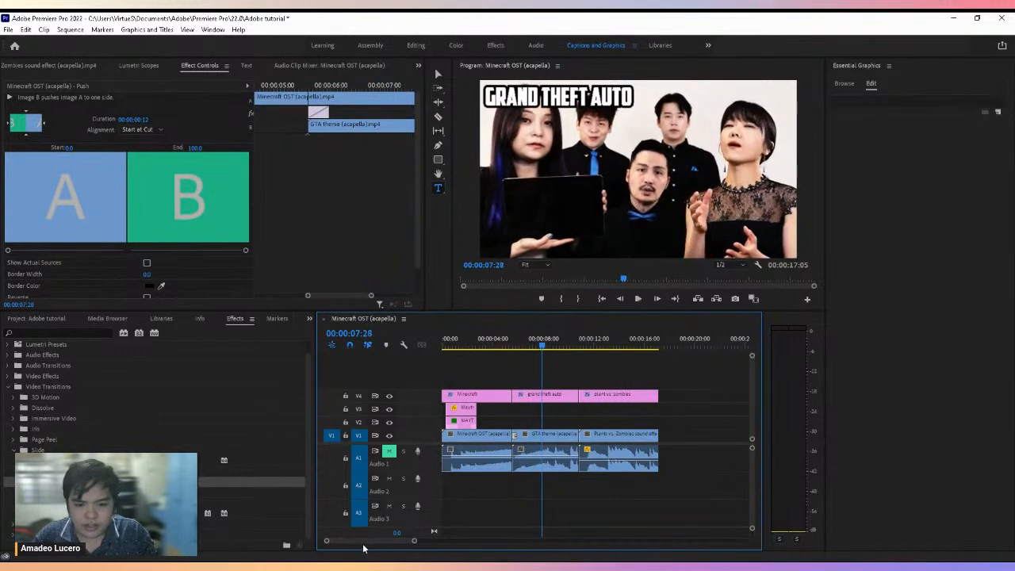
Lengthen the Push transition between the Minecraft OST and GTA theme clips to a duration of 00:00:00:20
{"action": "key", "text": "space"}
{"action": "left_click_drag", "start_coordinate": [325, 541], "coordinate": [350, 542]}
{"action": "left_click_drag", "start_coordinate": [511, 434], "coordinate": [514, 436]}
{"action": "left_click", "coordinate": [472, 343]}
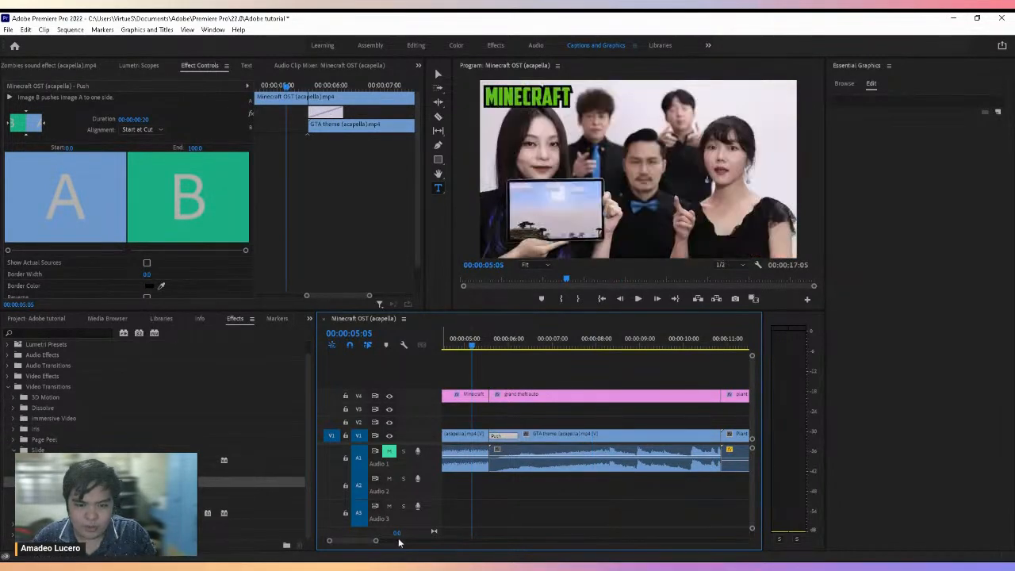
{"action": "left_click_drag", "start_coordinate": [378, 542], "coordinate": [394, 542]}
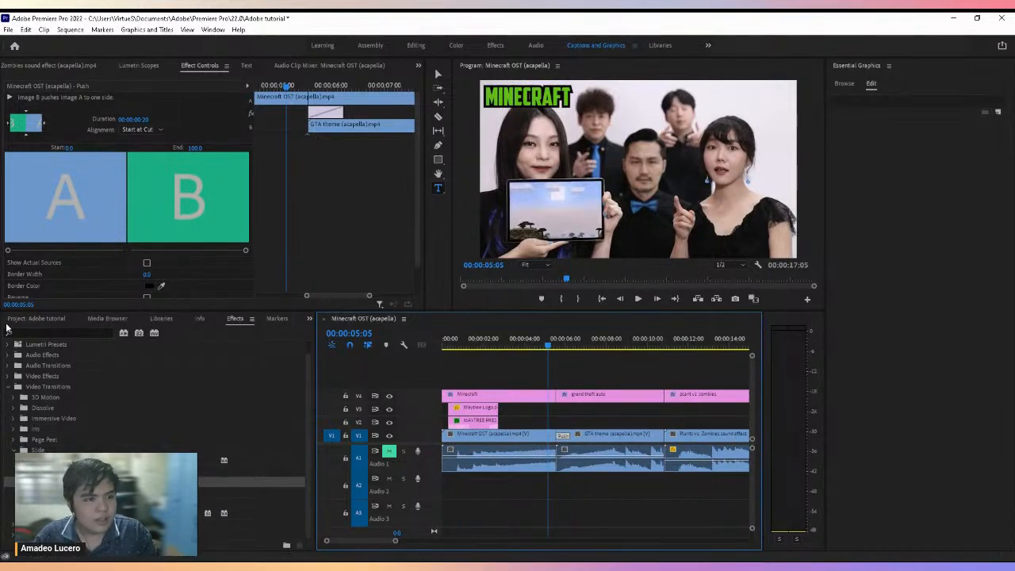
Create a new adjustment layer at 1280 x 720, 29.97 fps Non-Drop-Frame and Square Pixels (1.0)
{"action": "left_click", "coordinate": [48, 318]}
{"action": "scroll", "coordinate": [228, 451], "scroll_direction": "down", "scroll_amount": 5}
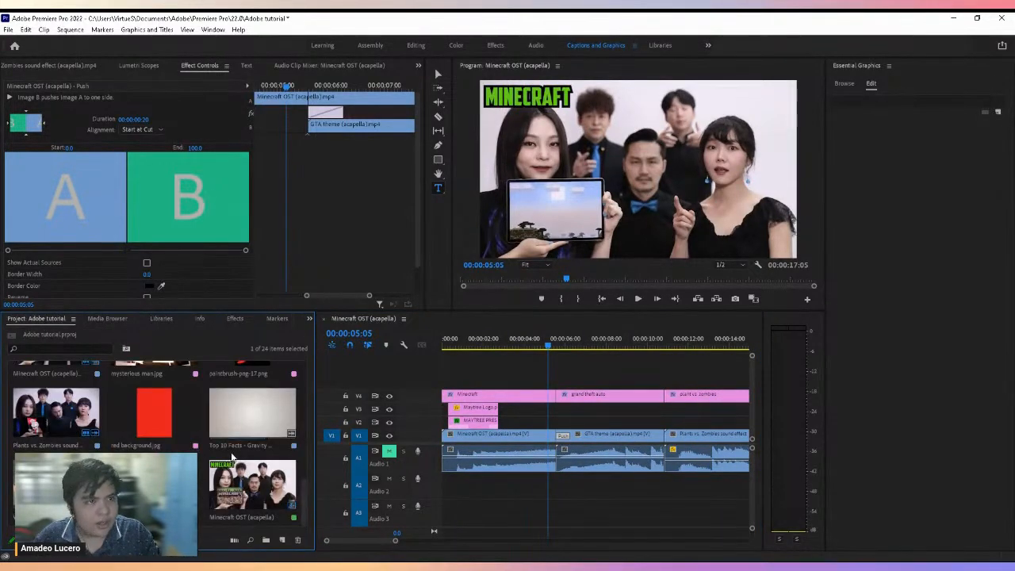
{"action": "scroll", "coordinate": [236, 464], "scroll_direction": "up", "scroll_amount": 4}
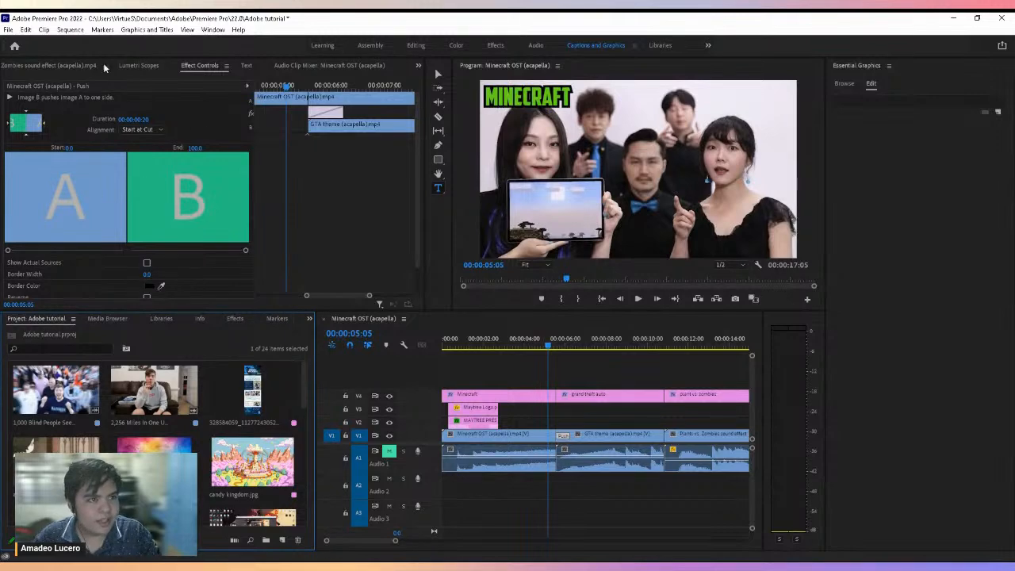
{"action": "left_click", "coordinate": [7, 30]}
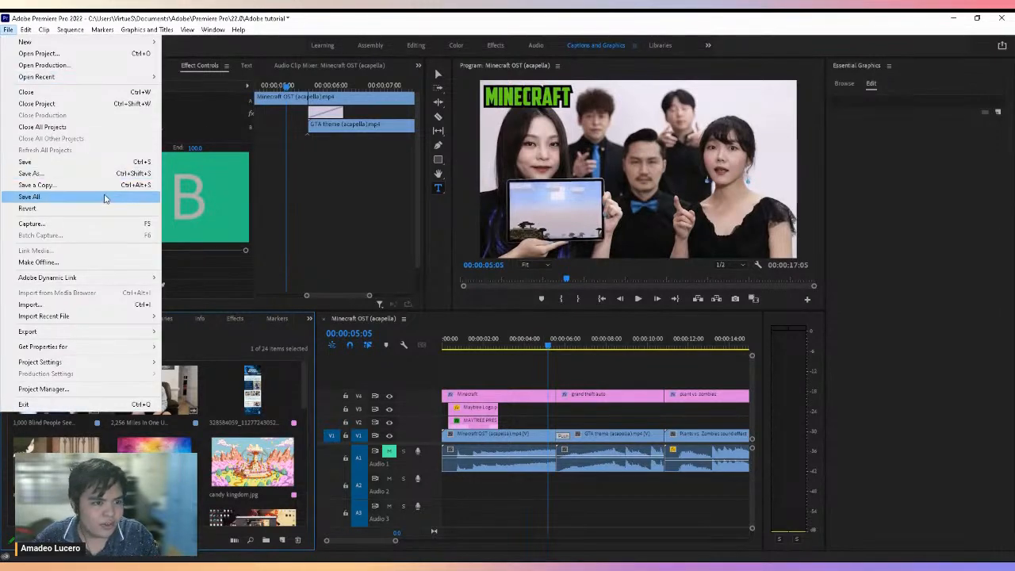
{"action": "mouse_move", "coordinate": [86, 30]}
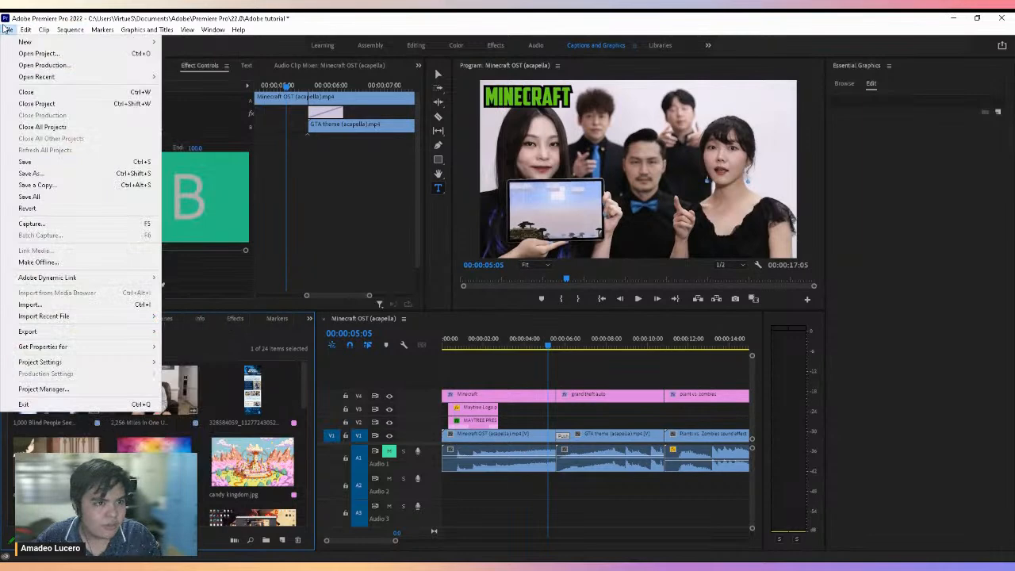
{"action": "mouse_move", "coordinate": [6, 35]}
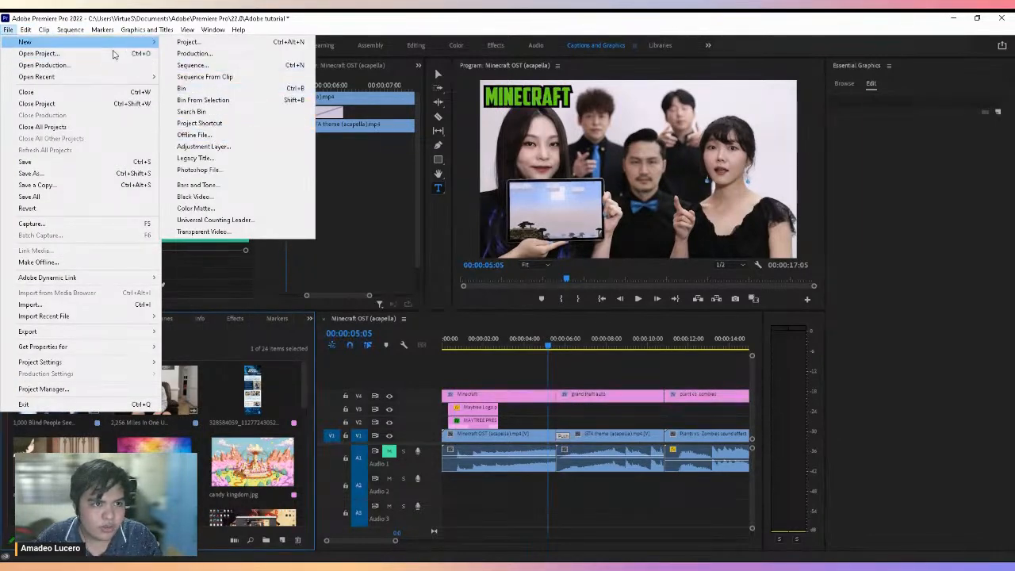
{"action": "mouse_move", "coordinate": [119, 42]}
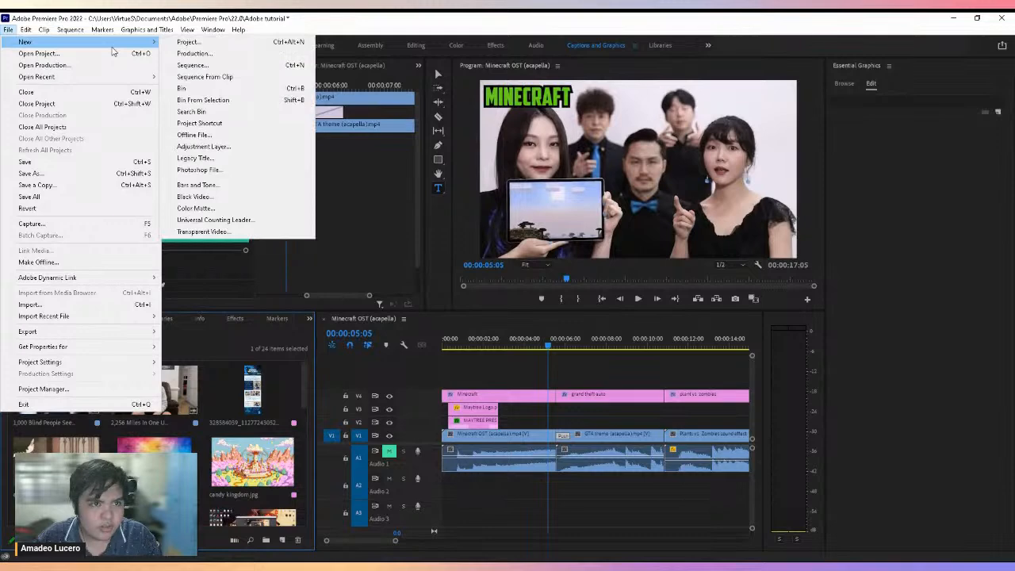
{"action": "left_click", "coordinate": [227, 153]}
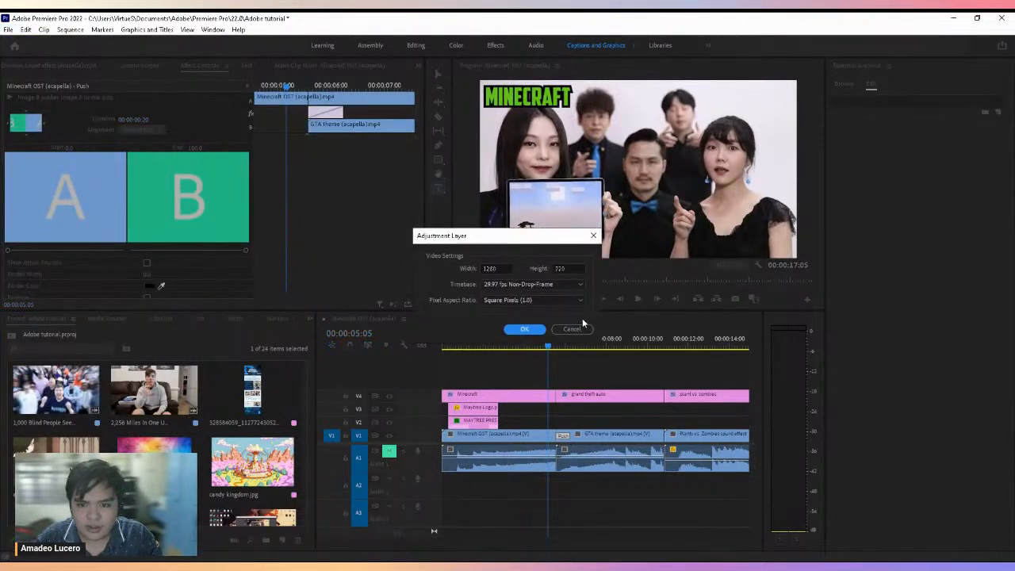
{"action": "left_click", "coordinate": [524, 328]}
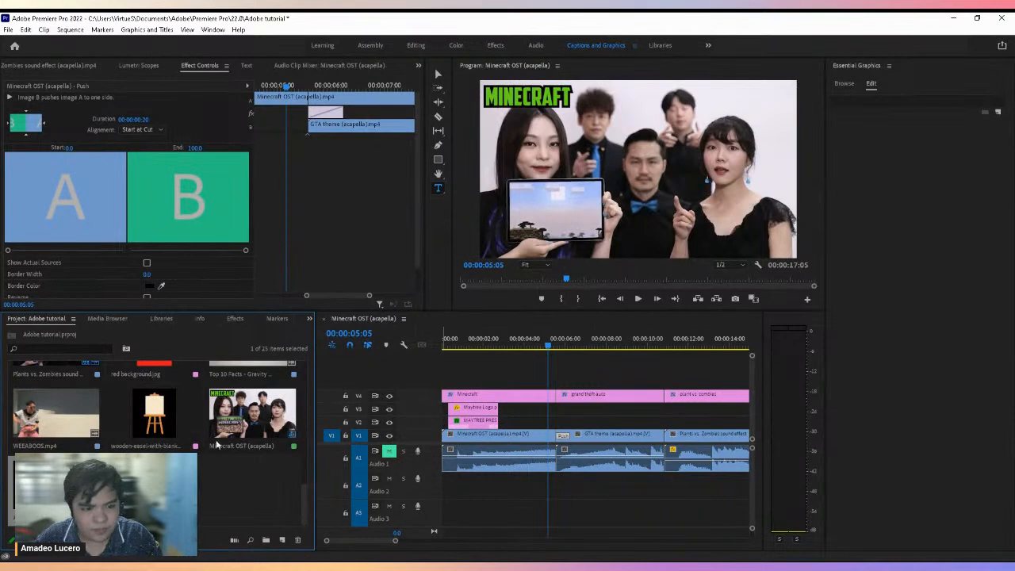
Place the adjustment layer on V5 at the start of the grand theft auto part and trim it to roughly the Push transition's length
{"action": "left_click_drag", "start_coordinate": [56, 484], "coordinate": [558, 384]}
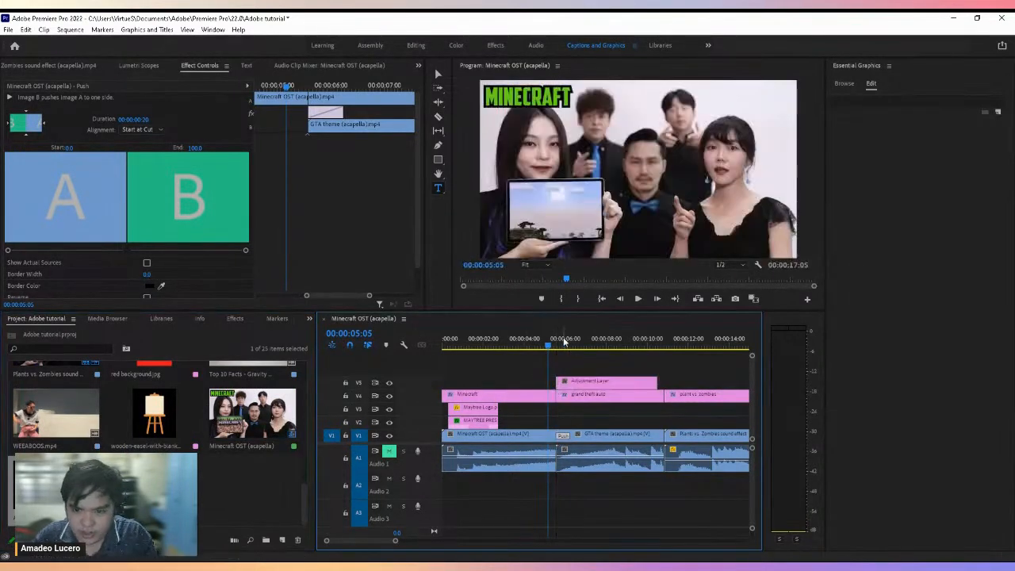
{"action": "left_click_drag", "start_coordinate": [656, 381], "coordinate": [567, 383]}
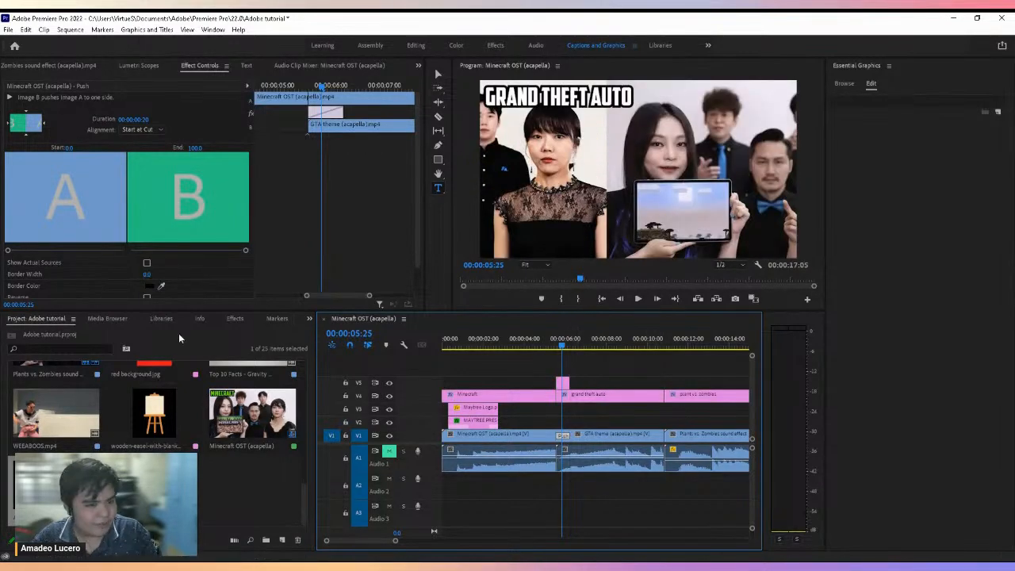
Find the Directional Blur video effect and apply it to the adjustment layer on V5
{"action": "left_click", "coordinate": [233, 319]}
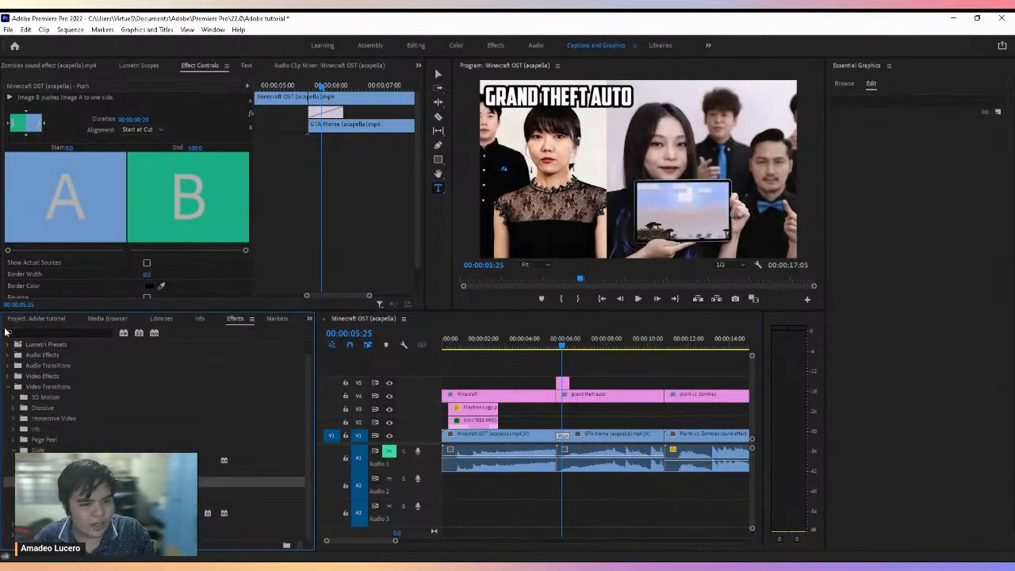
{"action": "left_click", "coordinate": [48, 333]}
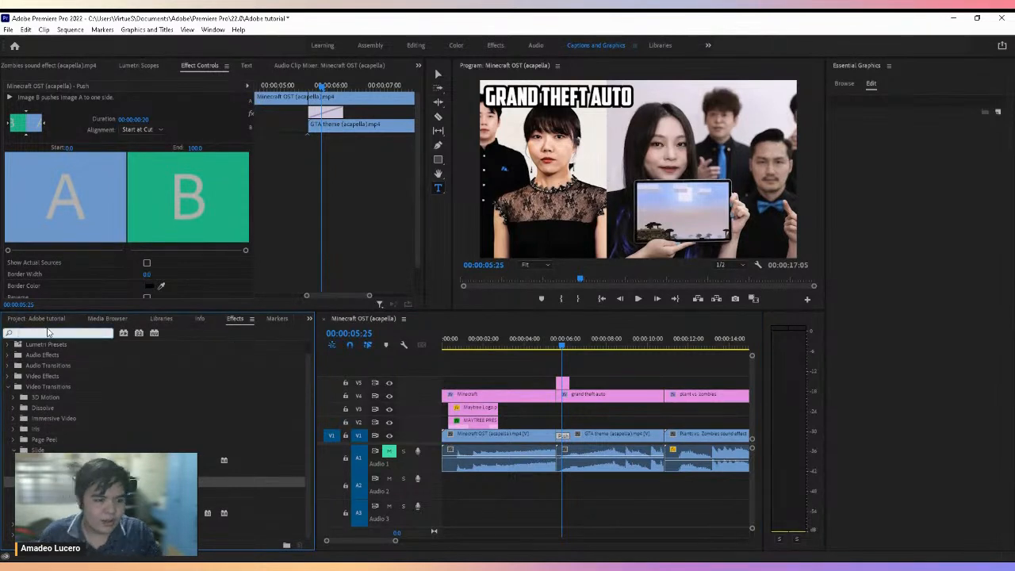
{"action": "type", "text": "DIREC"}
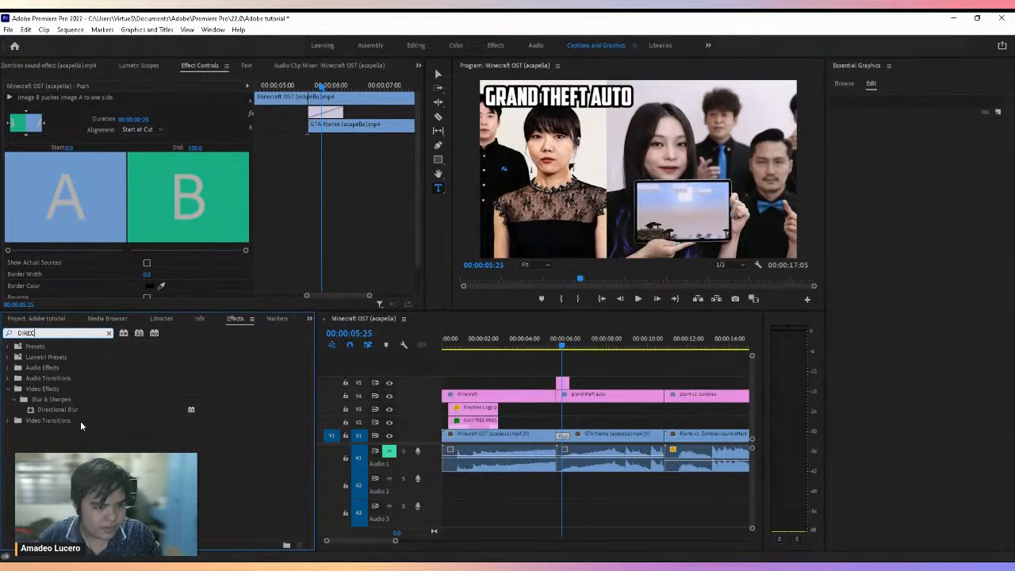
{"action": "left_click_drag", "start_coordinate": [63, 409], "coordinate": [563, 384]}
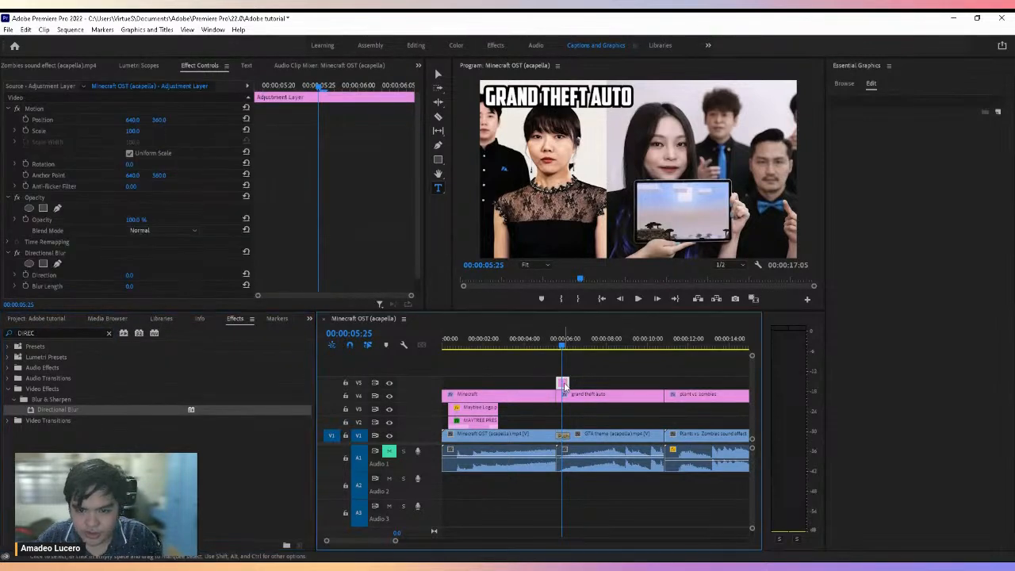
Set the adjustment layer's Directional Blur to a Blur Length of 30 and a Direction of 90°
{"action": "scroll", "coordinate": [415, 180], "scroll_direction": "down", "scroll_amount": 1}
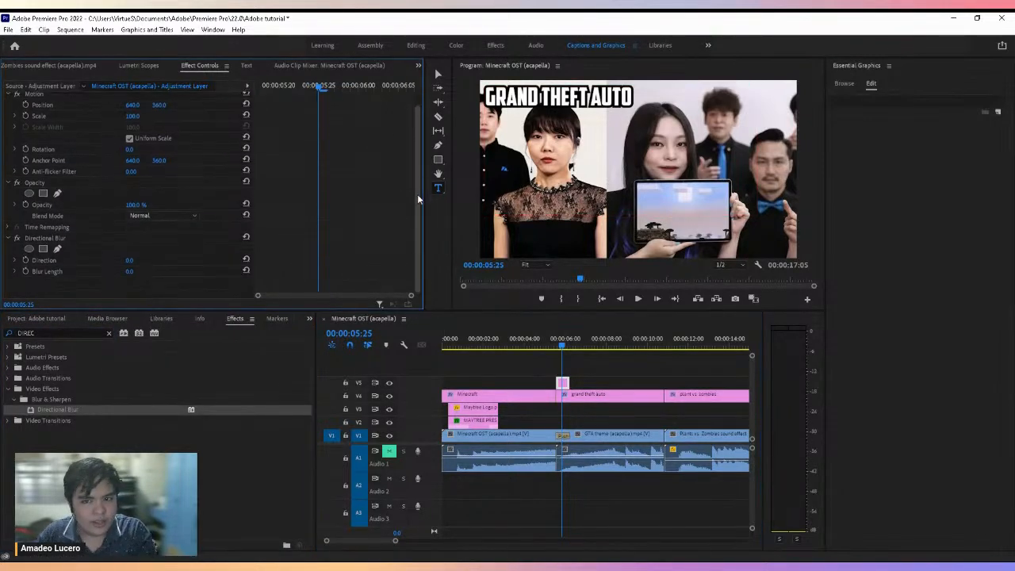
{"action": "mouse_move", "coordinate": [422, 216]}
{"action": "left_mouse_down"}
{"action": "mouse_move", "coordinate": [428, 179]}
{"action": "mouse_move", "coordinate": [428, 199]}
{"action": "left_mouse_up"}
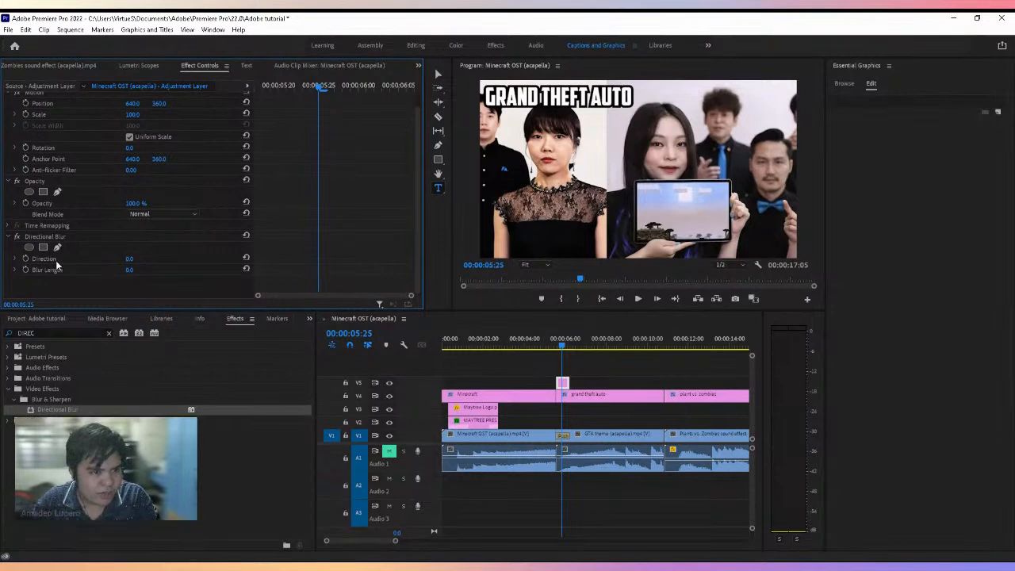
{"action": "left_click", "coordinate": [132, 269]}
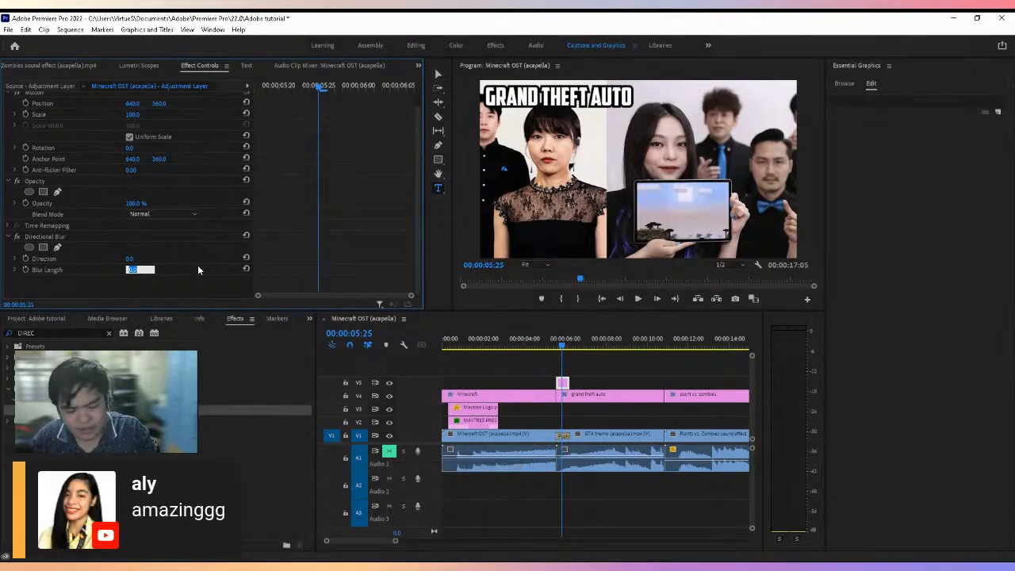
{"action": "type", "text": "30"}
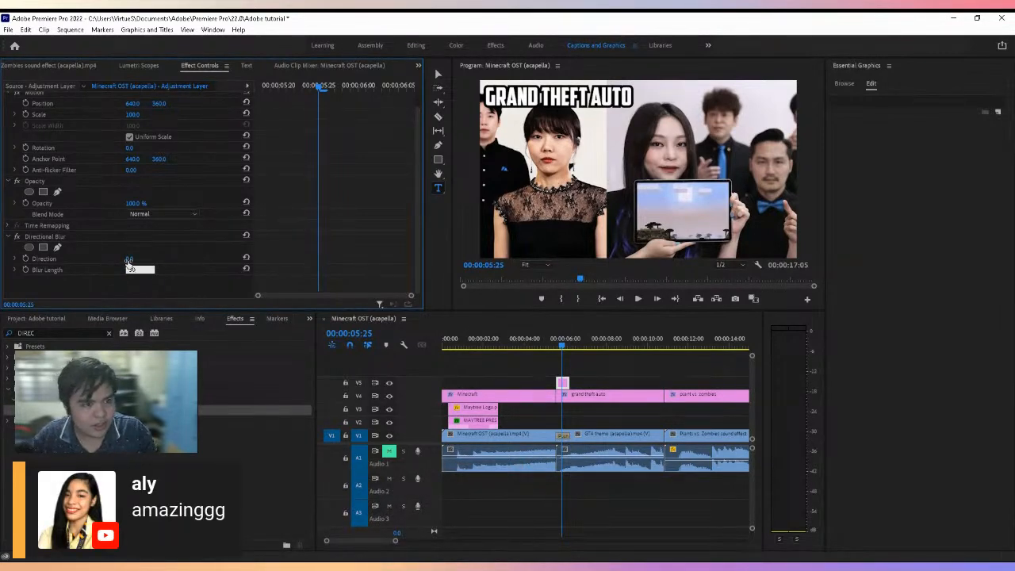
{"action": "left_click", "coordinate": [561, 340]}
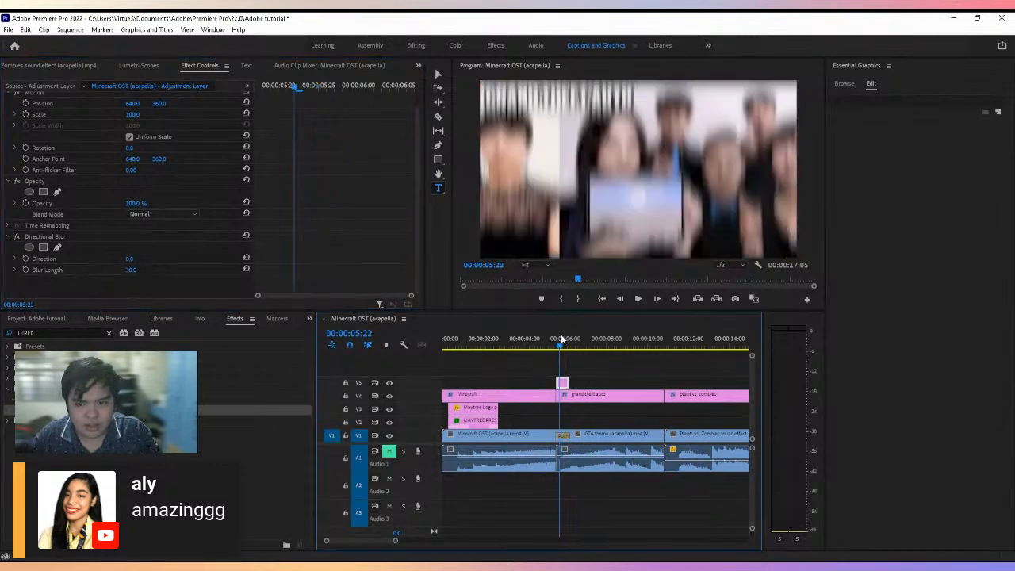
{"action": "left_click", "coordinate": [140, 258]}
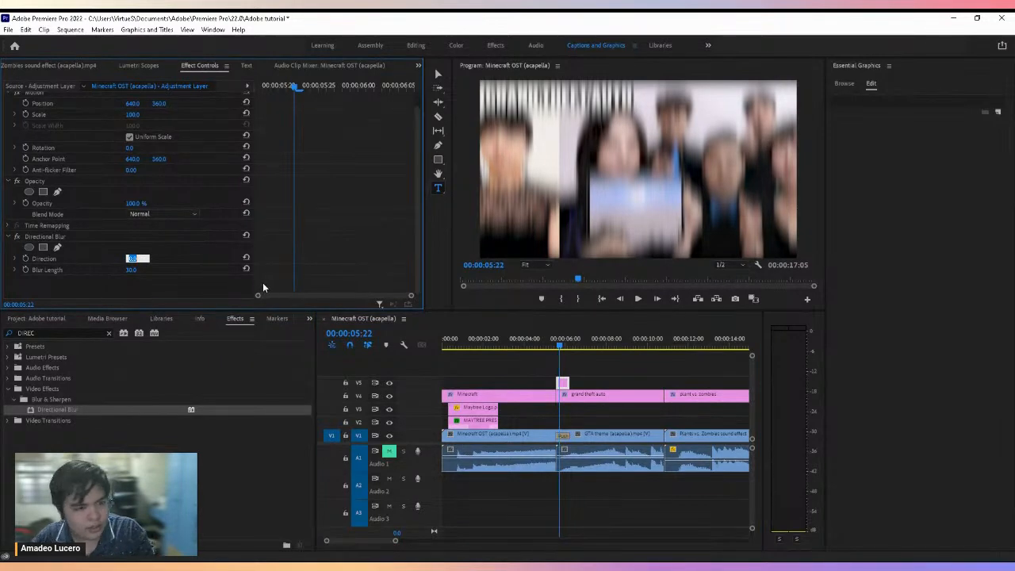
{"action": "type", "text": "90"}
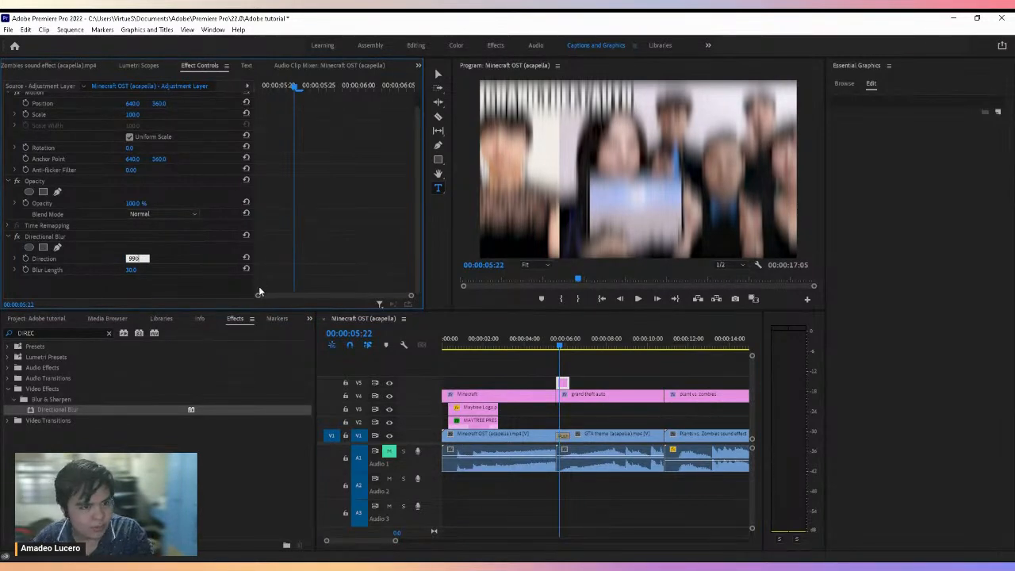
Play back the blurred Push transition from 00:00:04:20 to 00:00:10:06
{"action": "left_click", "coordinate": [555, 341]}
{"action": "left_click_drag", "start_coordinate": [554, 341], "coordinate": [530, 341]}
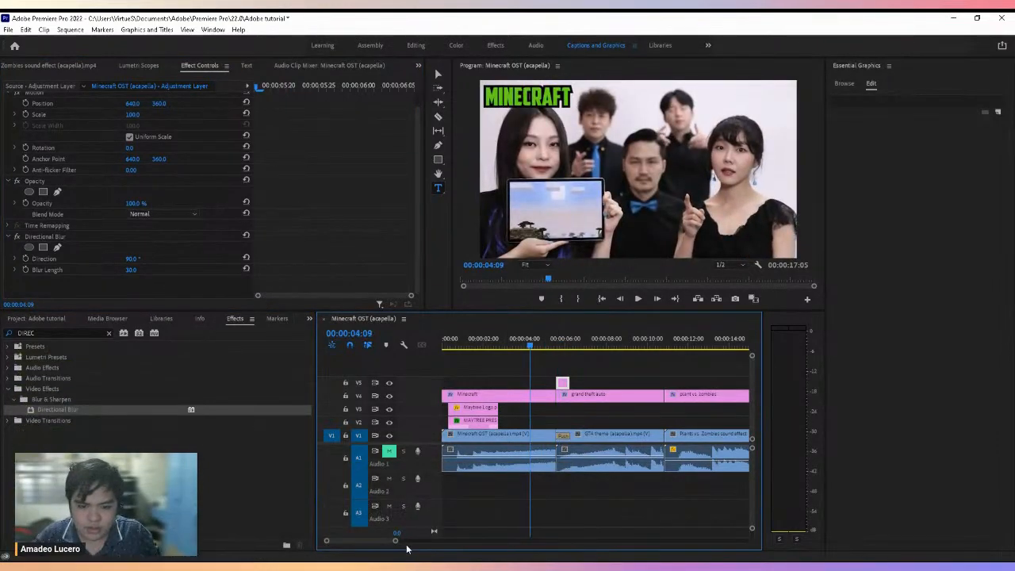
{"action": "left_click_drag", "start_coordinate": [395, 542], "coordinate": [414, 542]}
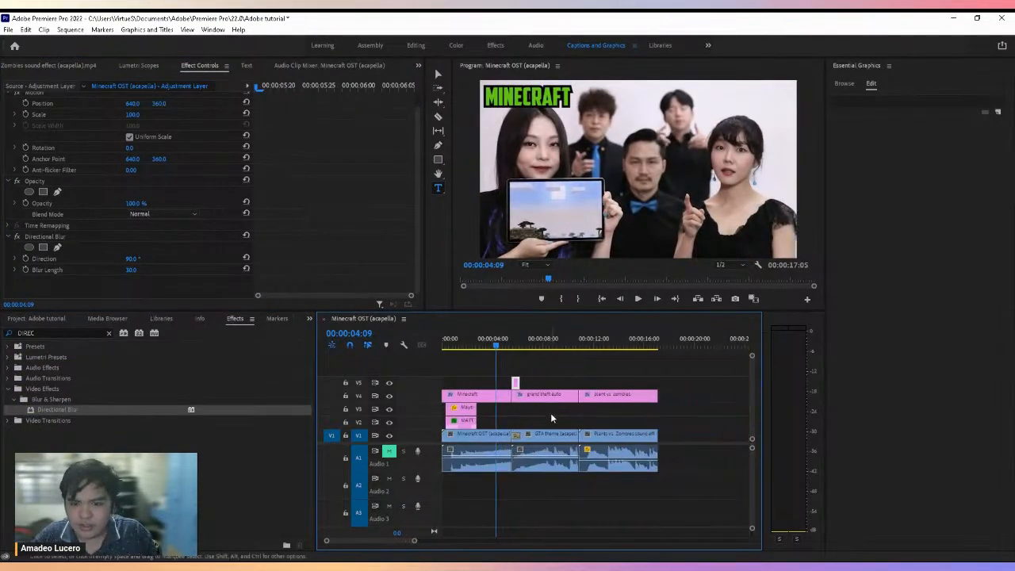
{"action": "left_click_drag", "start_coordinate": [496, 344], "coordinate": [501, 345]}
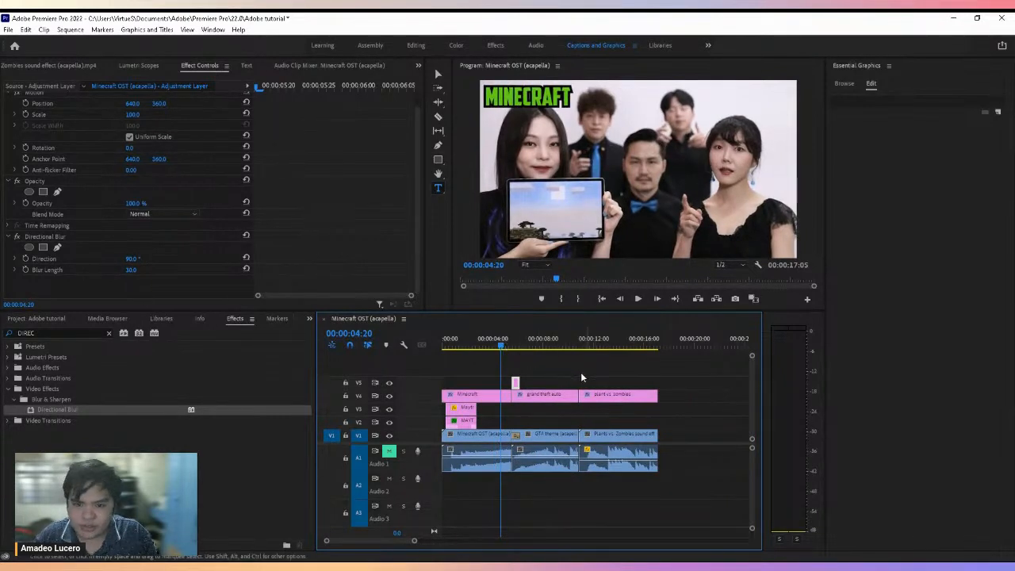
{"action": "key", "text": "space"}
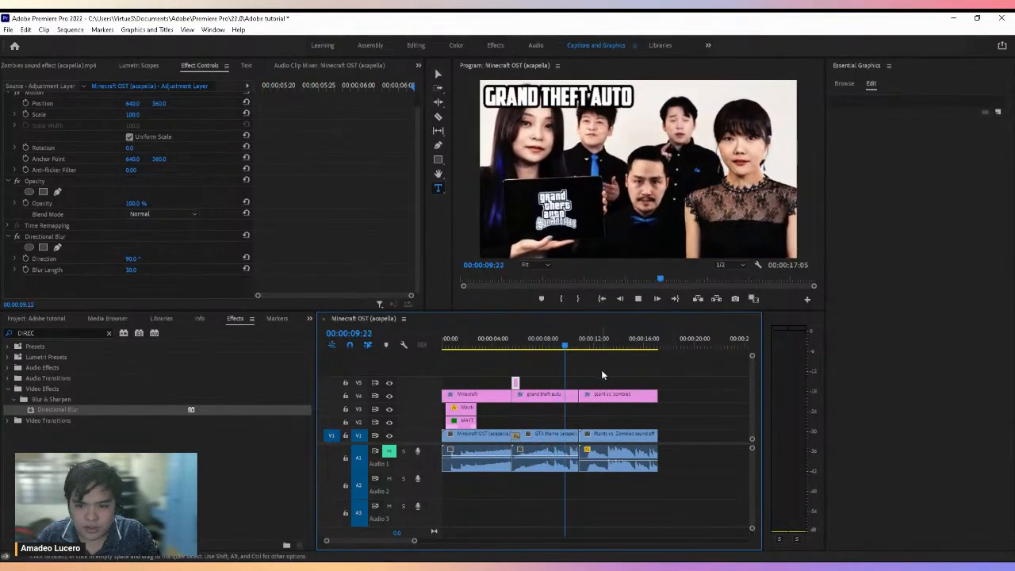
{"action": "key", "text": "space"}
Apply the Push transition at the start of the Plants vs. Zombies clip on V1 and set its duration to 00:00:00:16
{"action": "scroll", "coordinate": [329, 541], "scroll_direction": "up", "scroll_amount": 1}
{"action": "scroll", "coordinate": [329, 541], "scroll_direction": "up", "scroll_amount": 2}
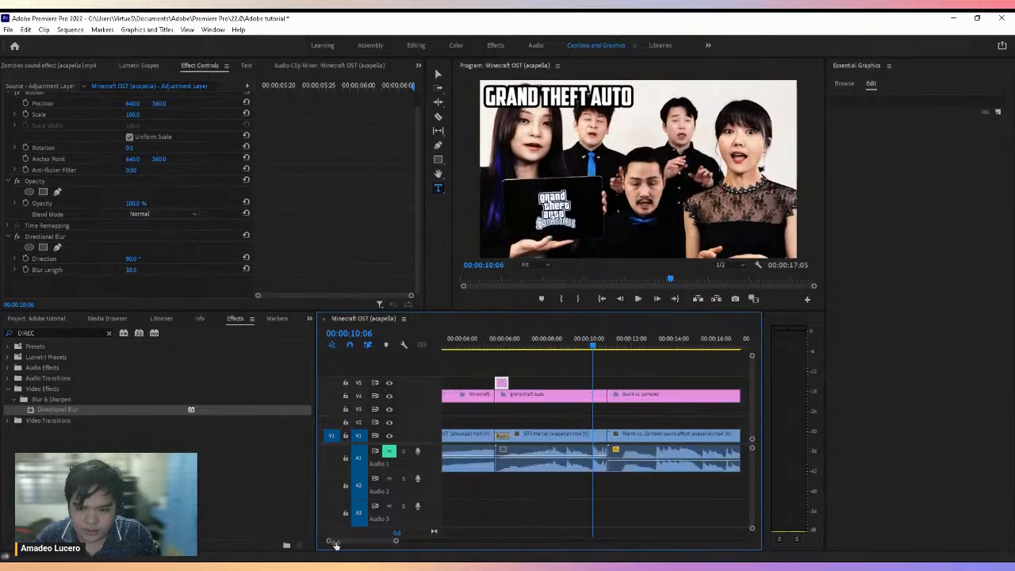
{"action": "left_click_drag", "start_coordinate": [593, 343], "coordinate": [605, 344]}
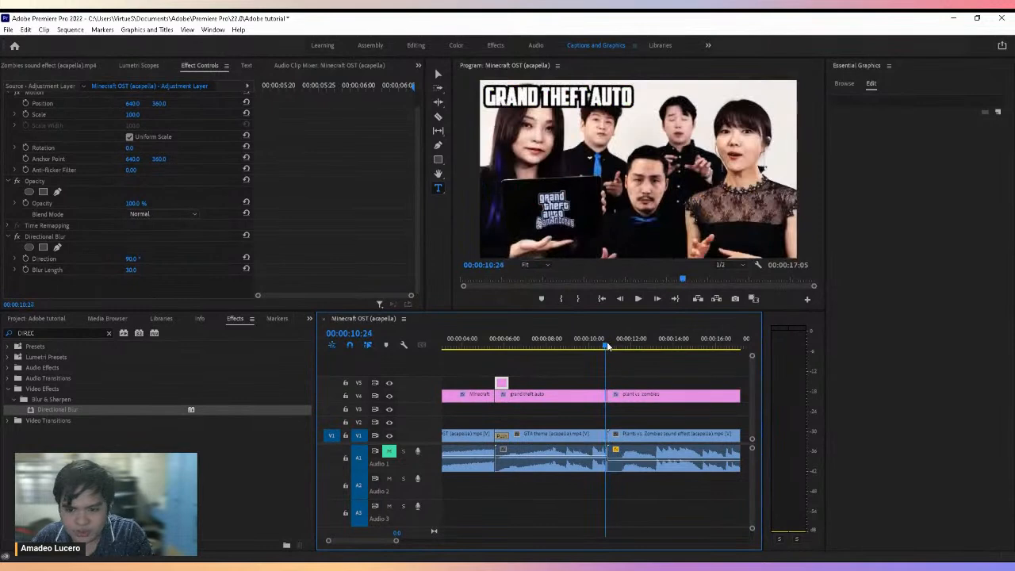
{"action": "left_click_drag", "start_coordinate": [62, 331], "coordinate": [7, 331]}
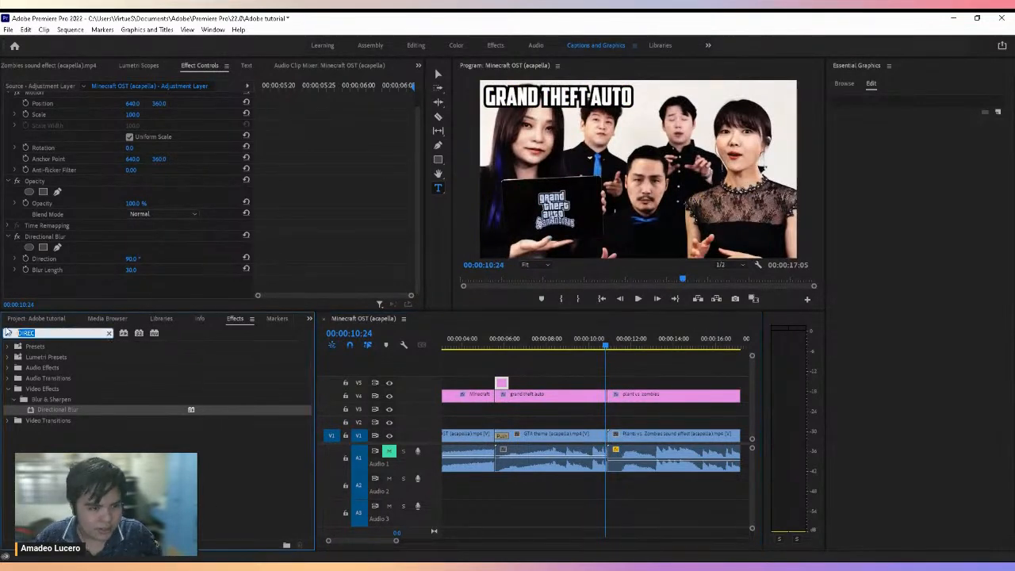
{"action": "type", "text": "PUSH"}
{"action": "left_click_drag", "start_coordinate": [42, 420], "coordinate": [612, 437]}
{"action": "left_click", "coordinate": [611, 345]}
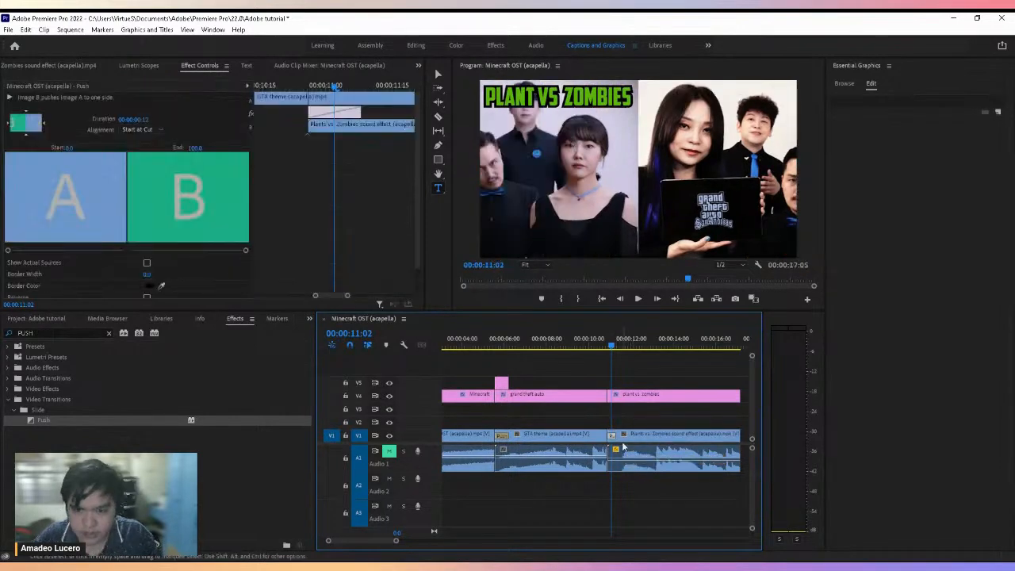
{"action": "left_click", "coordinate": [155, 118]}
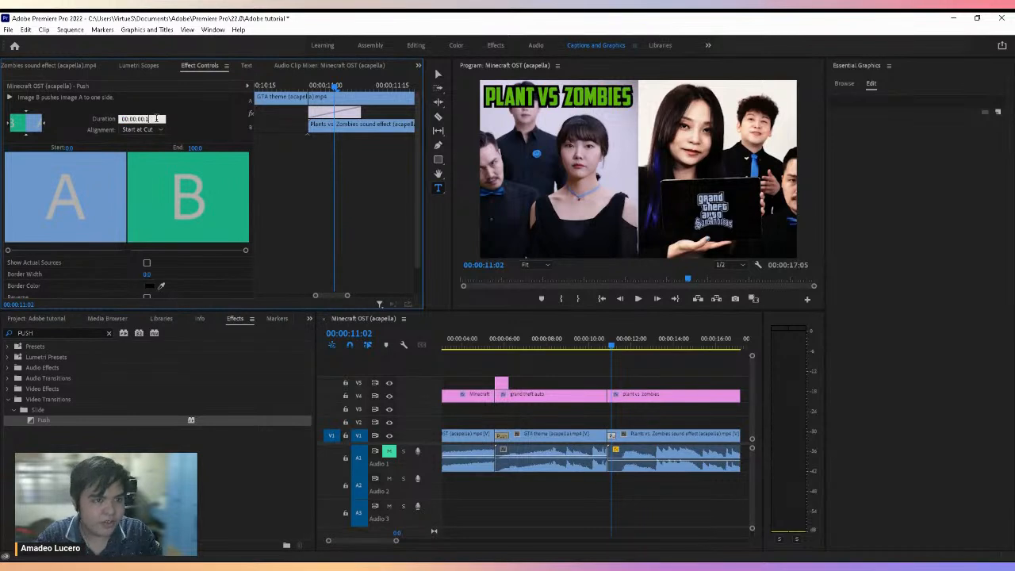
{"action": "left_click", "coordinate": [611, 343]}
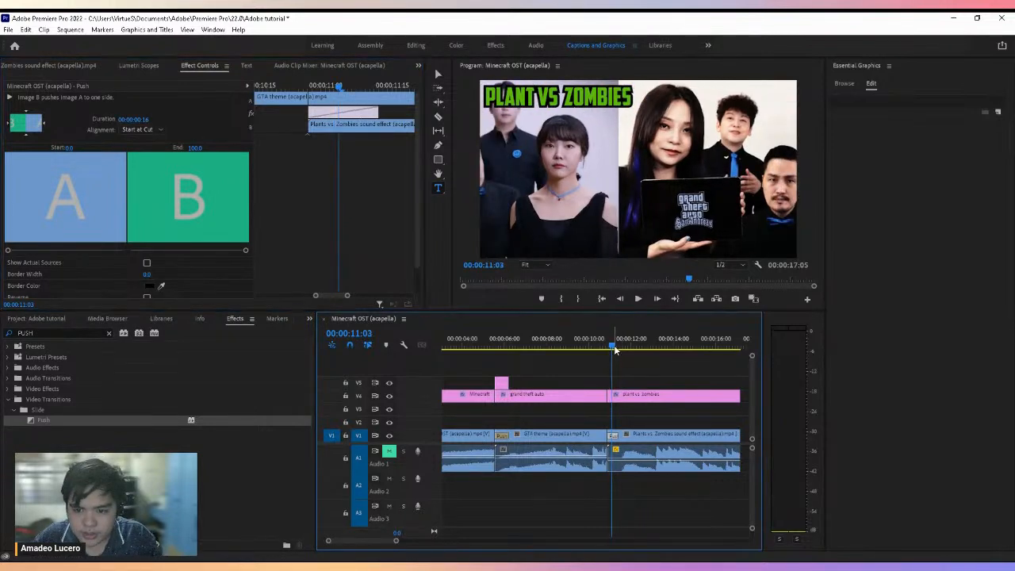
Duplicate the blurred adjustment layer on V5 to the start of the plant vs zombies part, above the second Push transition
{"action": "left_click", "coordinate": [500, 384]}
{"action": "left_click", "coordinate": [503, 338]}
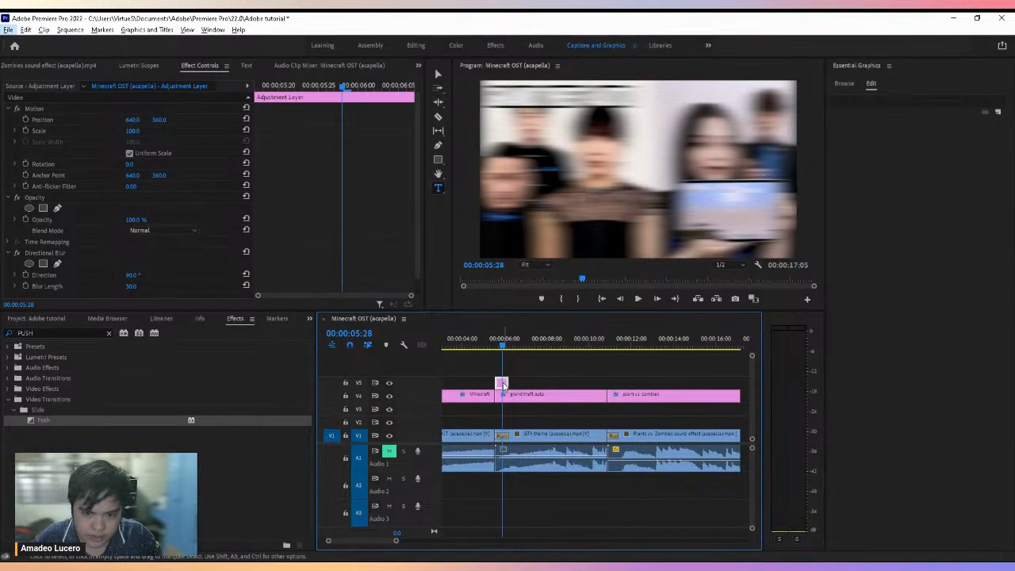
{"action": "left_click_drag", "start_coordinate": [502, 385], "coordinate": [618, 382]}
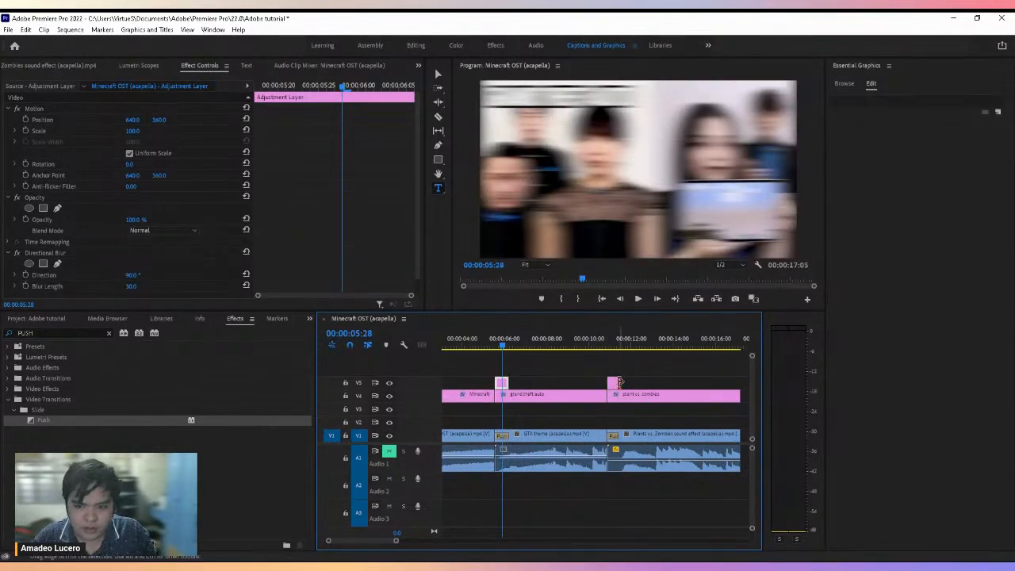
Play back the whole sequence from 00:00:00:00 to its end at 00:00:17:05
{"action": "left_click_drag", "start_coordinate": [396, 540], "coordinate": [416, 542]}
{"action": "key", "text": "Home"}
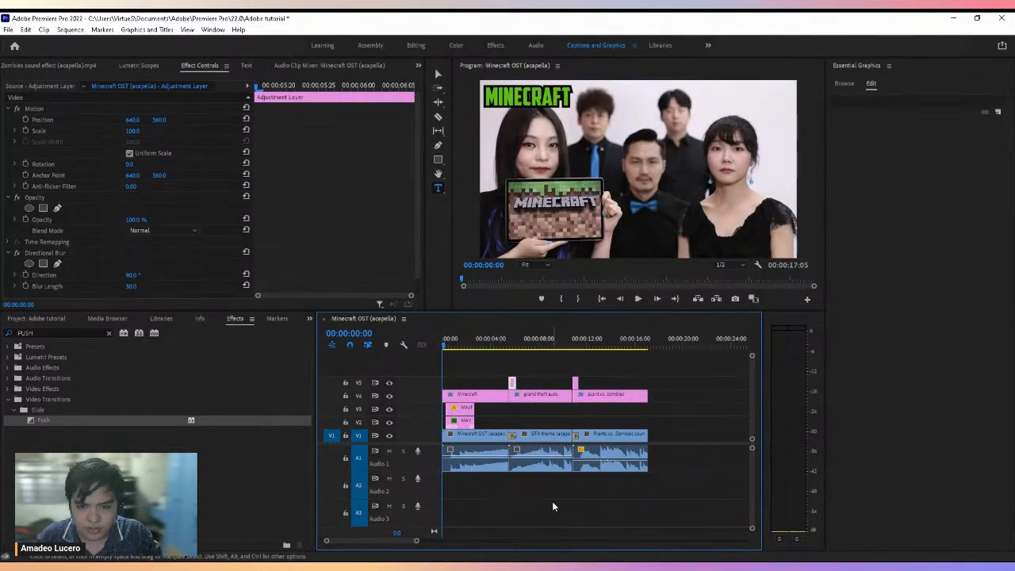
{"action": "key", "text": "space"}
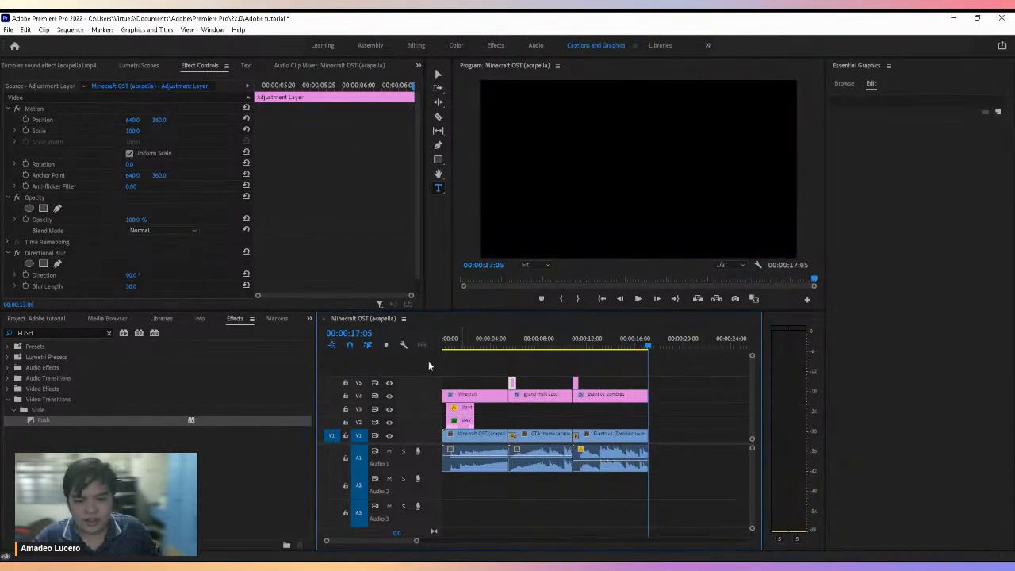
Scrub the sequence up to 00:00:08:28 in the grand theft auto part and return the playhead to 00:00:00:00
{"action": "mouse_move", "coordinate": [326, 543]}
{"action": "left_mouse_down"}
{"action": "mouse_move", "coordinate": [340, 546]}
{"action": "mouse_move", "coordinate": [310, 547]}
{"action": "left_mouse_up"}
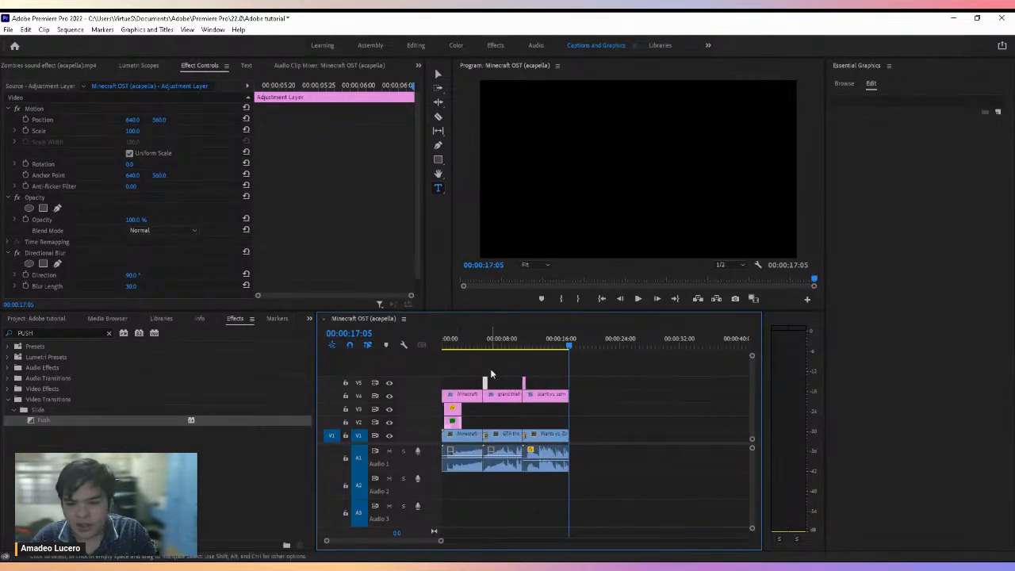
{"action": "left_click", "coordinate": [455, 344]}
{"action": "left_click_drag", "start_coordinate": [452, 344], "coordinate": [437, 344]}
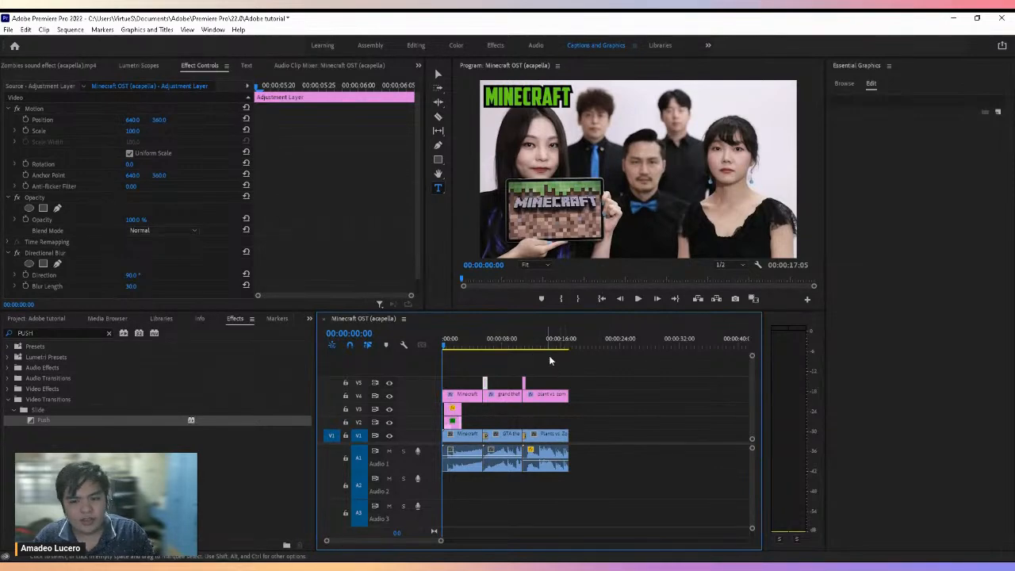
{"action": "left_click_drag", "start_coordinate": [448, 343], "coordinate": [508, 343]}
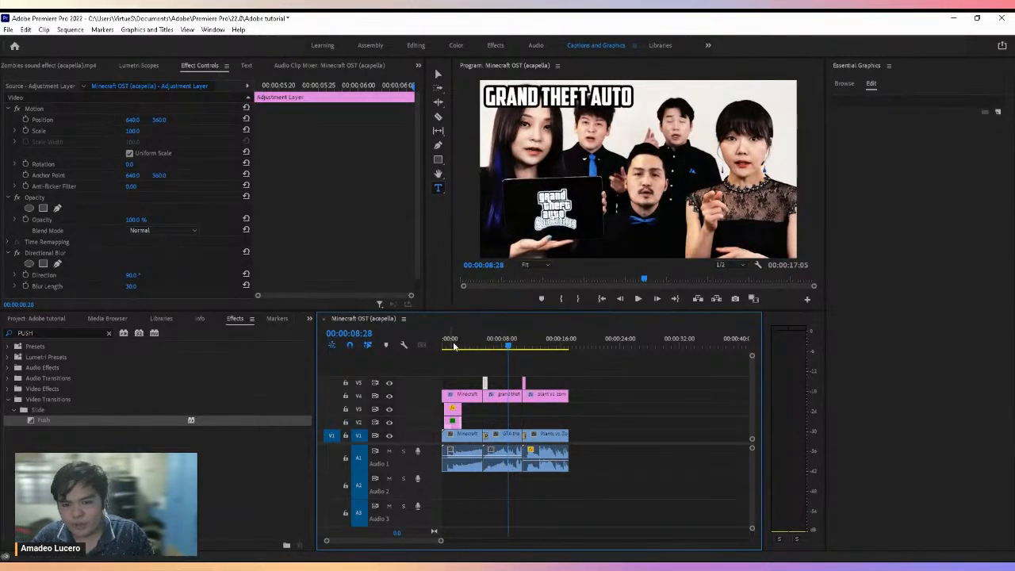
{"action": "left_click", "coordinate": [451, 345]}
{"action": "left_click", "coordinate": [442, 343]}
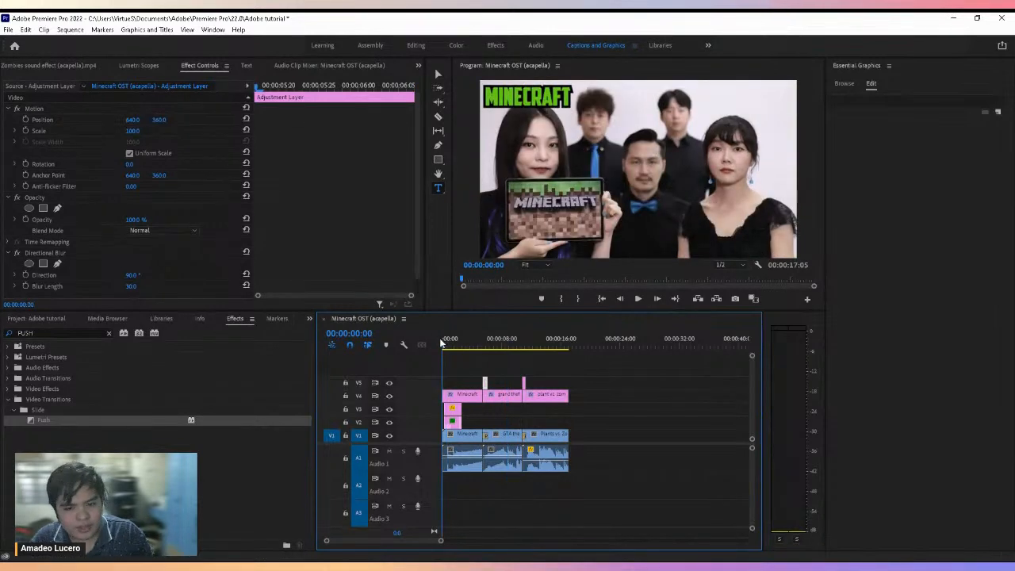
Open the media export settings and choose the Entire Sequence range, H.264 format and Match Source - High bitrate preset
{"action": "left_click", "coordinate": [9, 32]}
{"action": "mouse_move", "coordinate": [51, 333]}
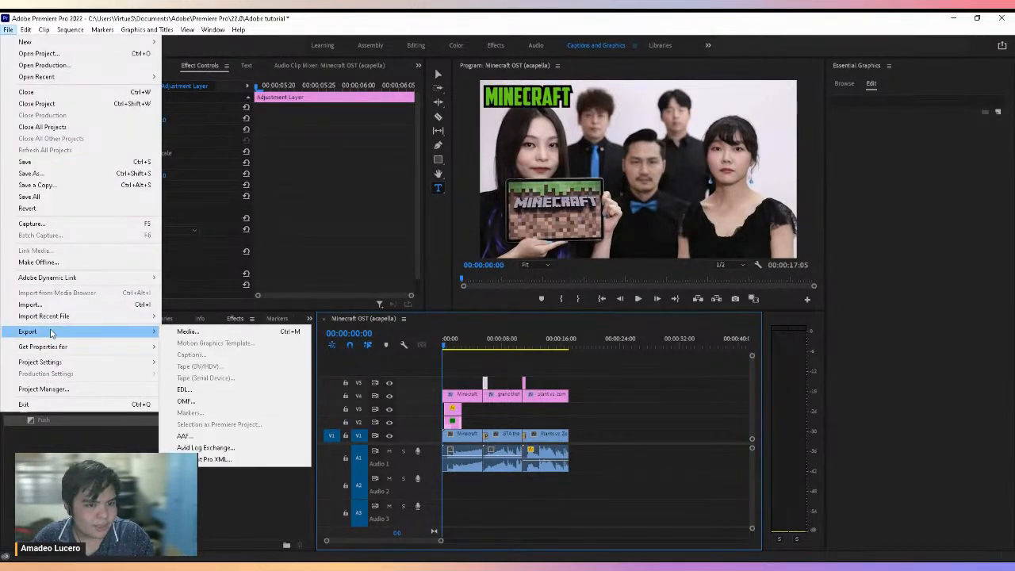
{"action": "left_click", "coordinate": [239, 334]}
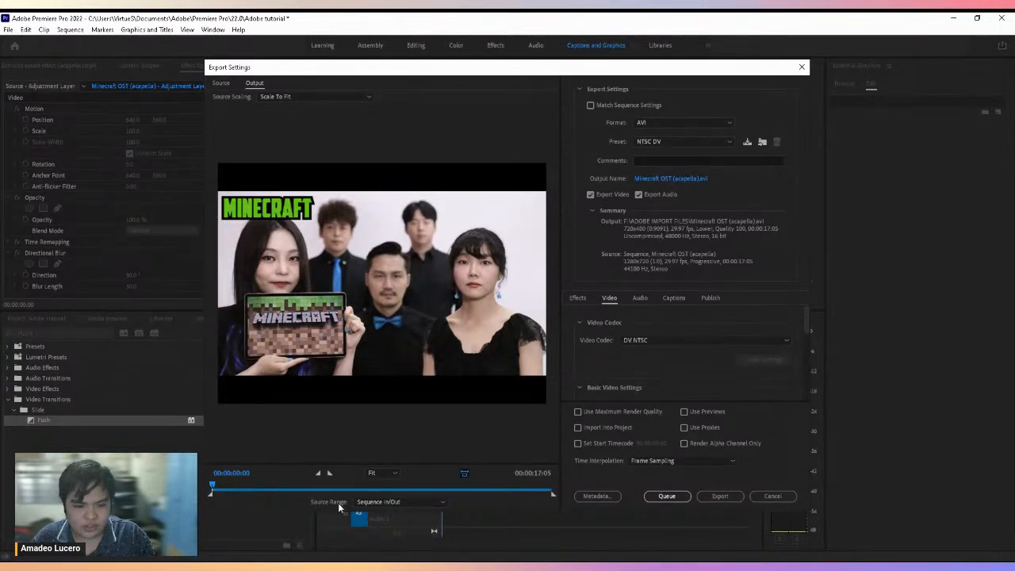
{"action": "left_click", "coordinate": [391, 503]}
{"action": "left_click", "coordinate": [390, 489]}
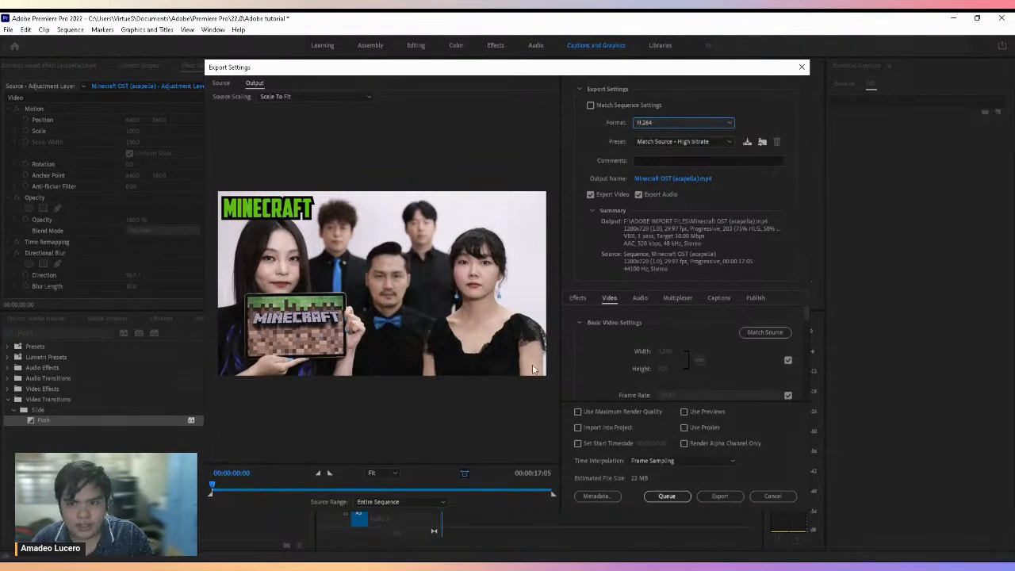
{"action": "left_click", "coordinate": [689, 146]}
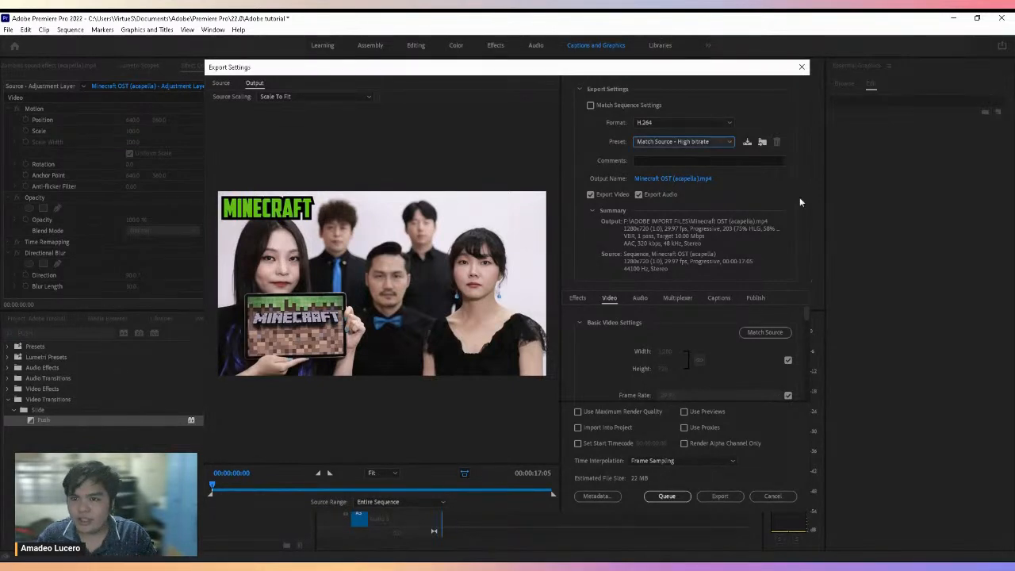
Name the export file Maytree Compilation and save it as MP4 in the ADOBE IMPORT FILES folder
{"action": "left_click", "coordinate": [678, 179]}
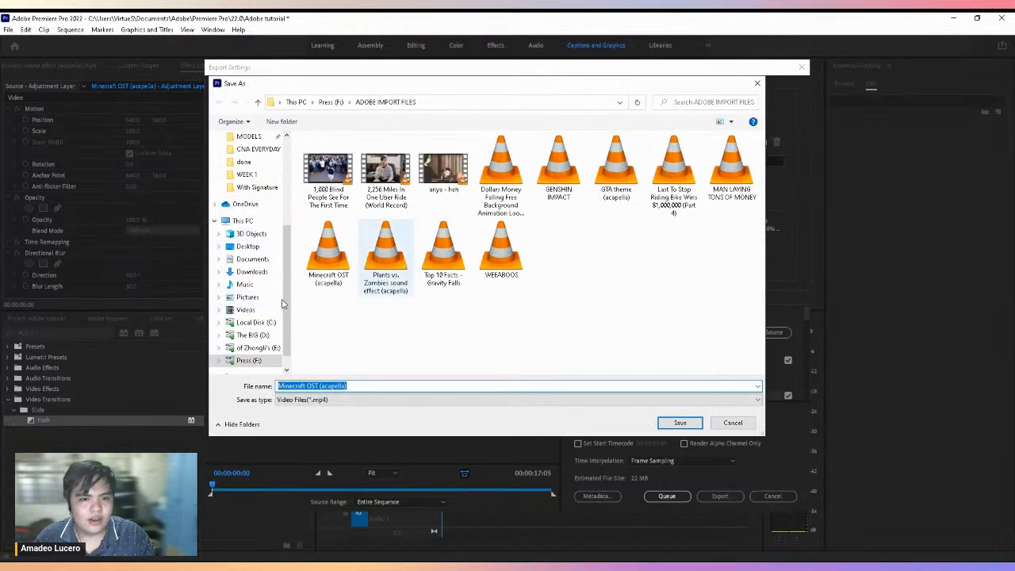
{"action": "left_click_drag", "start_coordinate": [765, 149], "coordinate": [706, 151]}
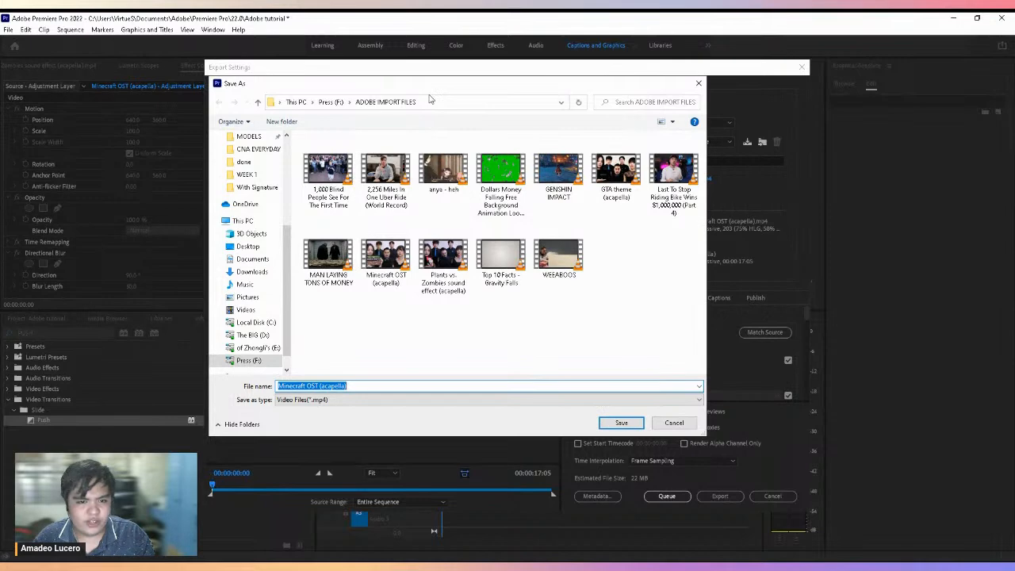
{"action": "left_click_drag", "start_coordinate": [428, 84], "coordinate": [295, 94]}
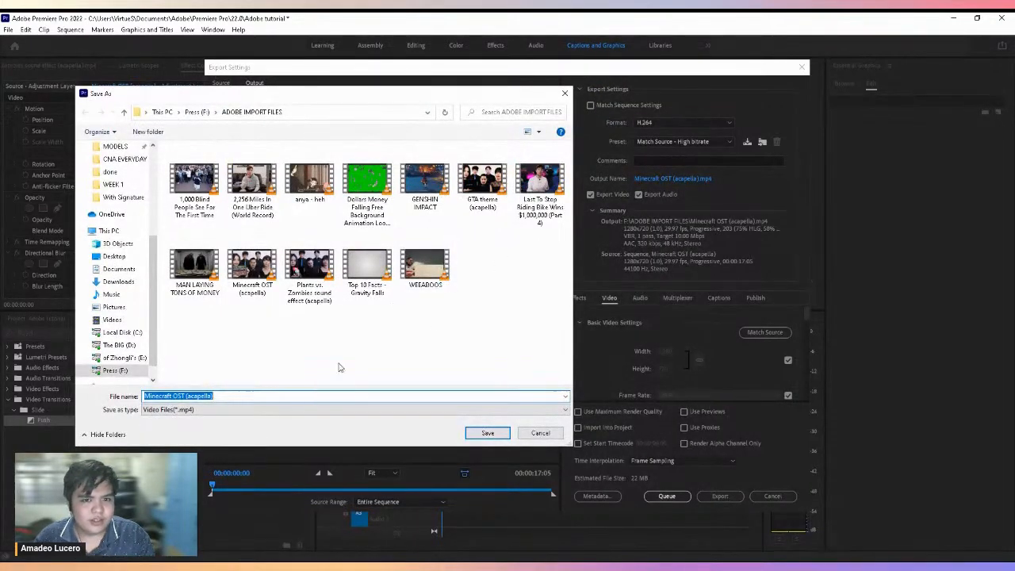
{"action": "left_click_drag", "start_coordinate": [236, 395], "coordinate": [104, 396]}
{"action": "type", "text": "m"}
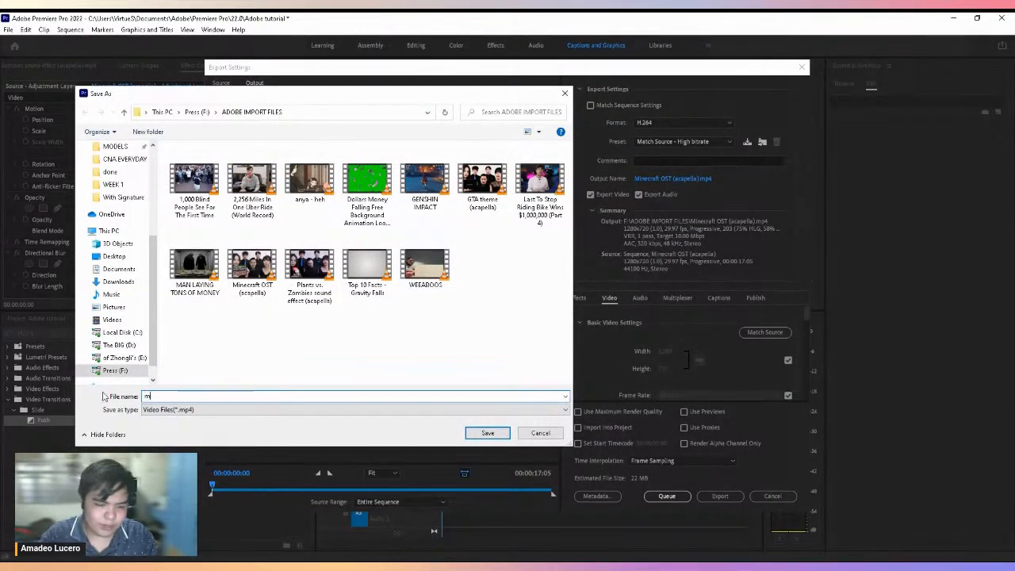
{"action": "key", "text": "BackSpace"}
{"action": "key", "text": "BackSpace"}
{"action": "type", "text": "m"}
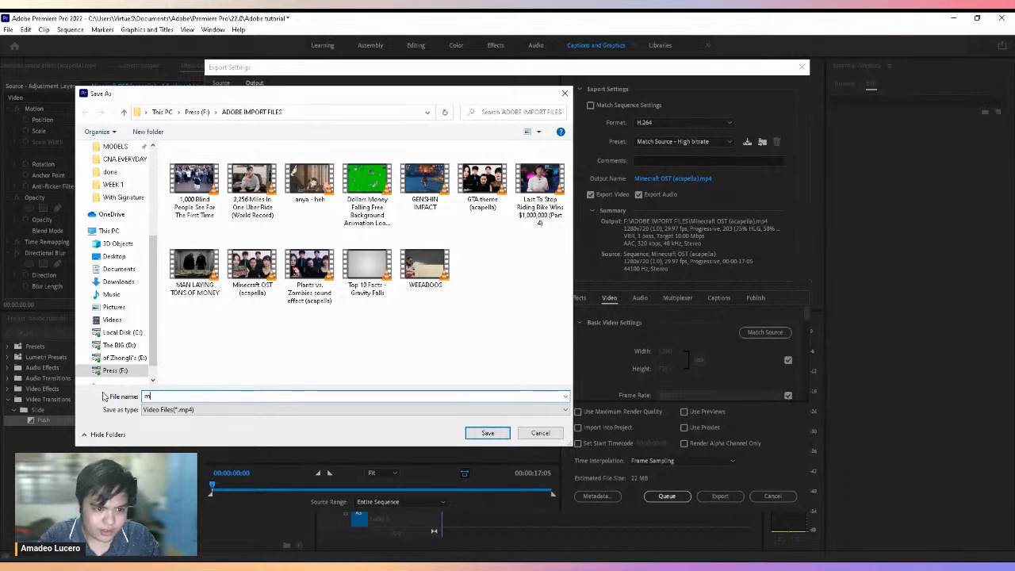
{"action": "type", "text": "aytree Compilation"}
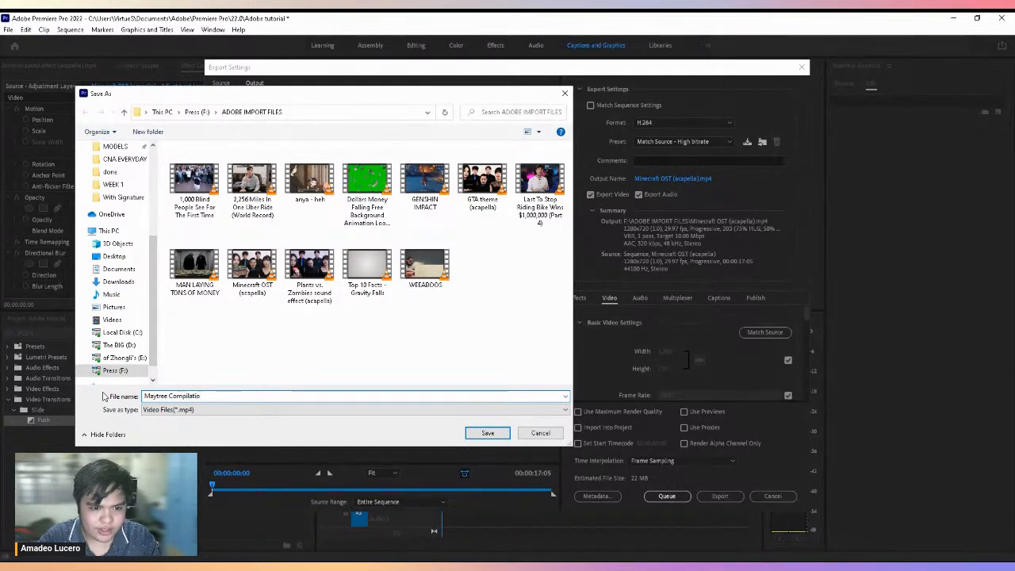
{"action": "left_click", "coordinate": [490, 433]}
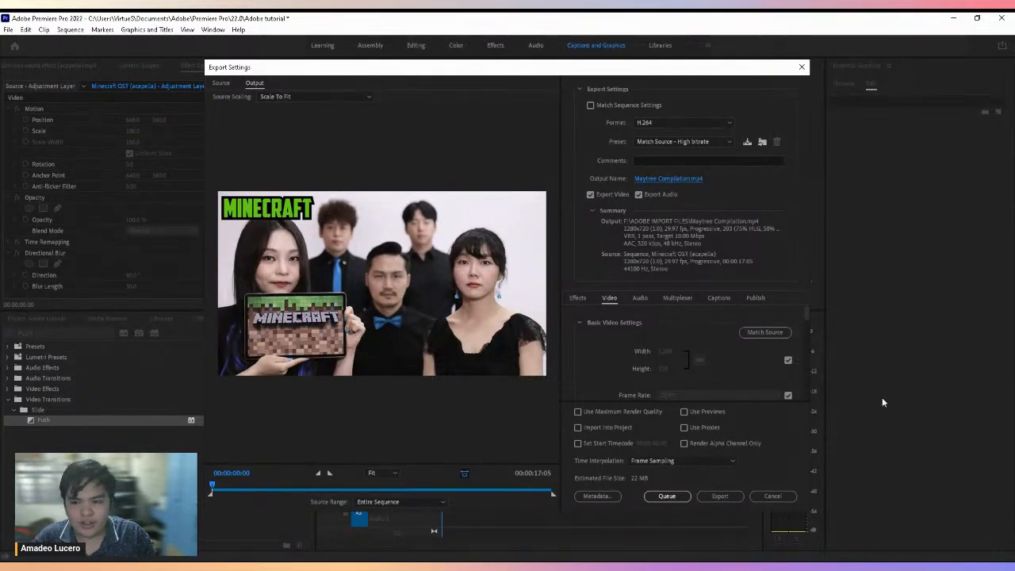
Review the export settings, keeping the Entire Sequence range, and export the video
{"action": "mouse_move", "coordinate": [807, 317]}
{"action": "left_mouse_down"}
{"action": "mouse_move", "coordinate": [811, 337]}
{"action": "mouse_move", "coordinate": [810, 311]}
{"action": "left_mouse_up"}
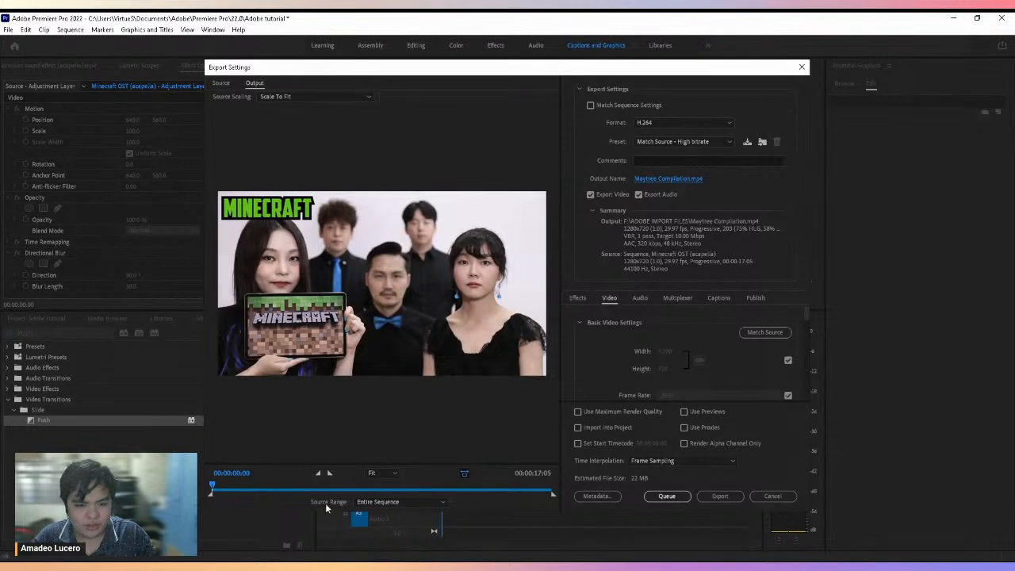
{"action": "left_click", "coordinate": [379, 505]}
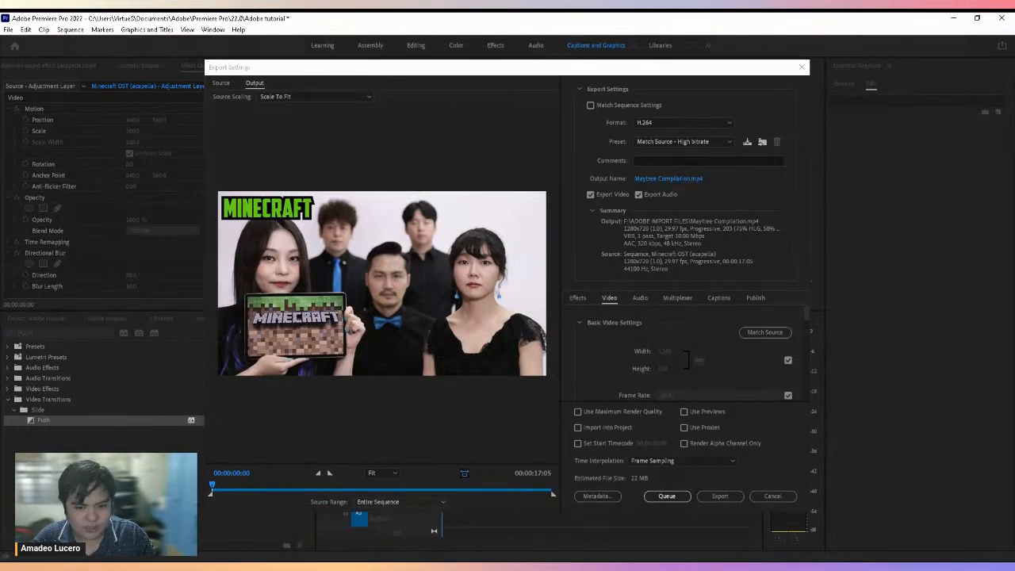
{"action": "left_click", "coordinate": [464, 367]}
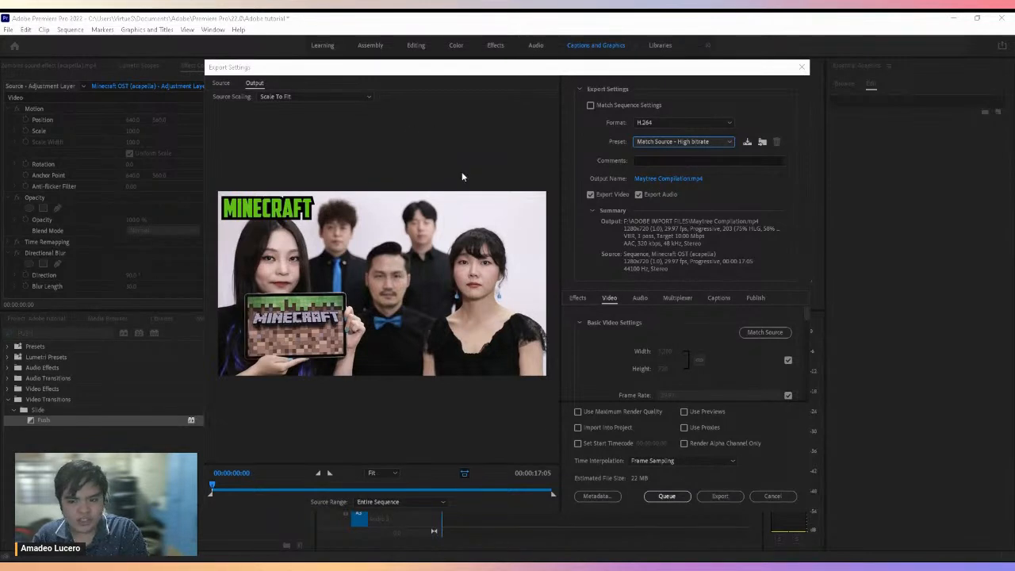
{"action": "left_click", "coordinate": [722, 497]}
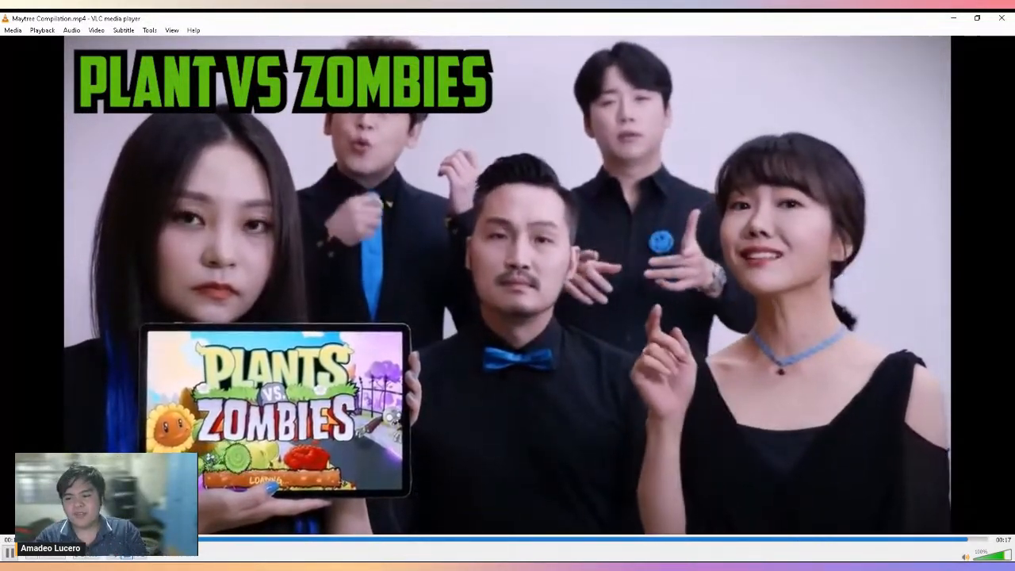
Pause the exported Maytree Compilation.mp4 in VLC media player and switch back to Premiere Pro
{"action": "key", "text": "space"}
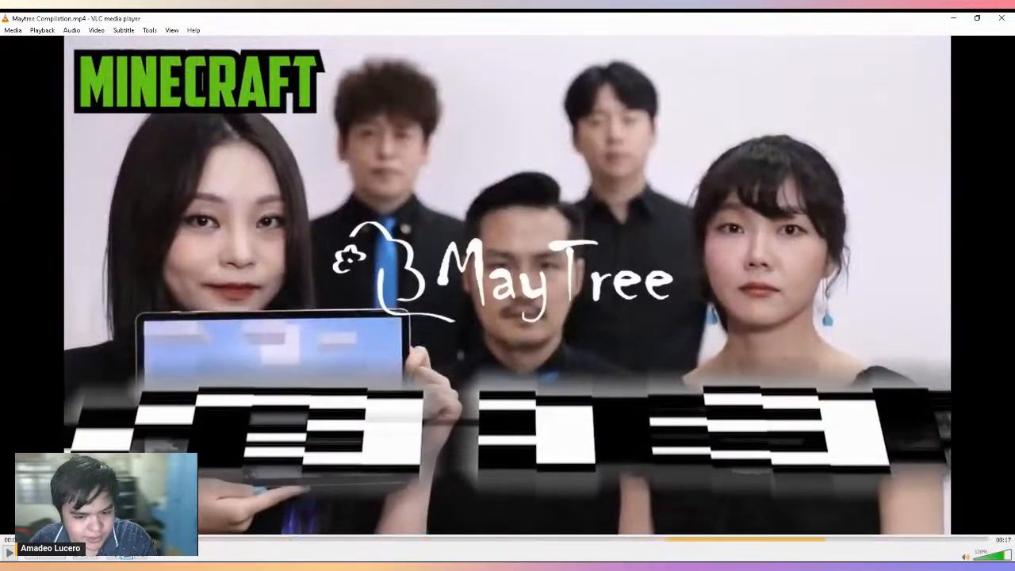
{"action": "key", "text": "alt+Tab"}
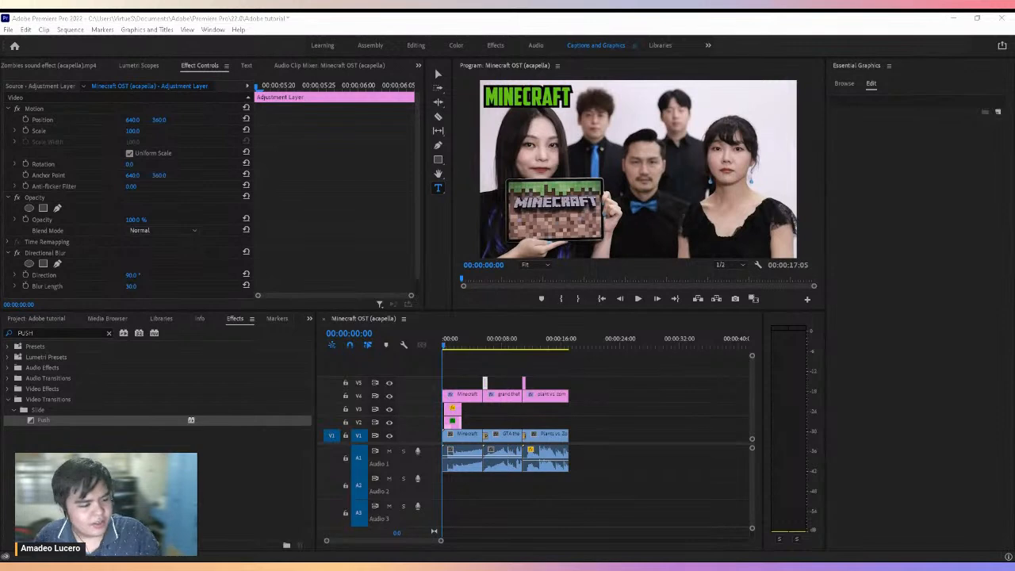
{"action": "key", "text": "alt+Tab"}
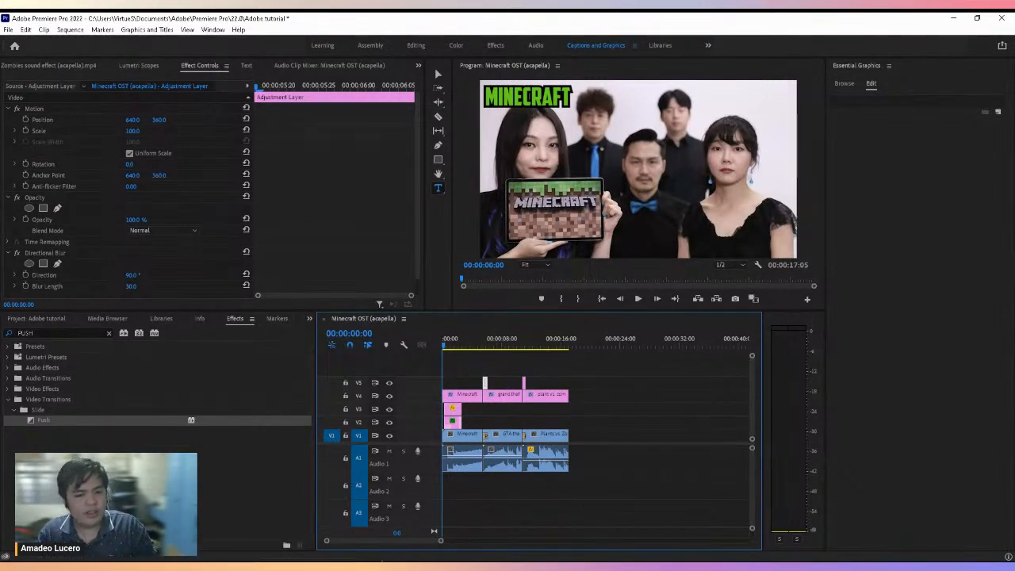
{"action": "left_click_drag", "start_coordinate": [326, 541], "coordinate": [357, 544]}
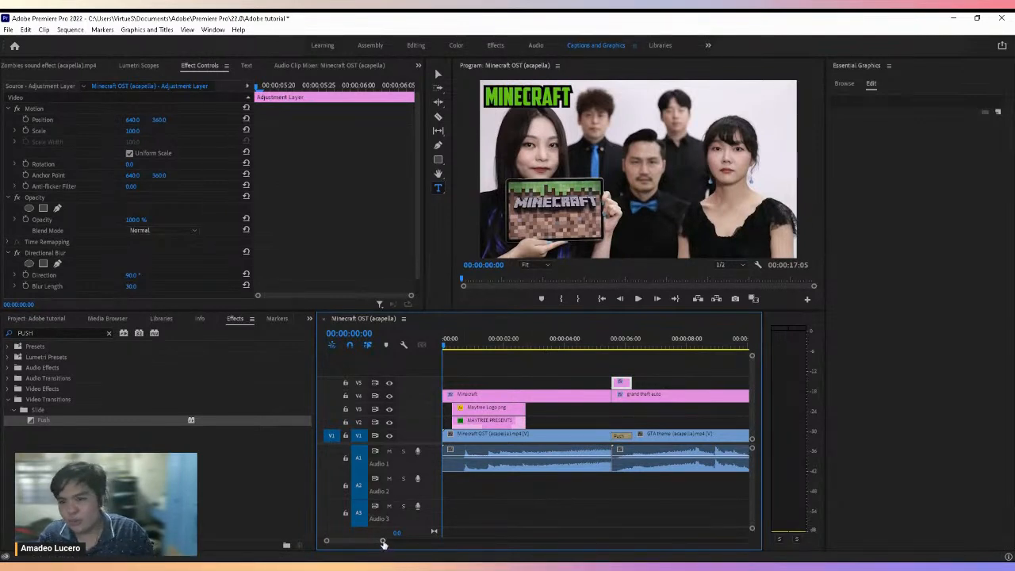
{"action": "left_click_drag", "start_coordinate": [383, 543], "coordinate": [405, 536]}
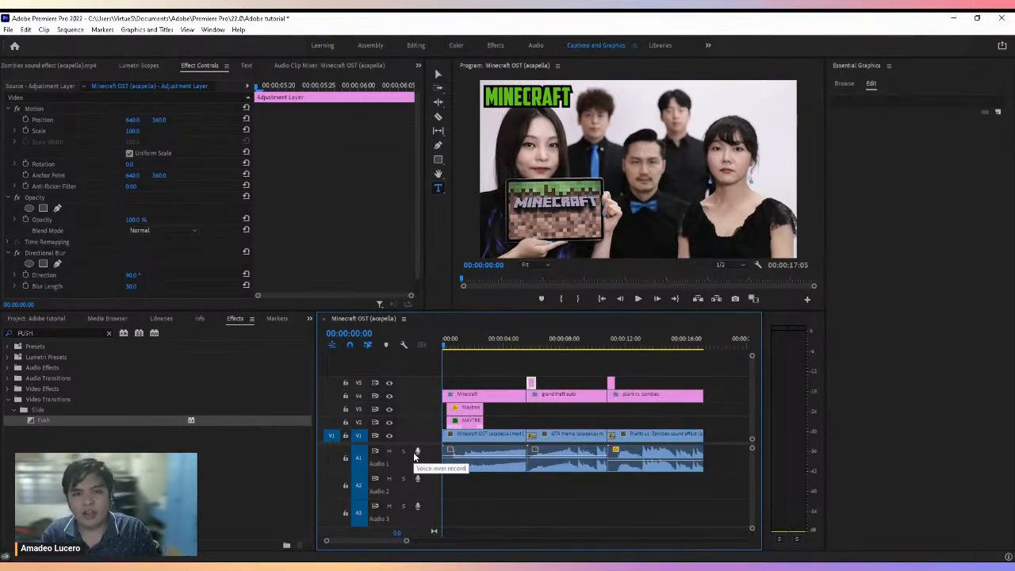
{"action": "mouse_move", "coordinate": [405, 547]}
{"action": "left_mouse_down"}
{"action": "mouse_move", "coordinate": [392, 544]}
{"action": "mouse_move", "coordinate": [403, 549]}
{"action": "left_mouse_up"}
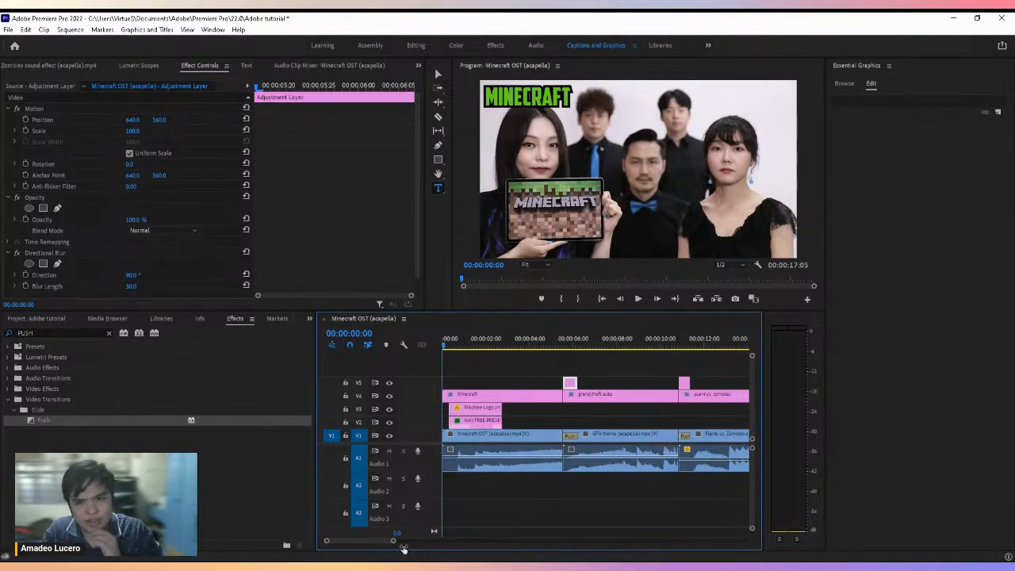
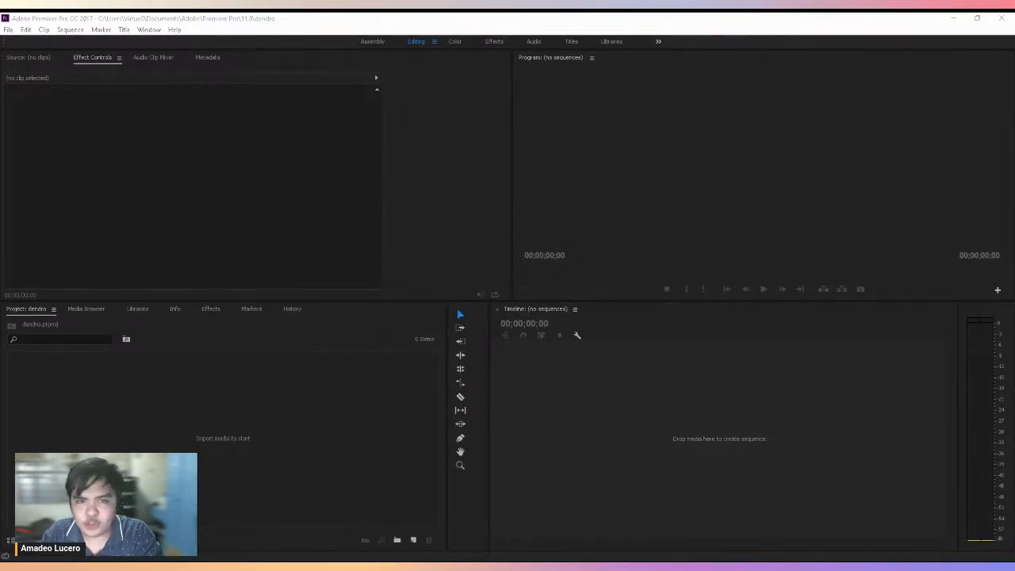
In Premiere Pro CC 2017, import mysterious man.jpg into the dendro project and create a sequence from it
{"action": "left_click", "coordinate": [953, 17]}
{"action": "left_click", "coordinate": [261, 372]}
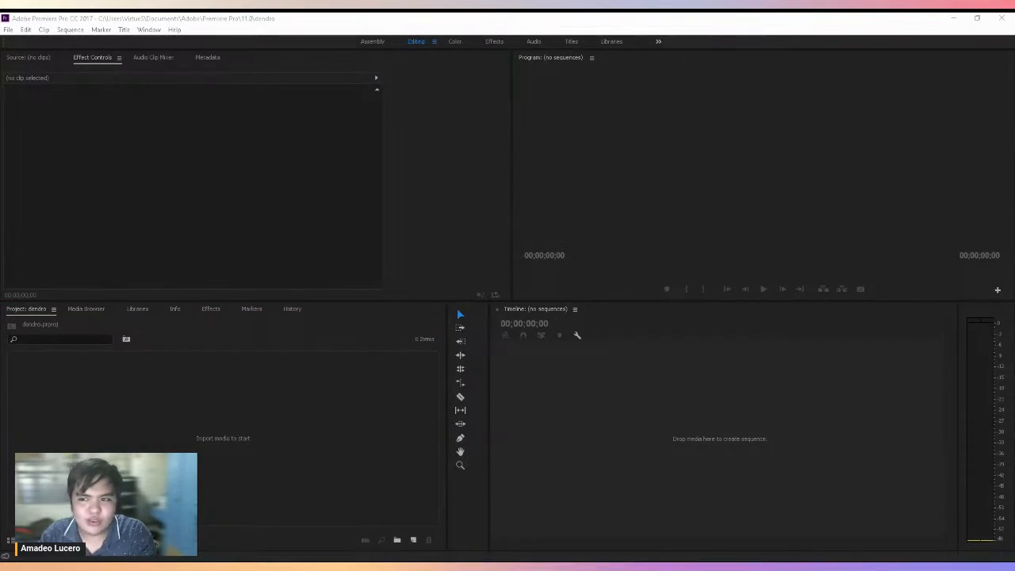
{"action": "double_click", "coordinate": [208, 410]}
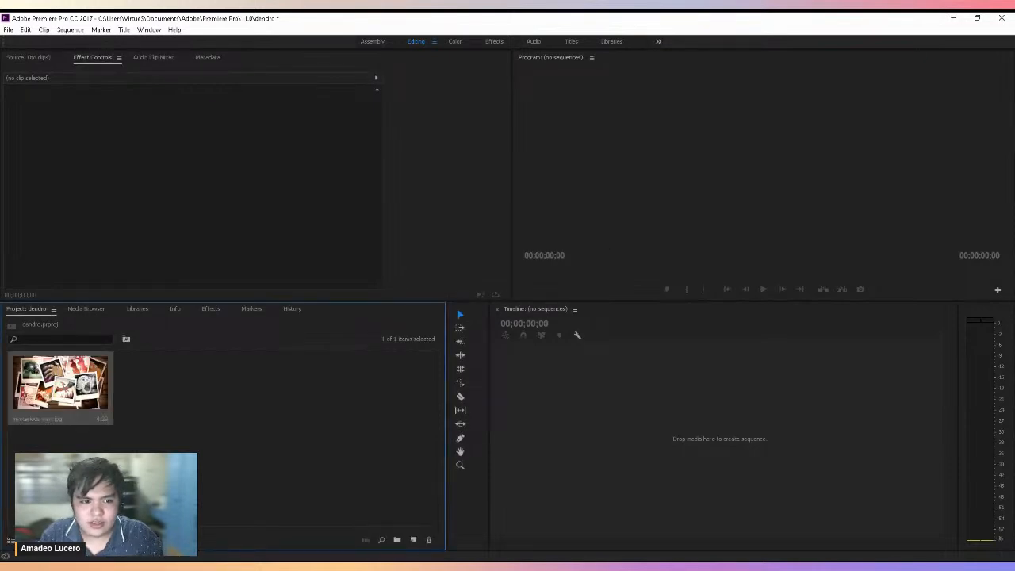
{"action": "left_click", "coordinate": [156, 418]}
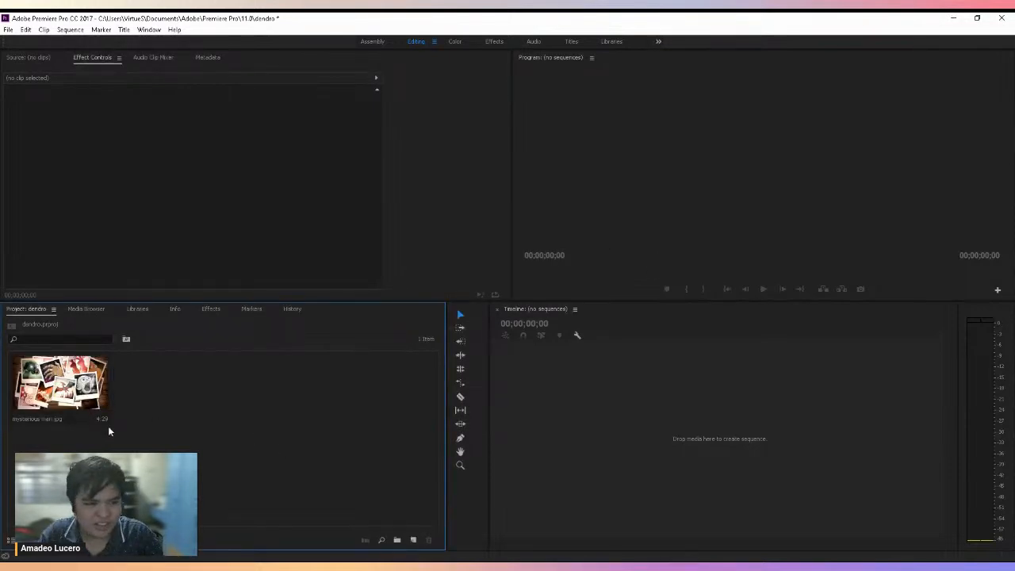
{"action": "left_click_drag", "start_coordinate": [74, 377], "coordinate": [657, 400]}
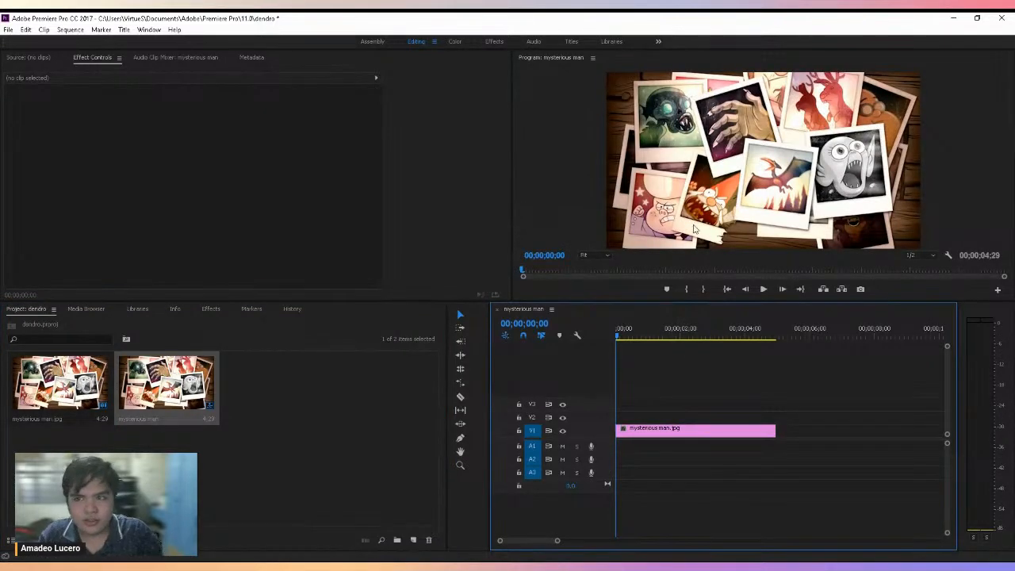
{"action": "left_click", "coordinate": [124, 30]}
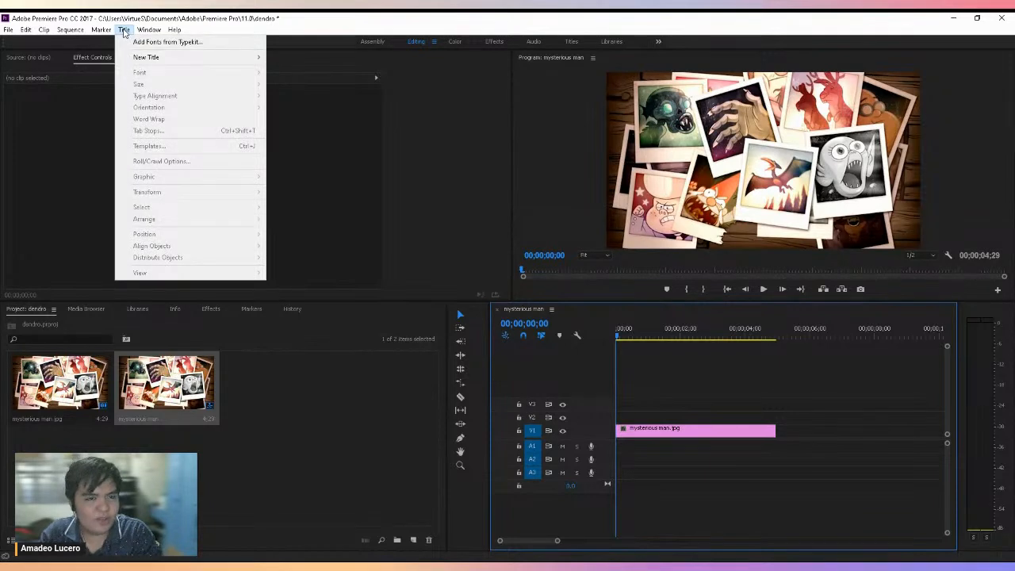
{"action": "mouse_move", "coordinate": [155, 58]}
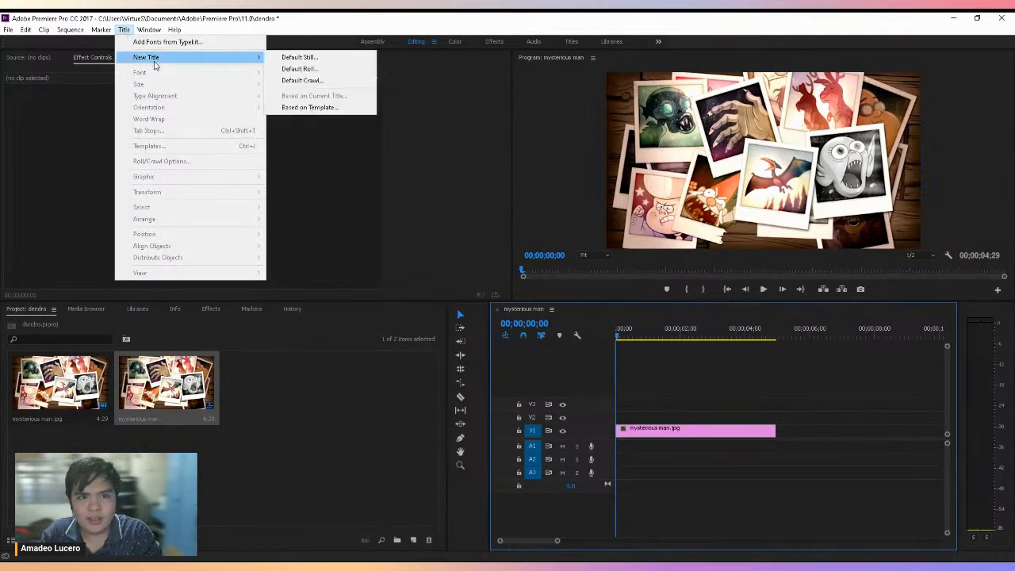
{"action": "left_click", "coordinate": [326, 59]}
{"action": "left_click", "coordinate": [180, 135]}
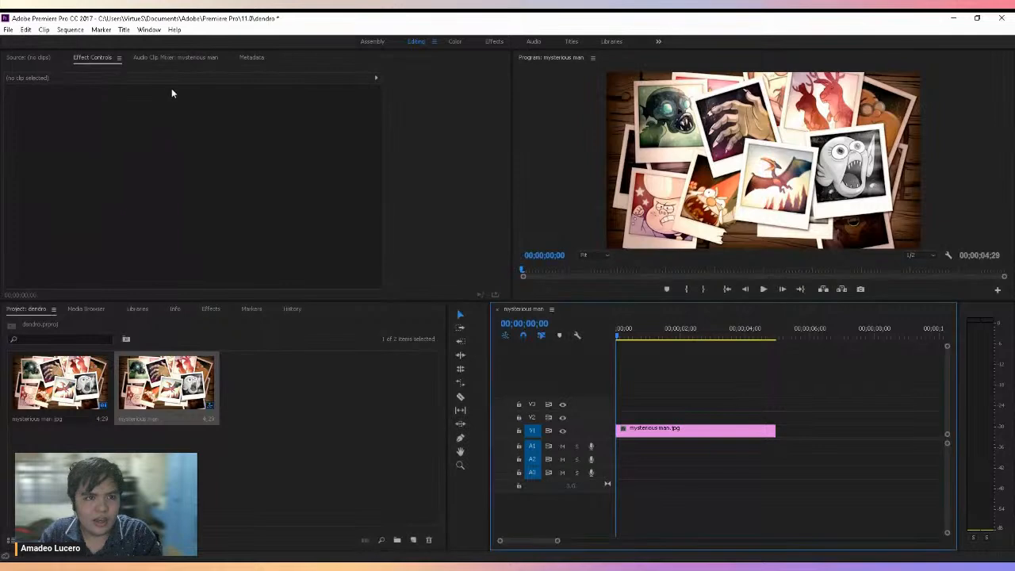
Create a new default still title named Title 01 and widen its title editing window
{"action": "left_click", "coordinate": [123, 30]}
{"action": "mouse_move", "coordinate": [142, 64]}
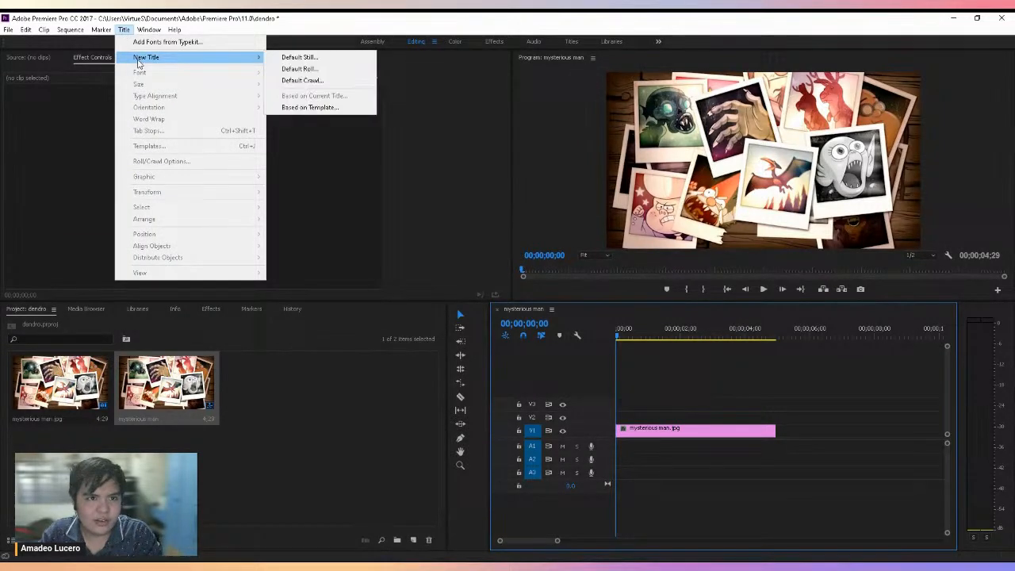
{"action": "left_click", "coordinate": [294, 59]}
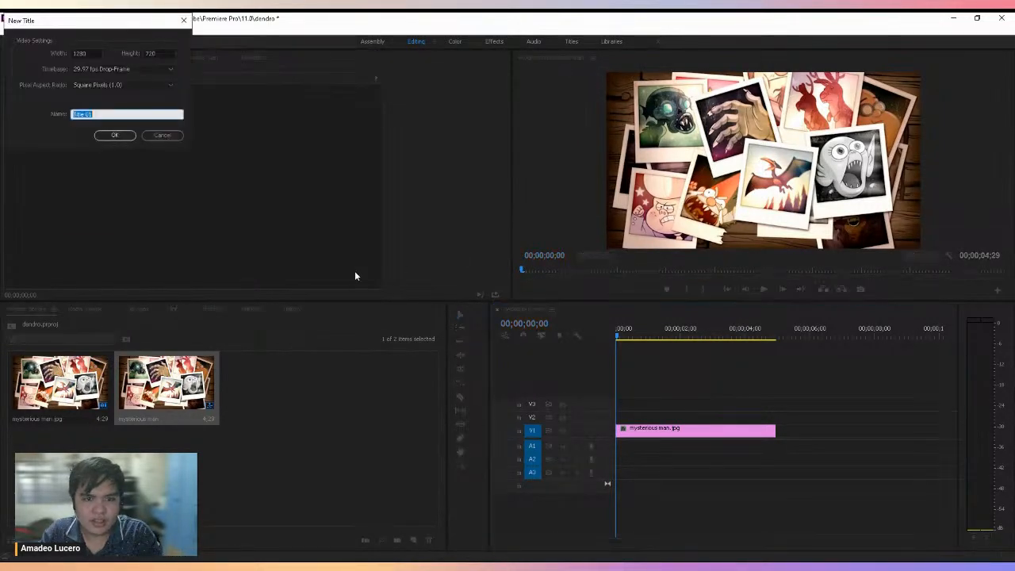
{"action": "left_click", "coordinate": [113, 135]}
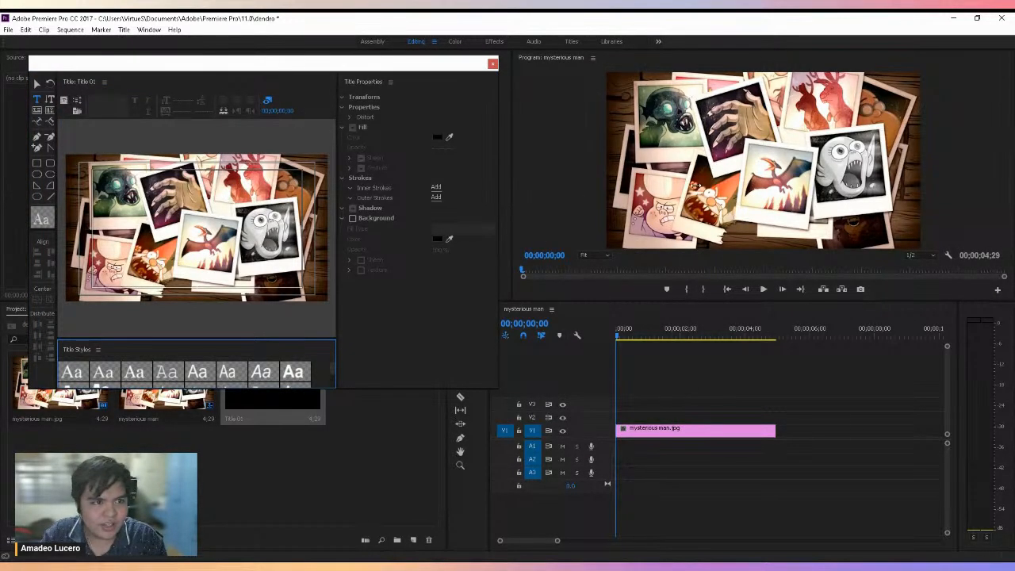
{"action": "left_click_drag", "start_coordinate": [501, 195], "coordinate": [694, 195]}
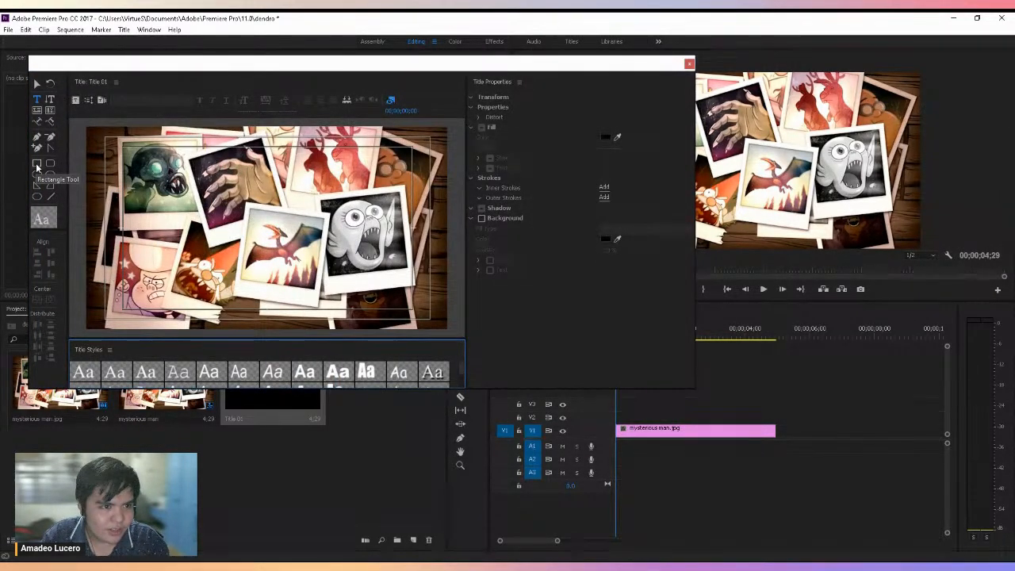
Draw a rectangle about 1337 by 78 across the title frame's upper edge and fill it with black (000000)
{"action": "left_click", "coordinate": [37, 162]}
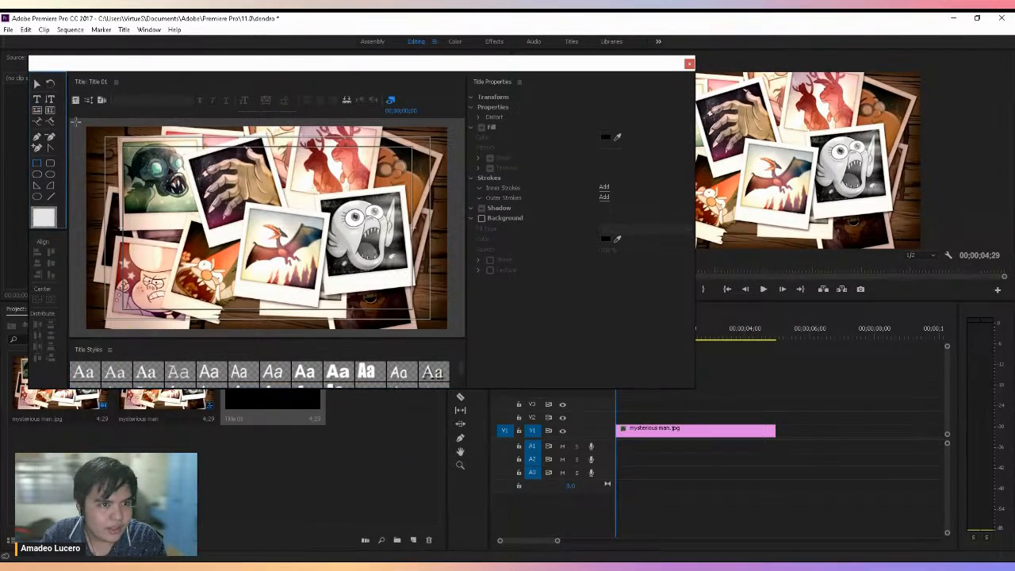
{"action": "mouse_move", "coordinate": [82, 125]}
{"action": "left_mouse_down"}
{"action": "mouse_move", "coordinate": [113, 140]}
{"action": "mouse_move", "coordinate": [461, 149]}
{"action": "mouse_move", "coordinate": [455, 144]}
{"action": "left_mouse_up"}
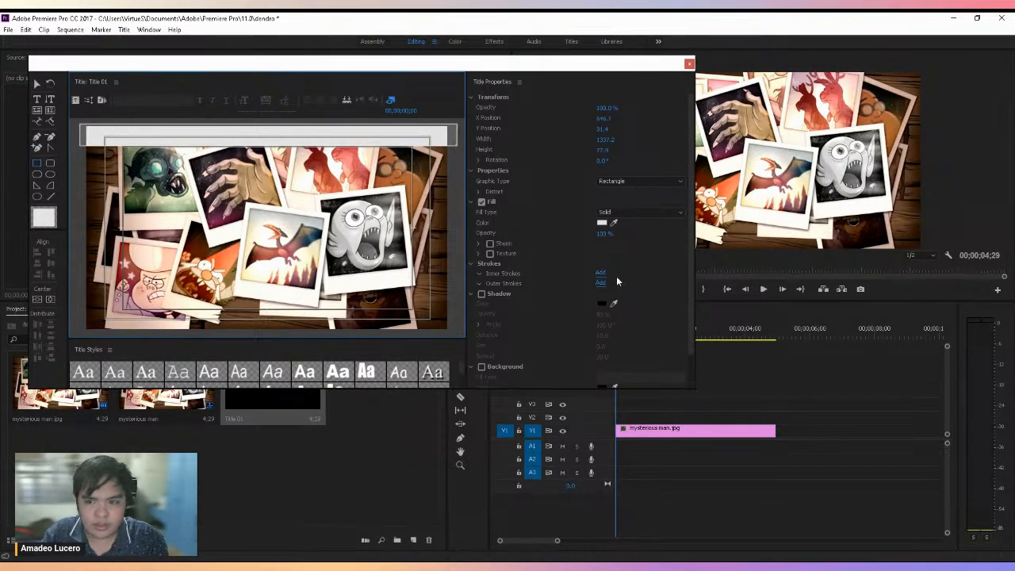
{"action": "left_click", "coordinate": [603, 223]}
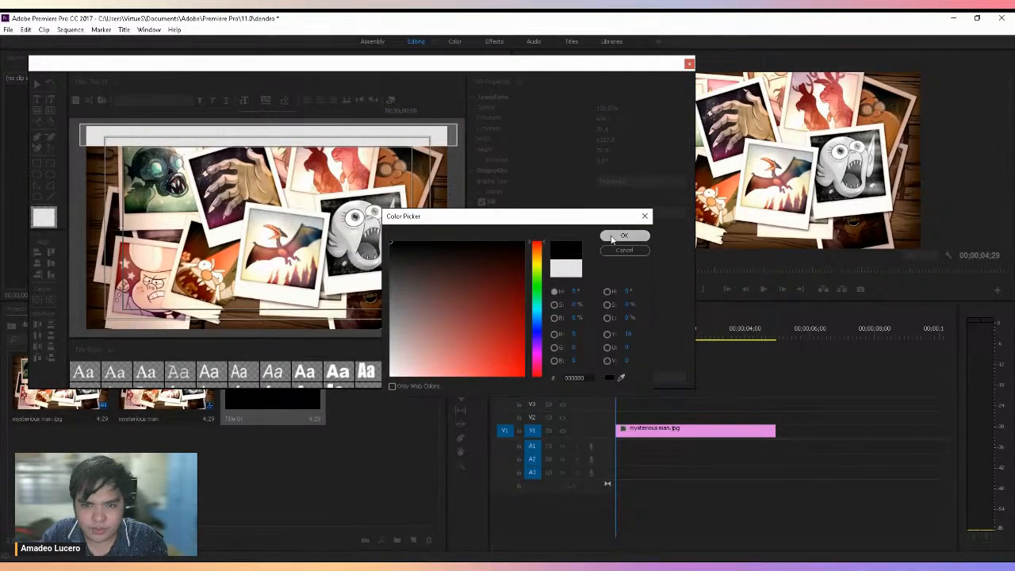
{"action": "left_click", "coordinate": [612, 238]}
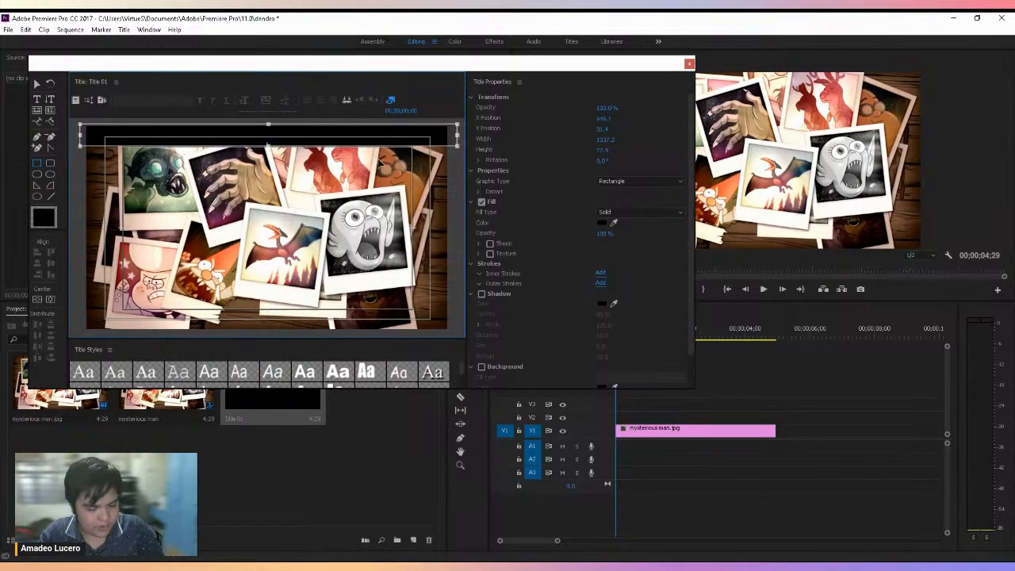
Draw a second black rectangle about 1332 wide across the frame's lower edge and raise its upper edge slightly
{"action": "left_click", "coordinate": [36, 164]}
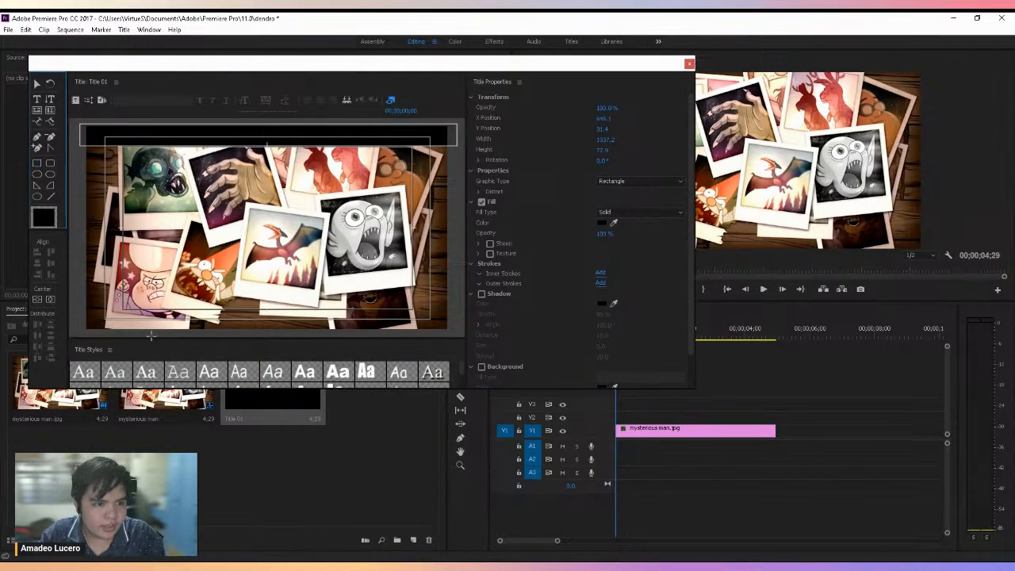
{"action": "left_click_drag", "start_coordinate": [80, 307], "coordinate": [455, 323]}
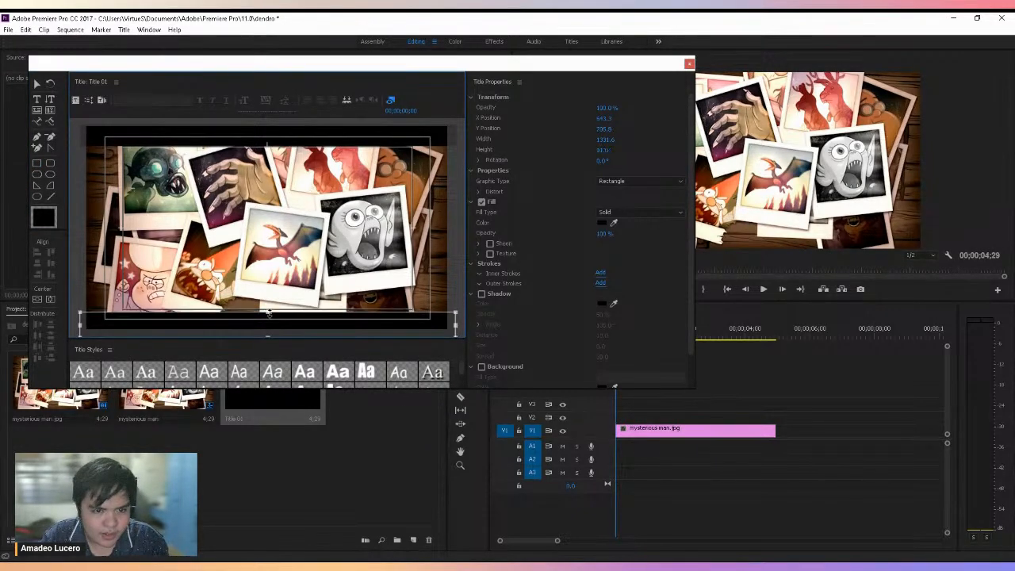
{"action": "left_click_drag", "start_coordinate": [270, 310], "coordinate": [270, 310]}
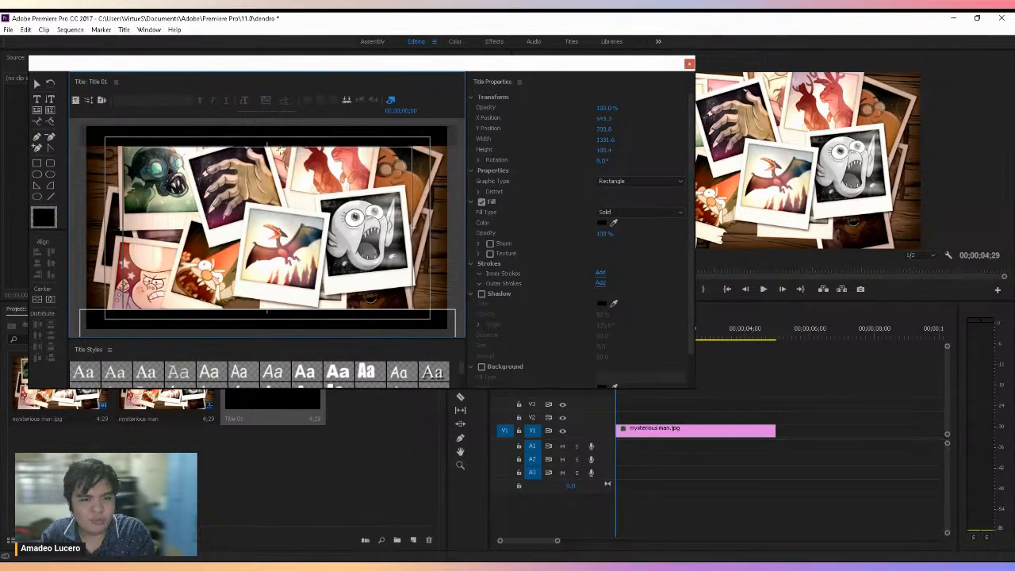
{"action": "left_click", "coordinate": [36, 83]}
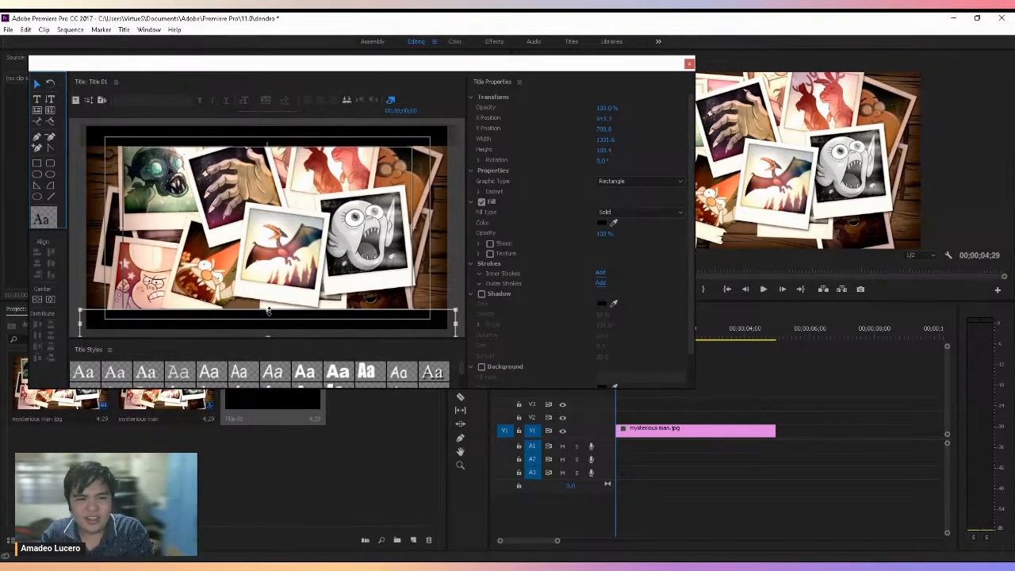
{"action": "left_click_drag", "start_coordinate": [268, 311], "coordinate": [269, 308]}
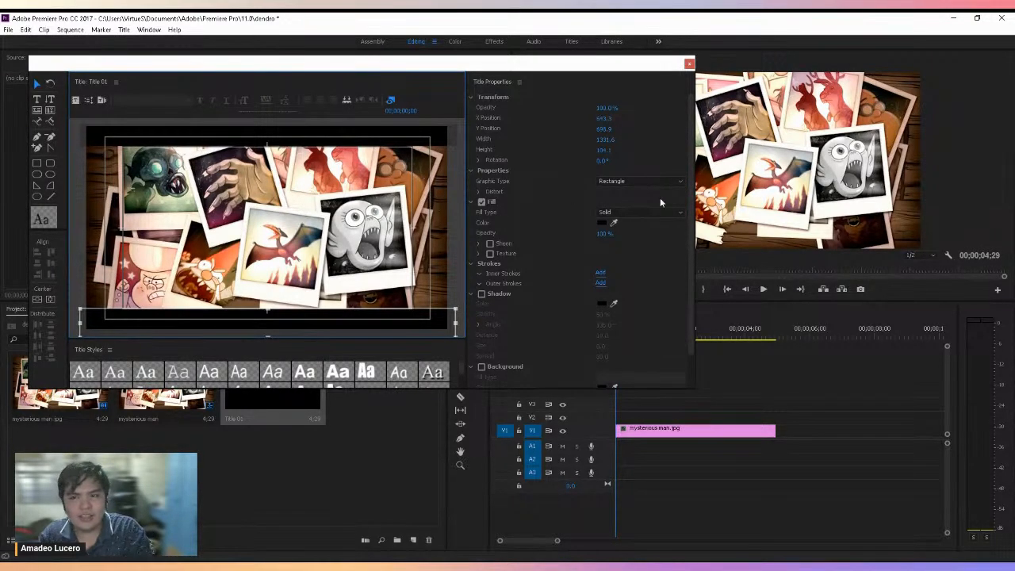
Close the title editor, place Title 01 on V2 above mysterious man.jpg at the sequence start, and play the result
{"action": "left_click", "coordinate": [689, 62]}
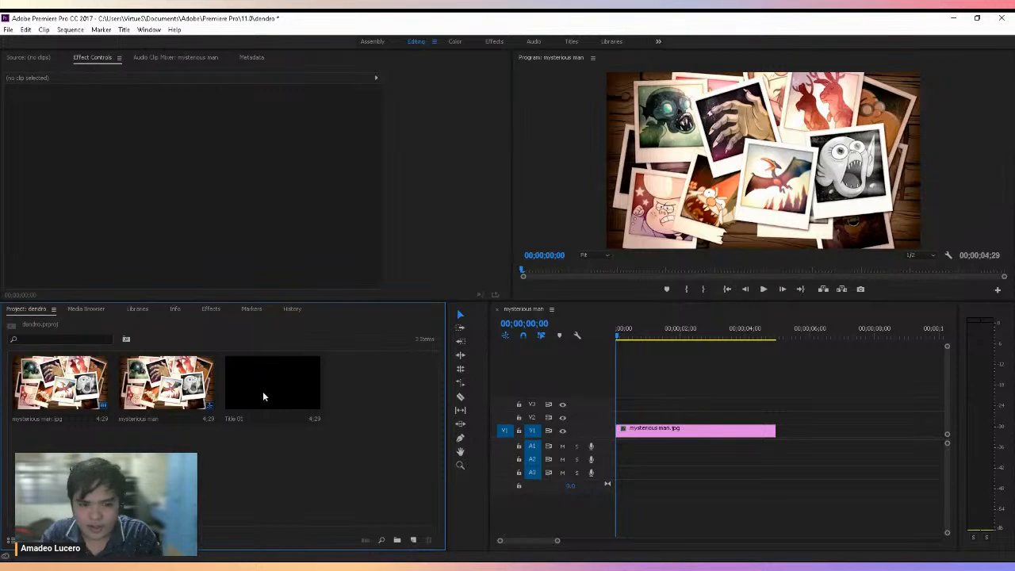
{"action": "left_click_drag", "start_coordinate": [259, 396], "coordinate": [616, 421]}
{"action": "left_click", "coordinate": [392, 449]}
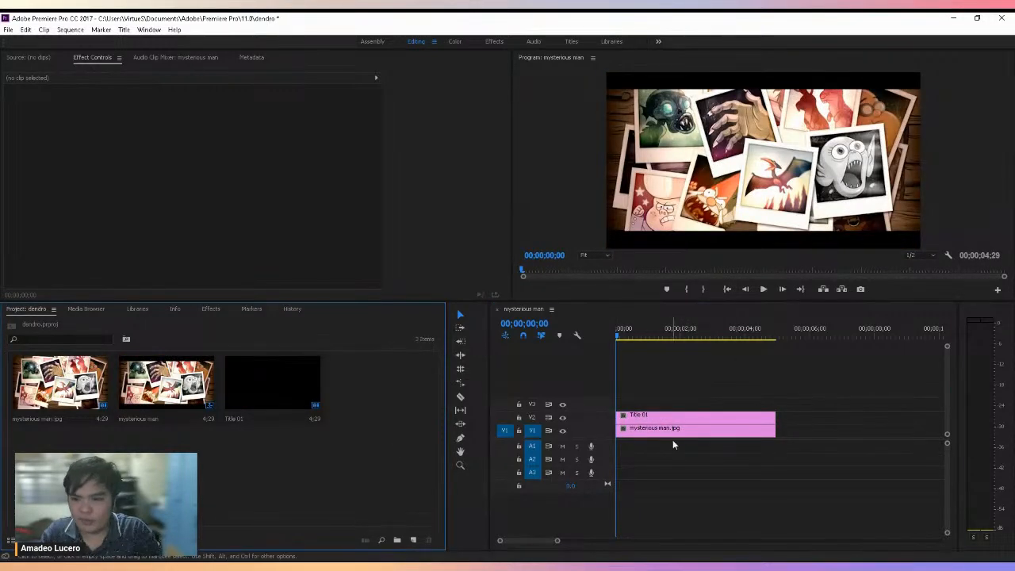
{"action": "left_click", "coordinate": [674, 429]}
{"action": "key", "text": "space"}
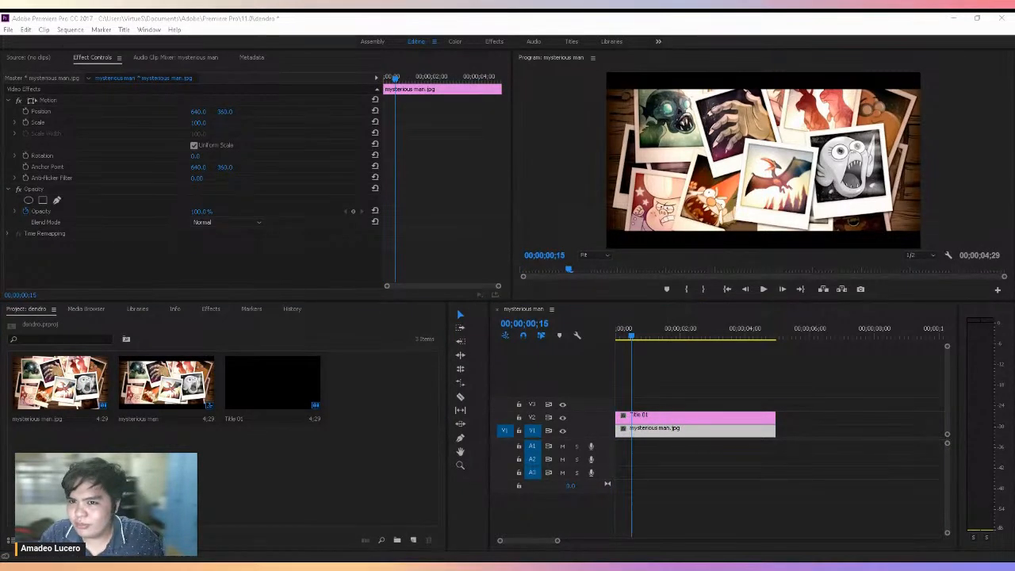
Import Maytree Compilation.mp4 into the project and delete the mysterious man.jpg clip from V1
{"action": "double_click", "coordinate": [343, 396]}
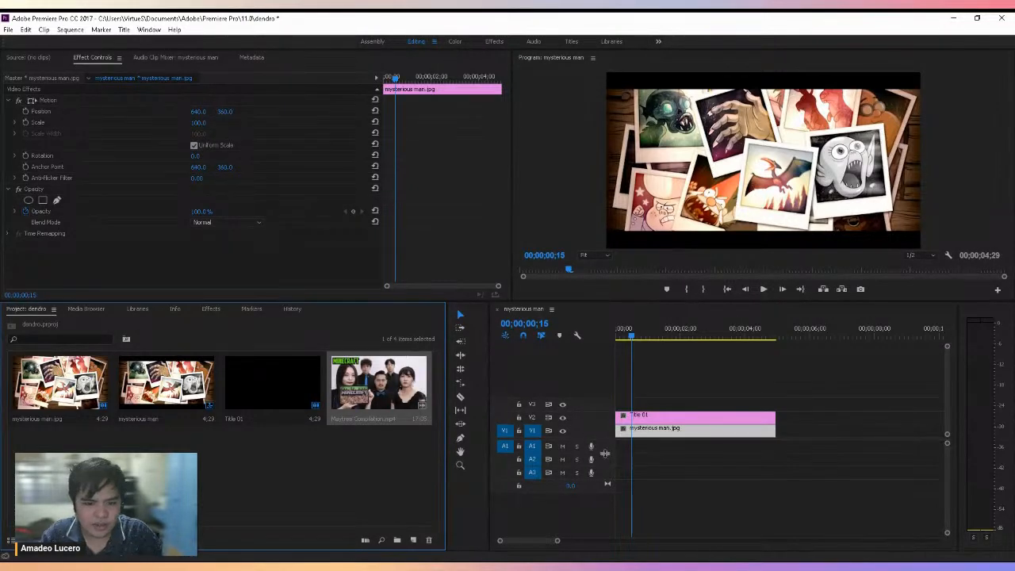
{"action": "left_click", "coordinate": [738, 463]}
{"action": "left_click", "coordinate": [687, 433]}
{"action": "key", "text": "Delete"}
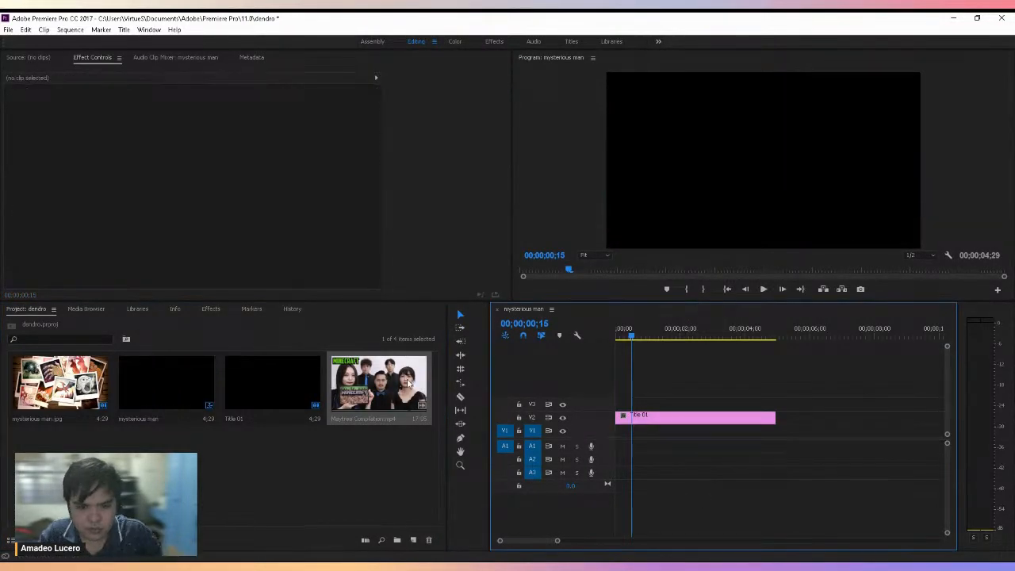
Place Maytree Compilation.mp4 on V1 from the sequence start and extend Title 01 on V2 across the video's length
{"action": "left_click_drag", "start_coordinate": [365, 378], "coordinate": [620, 436]}
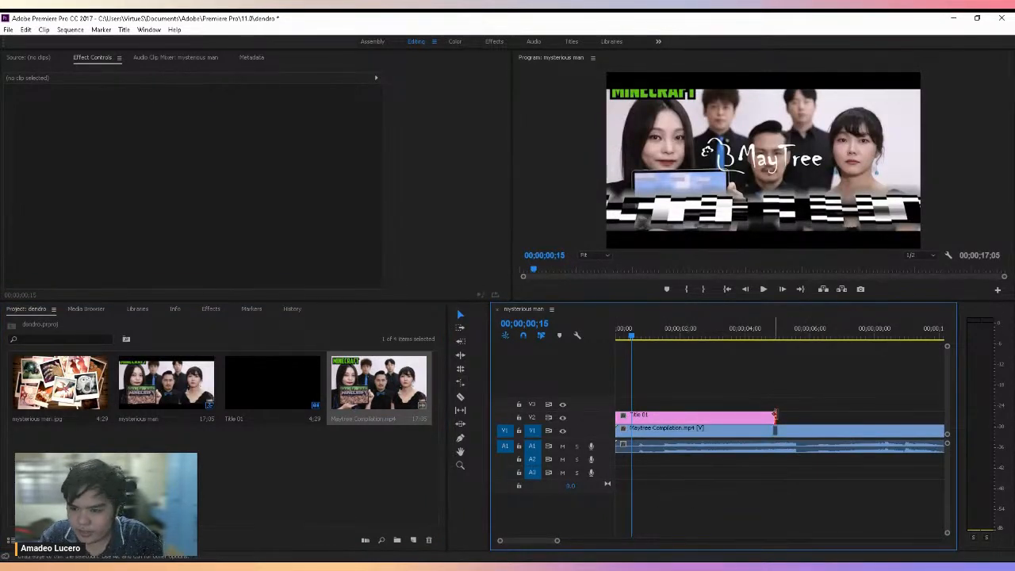
{"action": "left_click_drag", "start_coordinate": [776, 416], "coordinate": [1010, 384]}
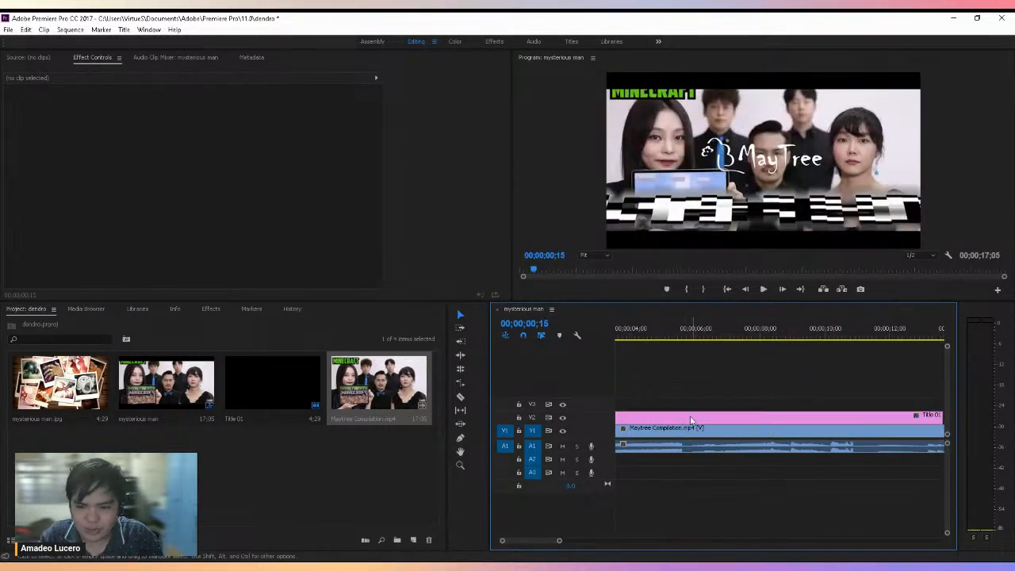
{"action": "left_click_drag", "start_coordinate": [623, 329], "coordinate": [499, 324]}
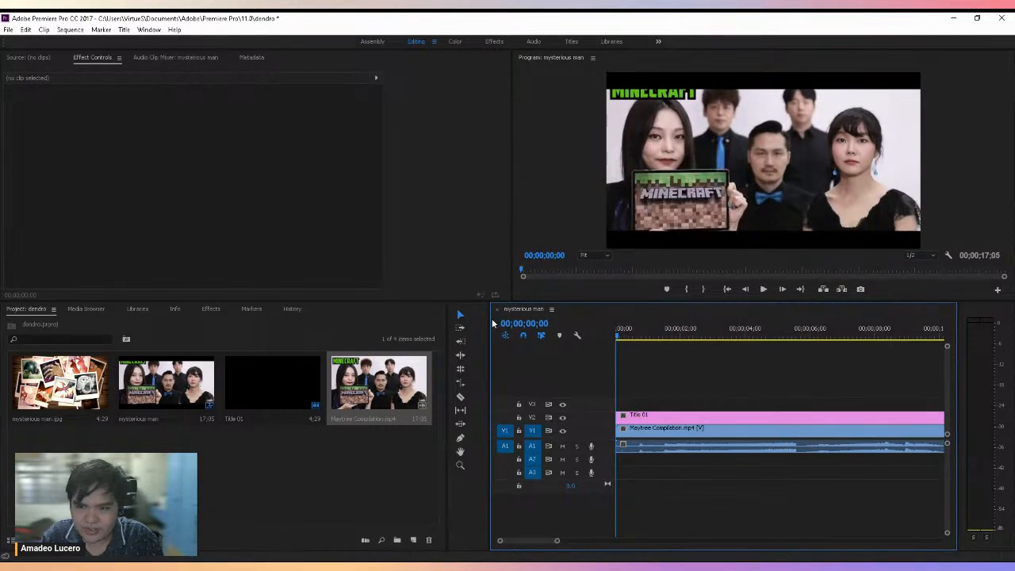
Play the sequence and toggle V2's visibility off and on to compare the video with and without black bars
{"action": "left_click", "coordinate": [562, 417]}
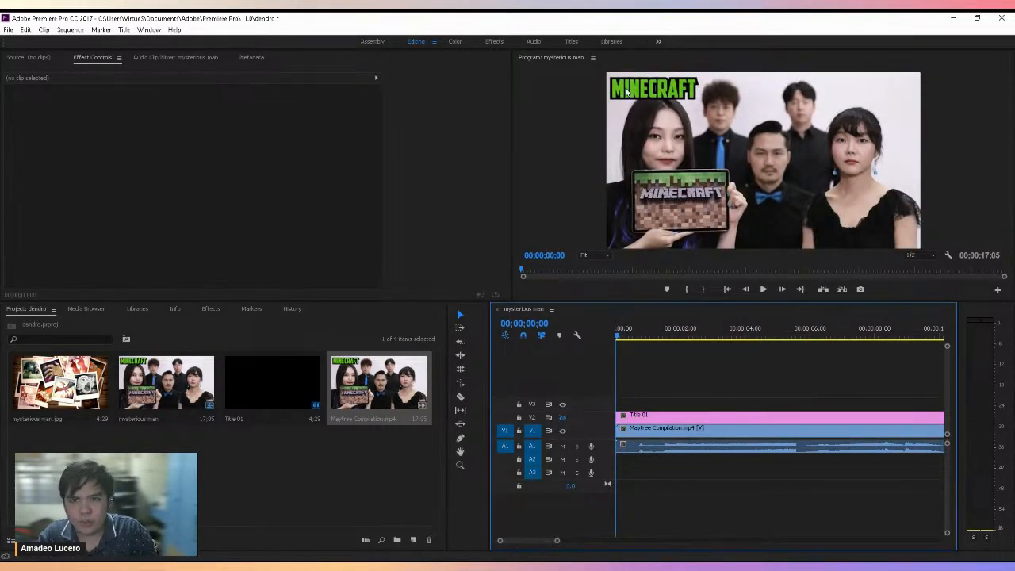
{"action": "left_click", "coordinate": [563, 417]}
{"action": "key", "text": "space"}
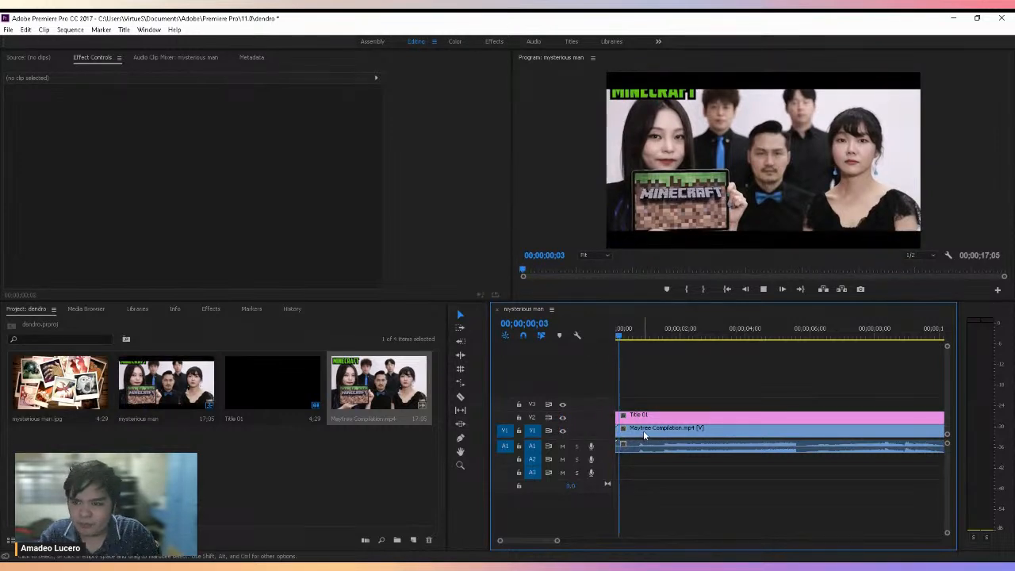
{"action": "left_click", "coordinate": [562, 417]}
{"action": "left_click", "coordinate": [562, 417]}
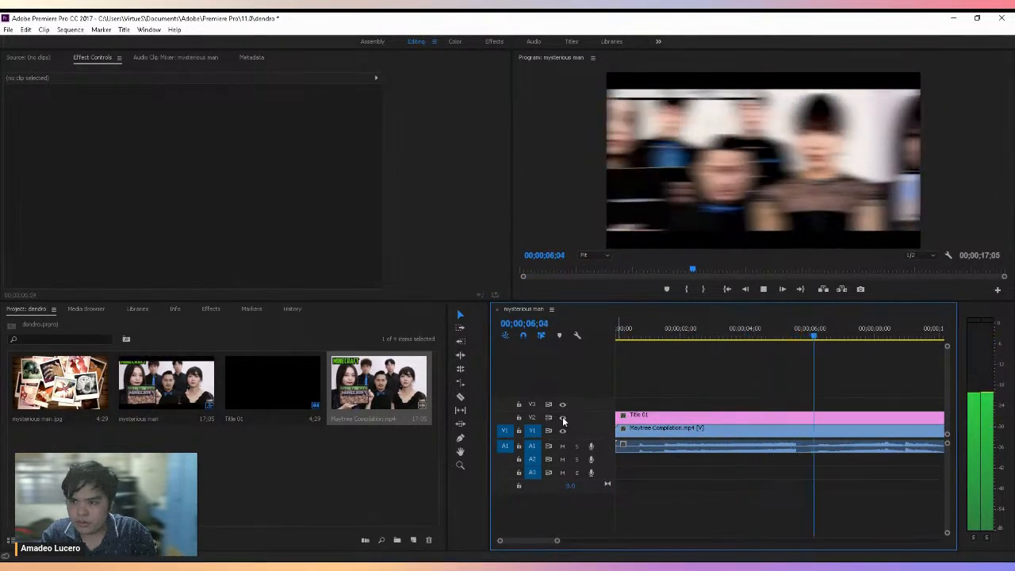
{"action": "key", "text": "space"}
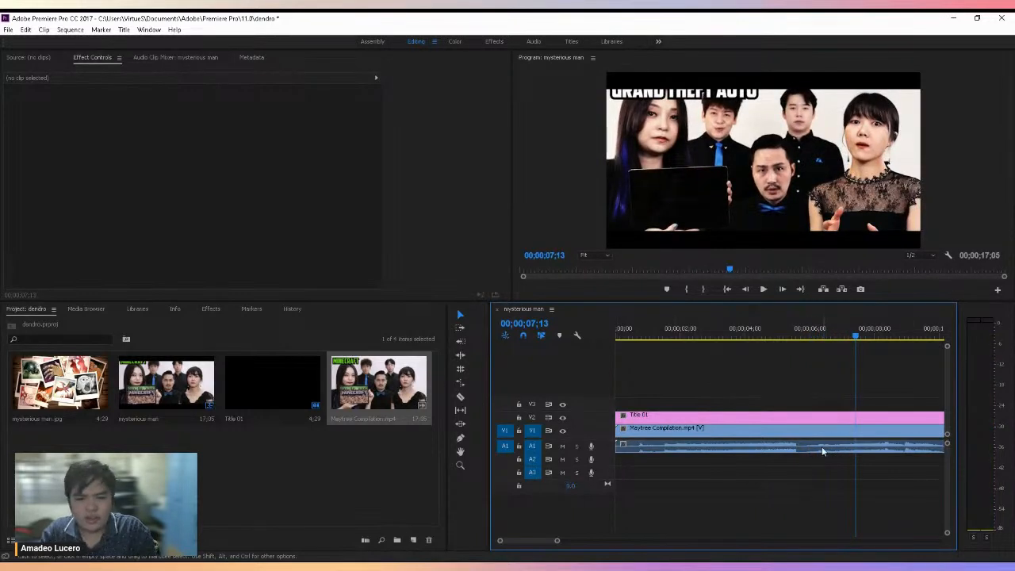
Check the bars at earlier points of the sequence, and reopen Title 01 in the title editor to examine its rectangles
{"action": "left_click", "coordinate": [808, 335]}
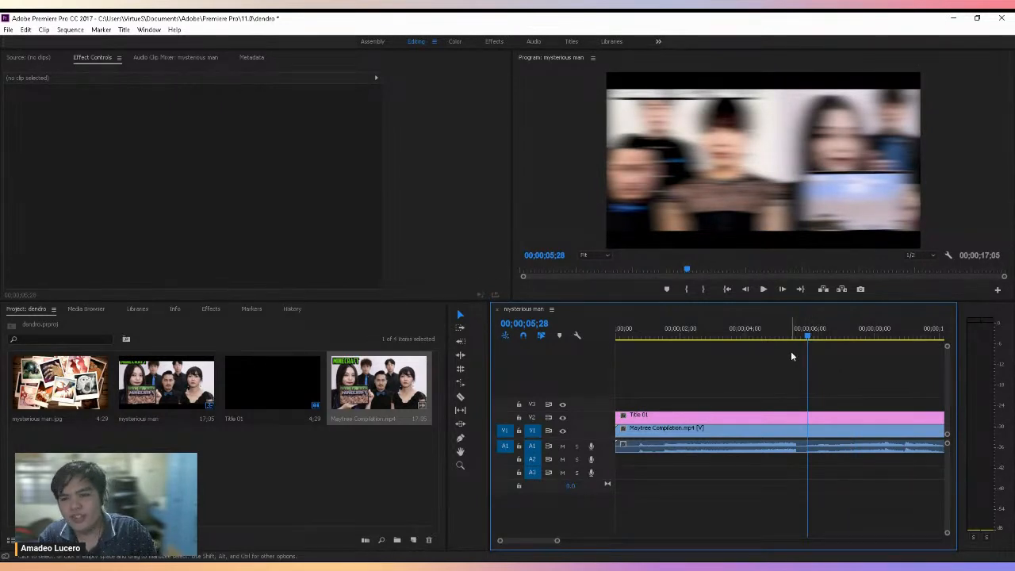
{"action": "left_click", "coordinate": [692, 335]}
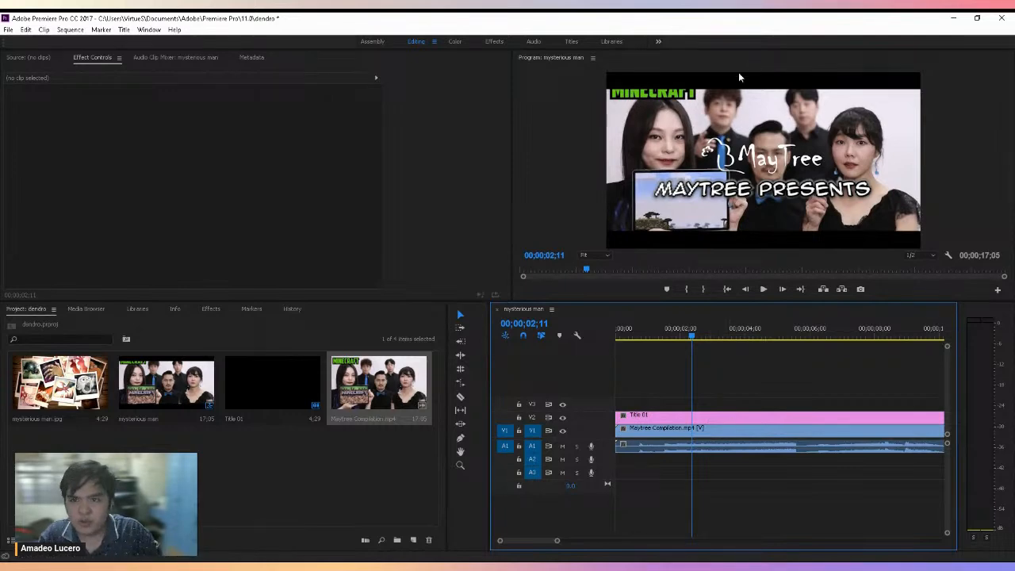
{"action": "left_click", "coordinate": [634, 419]}
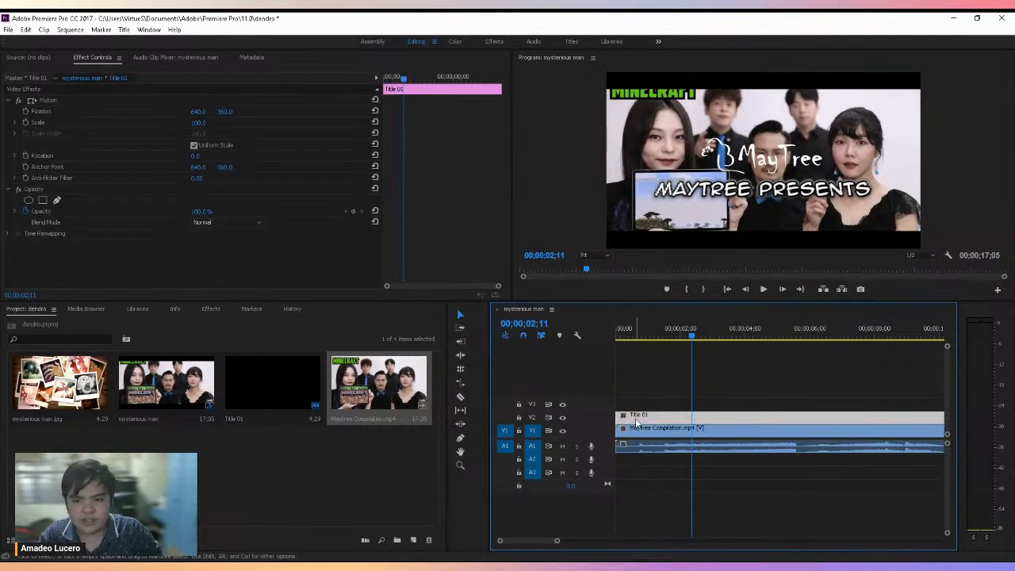
{"action": "double_click", "coordinate": [270, 398]}
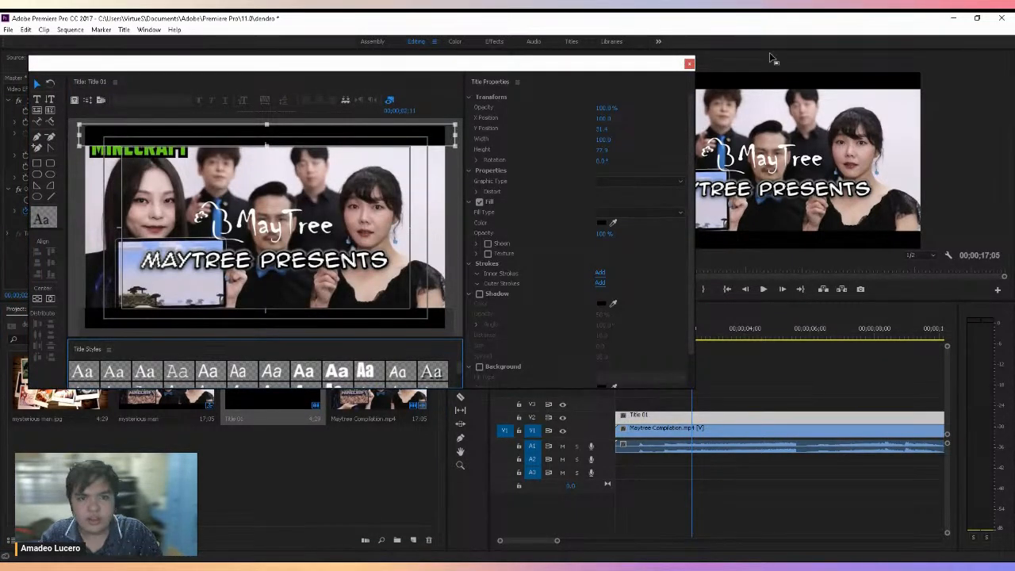
{"action": "left_click", "coordinate": [689, 64]}
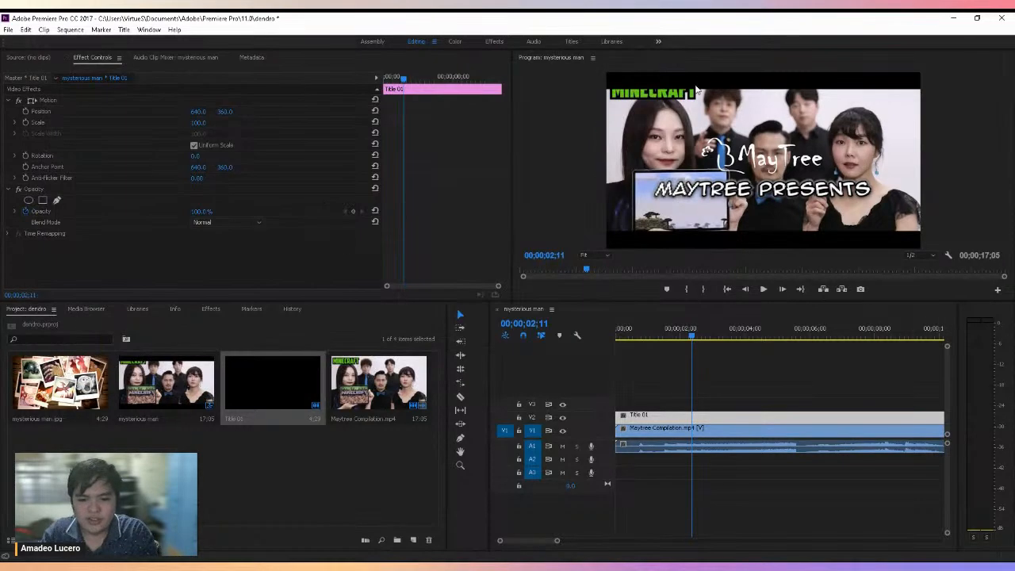